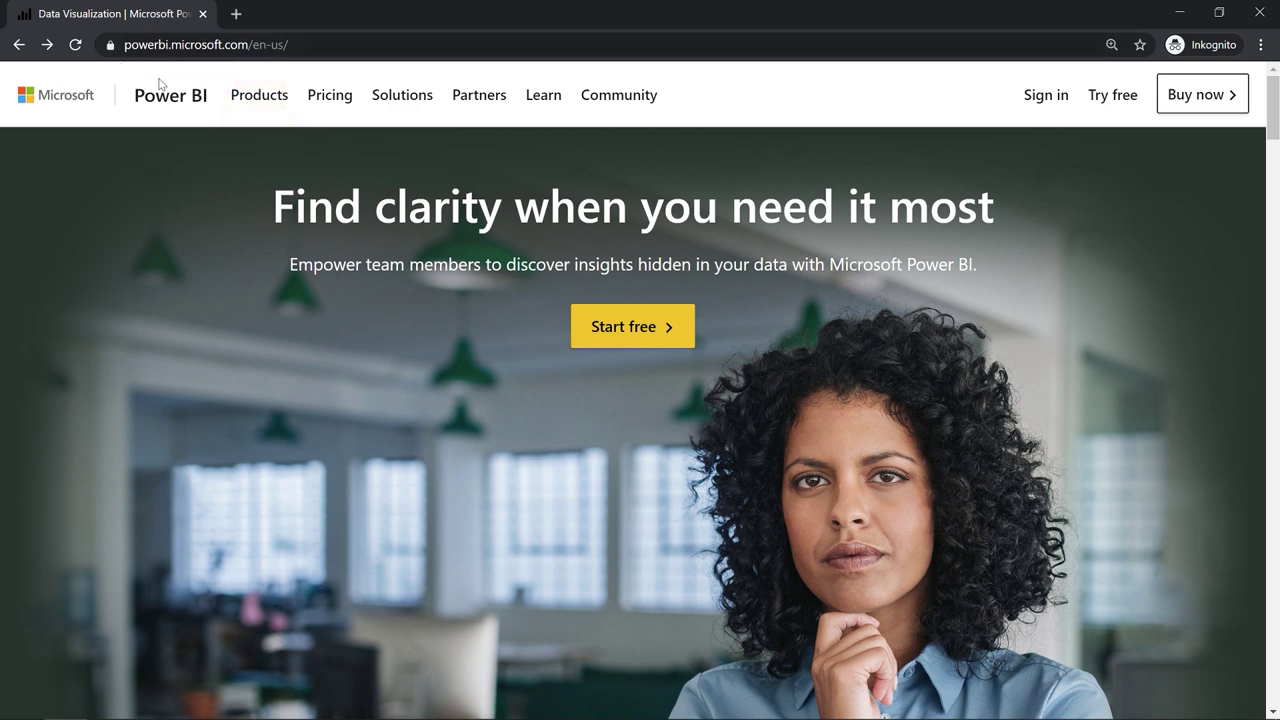
Go from Products to the Power BI Desktop page and open its download and language options
left_click(268, 97)
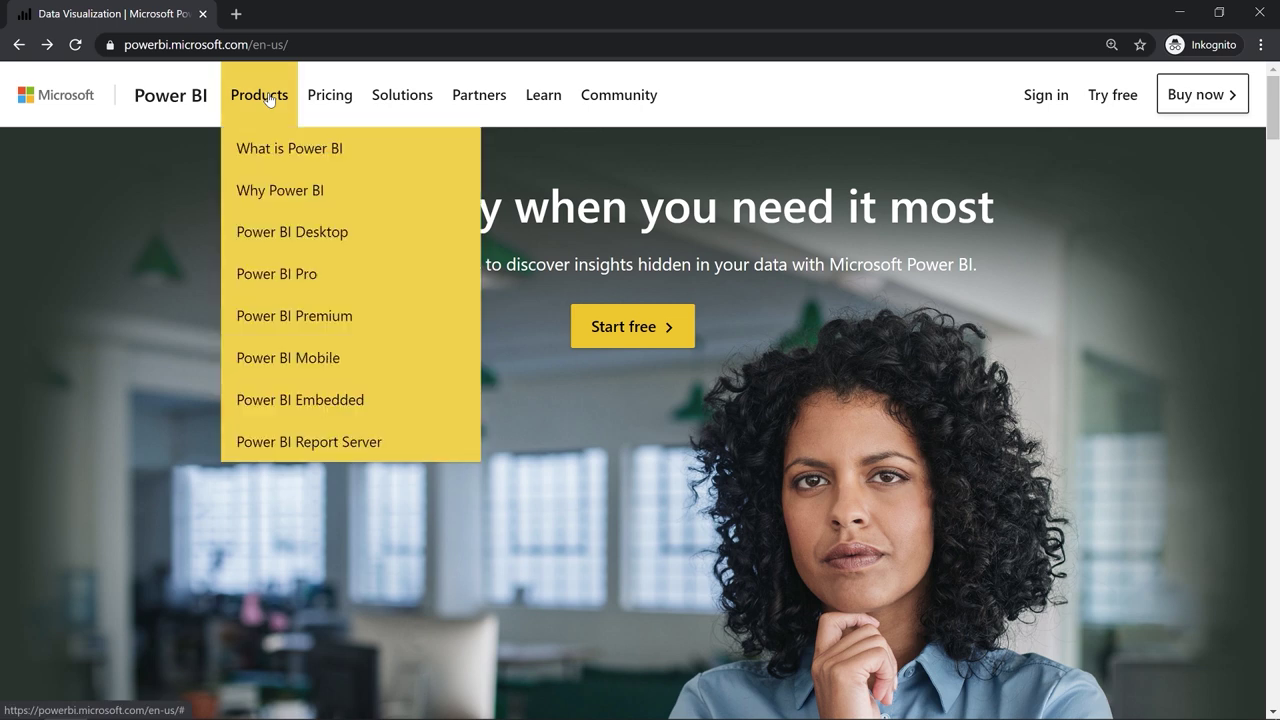
left_click(315, 235)
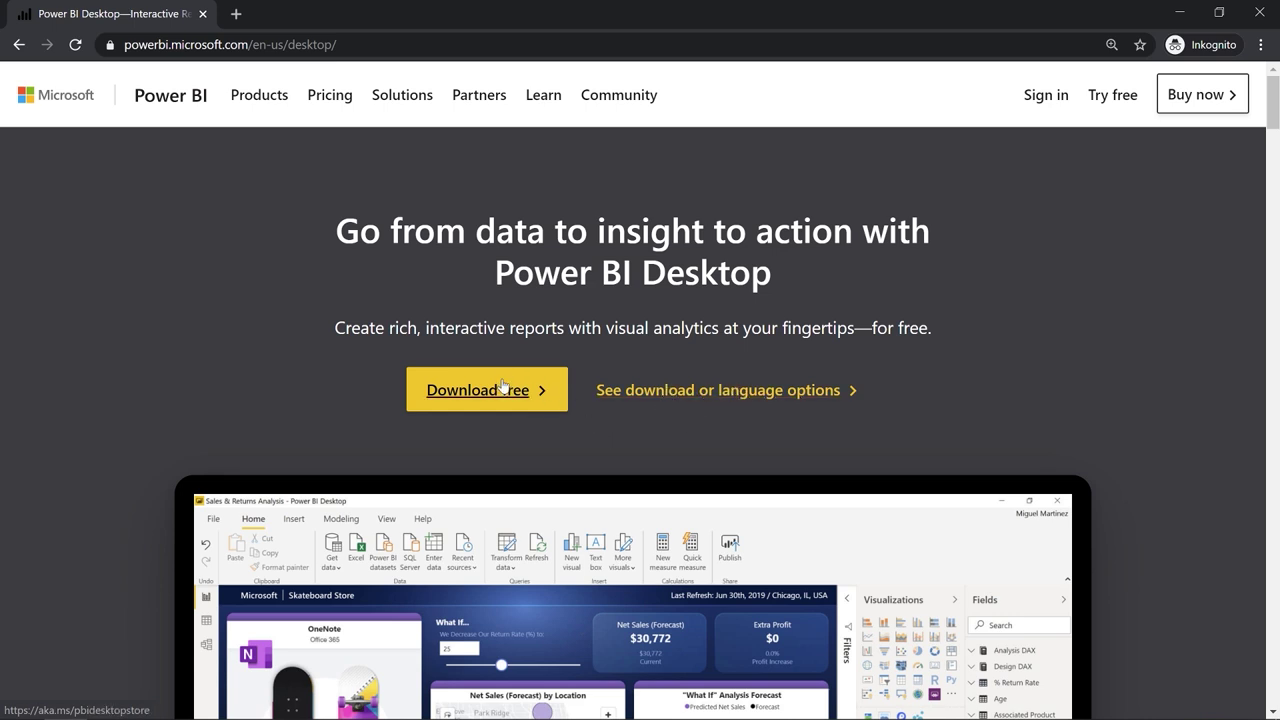
left_click(659, 390)
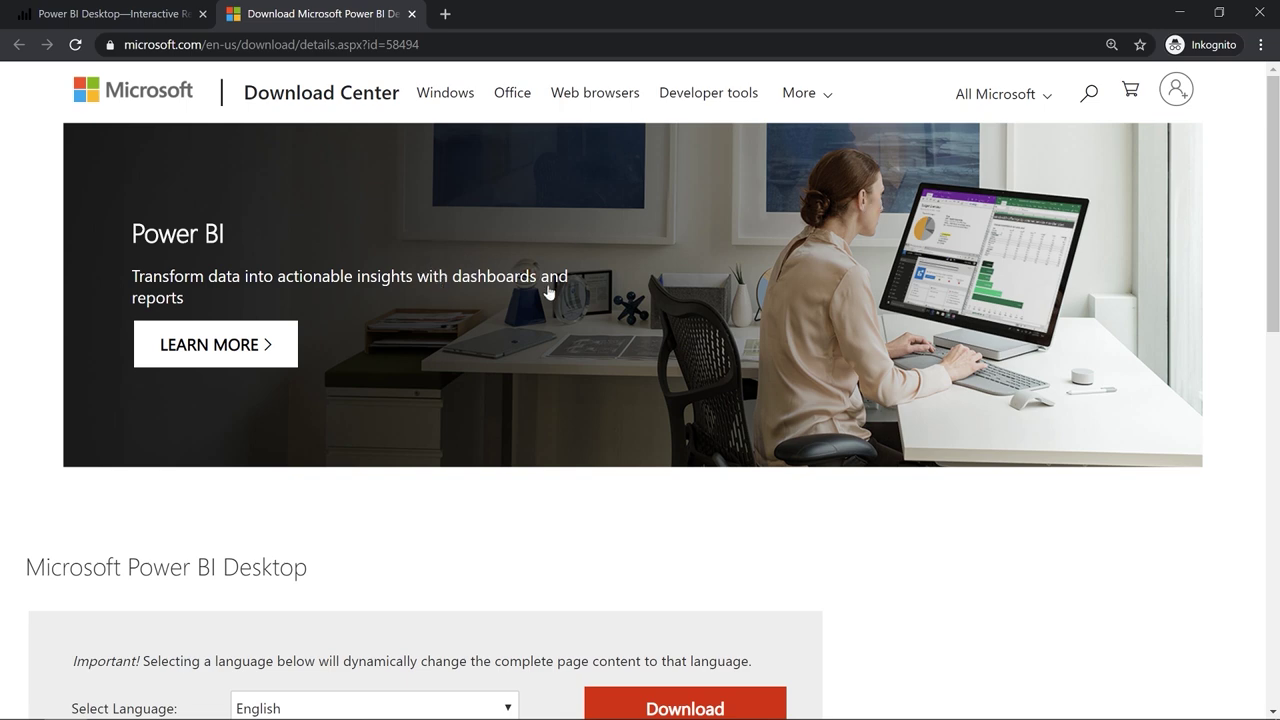
Expand System Requirements and highlight the note on 32-bit and 64-bit platforms
scroll(543, 337, "down", 3)
scroll(545, 335, "down", 2)
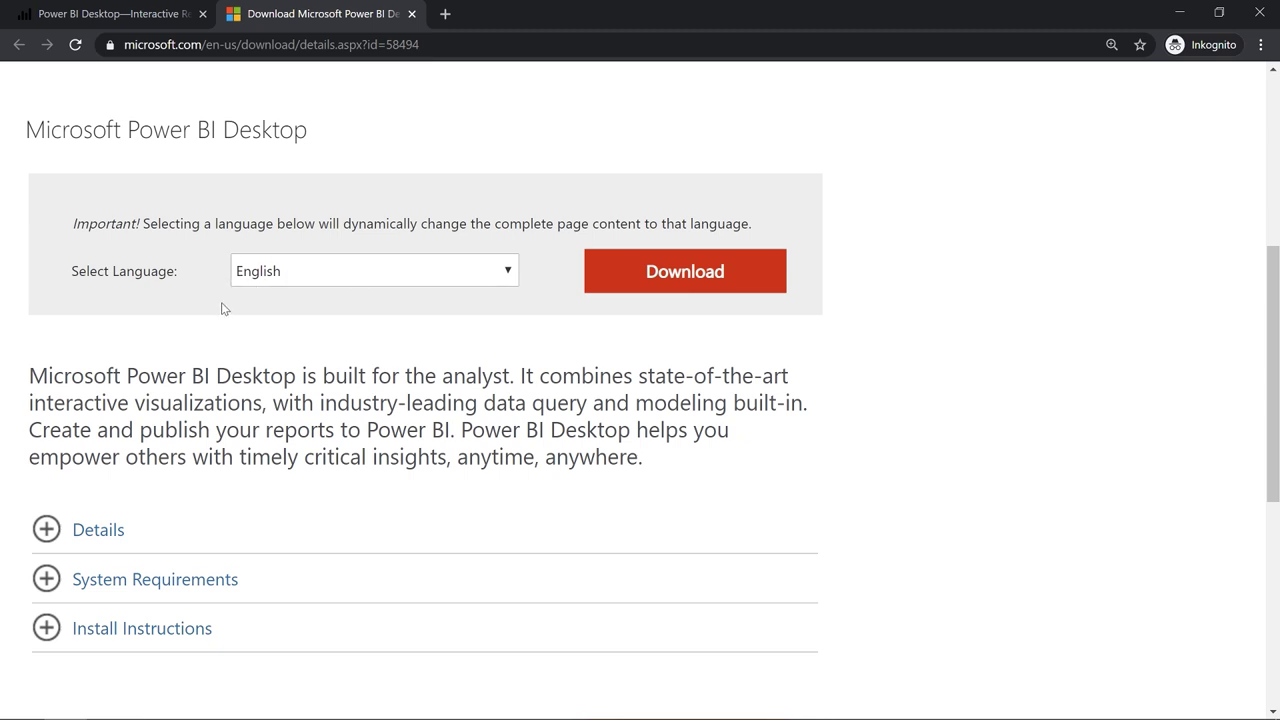
scroll(205, 328, "down", 2)
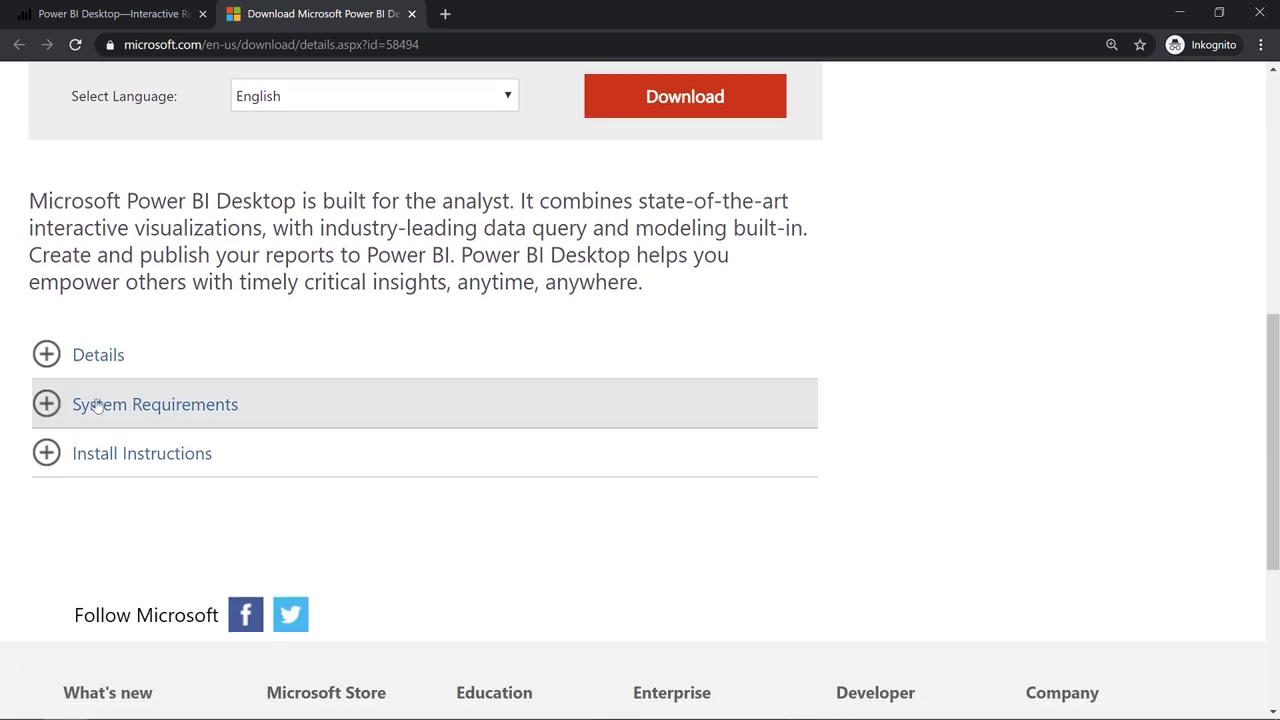
left_click(145, 410)
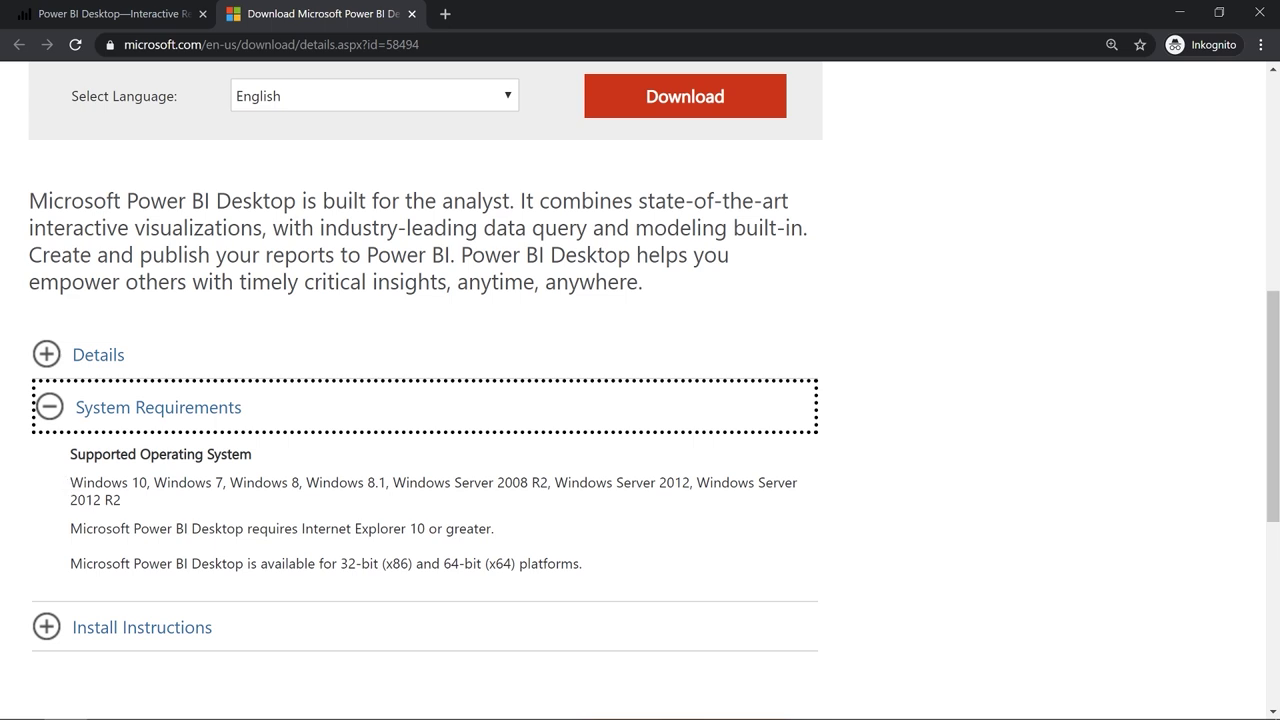
left_click_drag(68, 563, 610, 556)
left_click(612, 557)
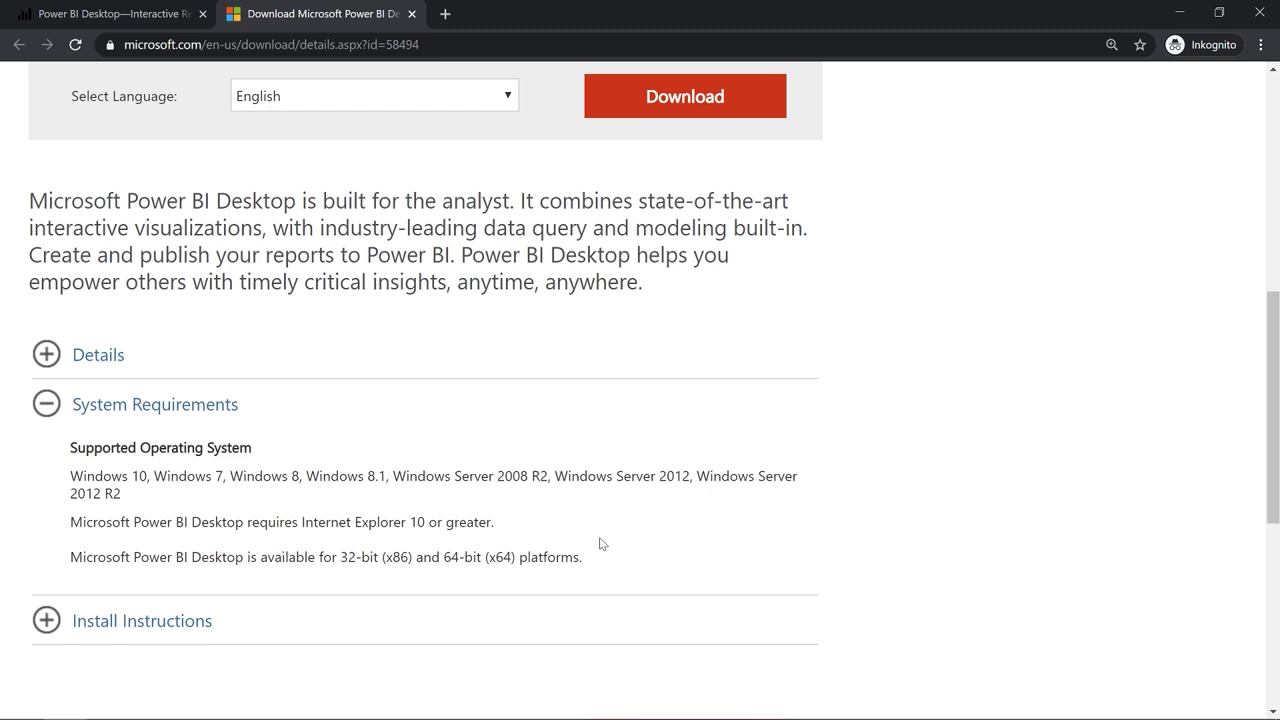
key("super")
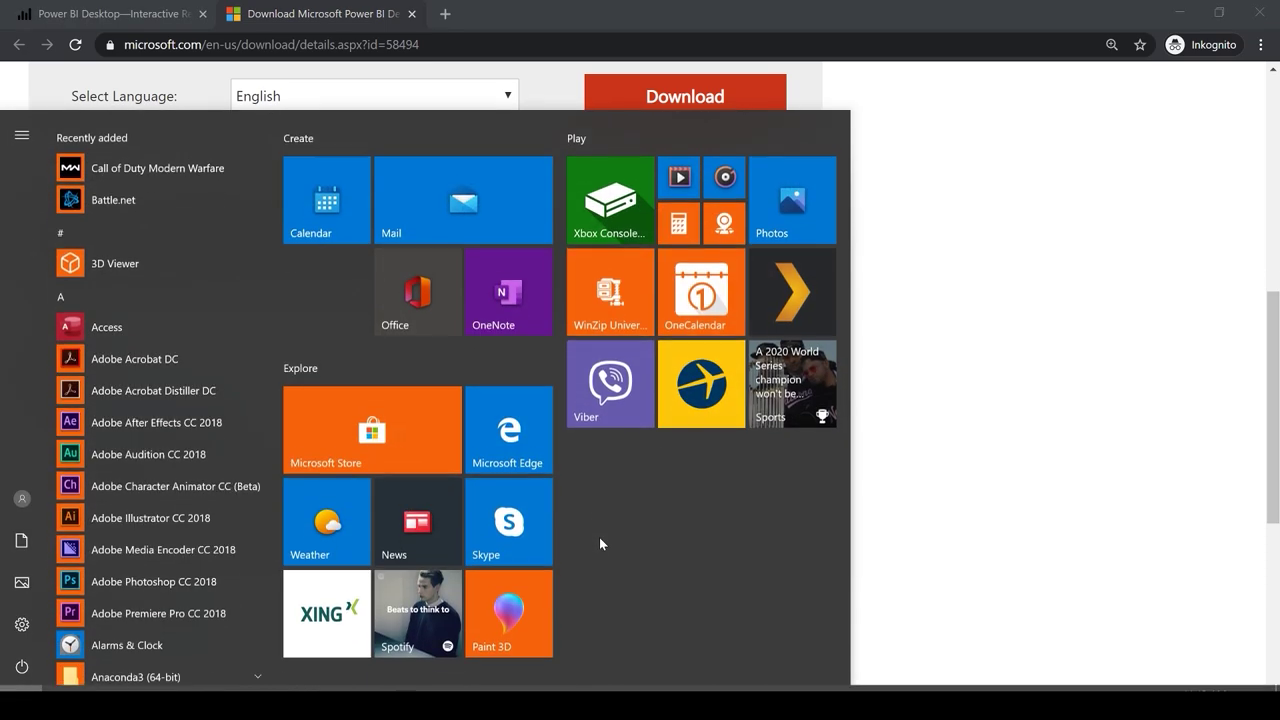
key("super")
type("sys")
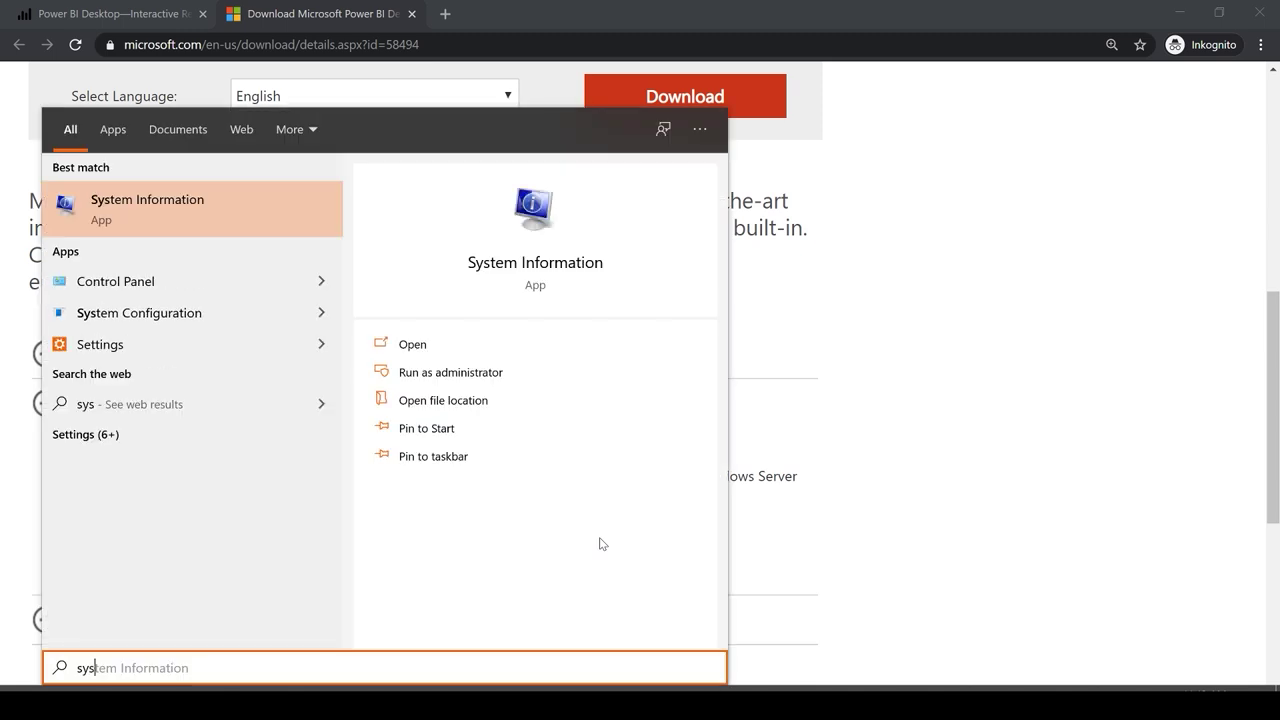
type("tem inf")
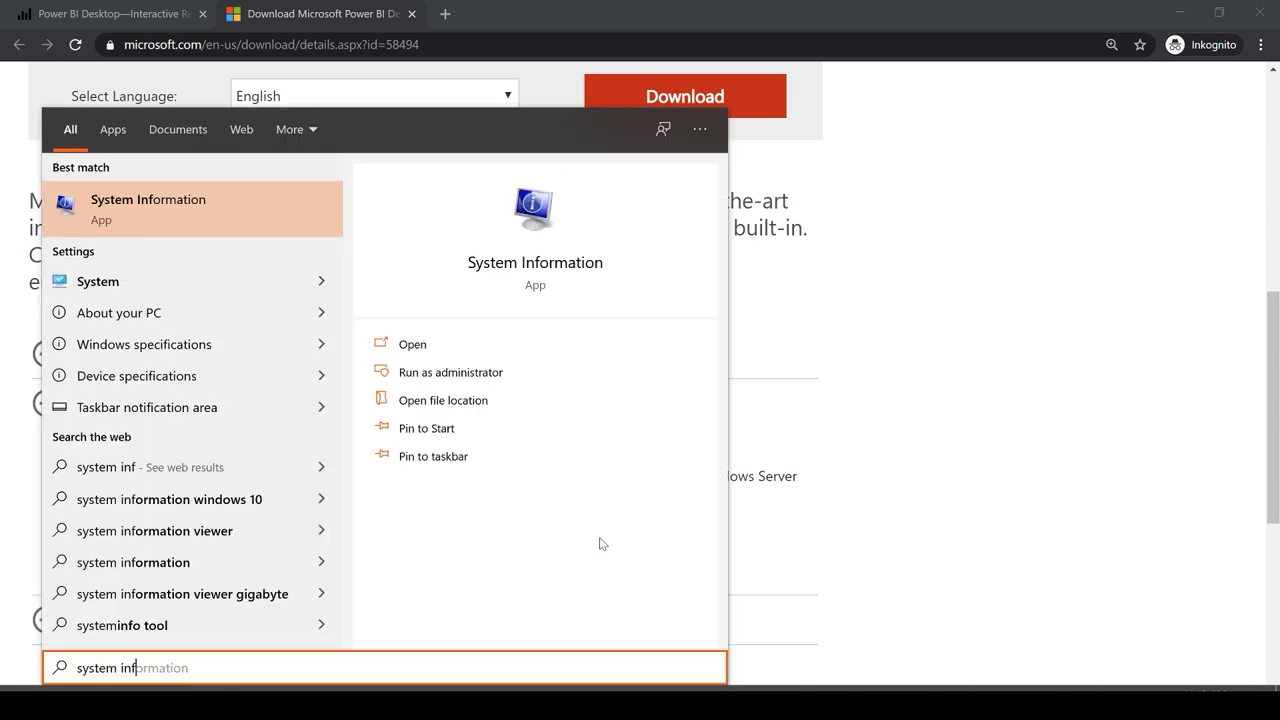
left_click(181, 207)
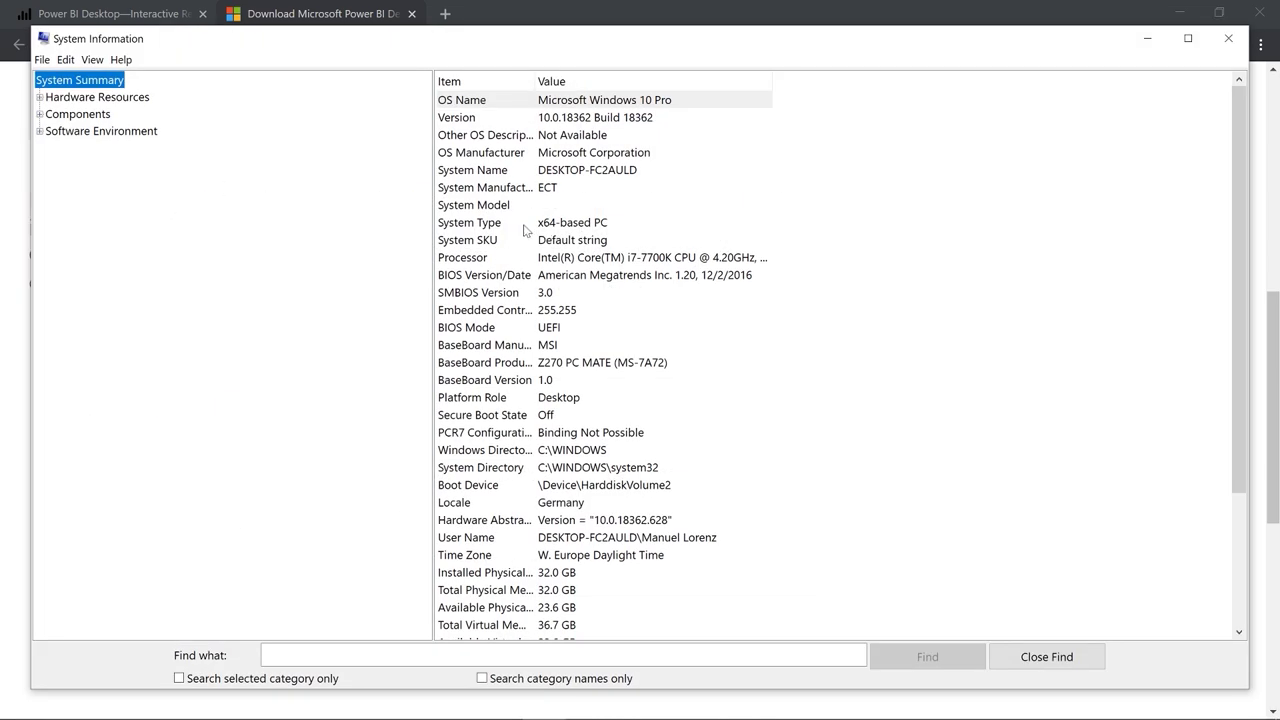
left_click(530, 225)
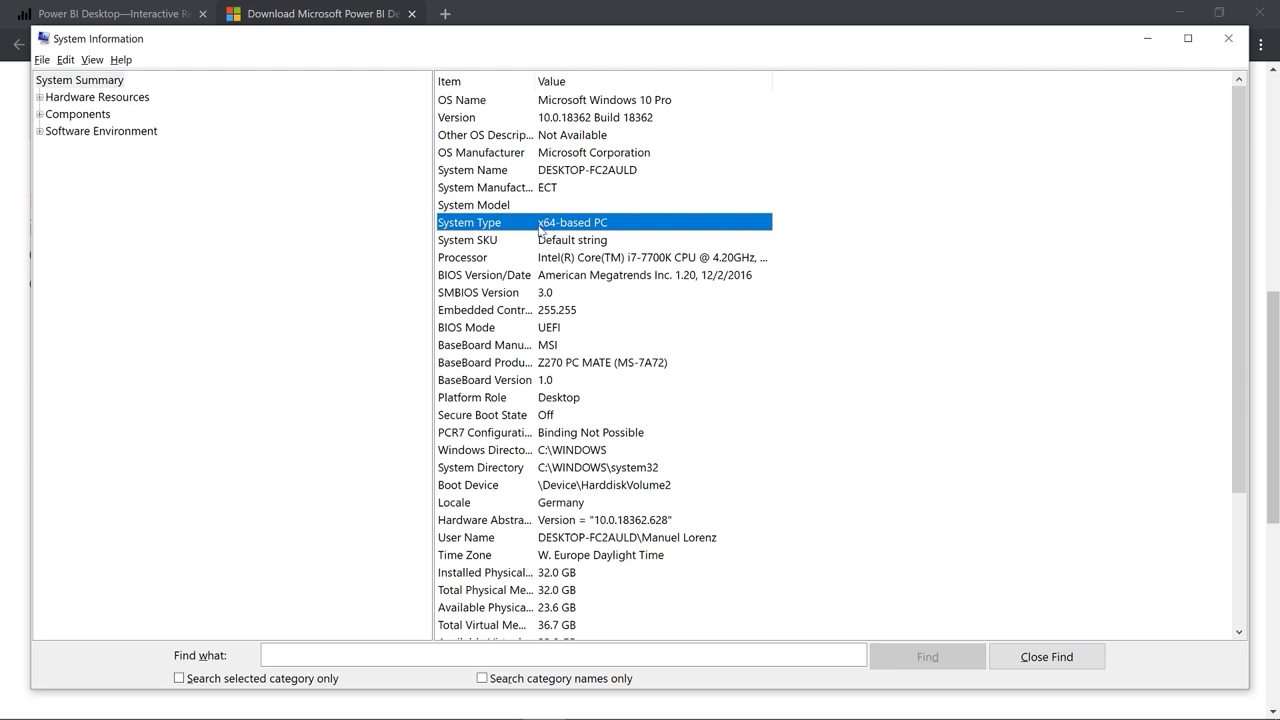
left_click(1228, 38)
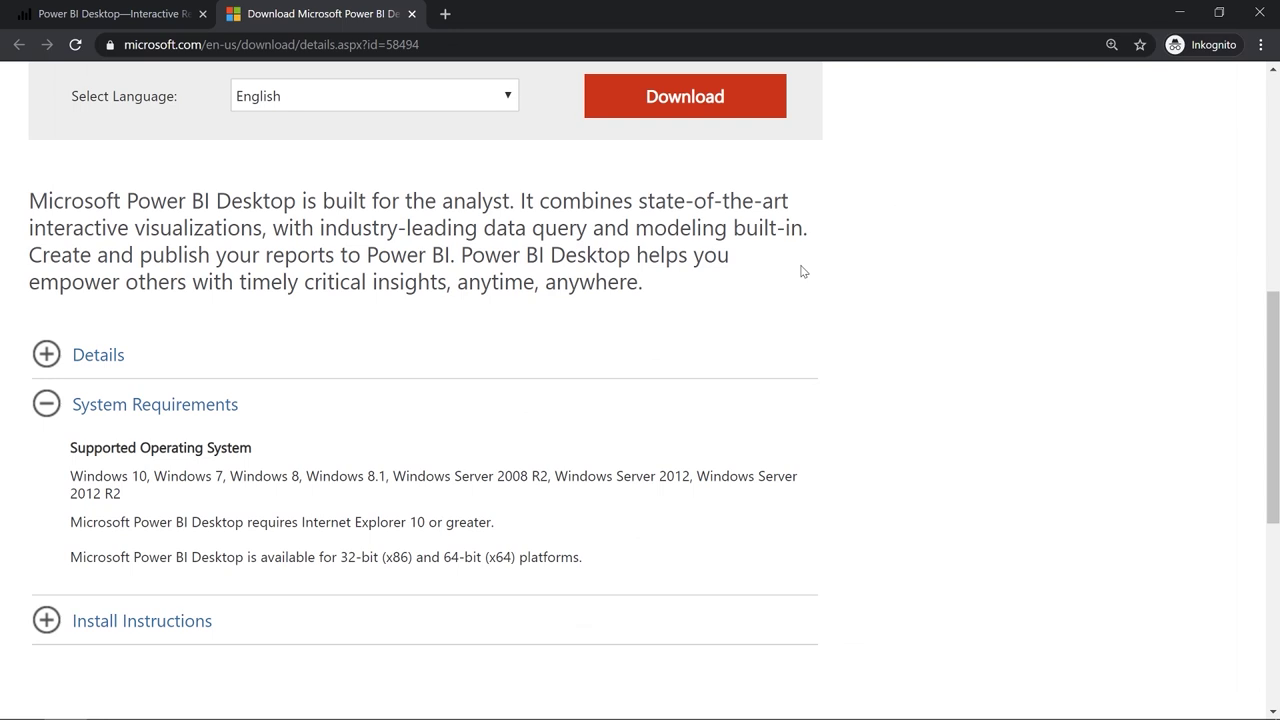
Download the 289.1 MB 64-bit installer PBIDesktopSetup_x64.exe
left_click(691, 103)
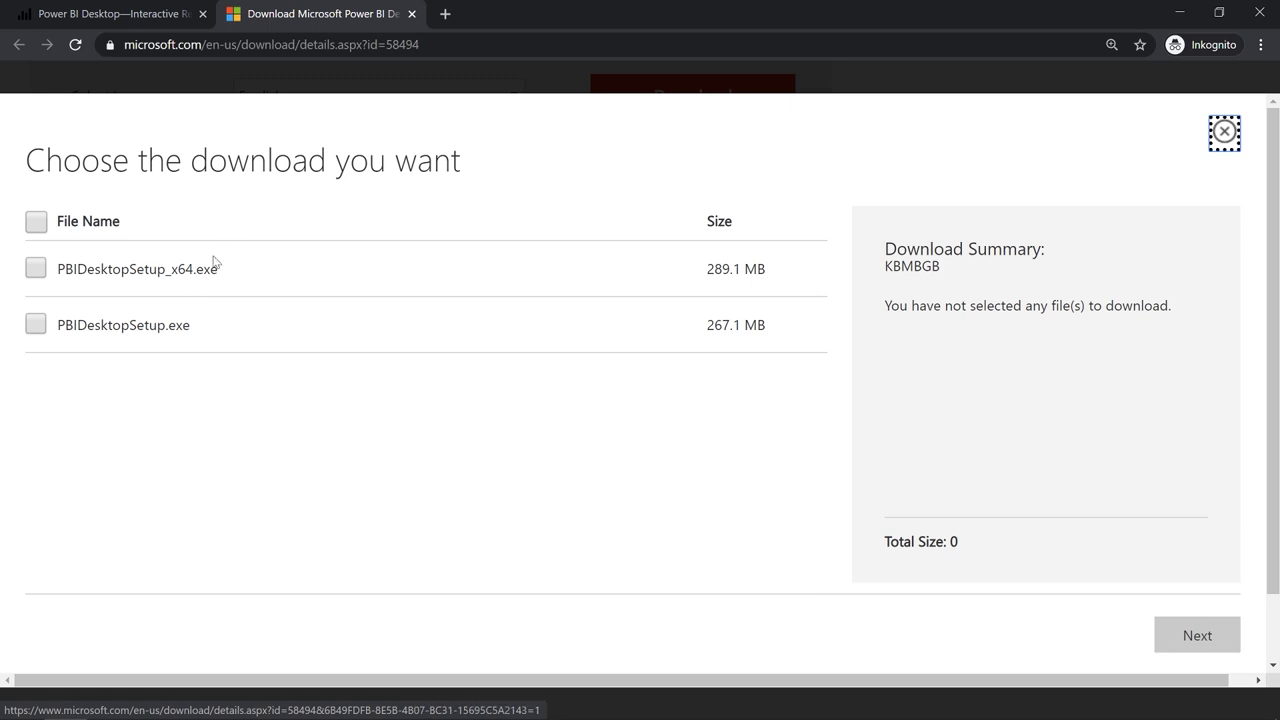
left_click(42, 275)
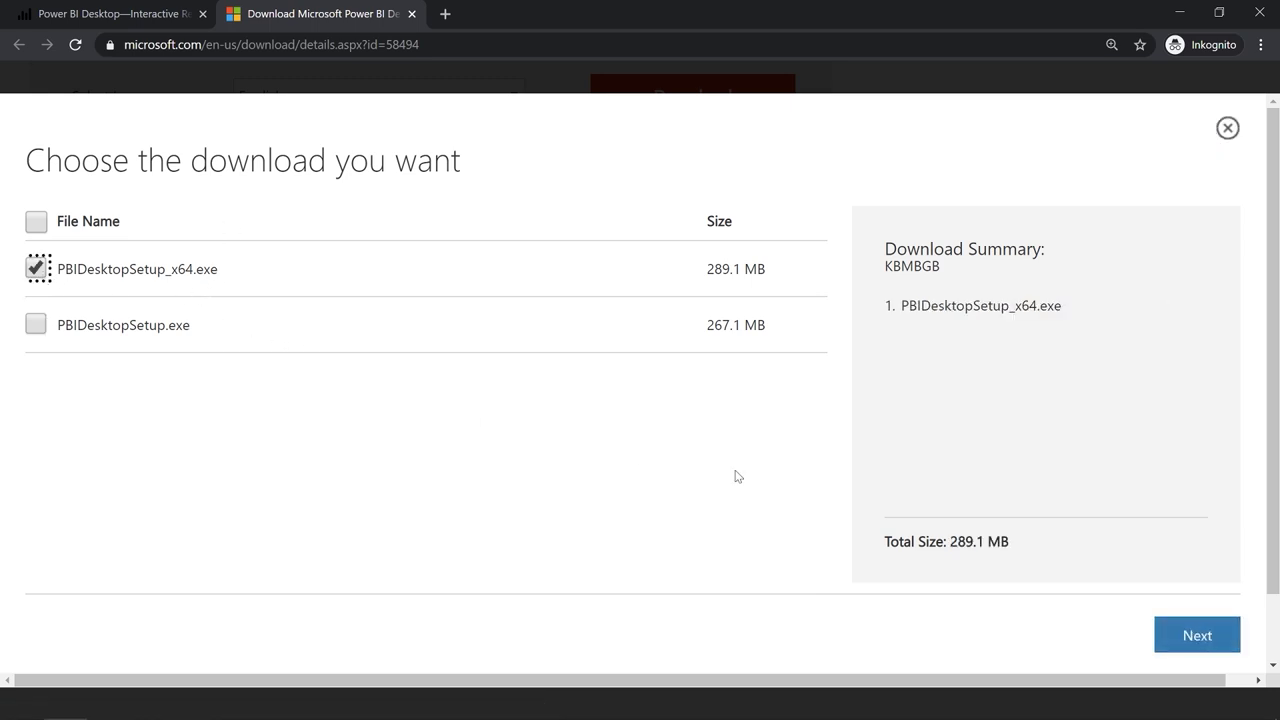
left_click(1189, 640)
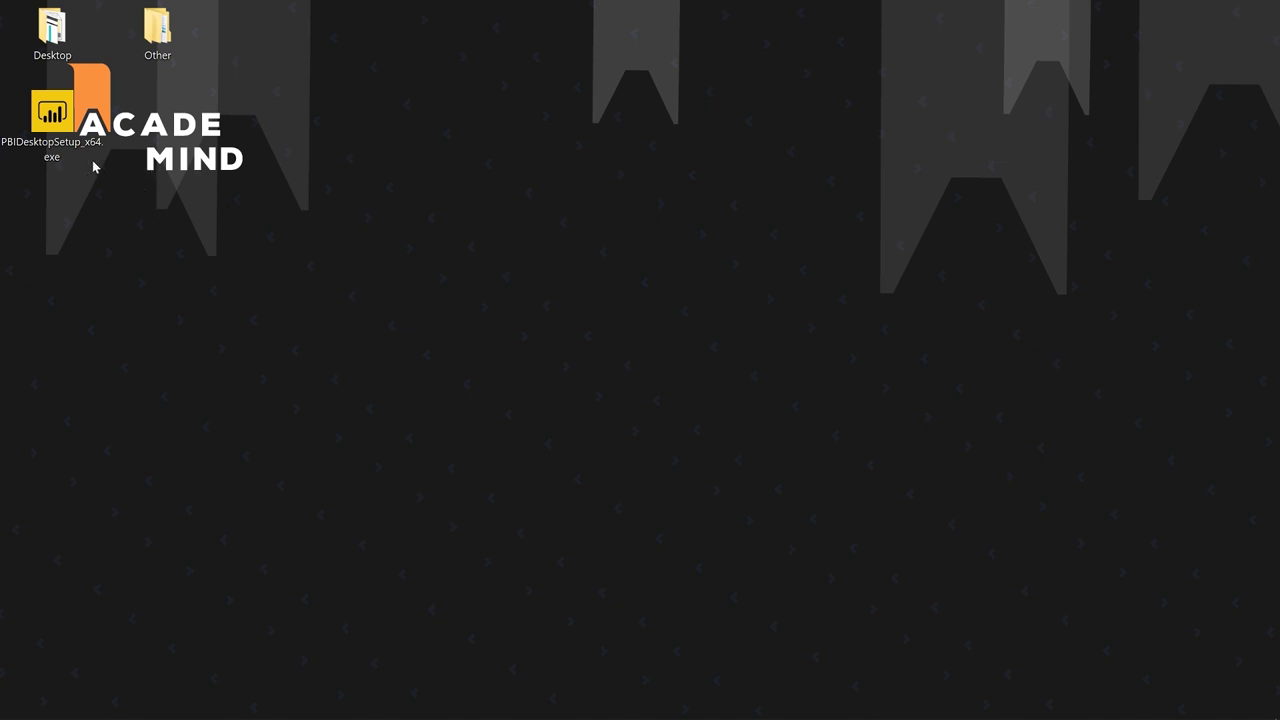
Run the installer in English, accept the license, and install to the default folder without launching
double_click(48, 140)
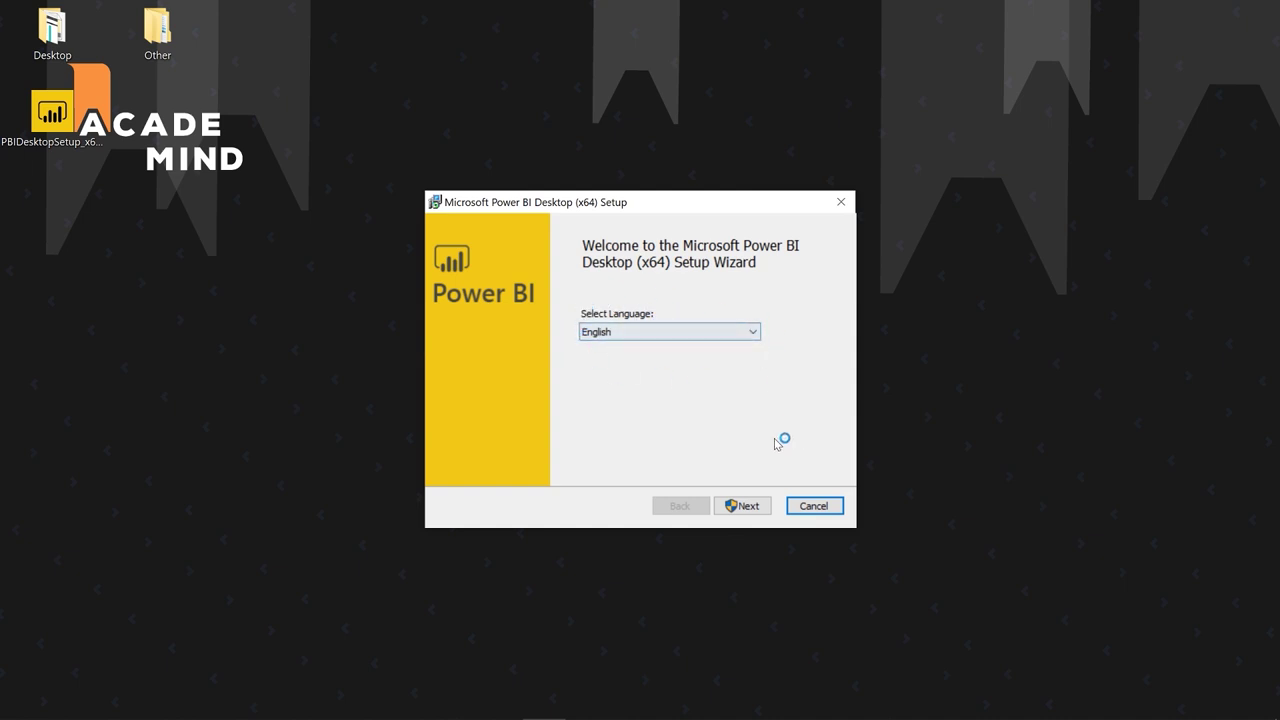
left_click(736, 507)
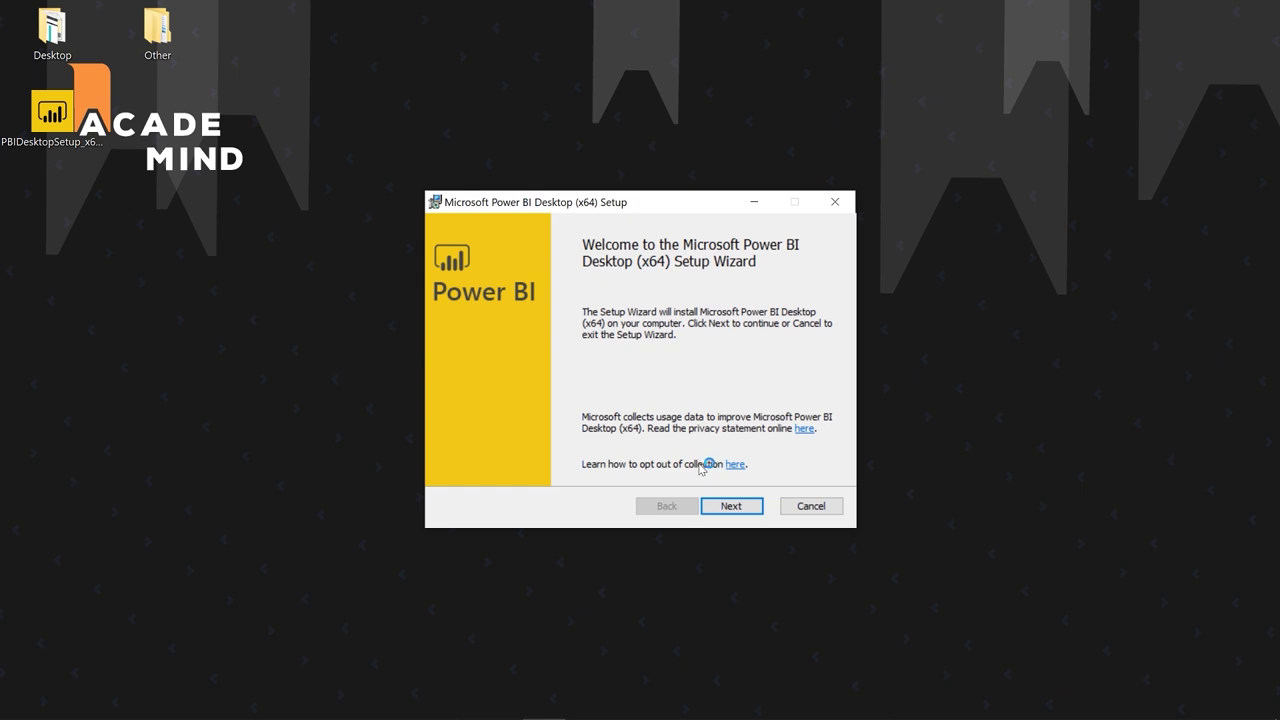
left_click(741, 507)
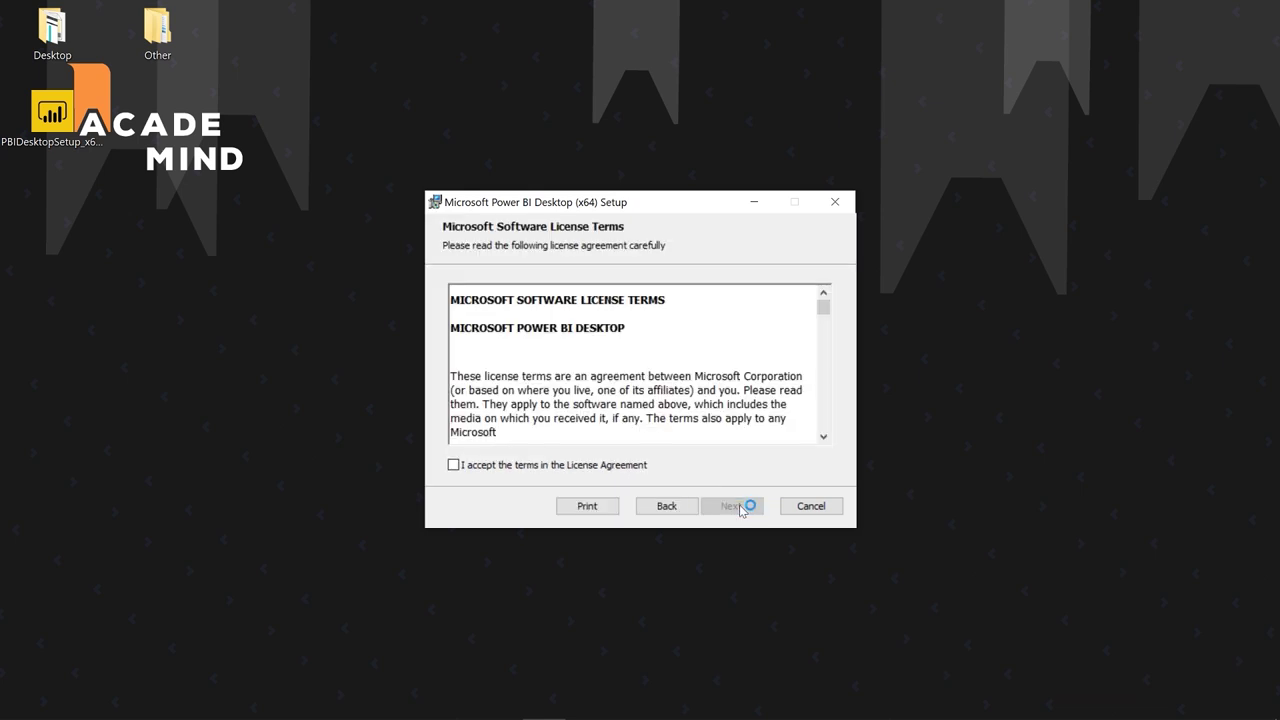
left_click(529, 467)
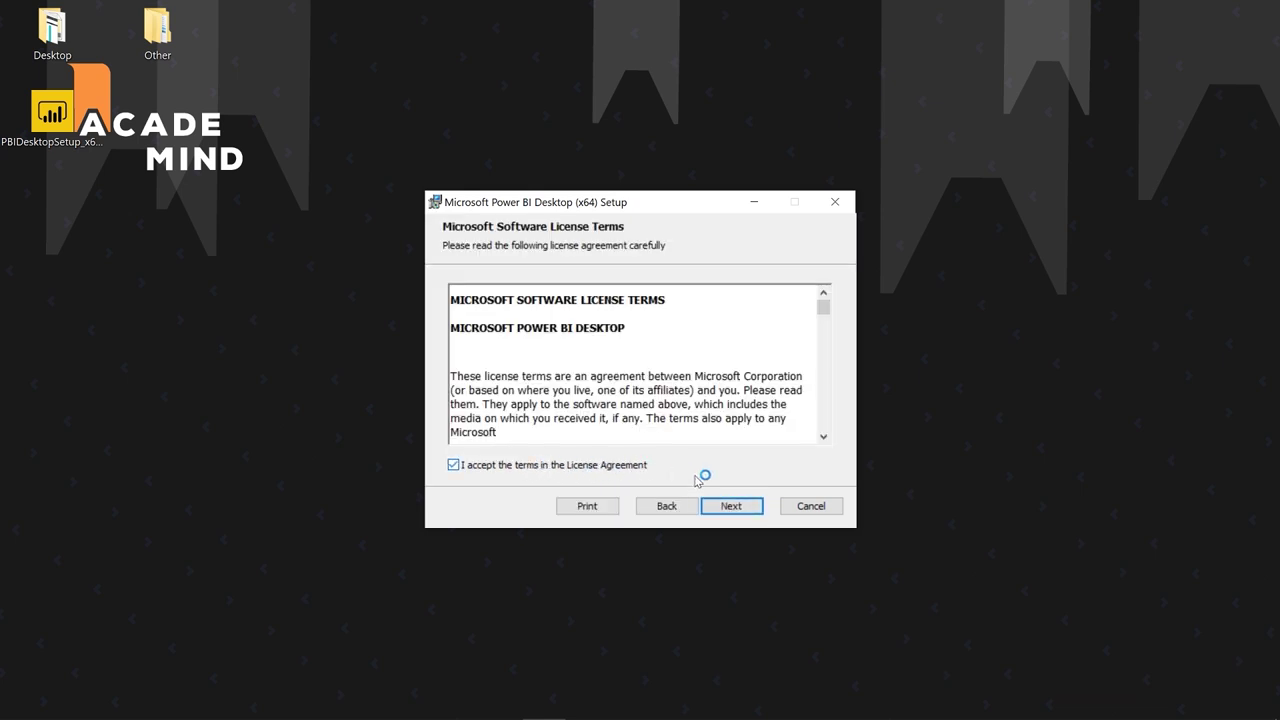
left_click(731, 509)
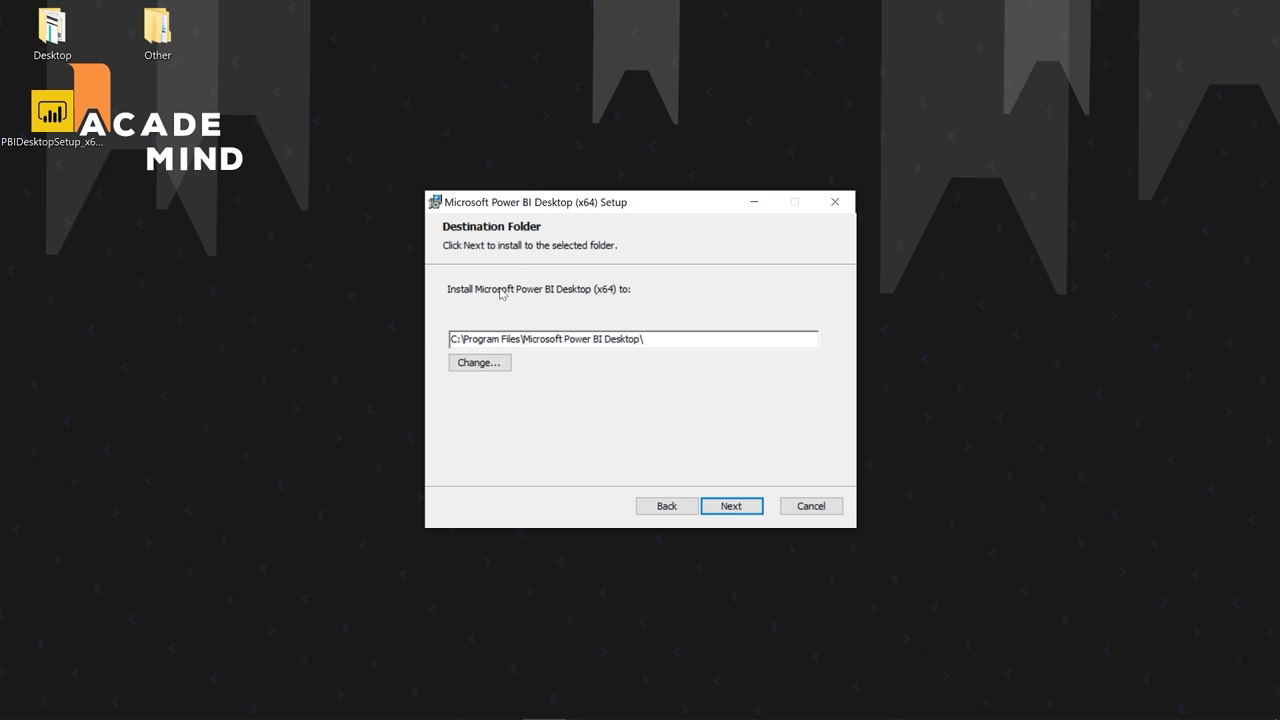
left_click(733, 508)
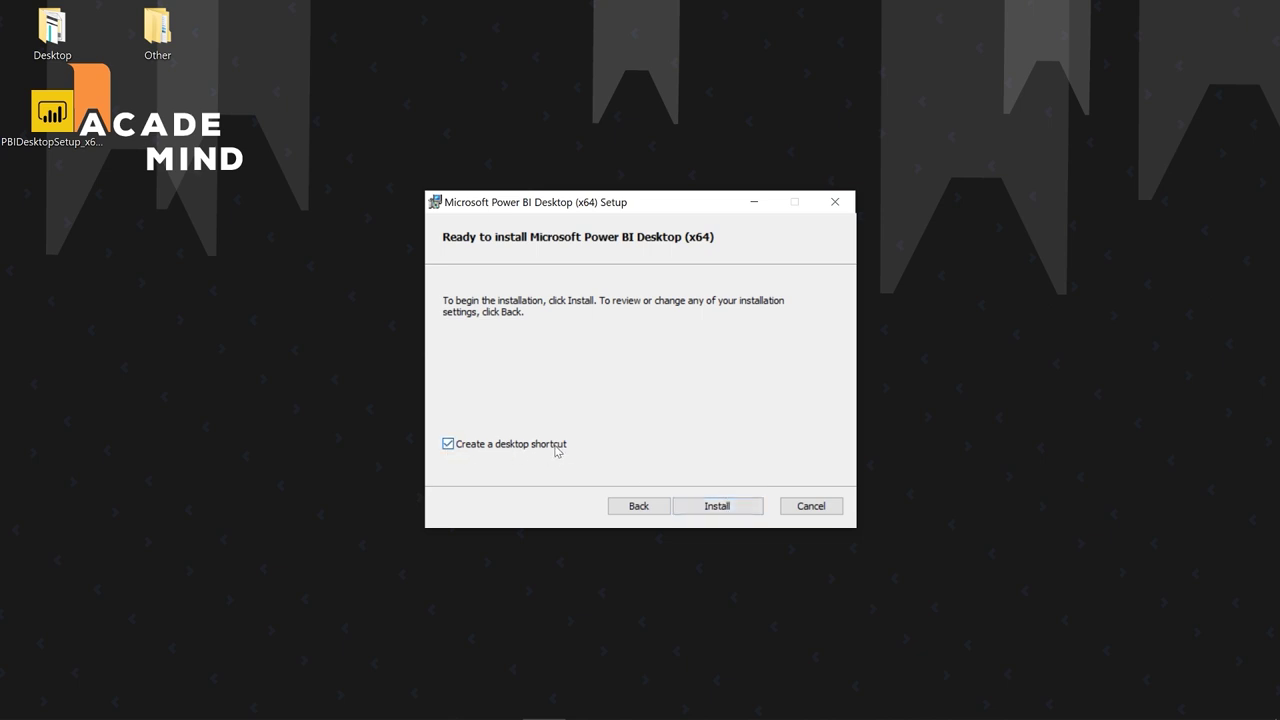
left_click(716, 506)
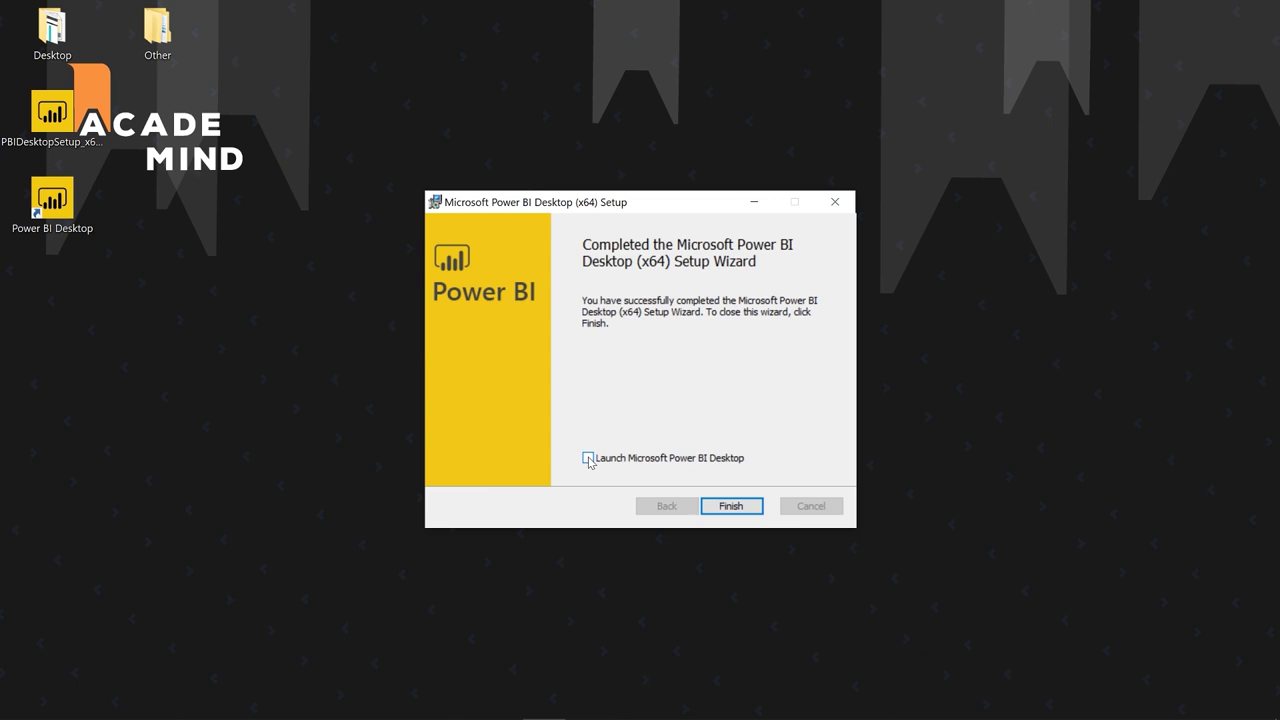
left_click(589, 459)
left_click(732, 505)
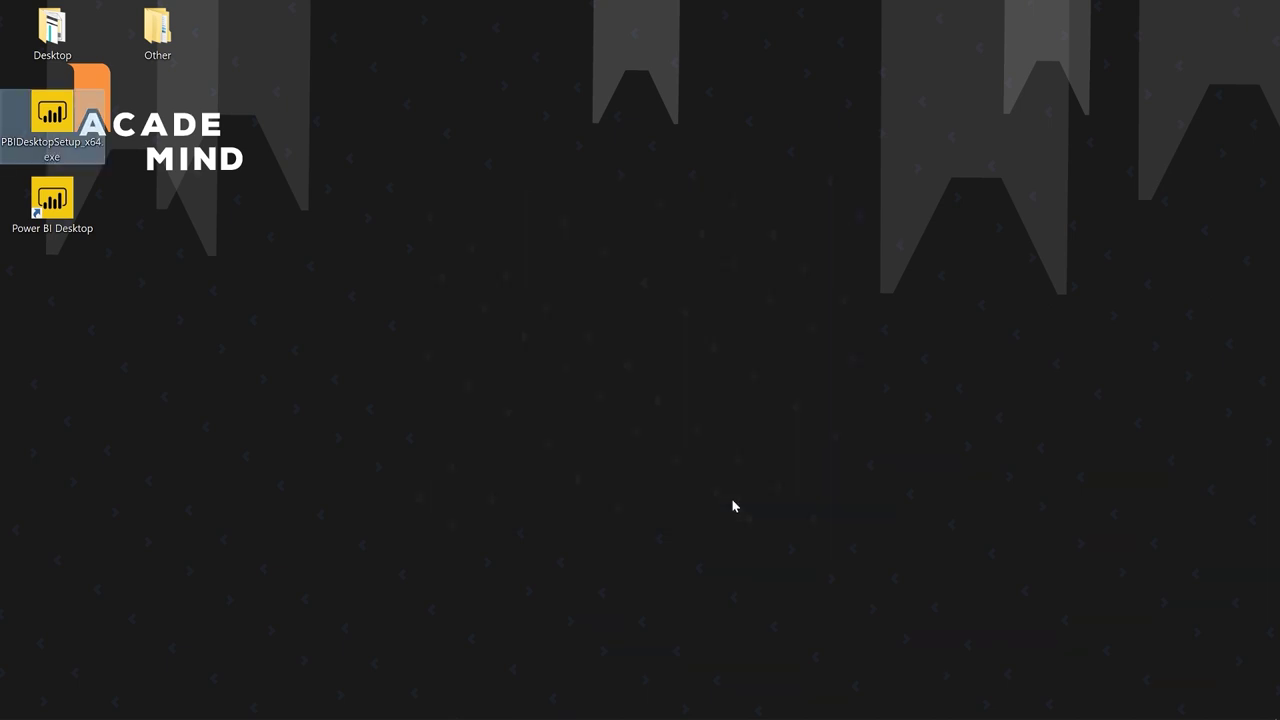
Move the Power BI Desktop shortcut beside the Other folder and launch it
left_click_drag(54, 219, 246, 51)
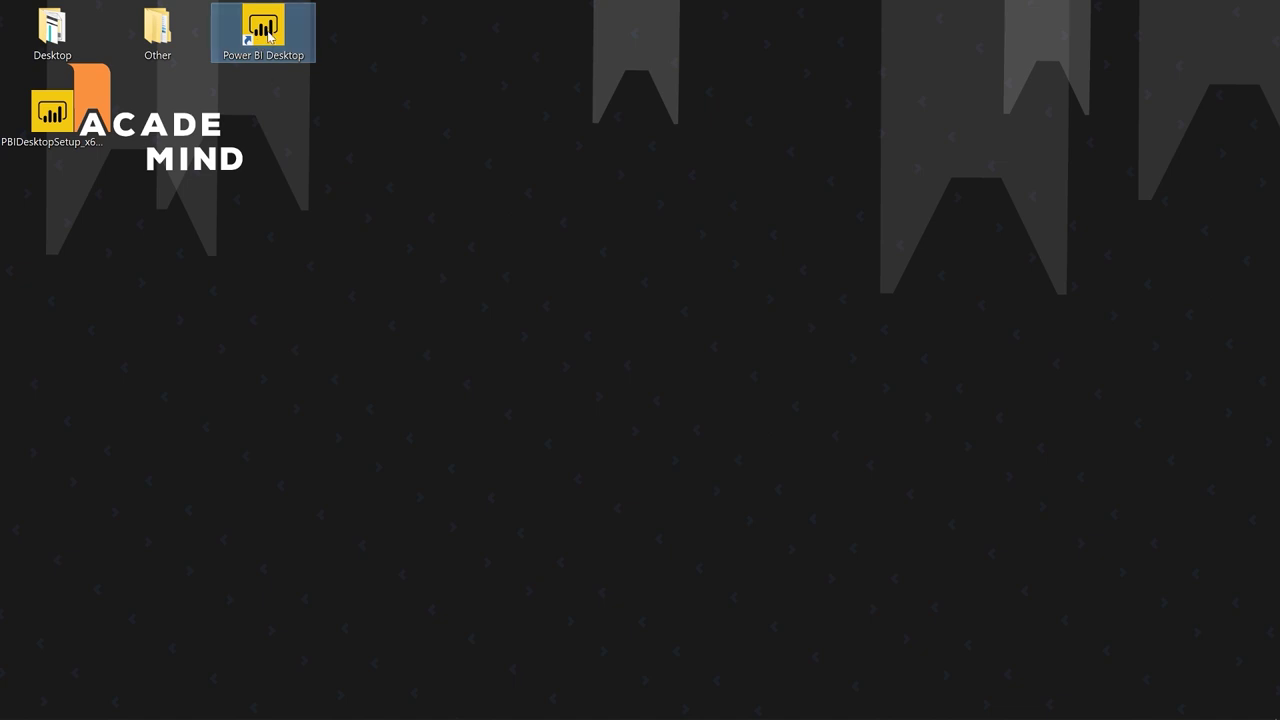
double_click(265, 38)
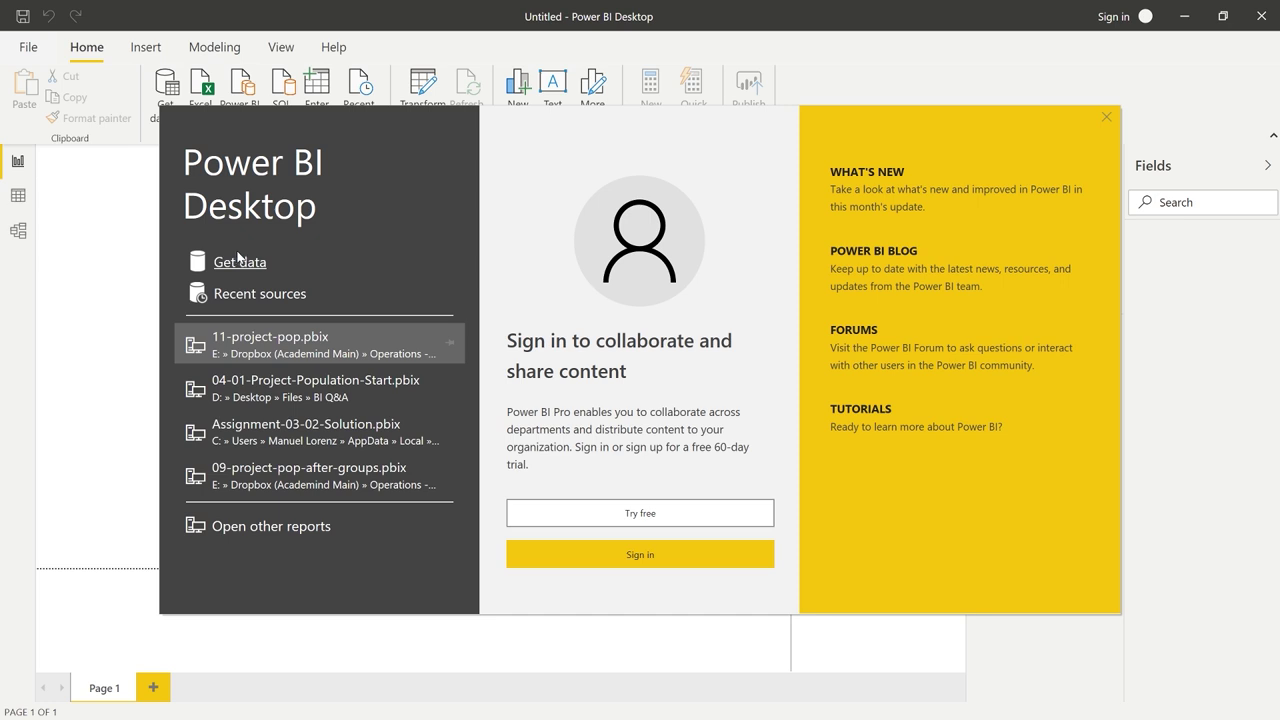
Dismiss the welcome screen and open File > Options and settings > Options
left_click(1105, 118)
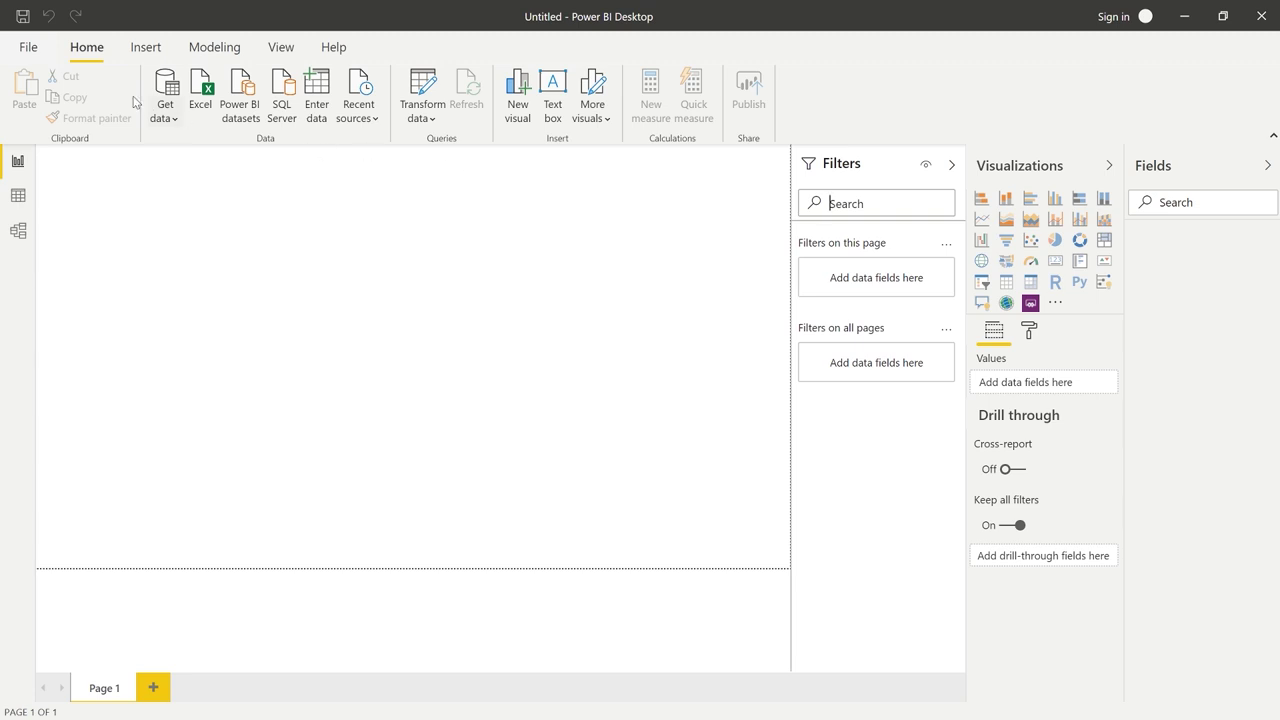
left_click(25, 52)
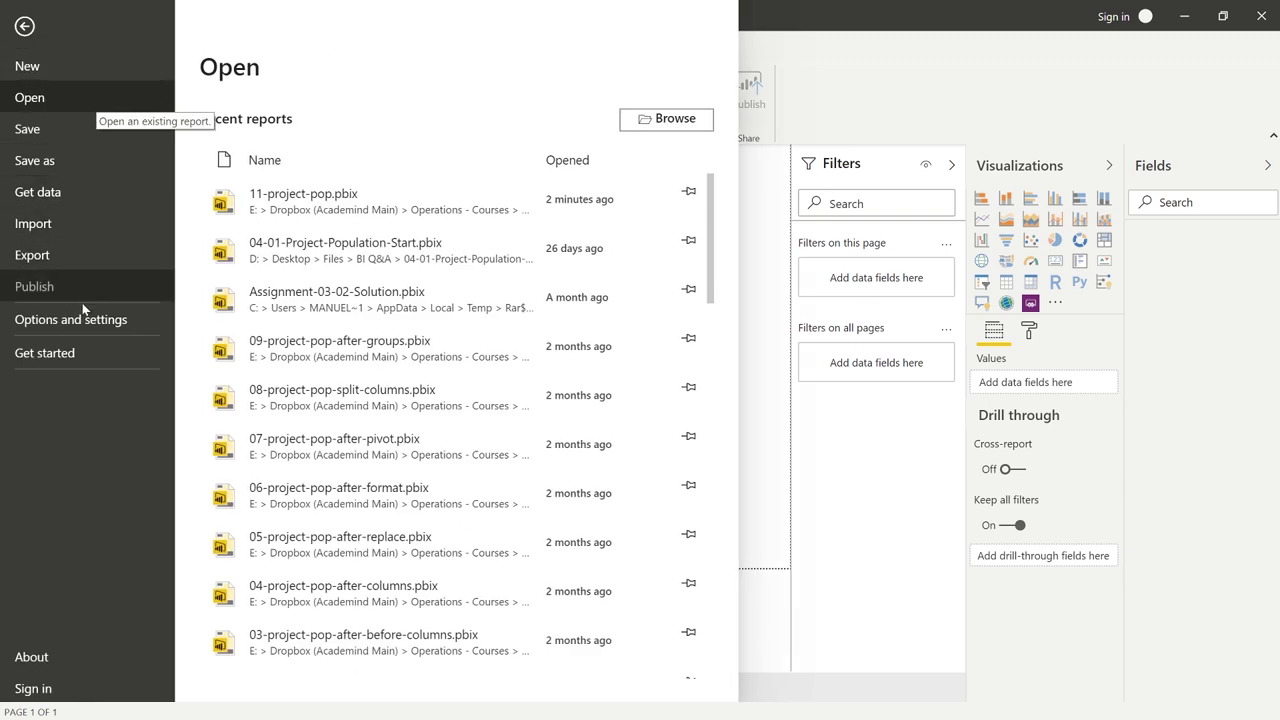
left_click(75, 324)
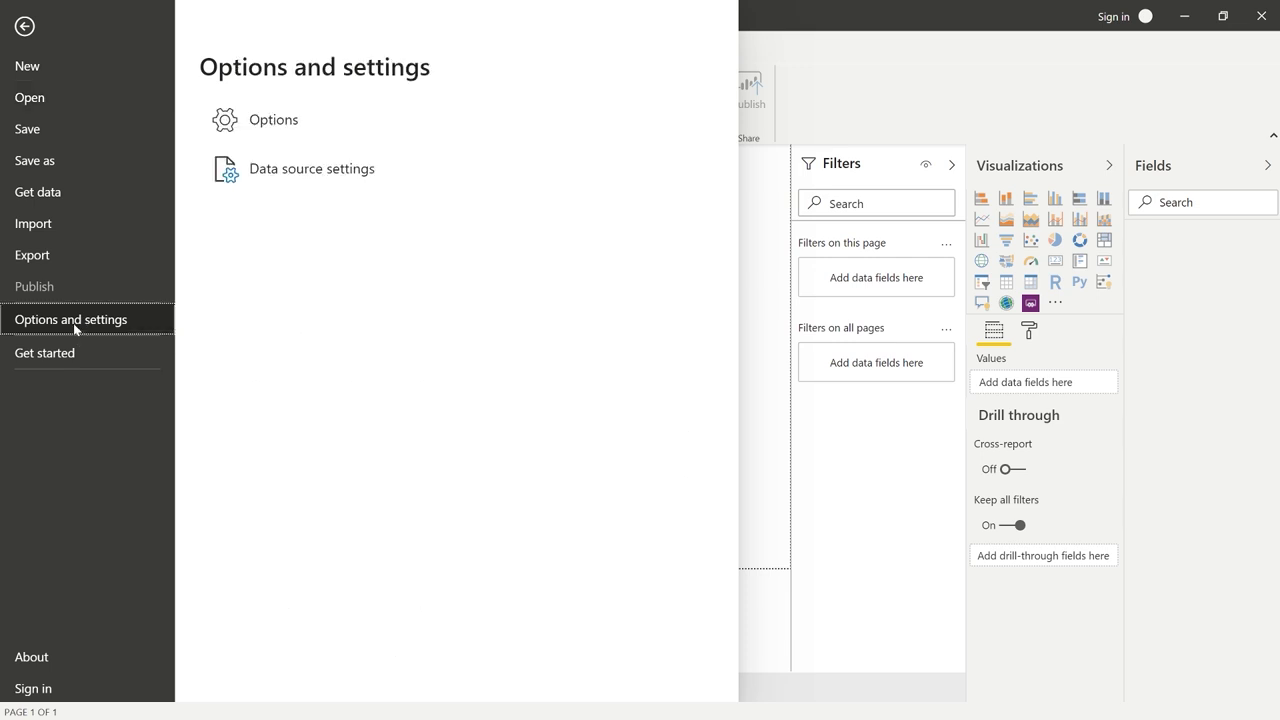
left_click(267, 125)
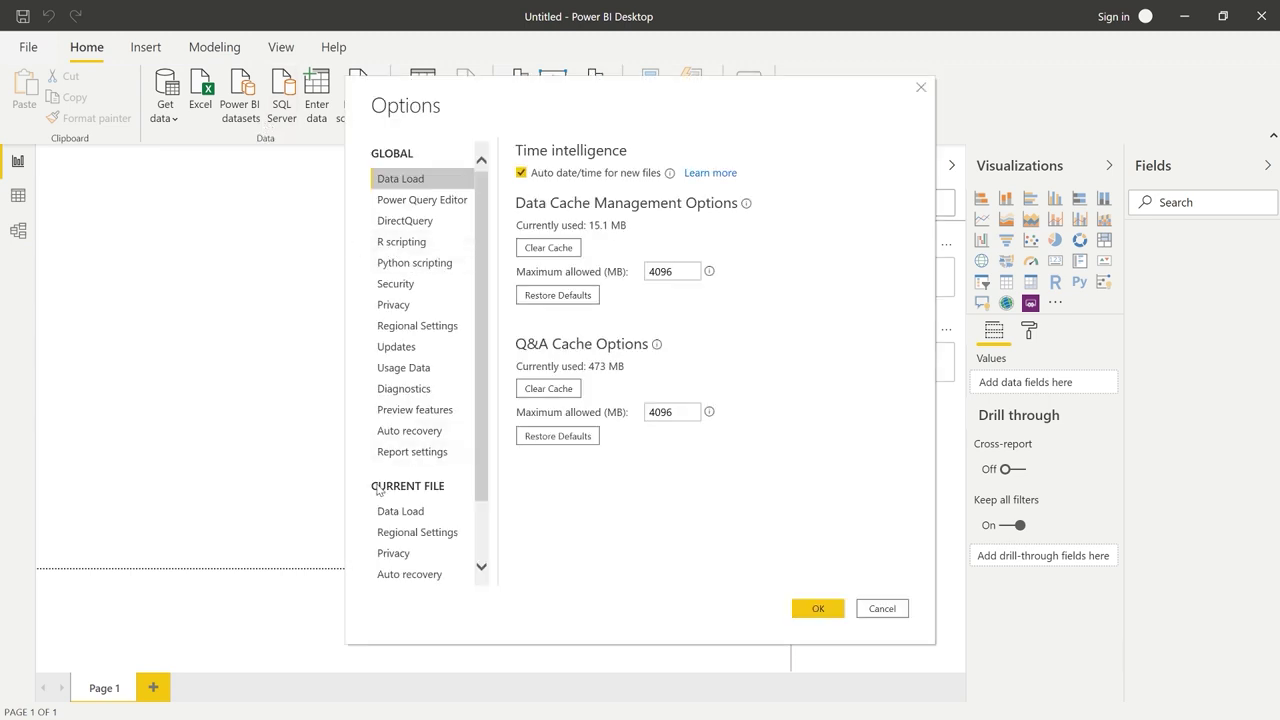
Confirm the current file locale is English (United States), close Options, and list common data sources
left_click(414, 533)
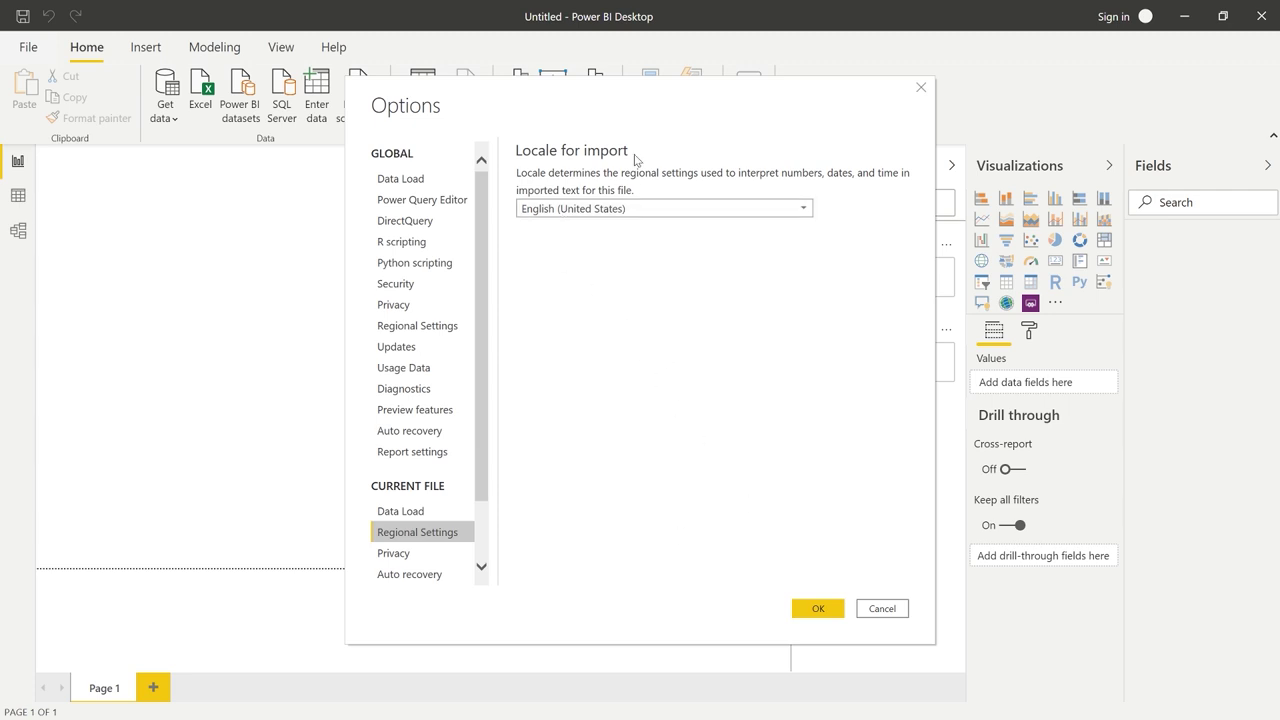
left_click(817, 609)
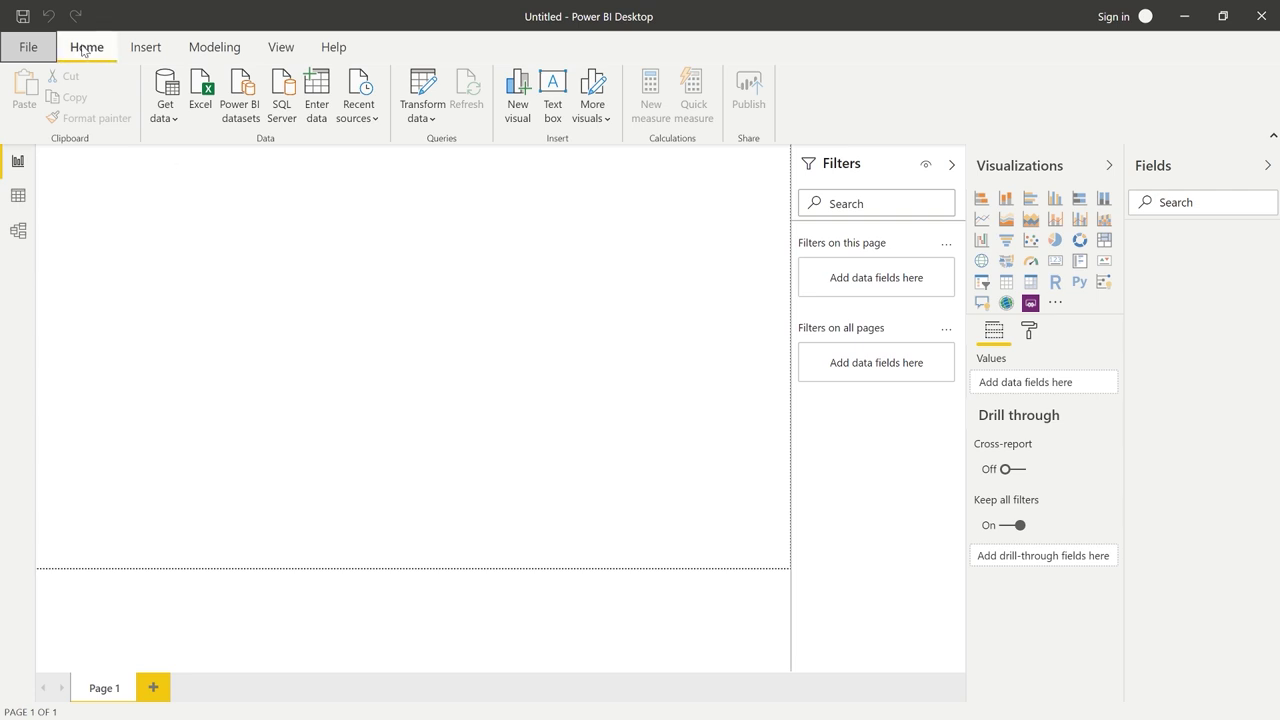
left_click(171, 116)
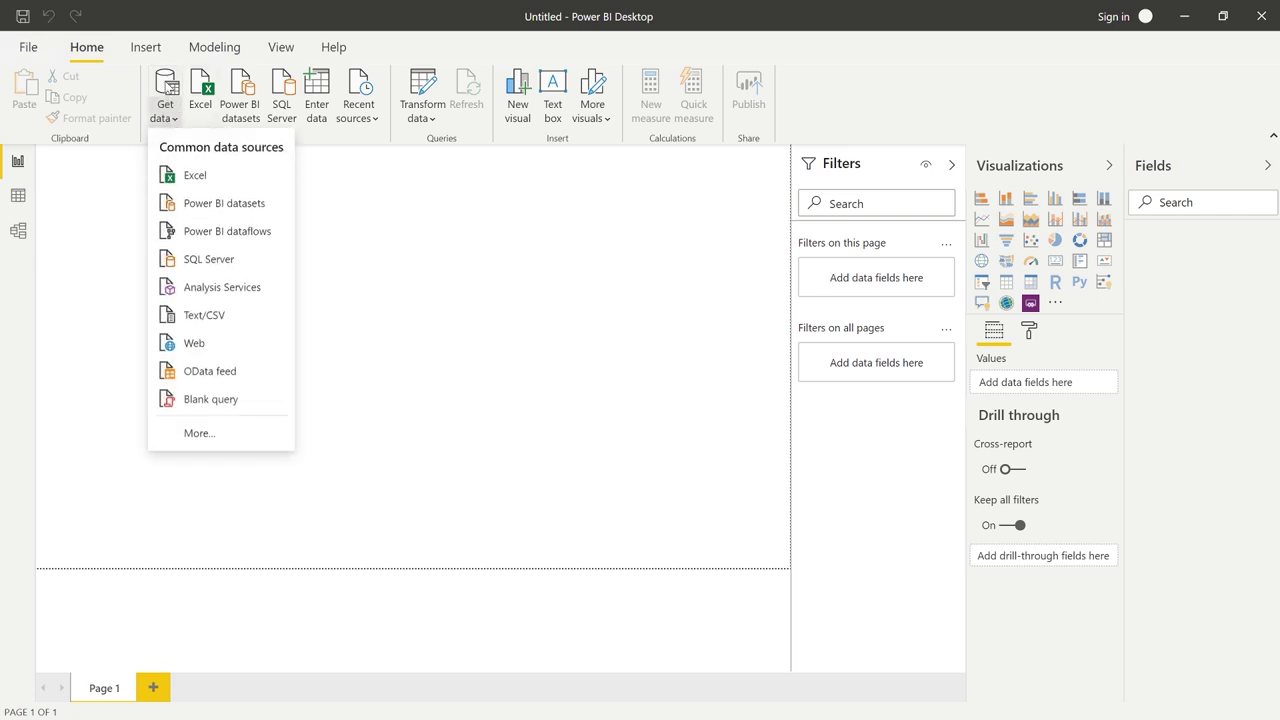
Browse the File and Database connectors, search 'web', and connect with the Web connector
left_click(168, 92)
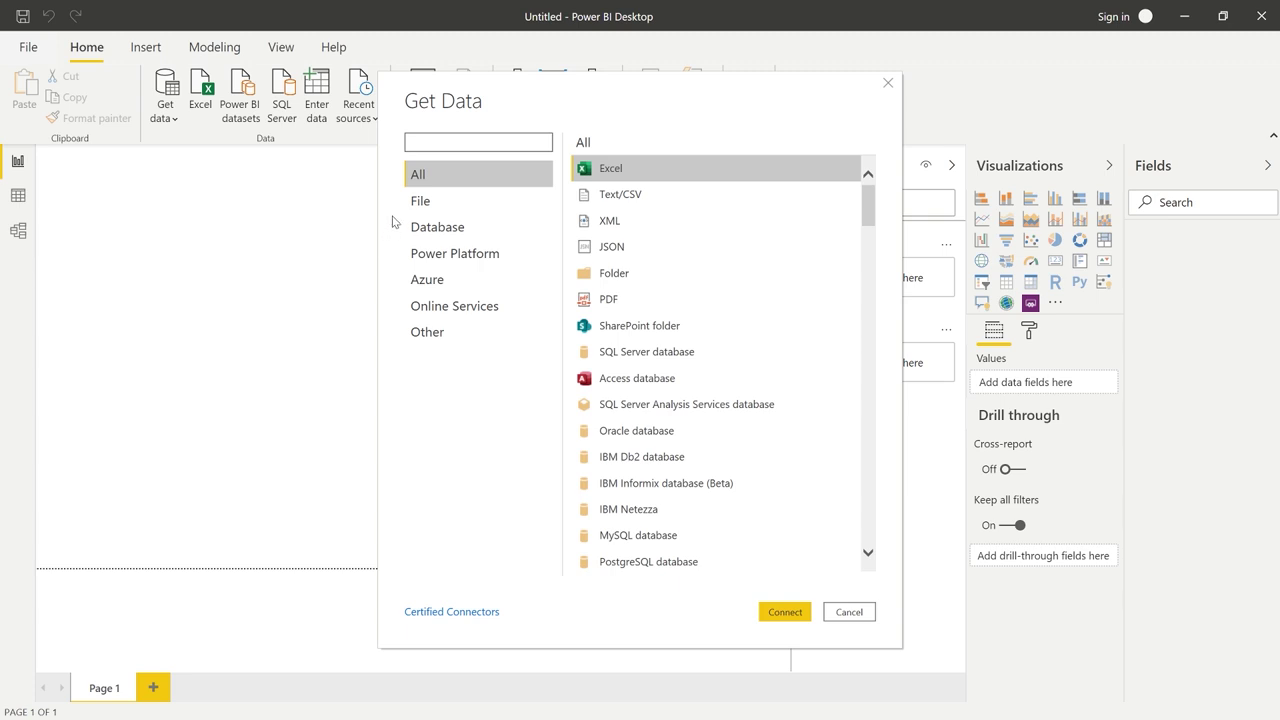
left_click(435, 208)
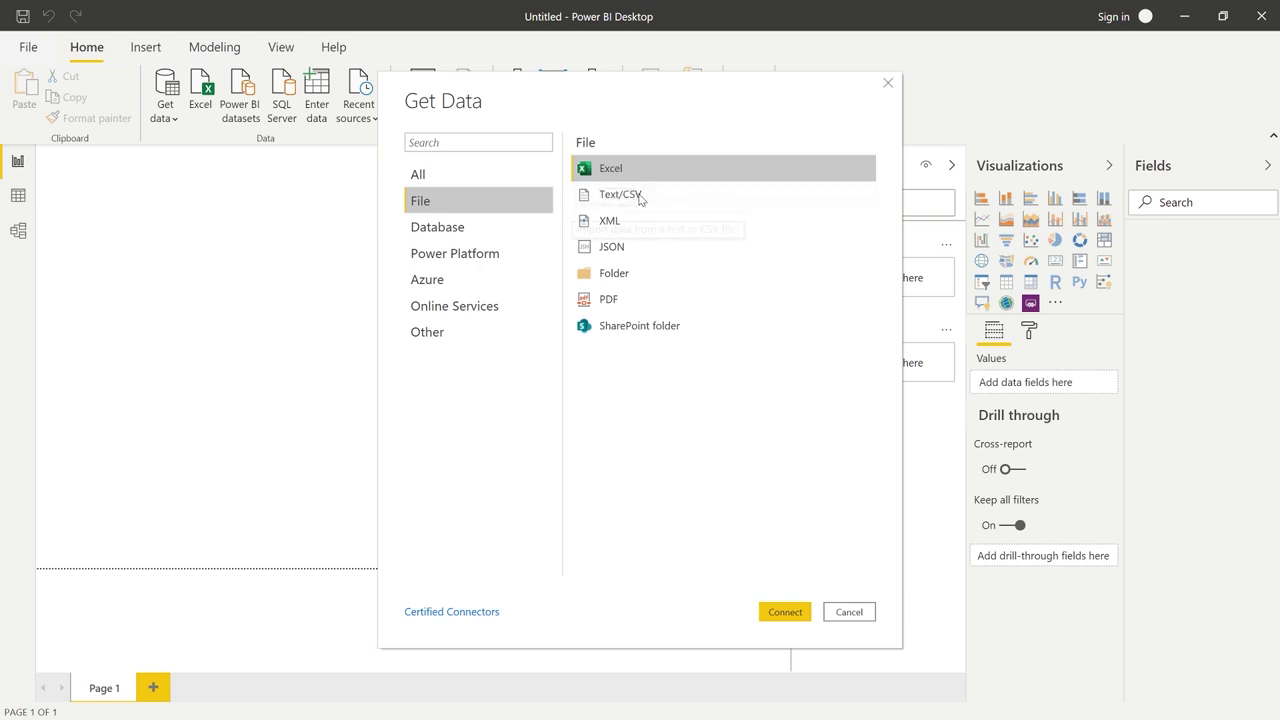
left_click(507, 233)
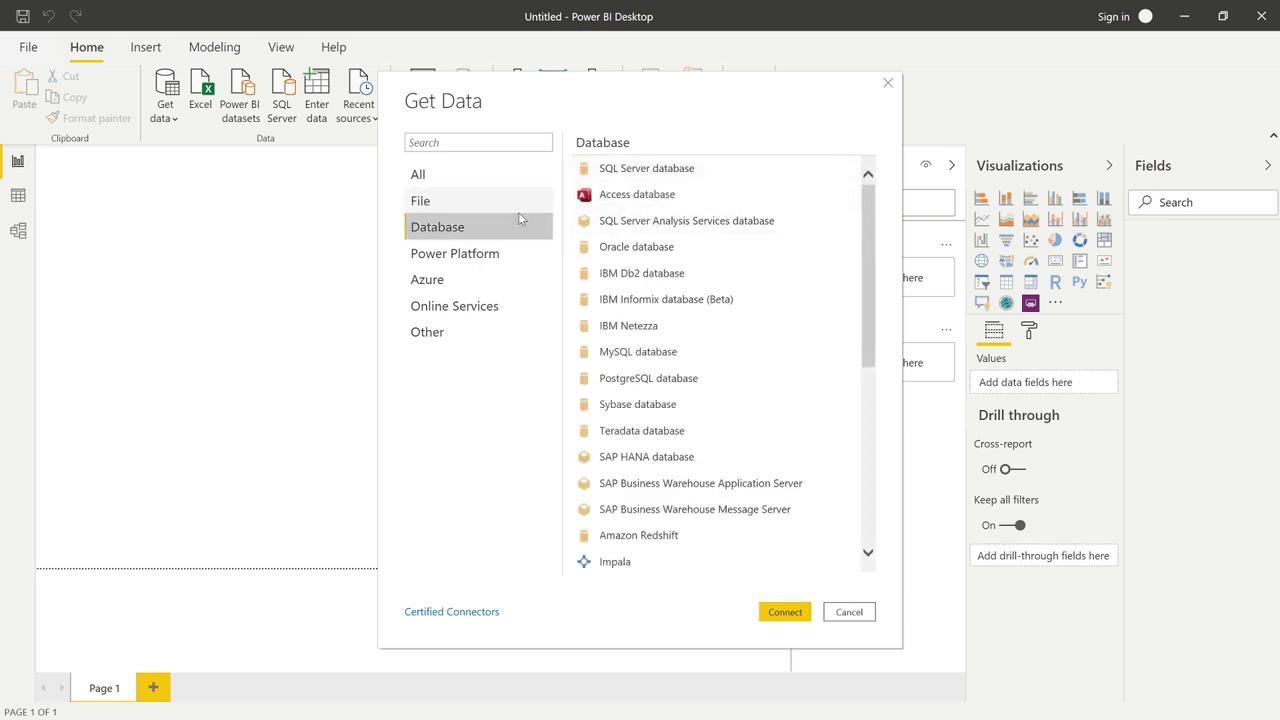
left_click(476, 142)
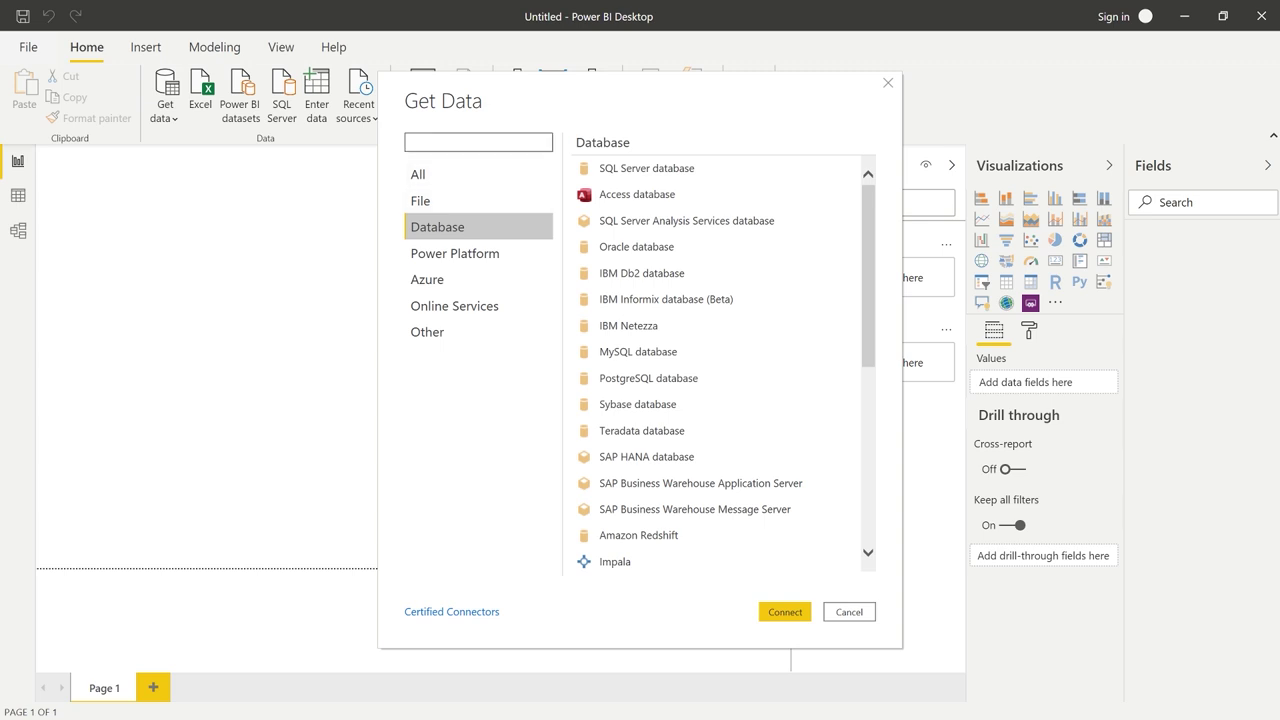
type("web")
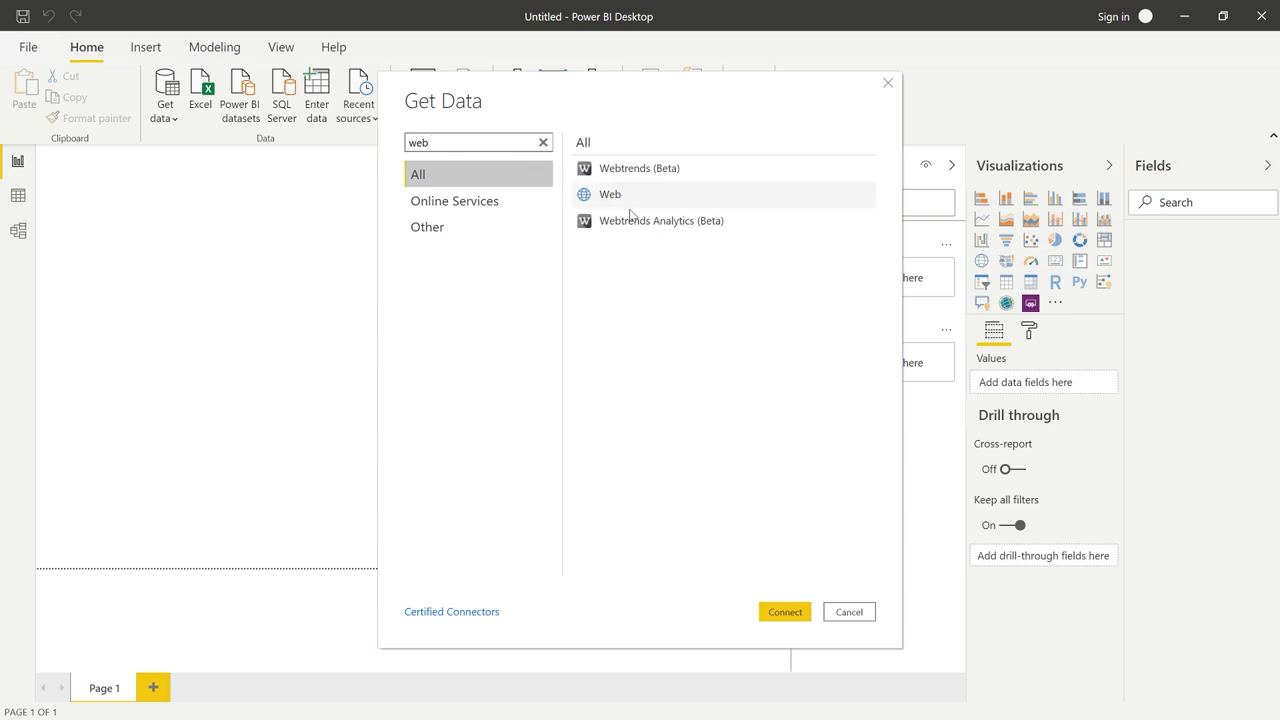
left_click(583, 197)
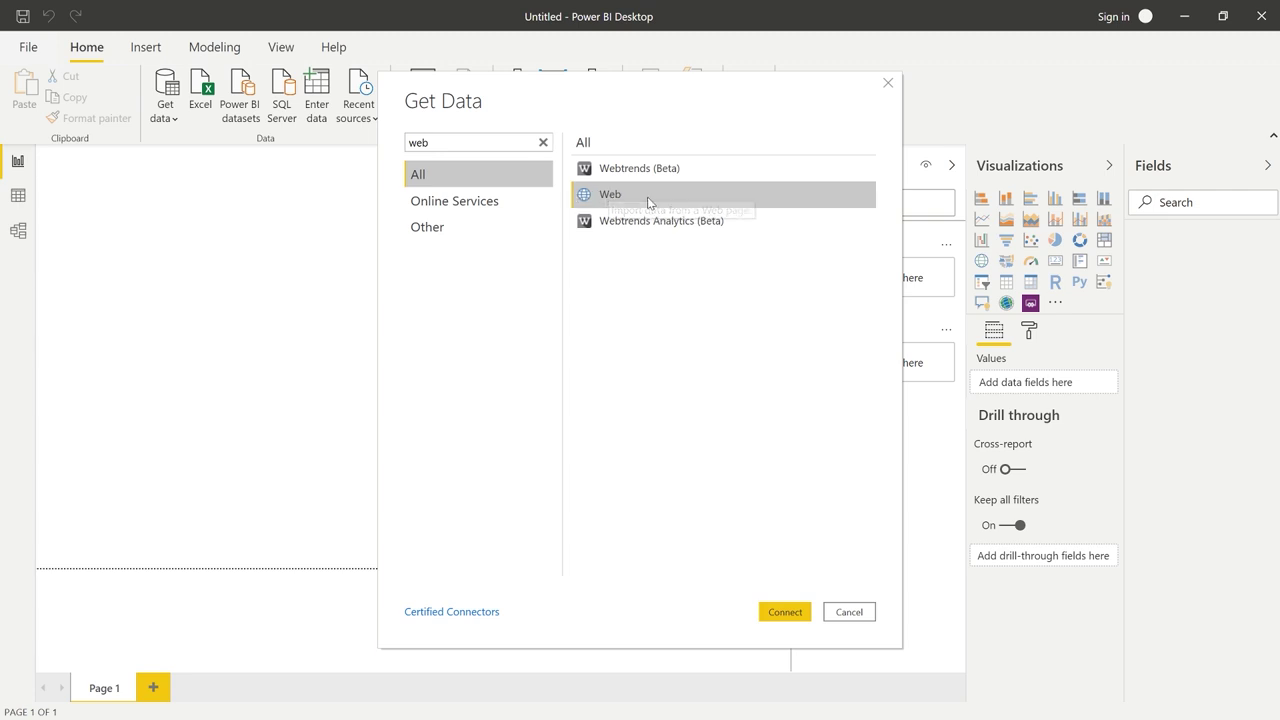
left_click(785, 612)
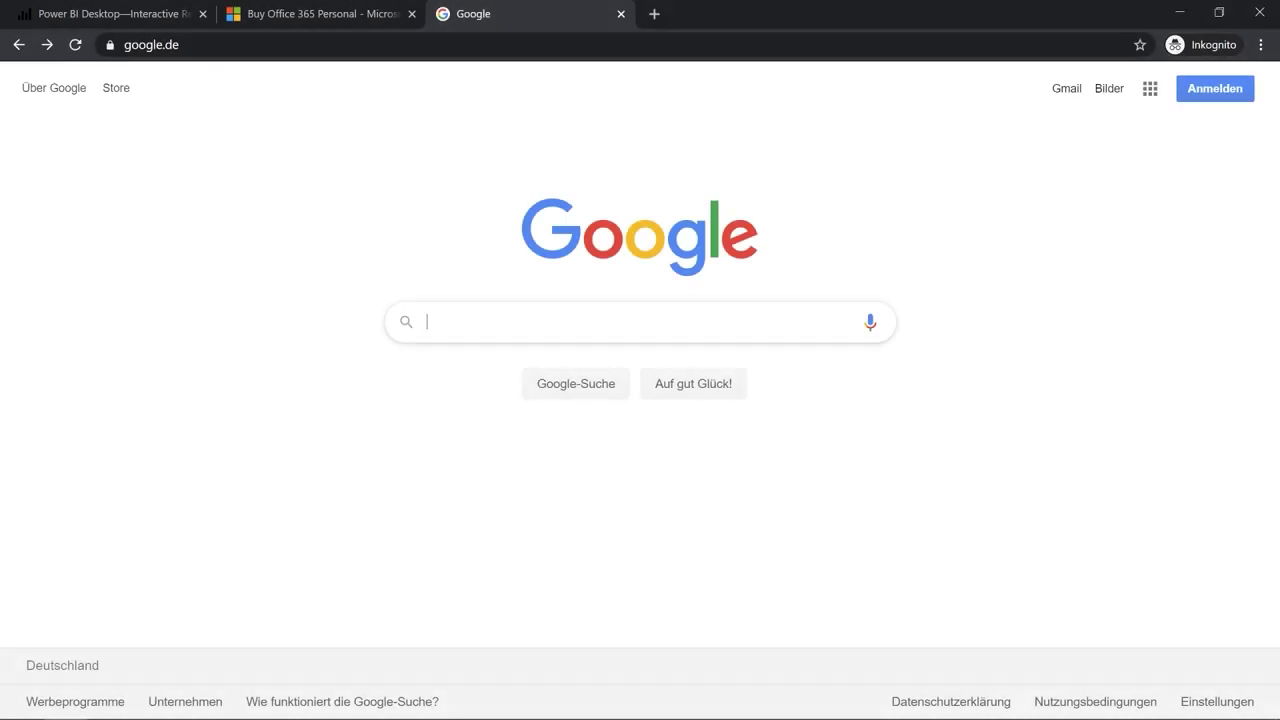
Google 'imf world economic outlook database' and open the April 2020 database result
type("imf world")
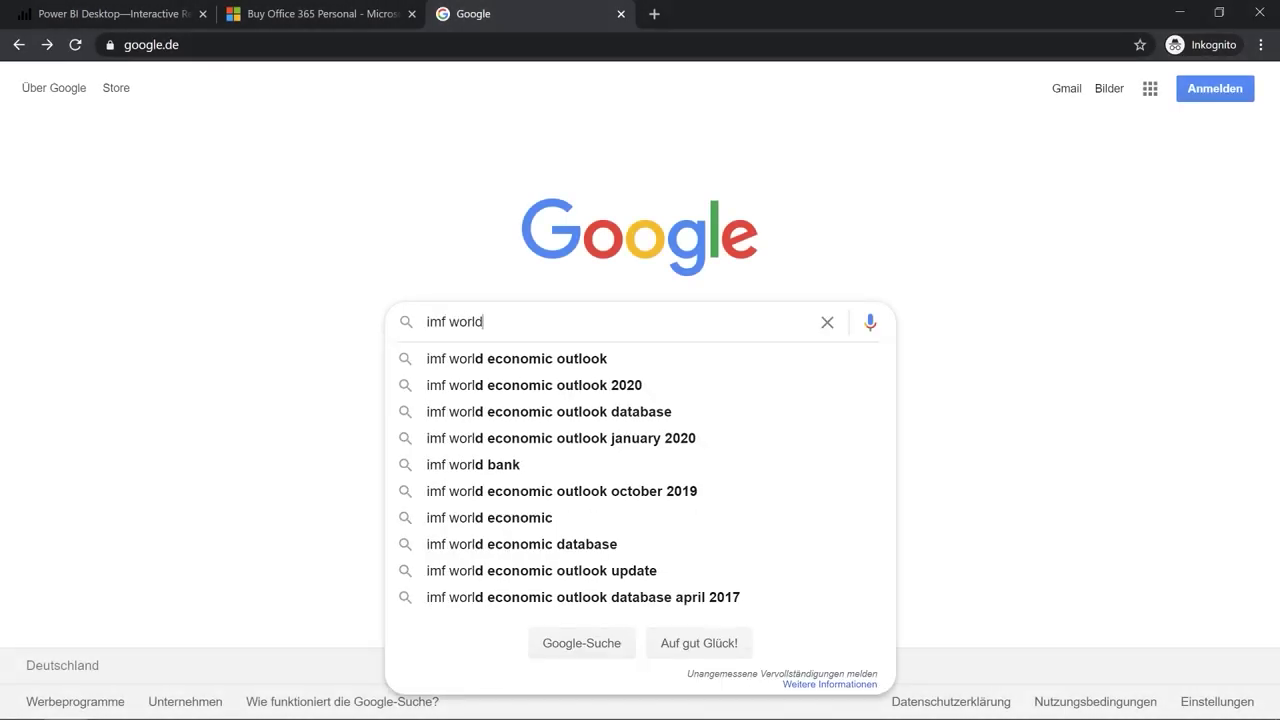
type(" econo")
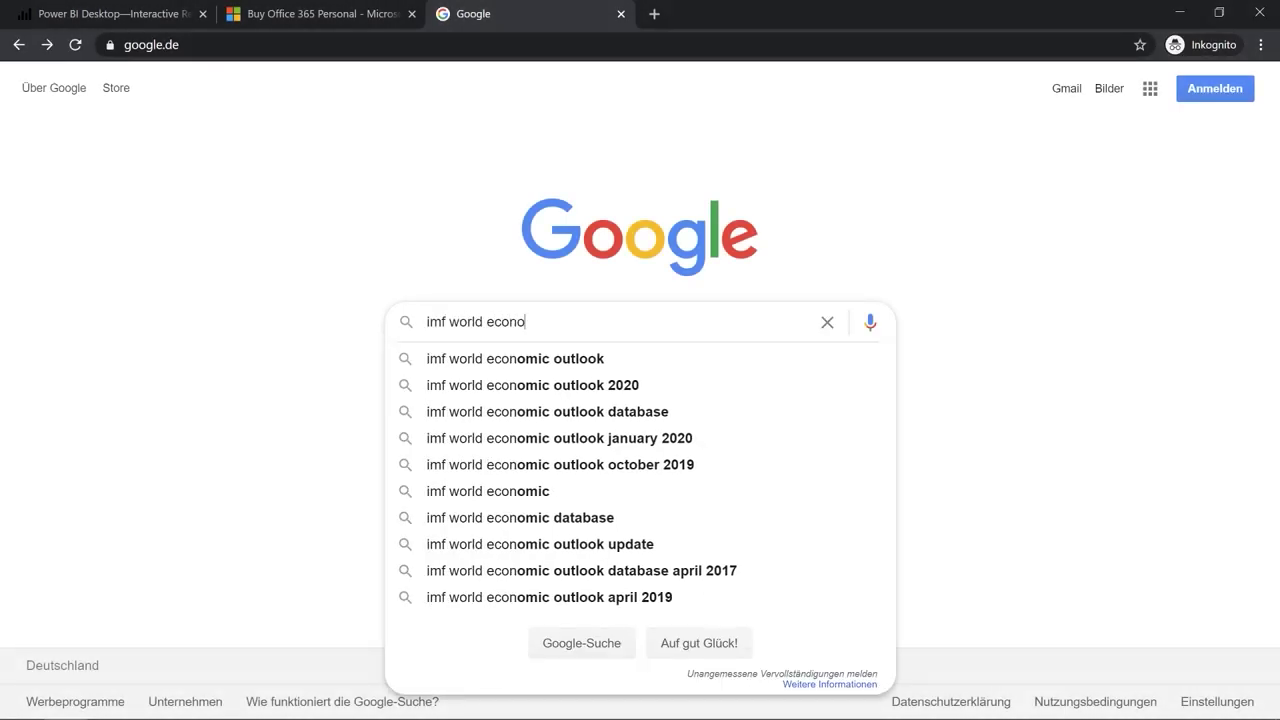
type("mic outlook database")
key("Return")
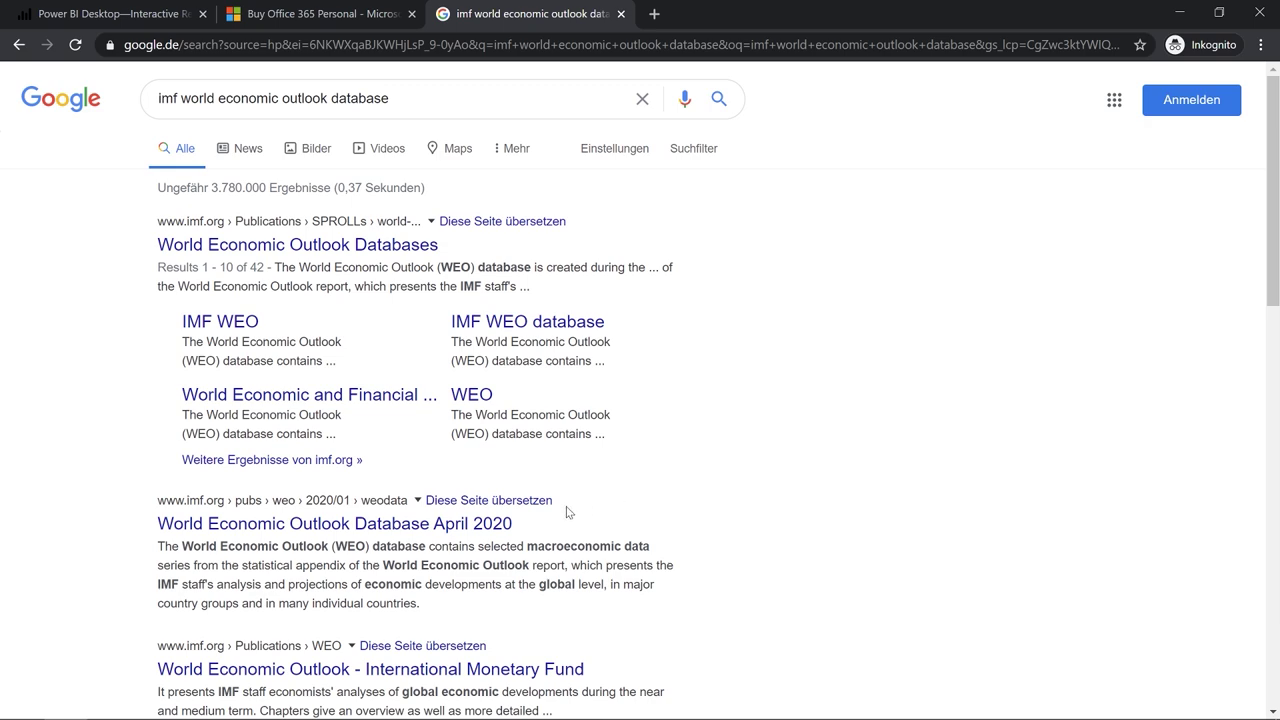
left_click(432, 527)
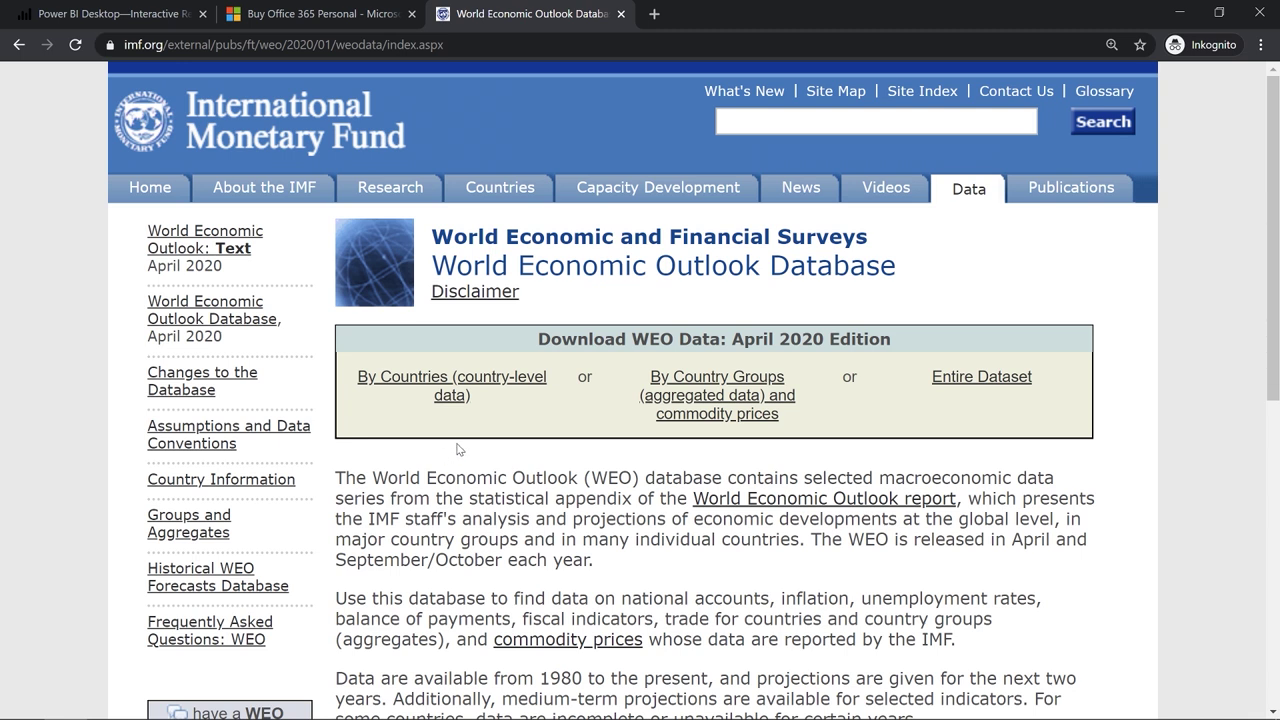
Generate an IMF report of current-price GDP for all countries, 2014–2021
left_click(480, 380)
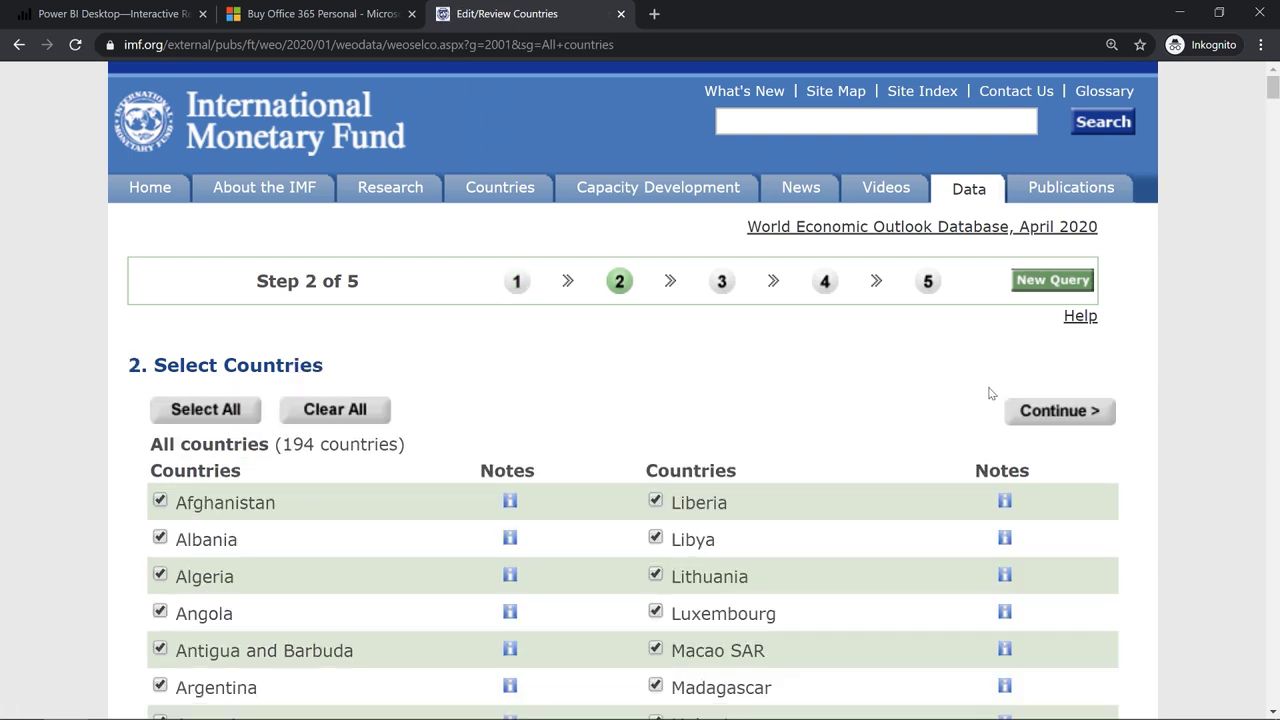
left_click(1032, 411)
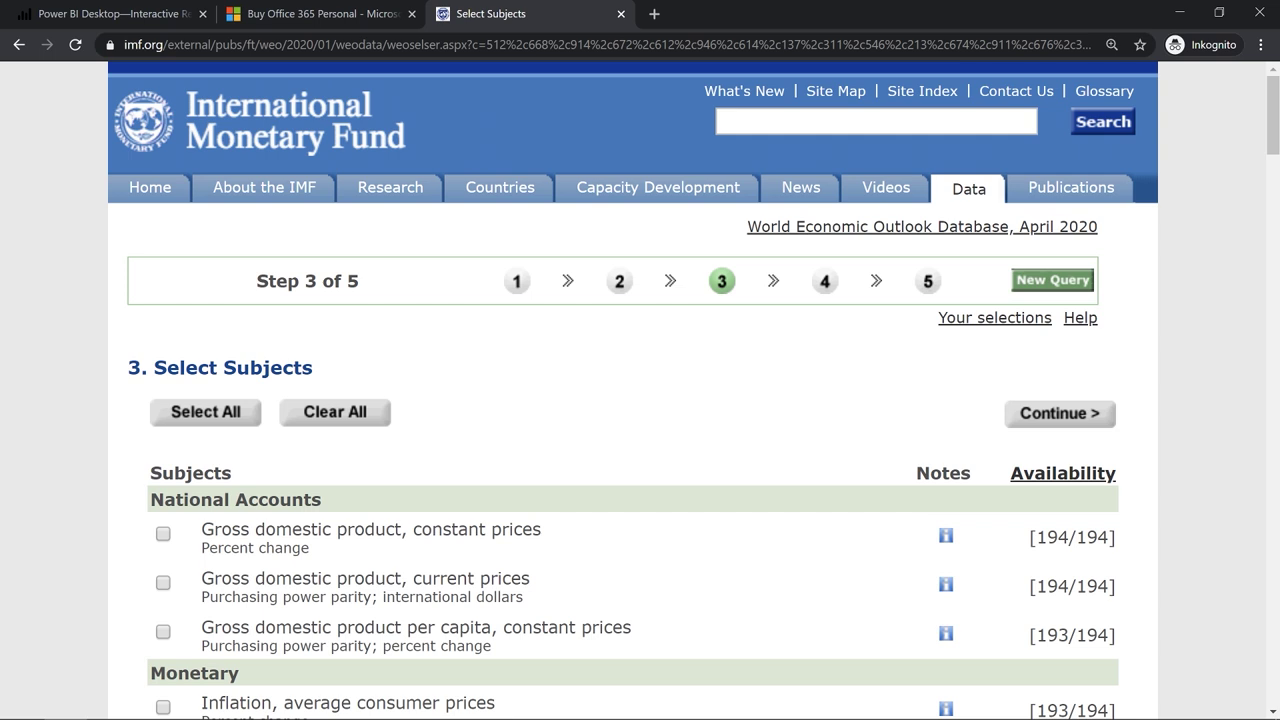
left_click(163, 583)
left_click(1034, 411)
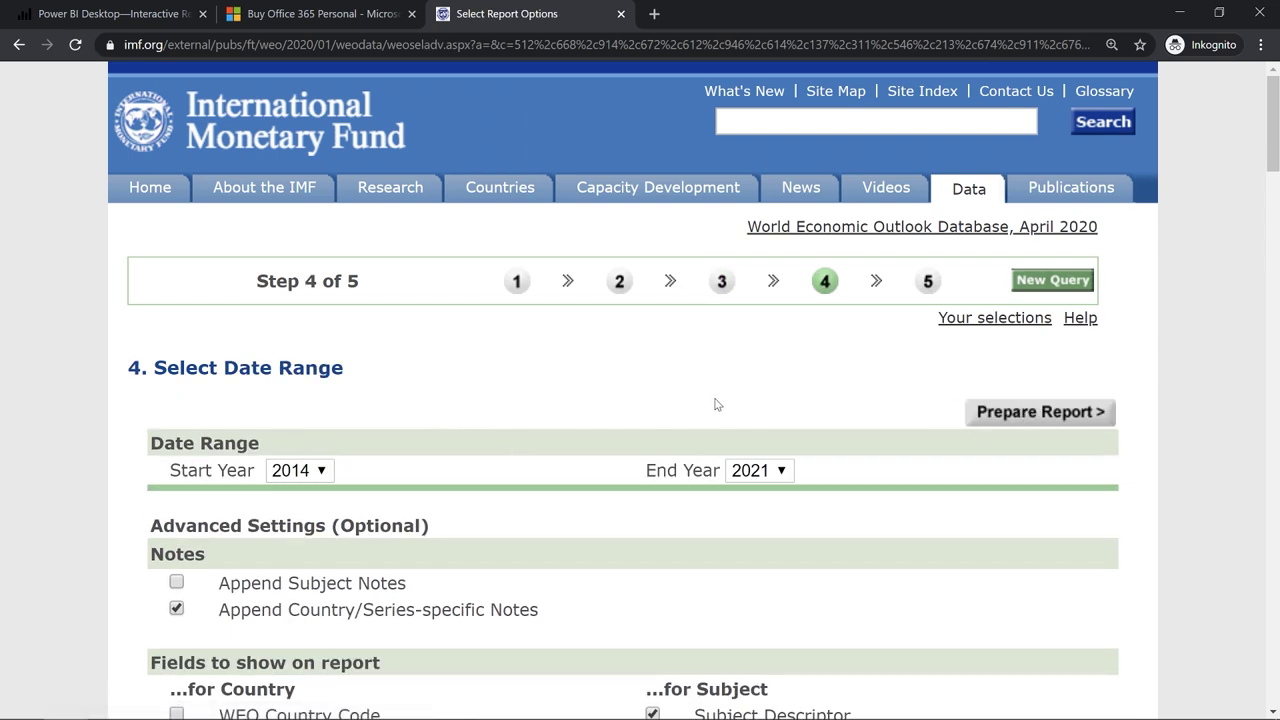
left_click(1019, 411)
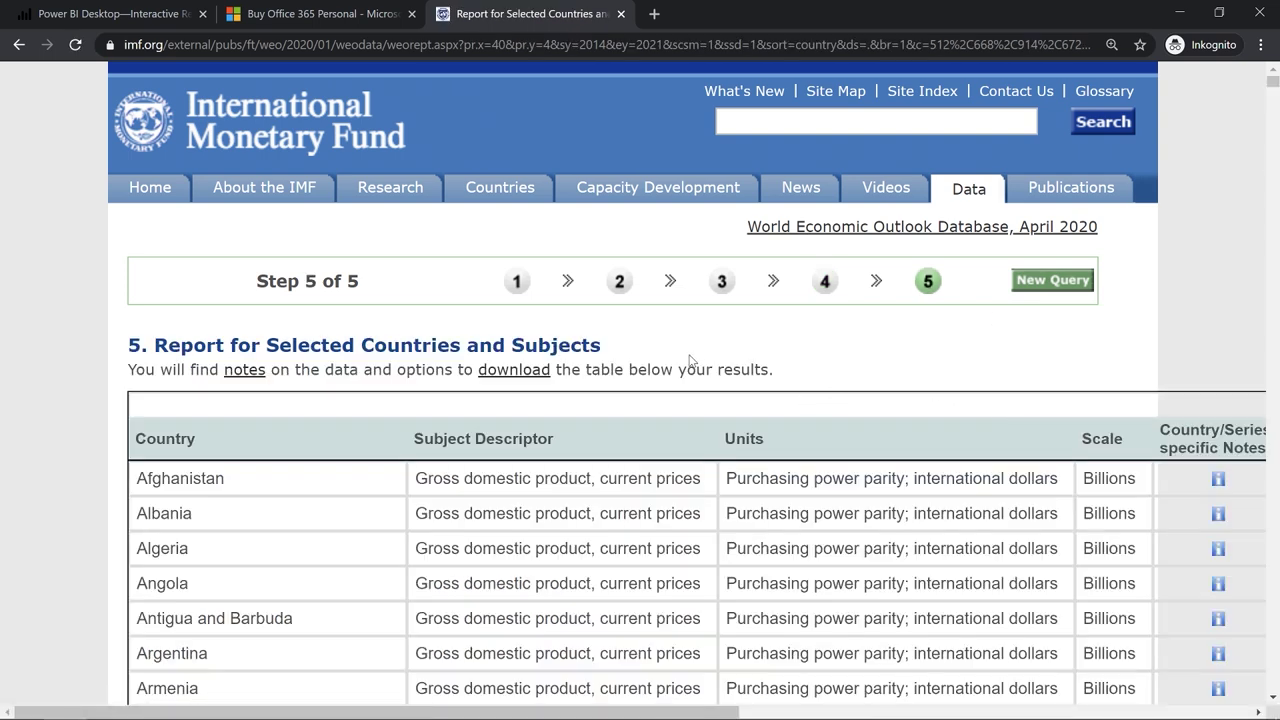
left_click_drag(629, 712, 617, 688)
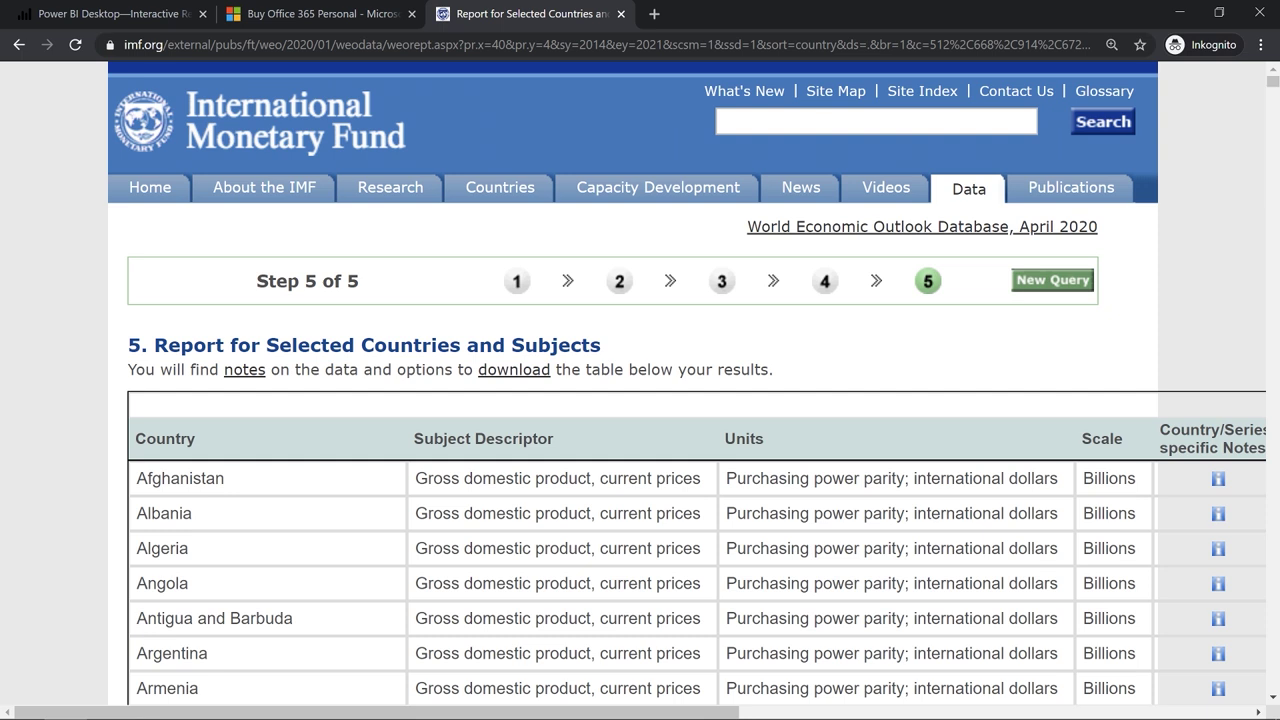
Copy the report's web address from the address bar
left_click(495, 45)
right_click(483, 44)
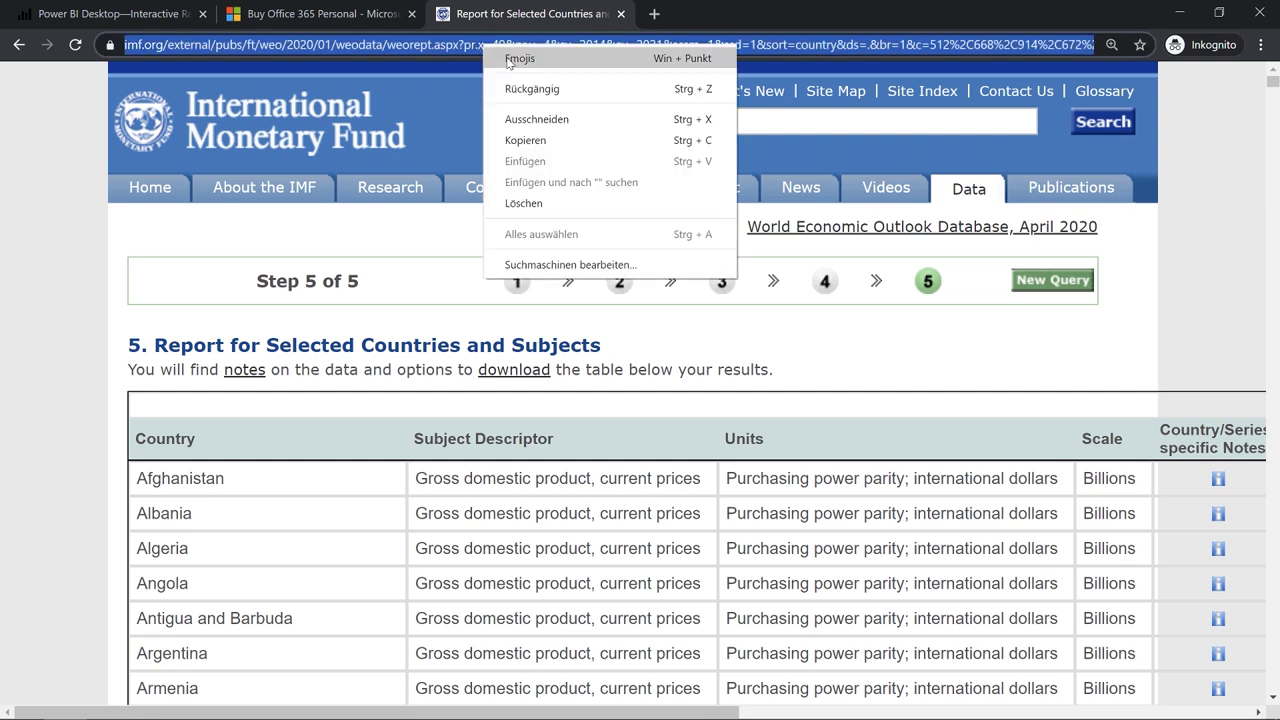
left_click(496, 140)
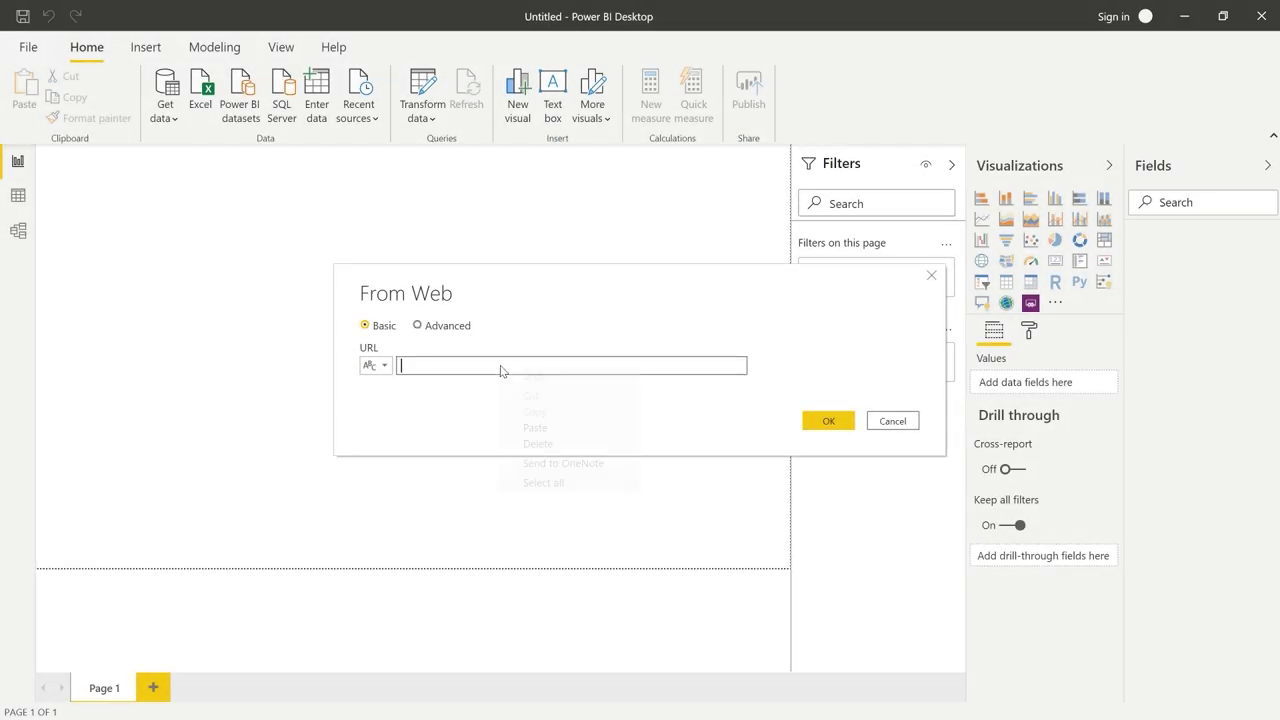
Paste the IMF report URL into From Web and connect with Anonymous access
right_click(502, 367)
left_click(535, 428)
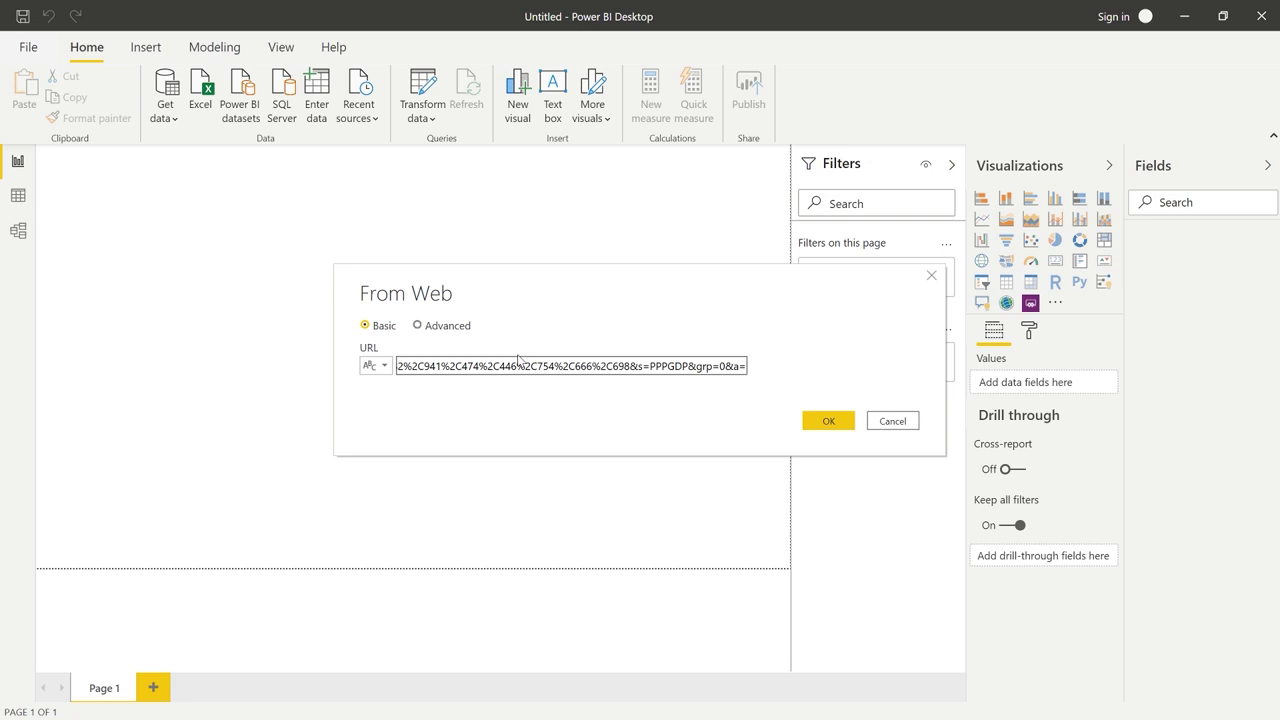
left_click(827, 422)
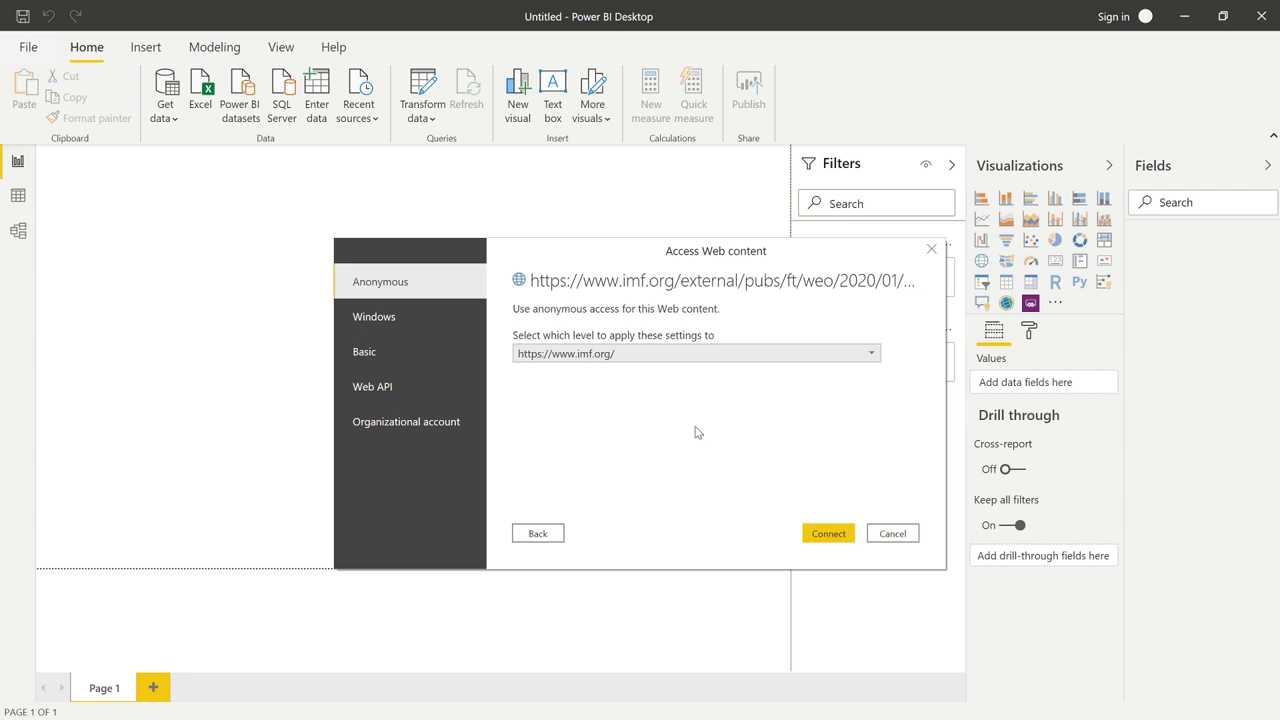
left_click(820, 535)
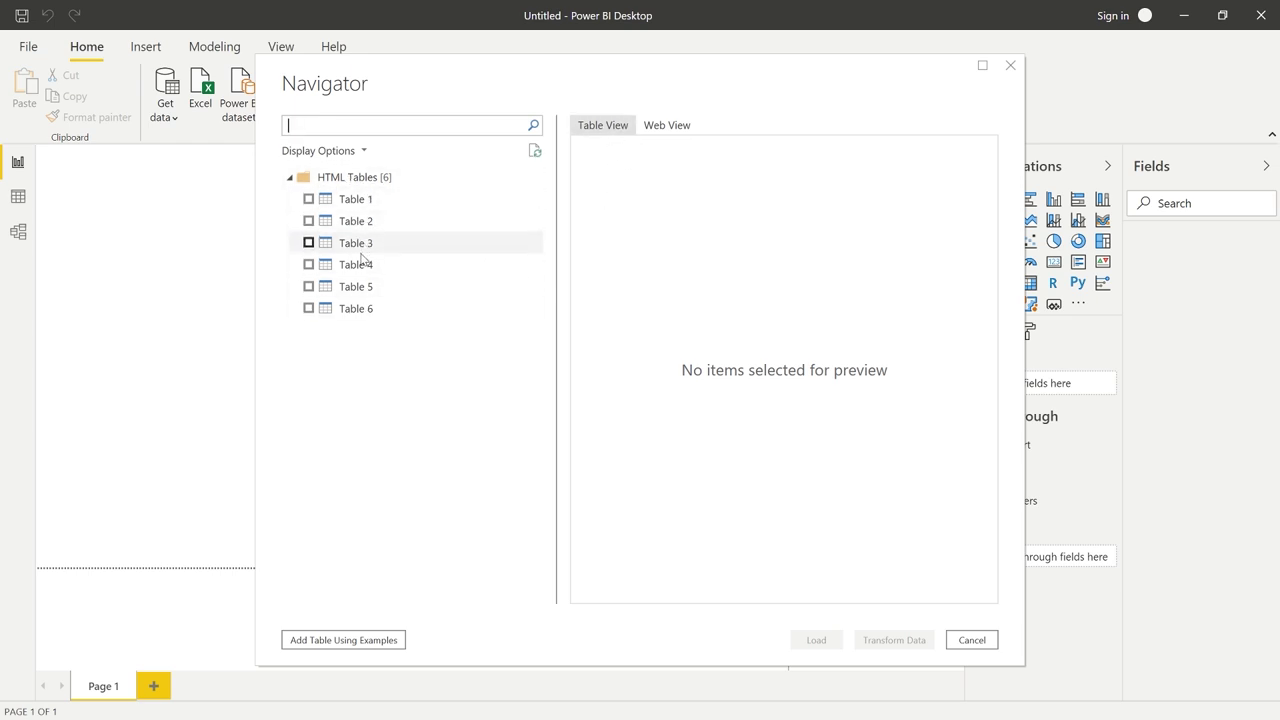
Preview Tables 1, 3 and 5 in Navigator and view the source IMF web page
left_click(360, 204)
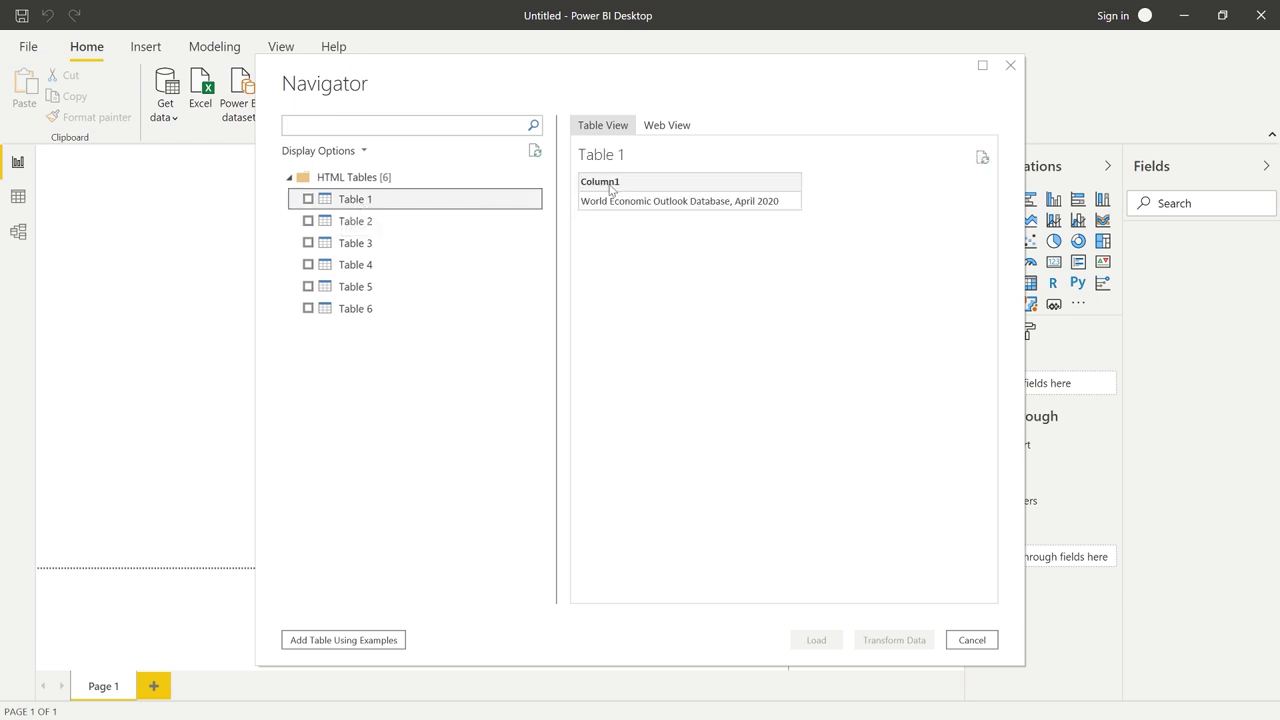
left_click(386, 242)
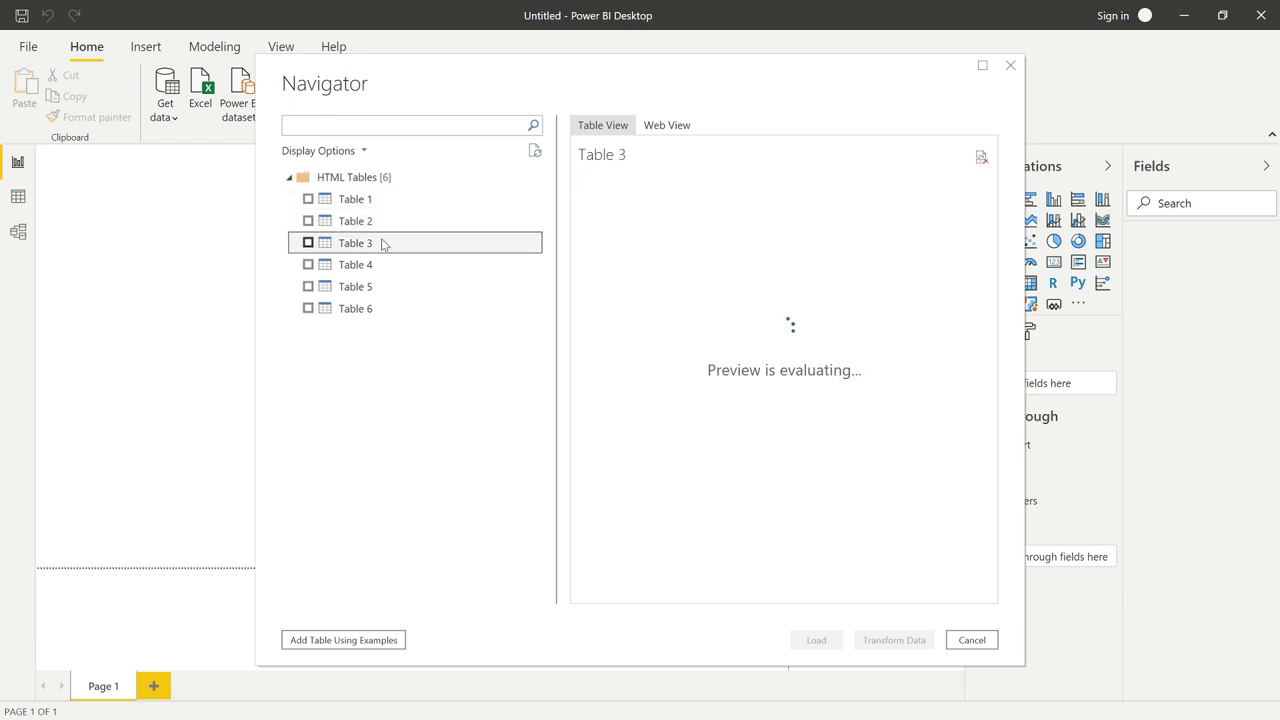
left_click(358, 288)
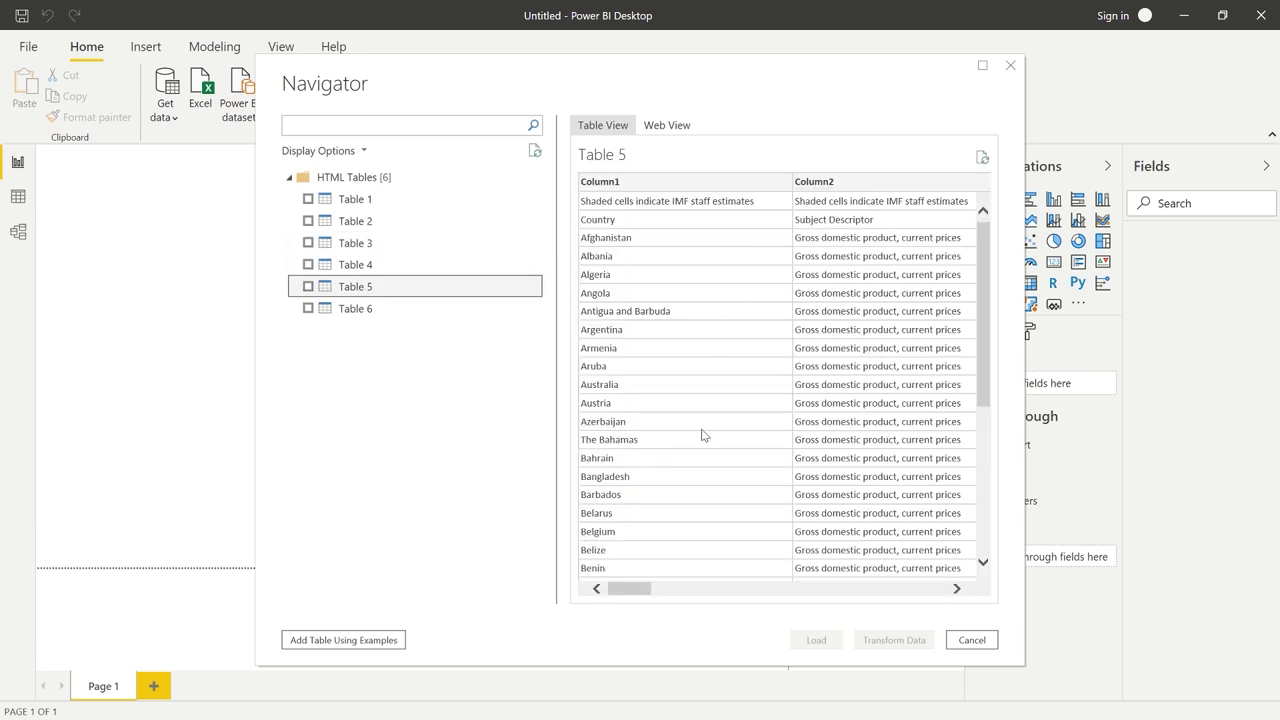
mouse_move(629, 589)
left_mouse_down()
mouse_move(745, 589)
mouse_move(622, 584)
left_mouse_up()
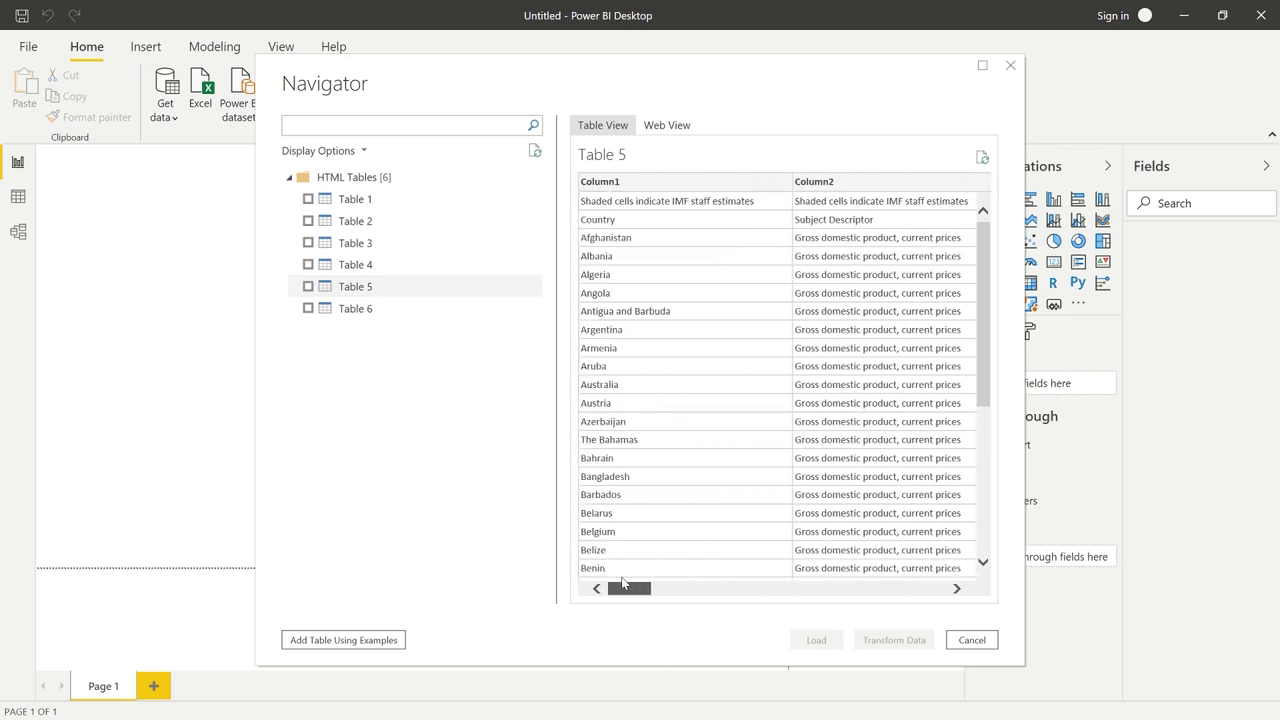
left_click(667, 126)
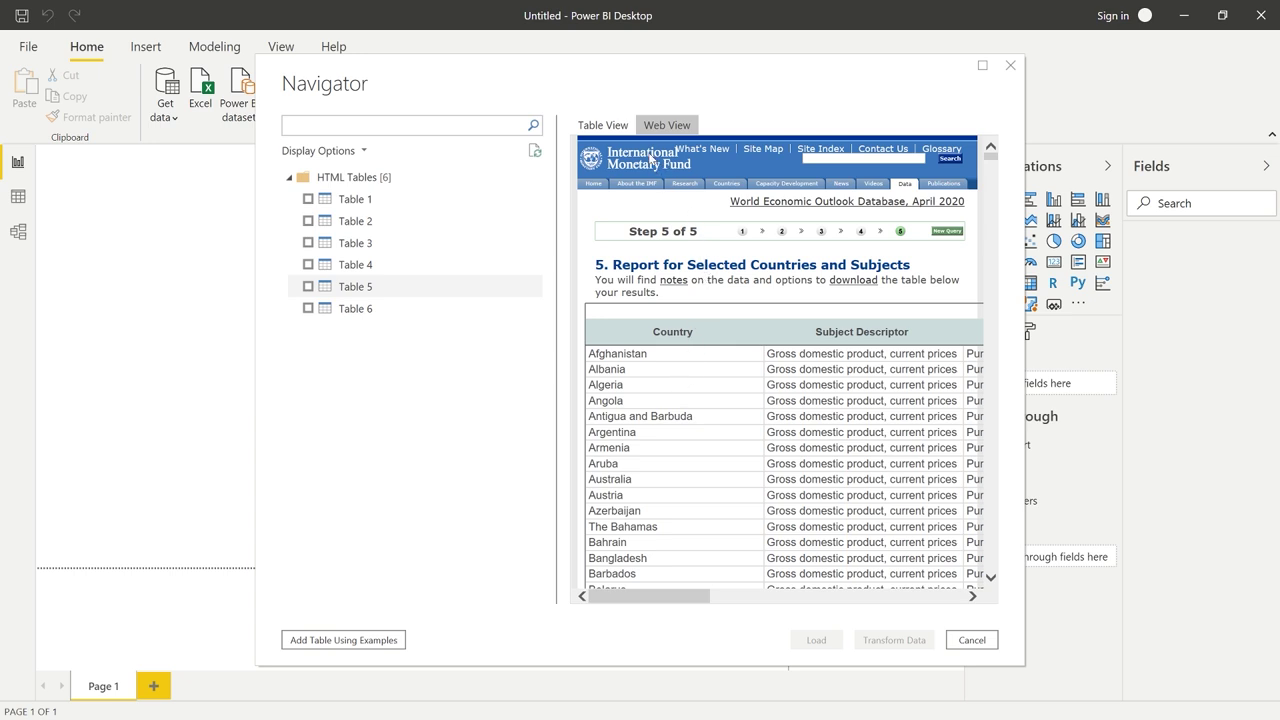
left_click(607, 127)
Compare Tables 1–5, tick Table 5 and load it into Power Query Editor with Transform Data
left_click(370, 200)
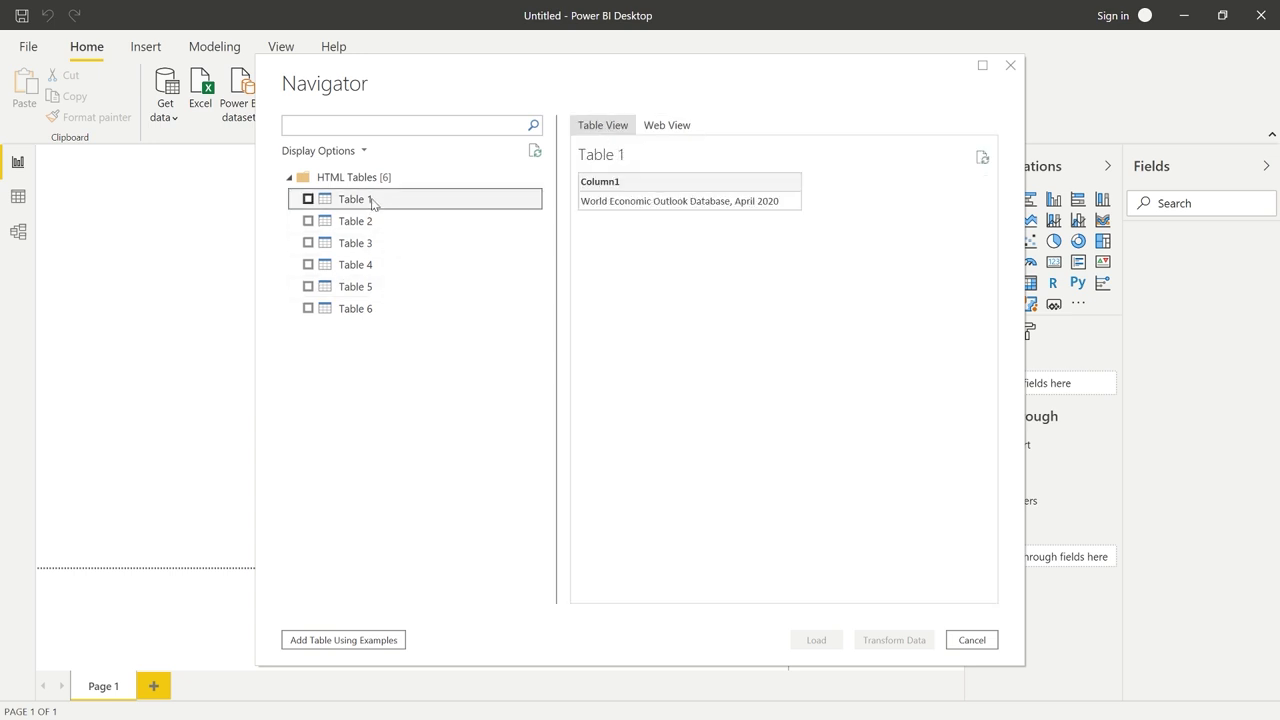
left_click(369, 221)
left_click(368, 243)
left_click(365, 265)
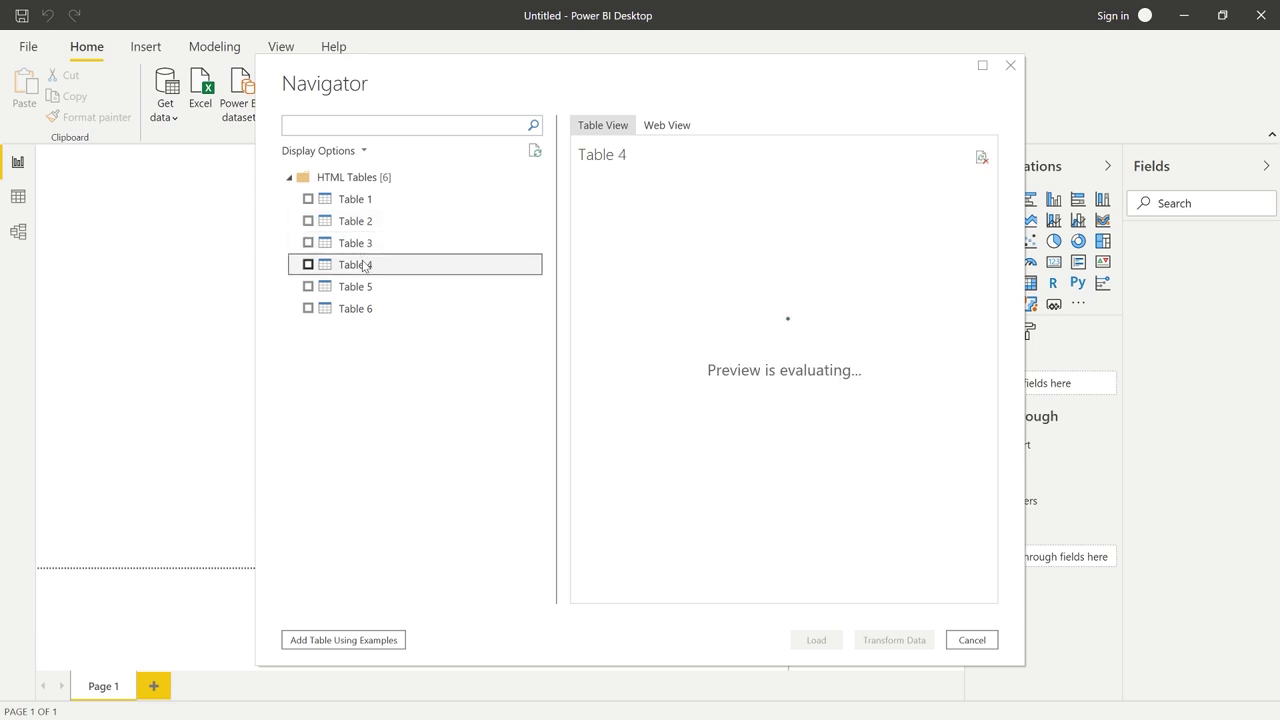
left_click(361, 288)
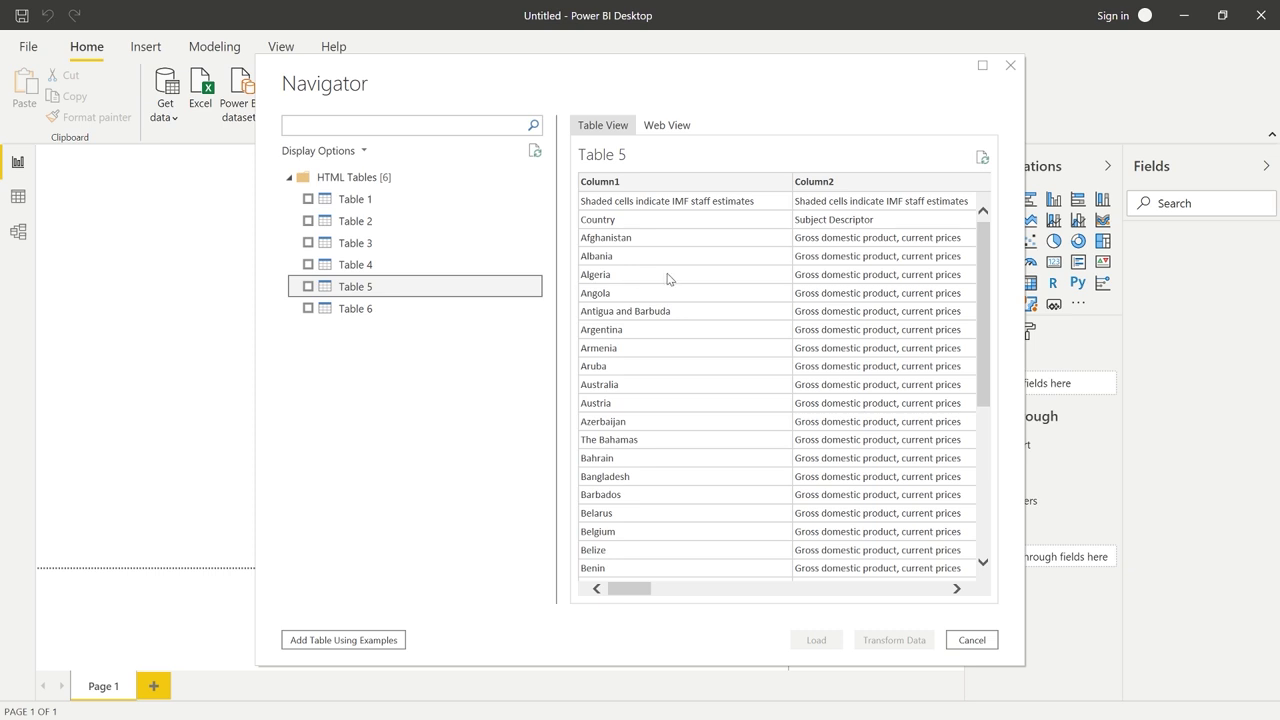
left_click(309, 288)
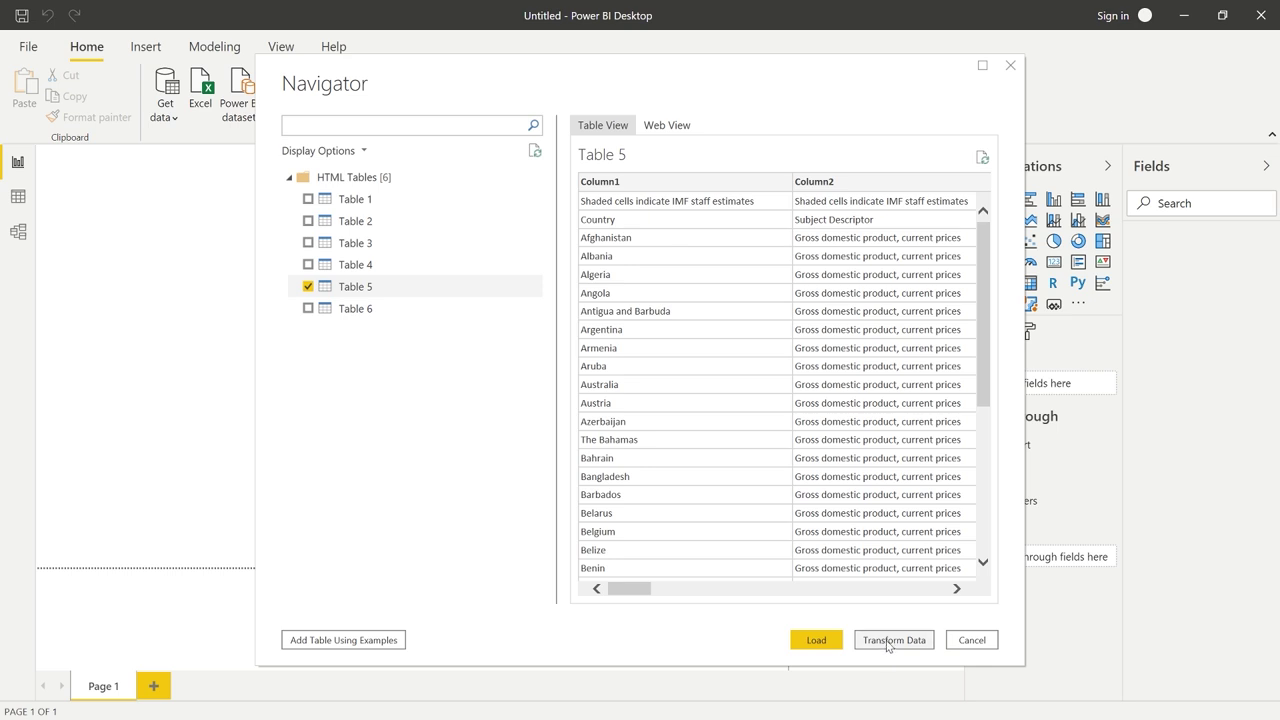
left_click(887, 645)
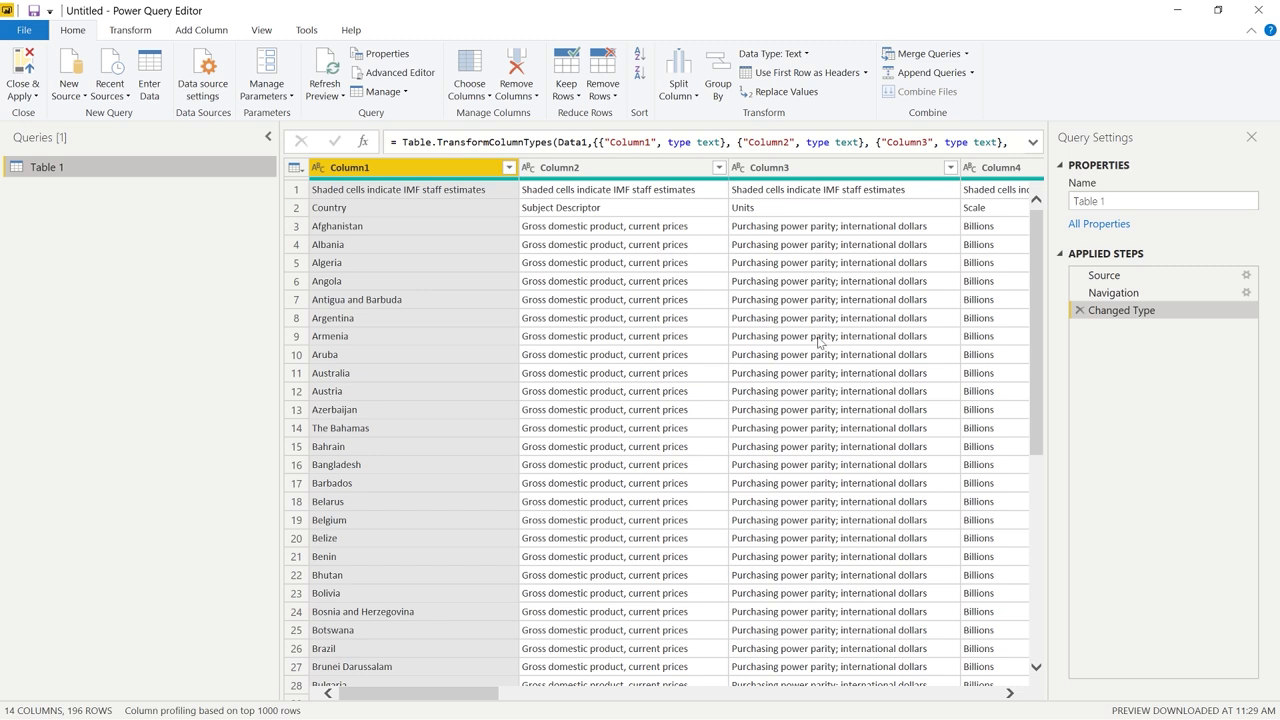
left_click(1218, 8)
left_click_drag(514, 46, 822, 367)
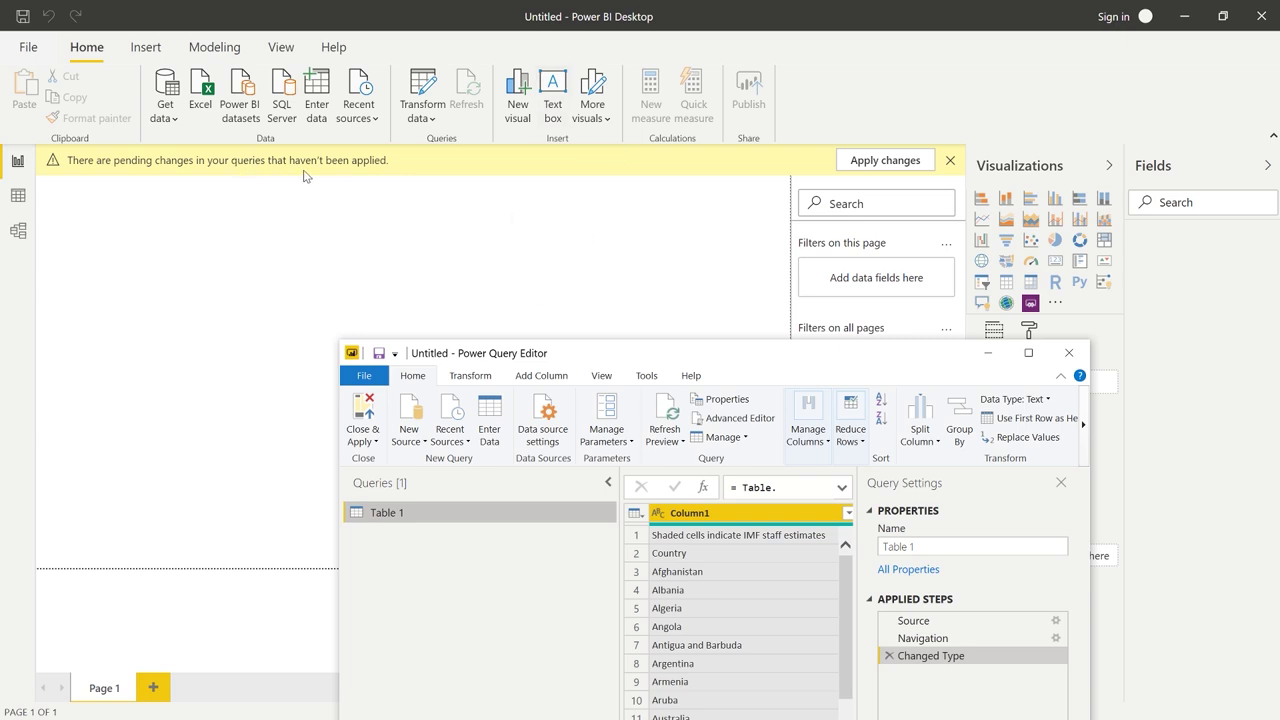
left_click_drag(731, 358, 660, 198)
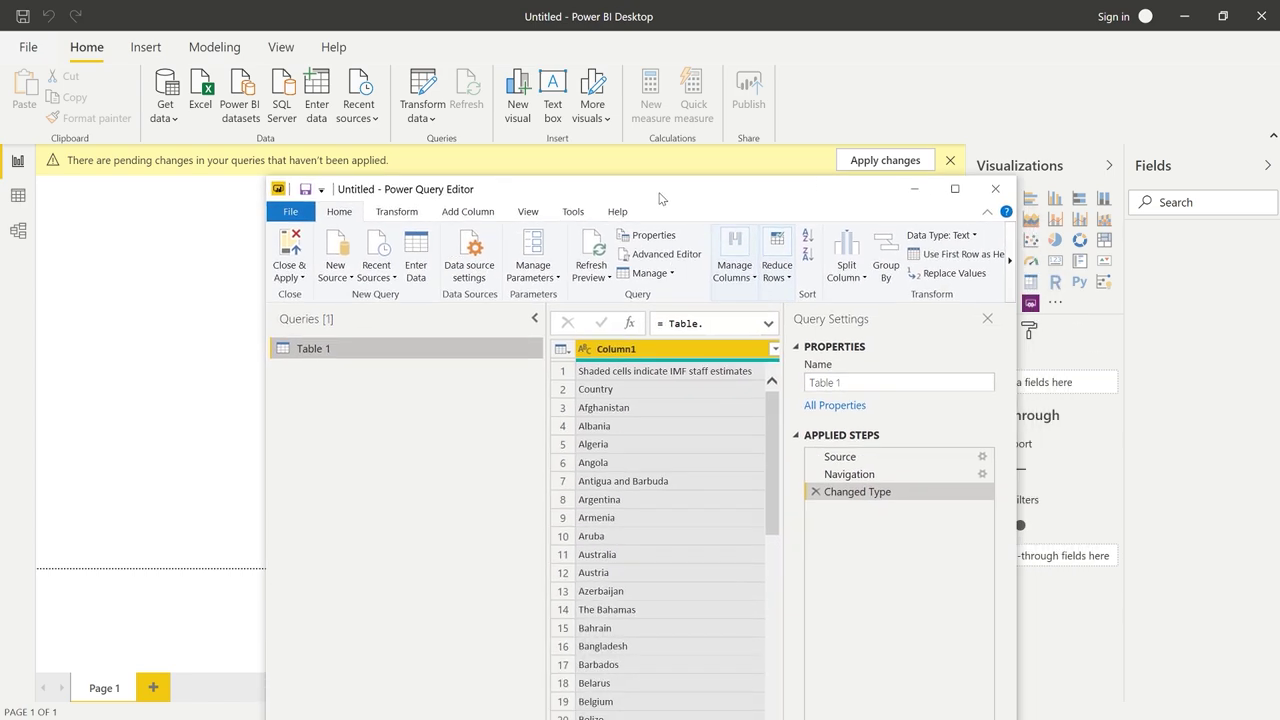
double_click(660, 198)
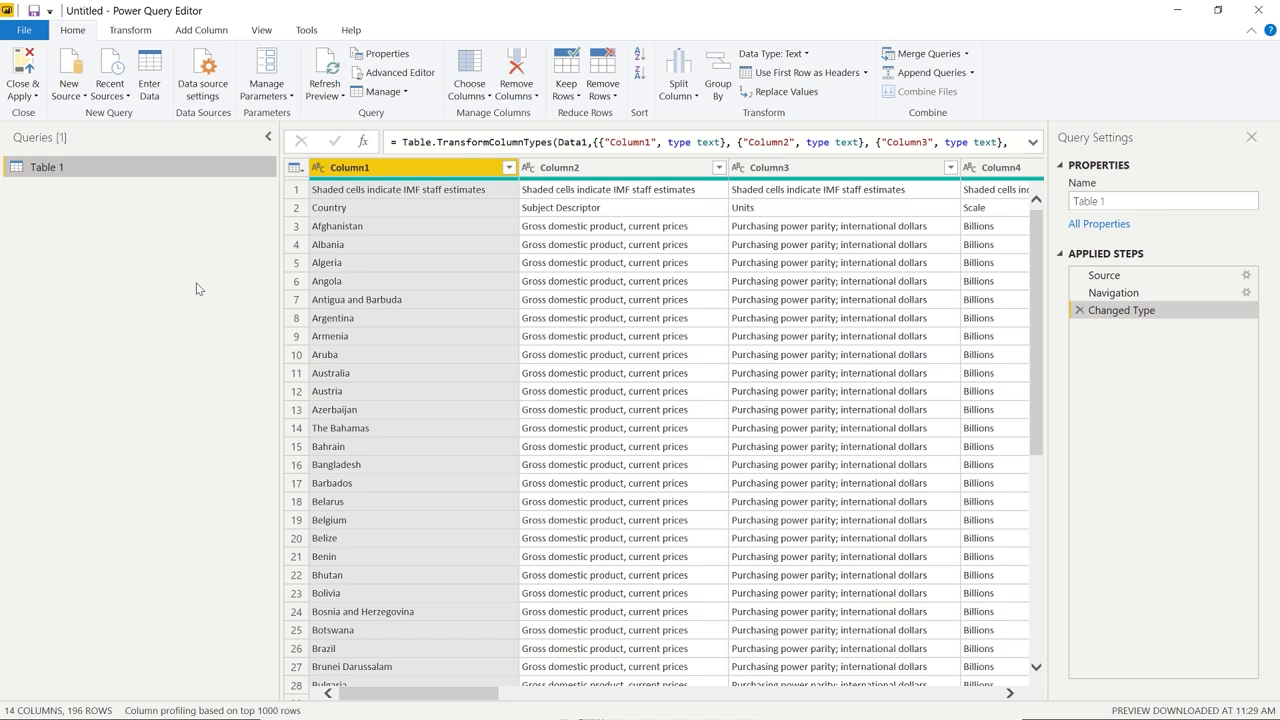
left_click(211, 219)
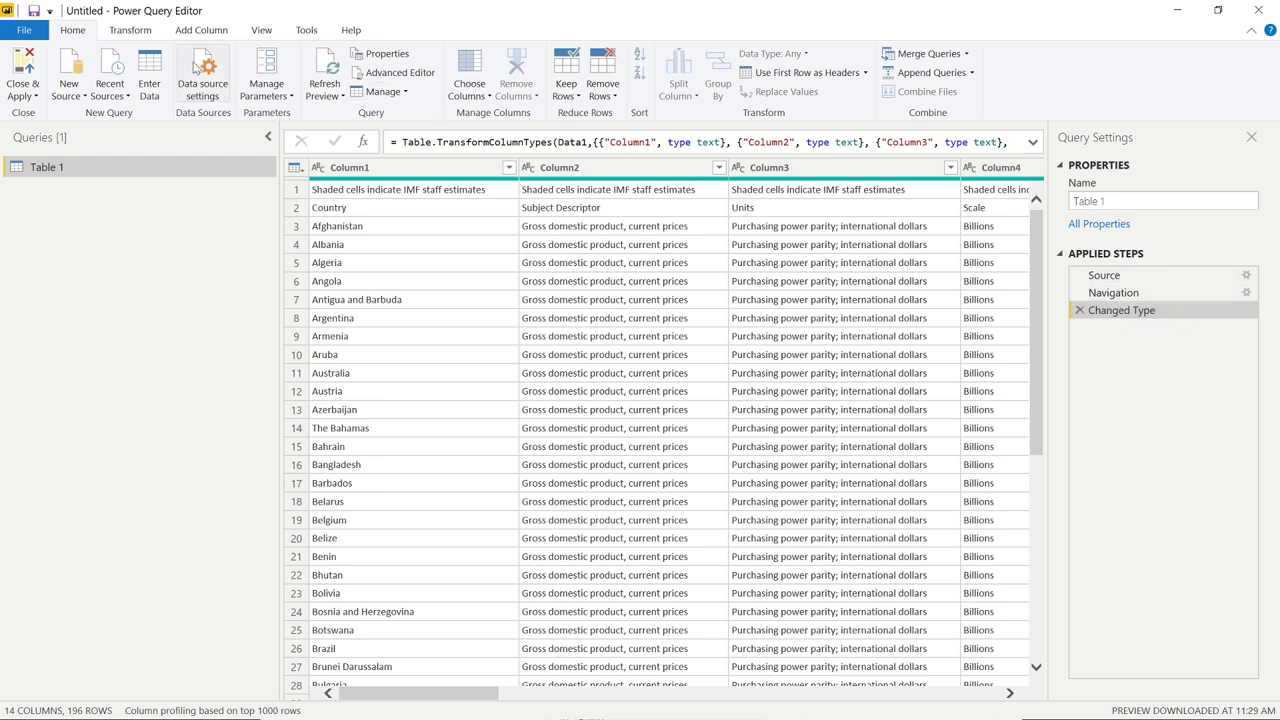
left_click(104, 31)
left_click(172, 31)
left_click(140, 31)
left_click(85, 32)
left_click(432, 170)
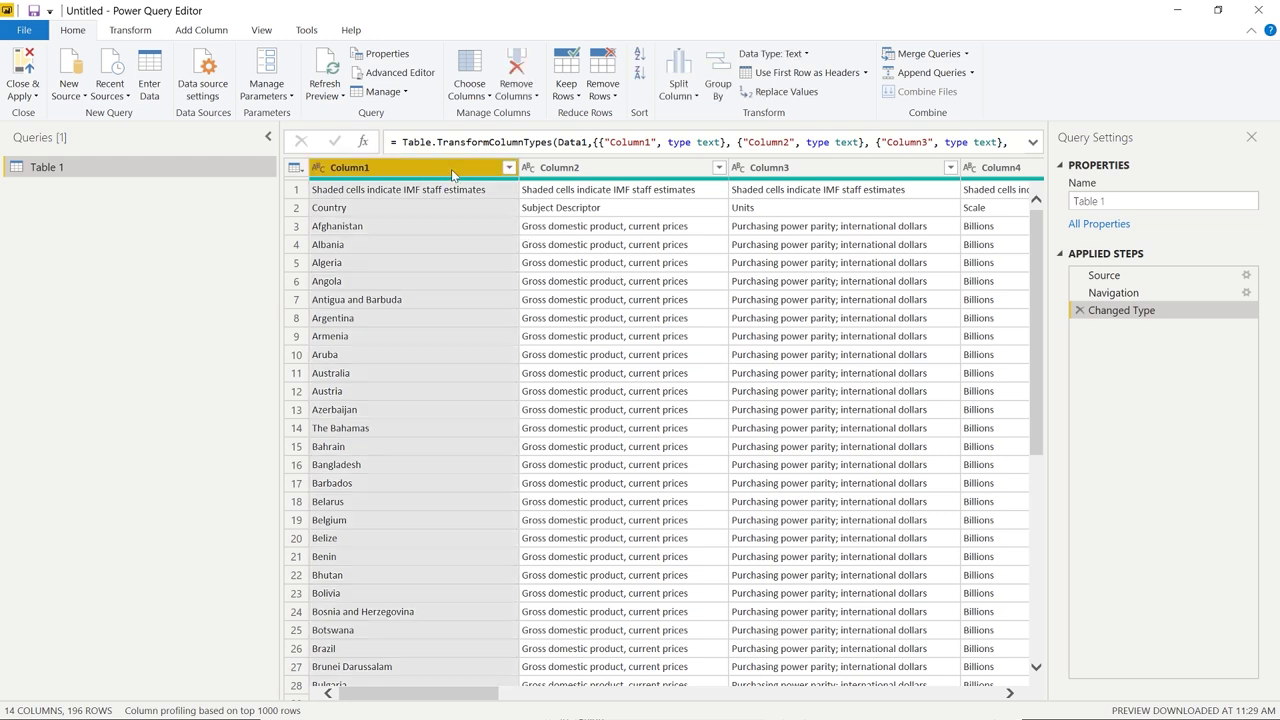
left_click(625, 170)
left_click(425, 170)
left_click(638, 175)
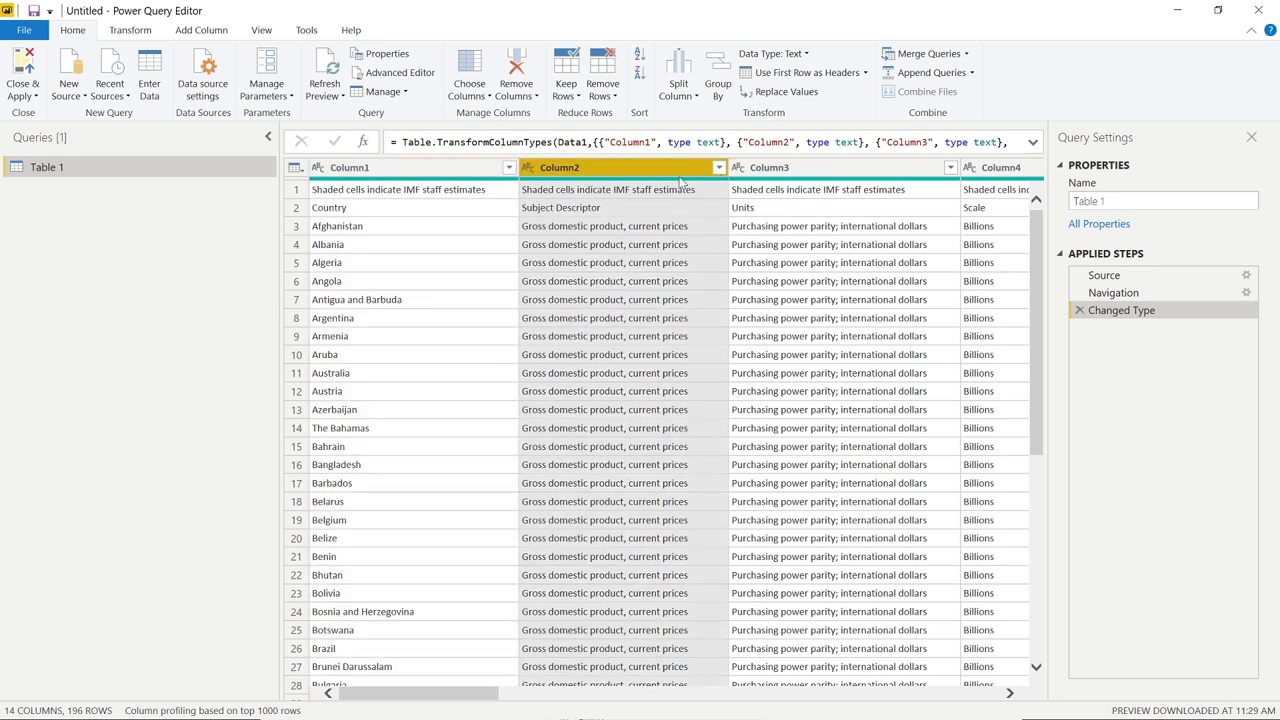
left_click(295, 208)
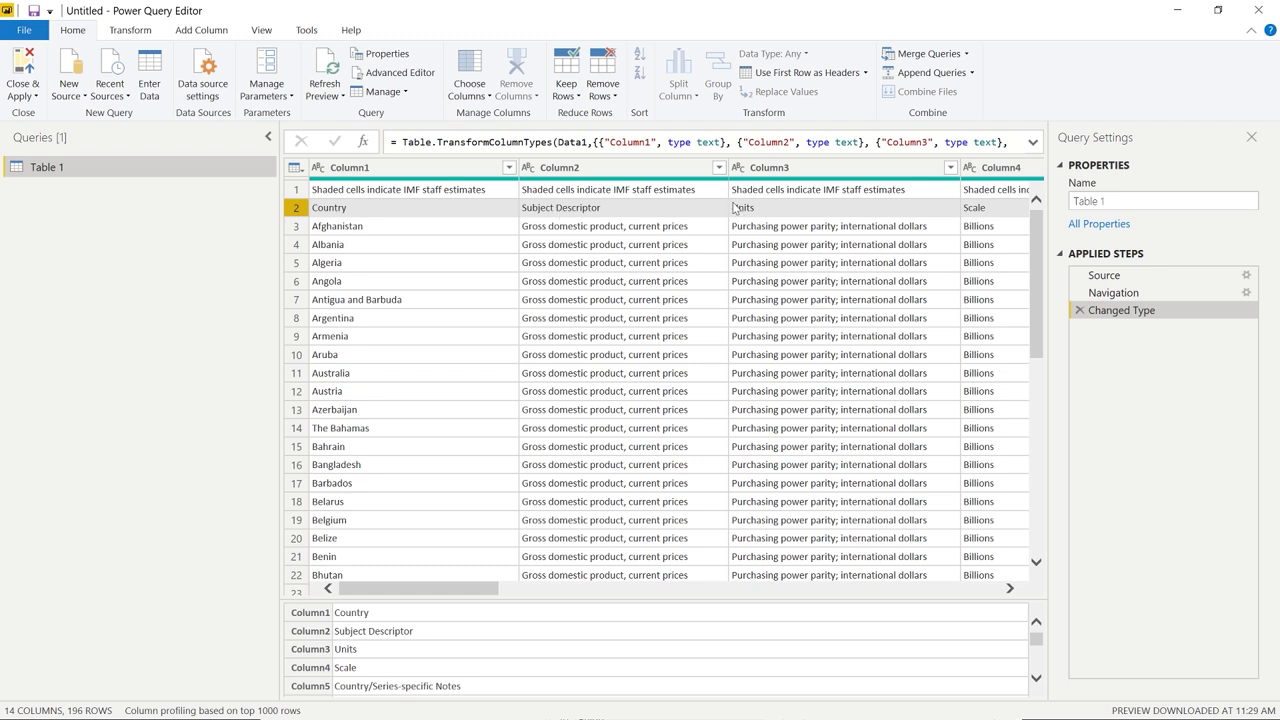
left_click(304, 190)
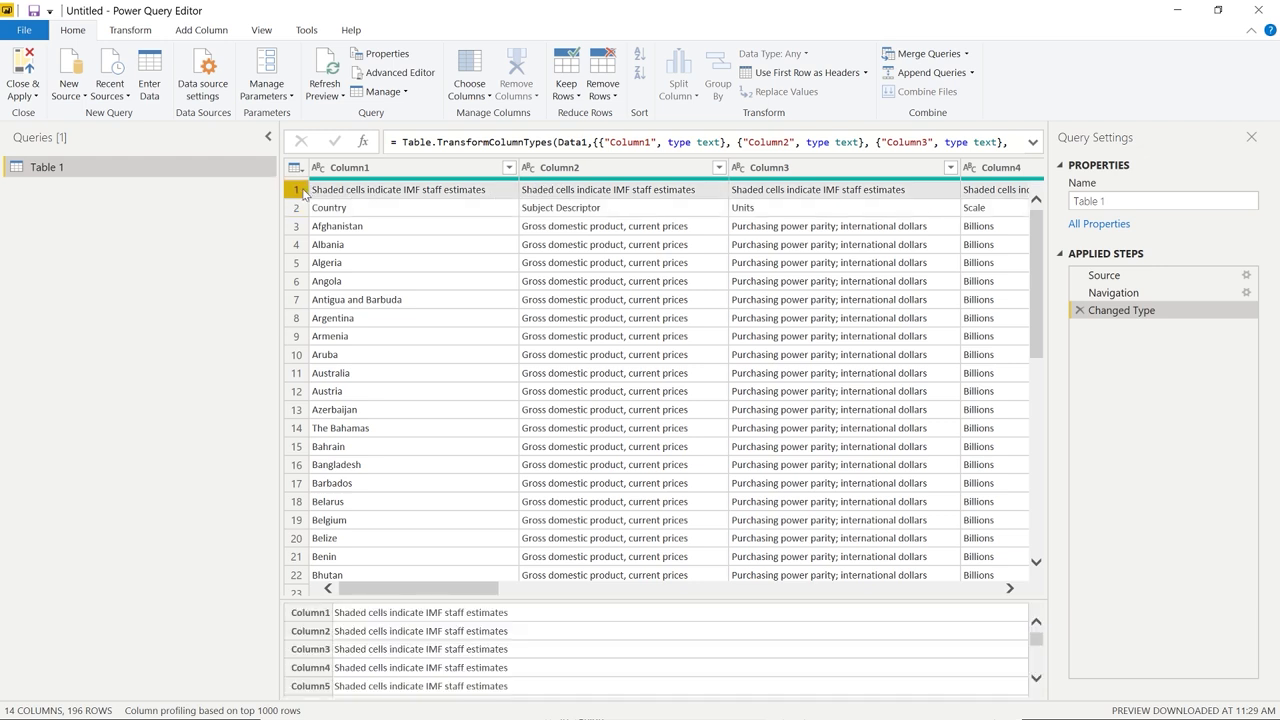
left_click(294, 211)
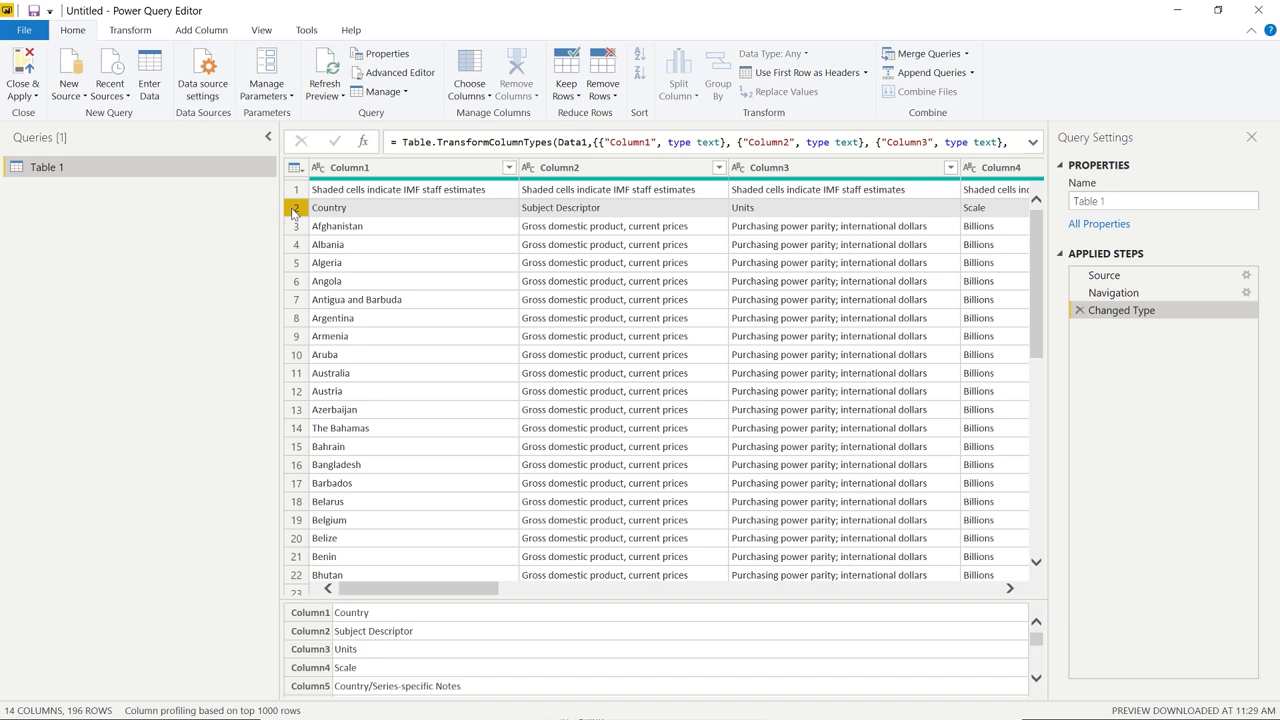
left_click(292, 190)
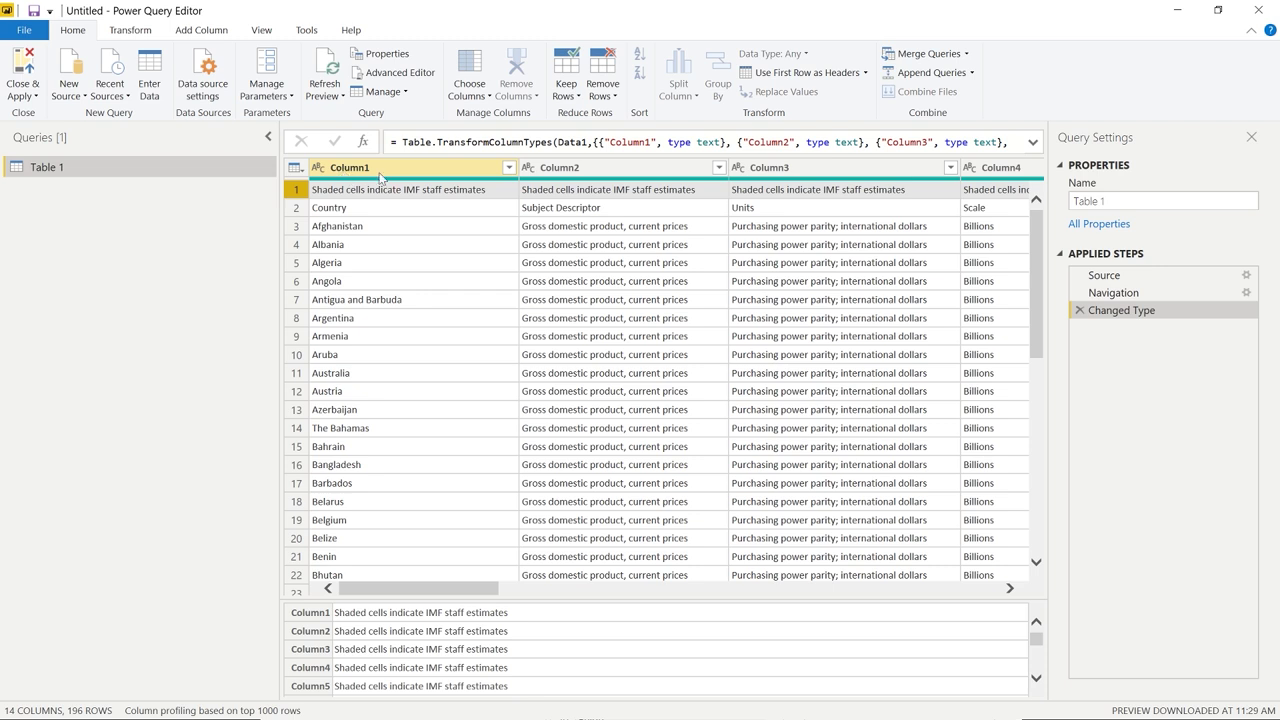
left_click(297, 207)
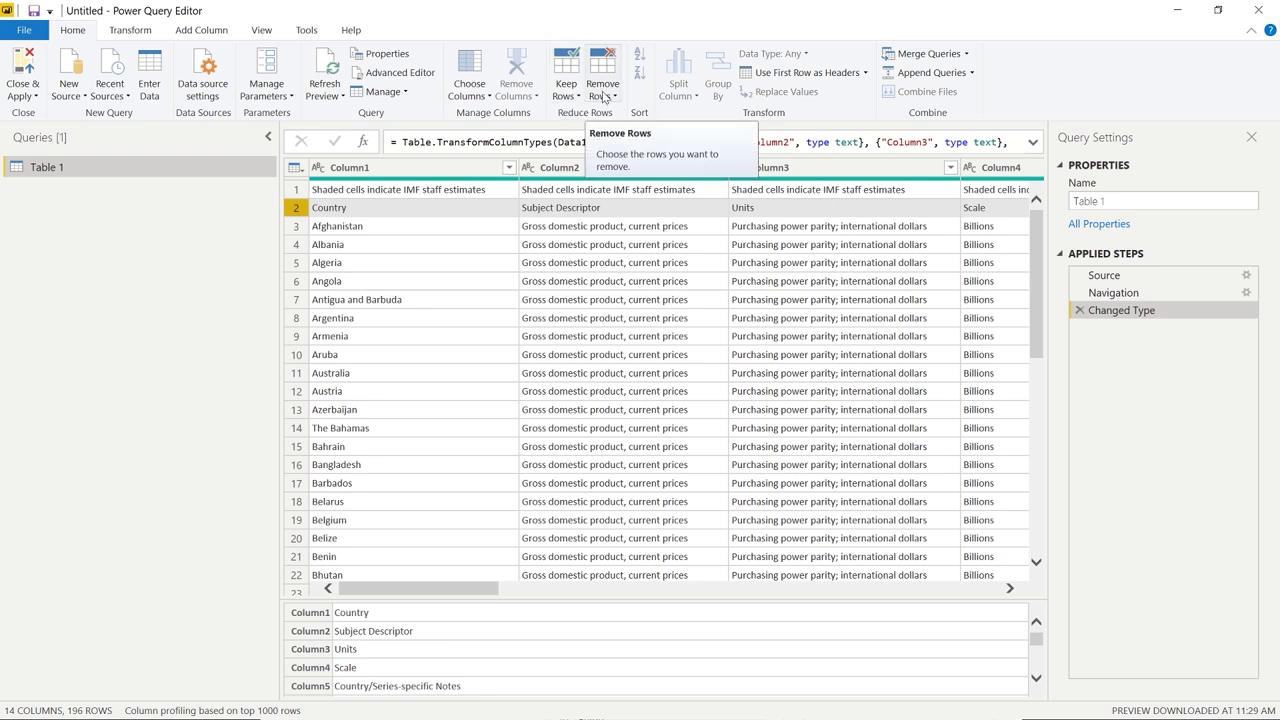
Remove the top 1 row so the Country row comes first
left_click(604, 96)
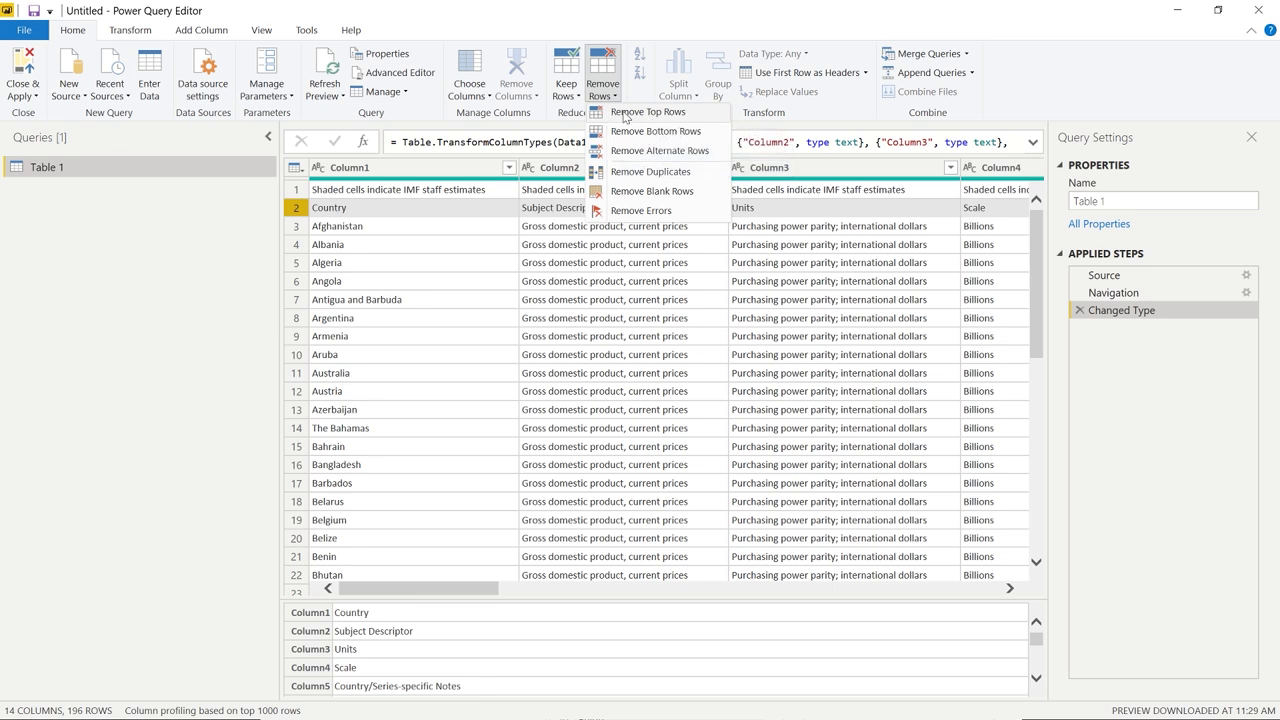
left_click(628, 113)
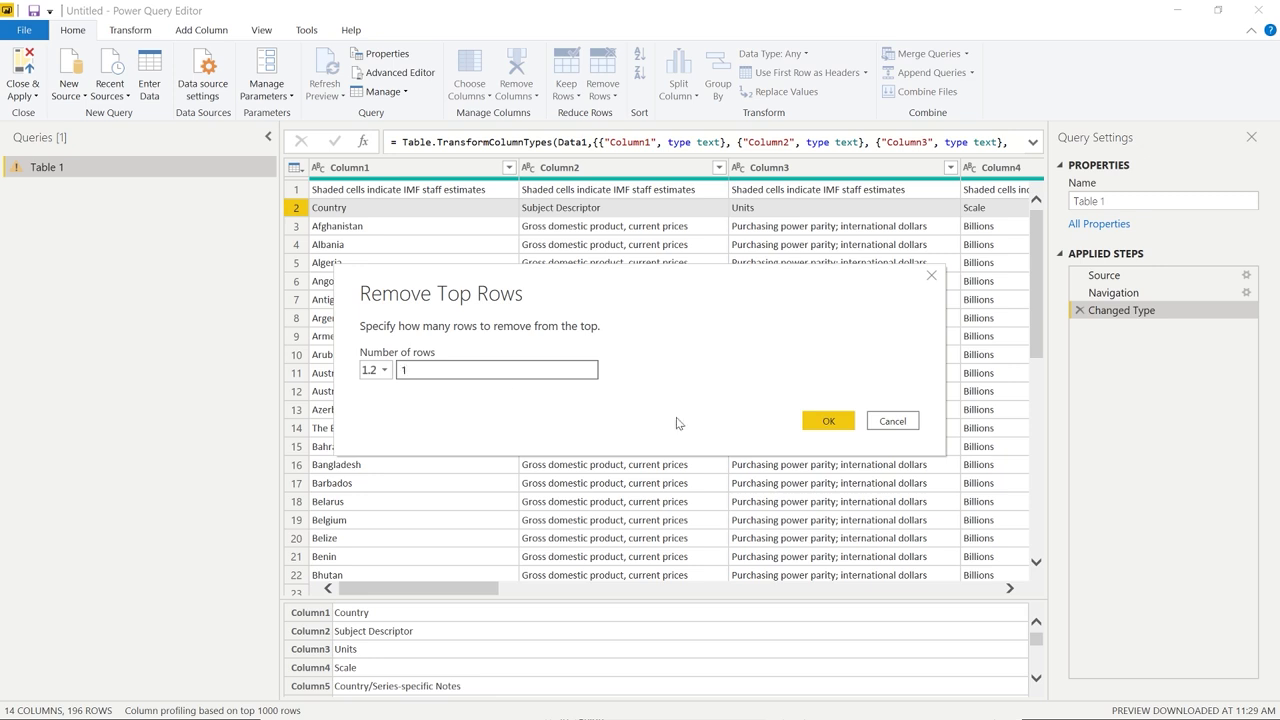
left_click(806, 423)
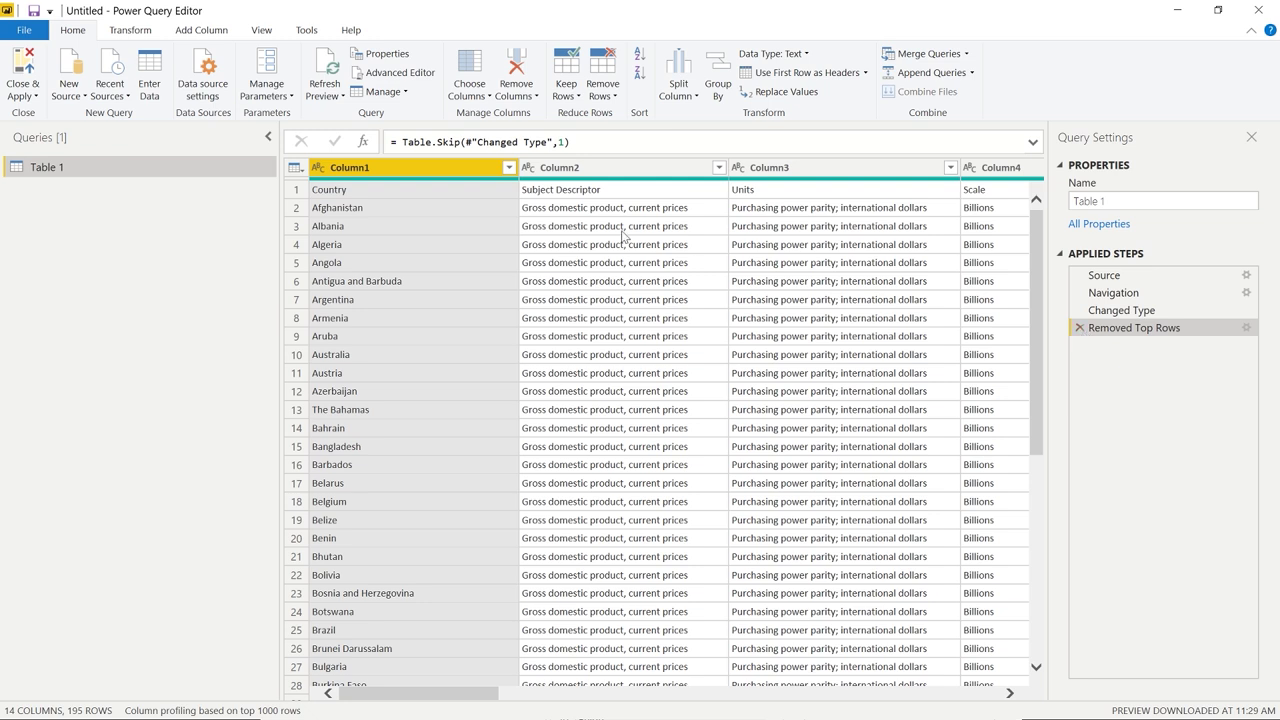
Use First Row as Headers so columns read Country, Subject Descriptor, Units, Scale
left_click(311, 189)
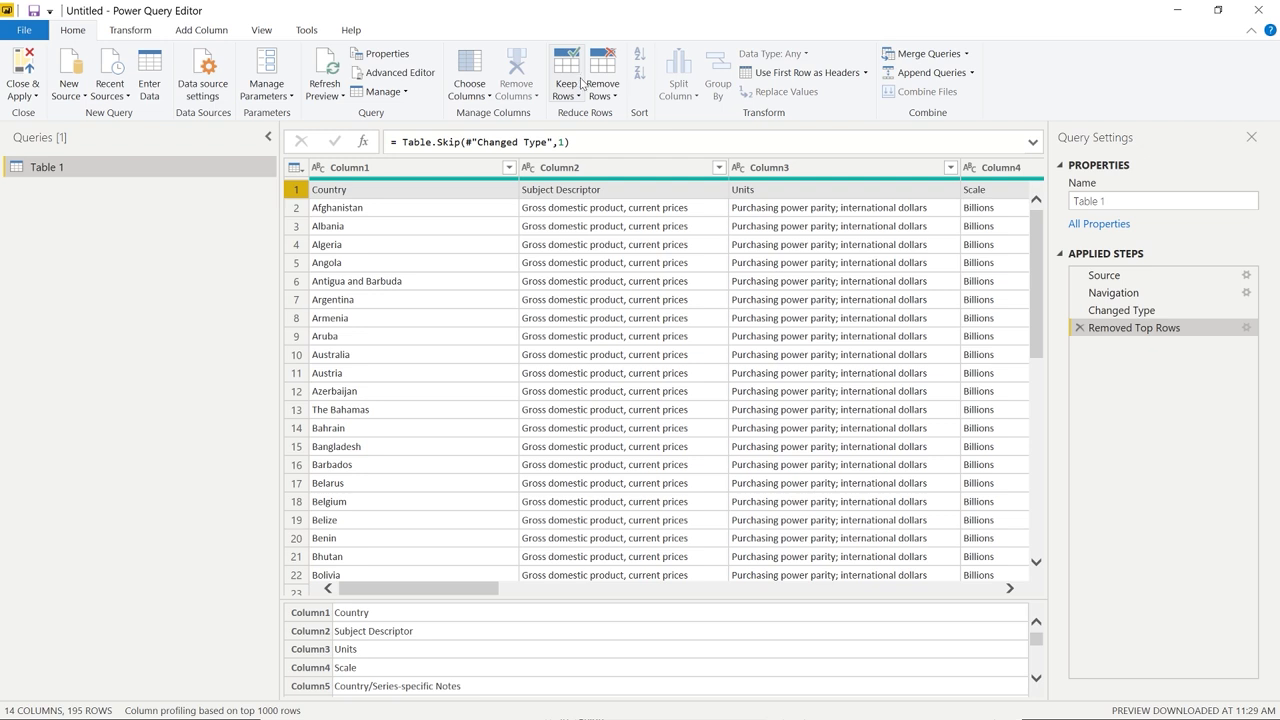
left_click(789, 76)
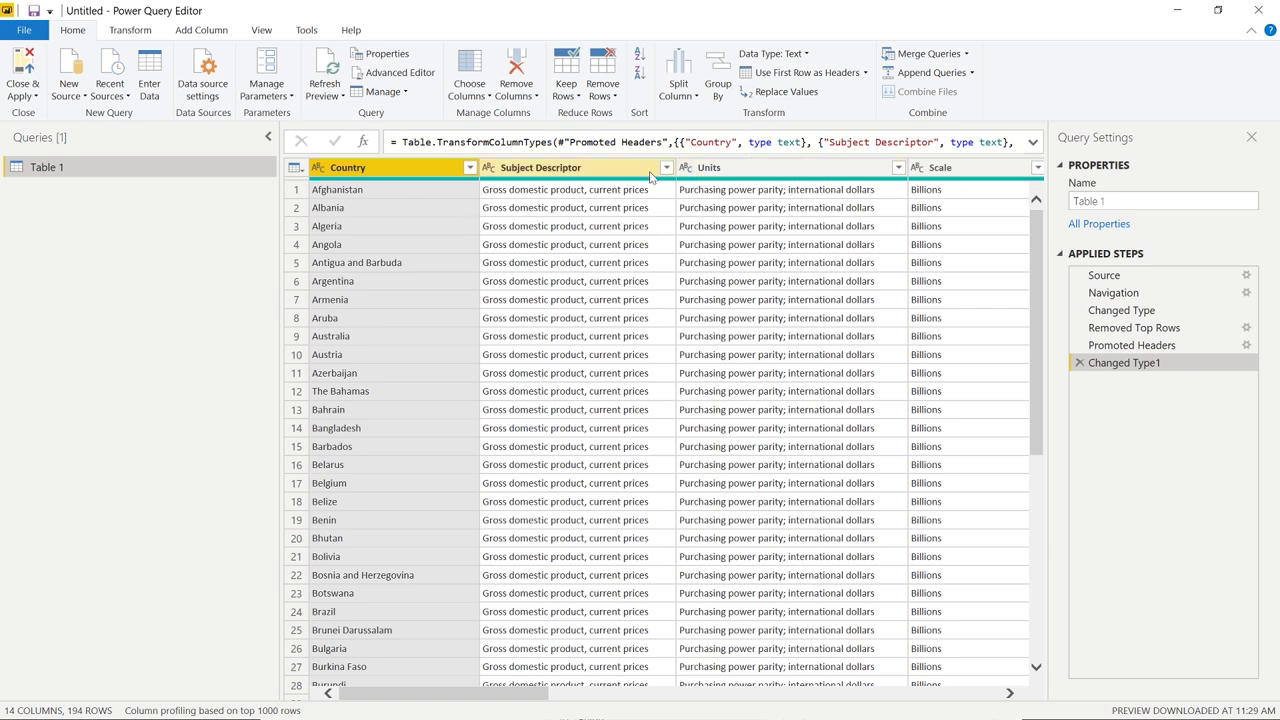
left_click(560, 167)
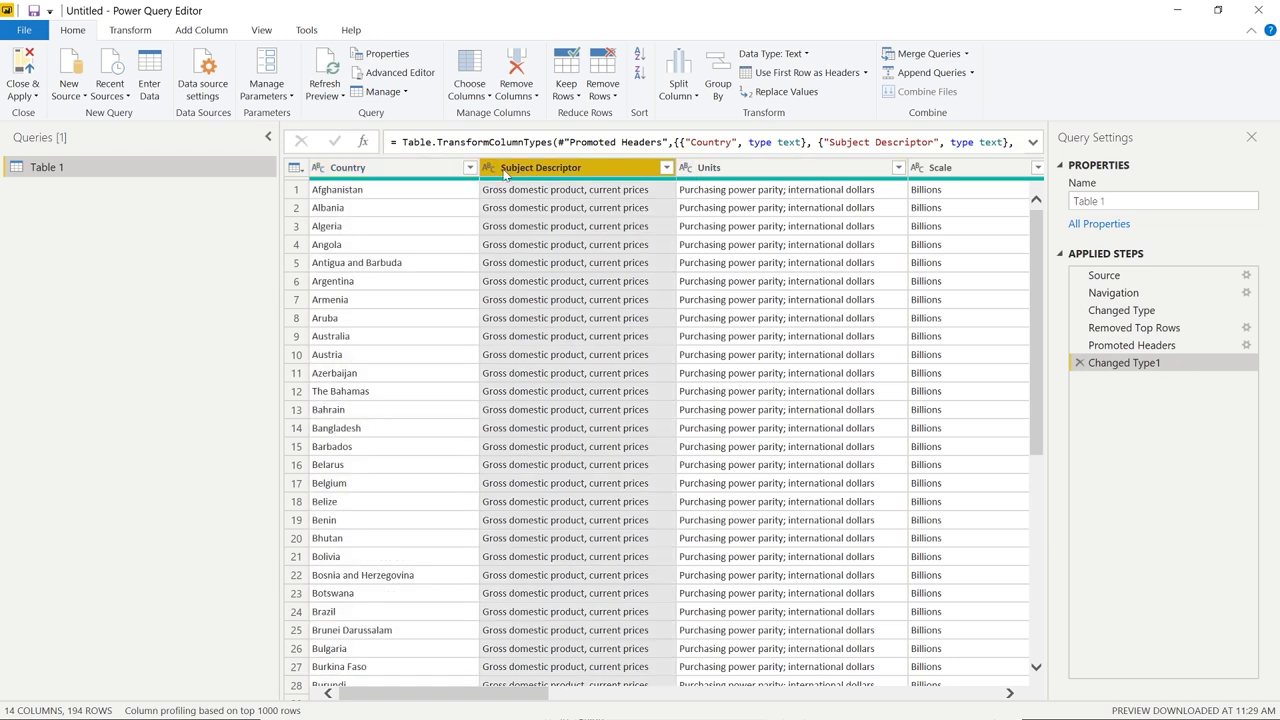
left_click(396, 170)
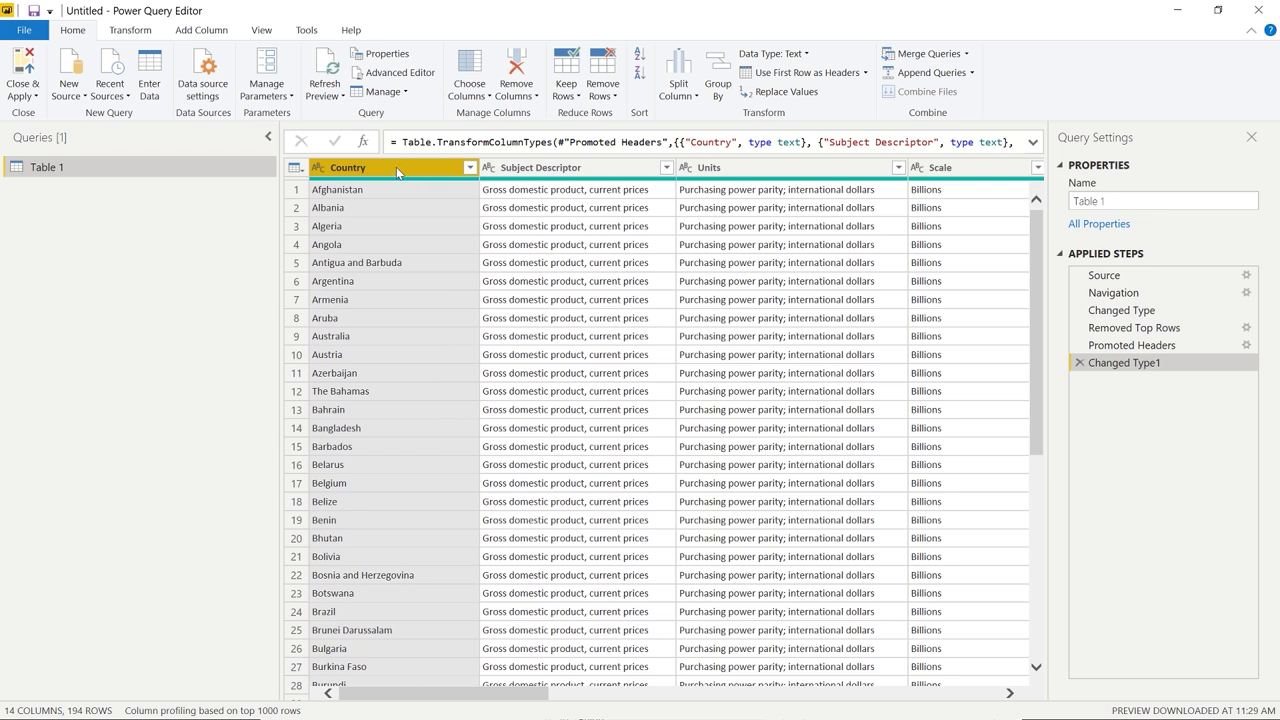
left_click(679, 162)
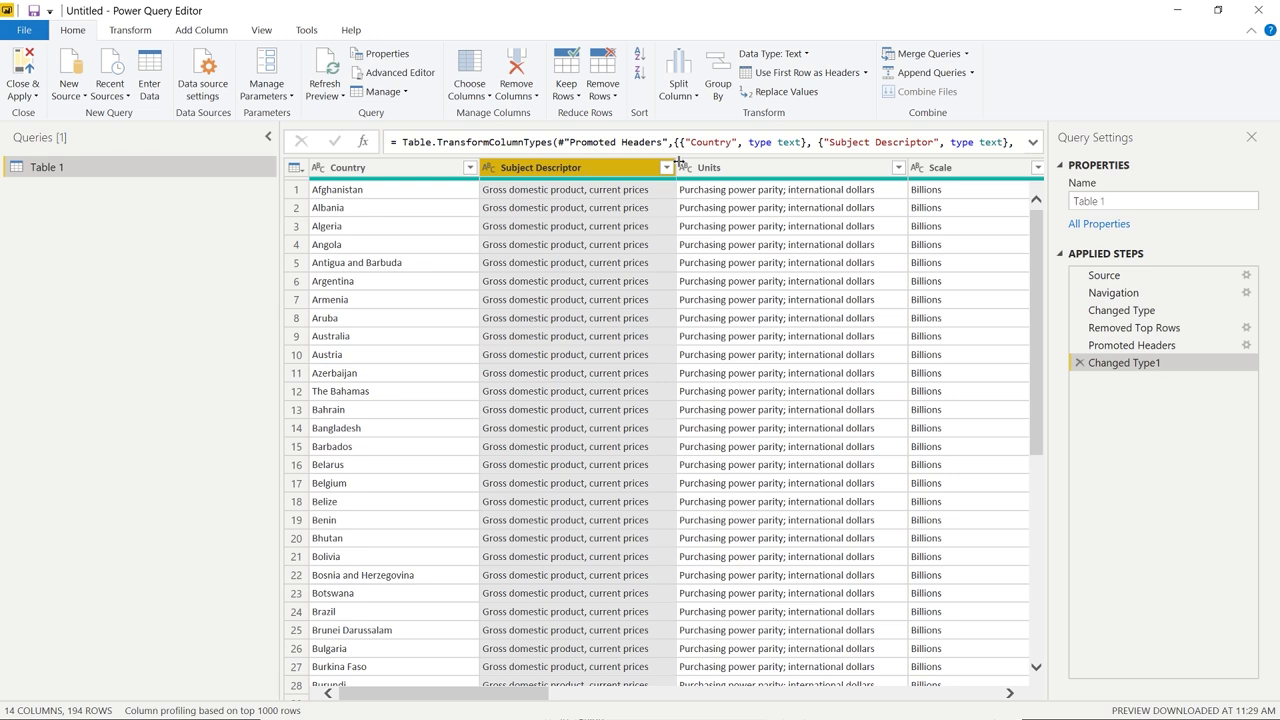
left_click(679, 162)
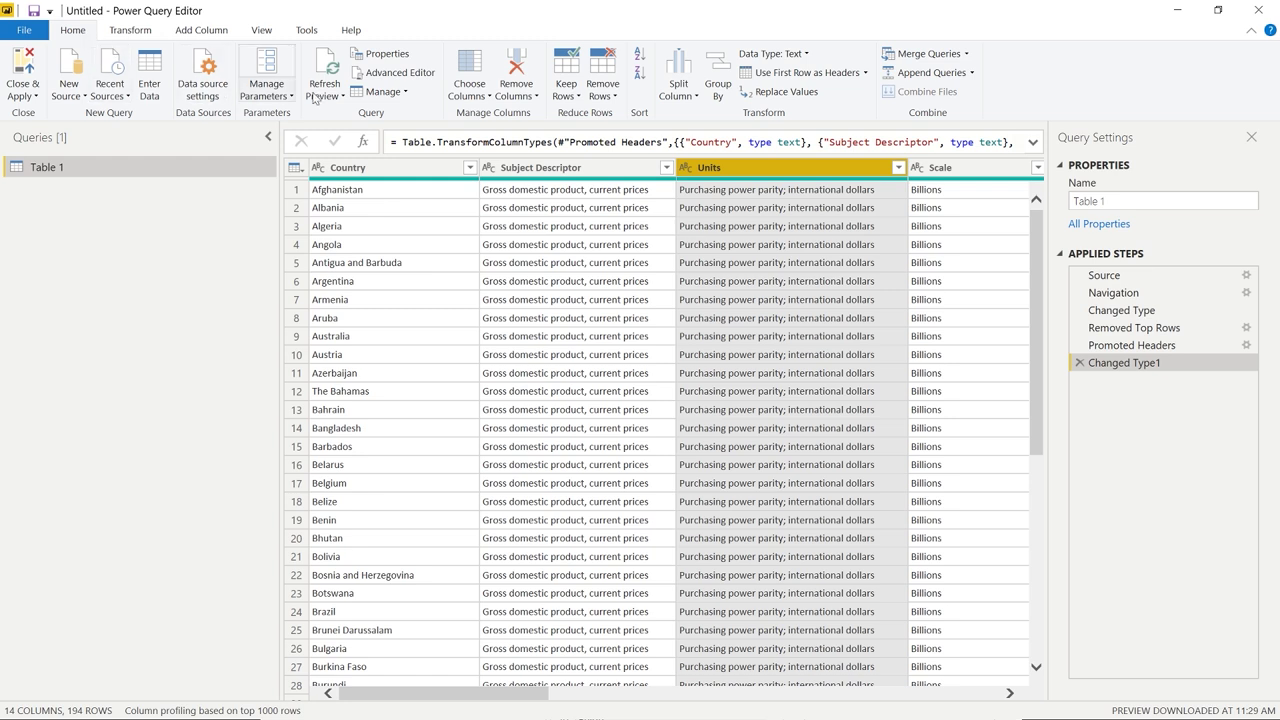
Remove the Units, Country/Series-specific Notes and empty Column14 columns, leaving 11 columns
left_click(514, 96)
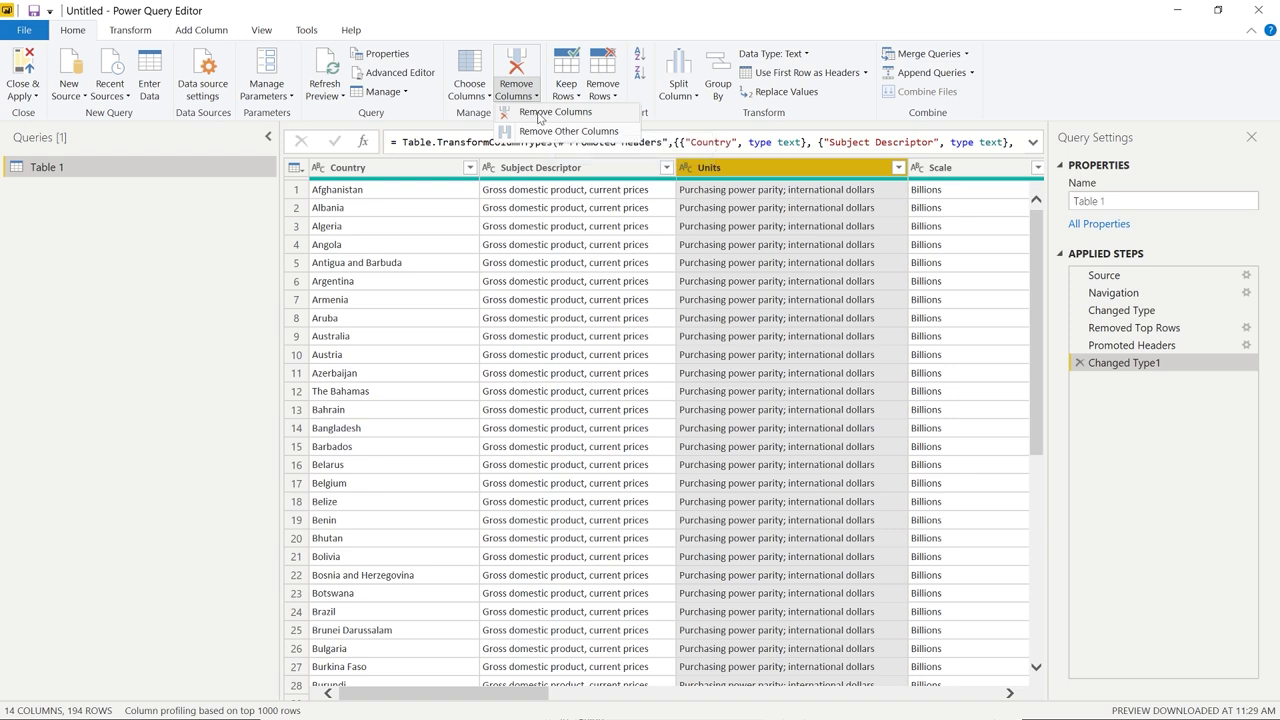
right_click(749, 176)
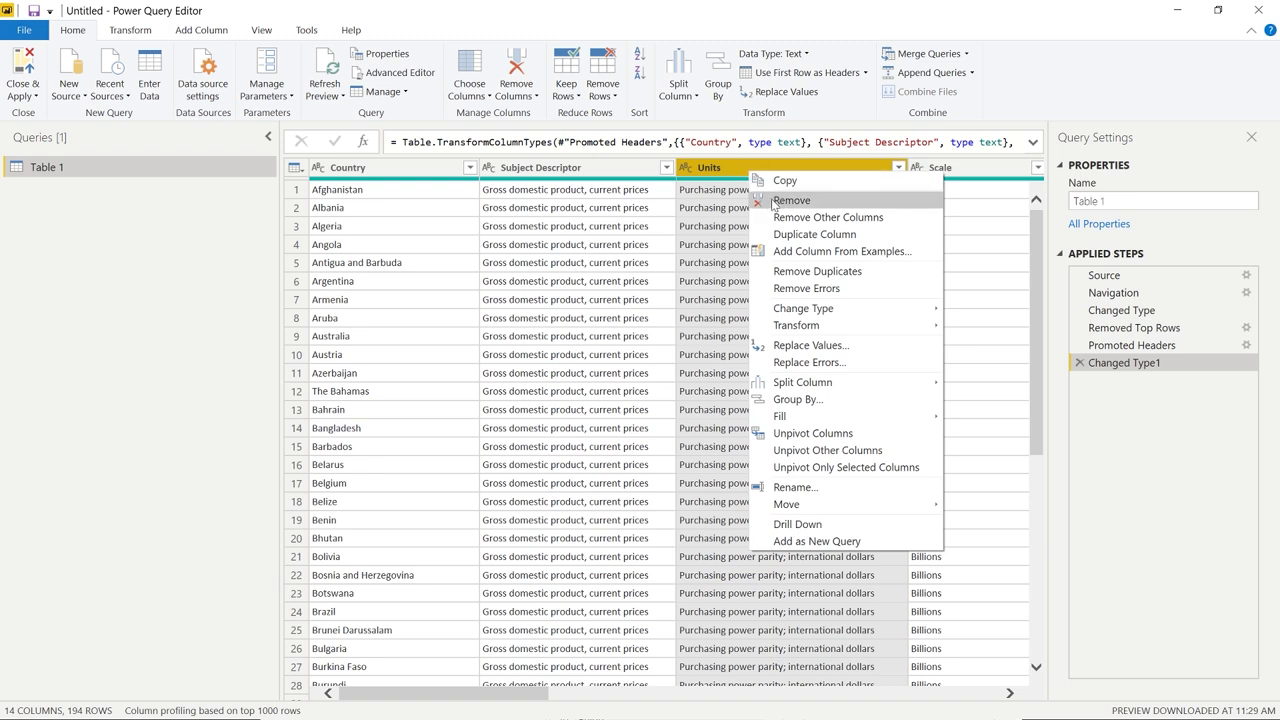
left_click(775, 201)
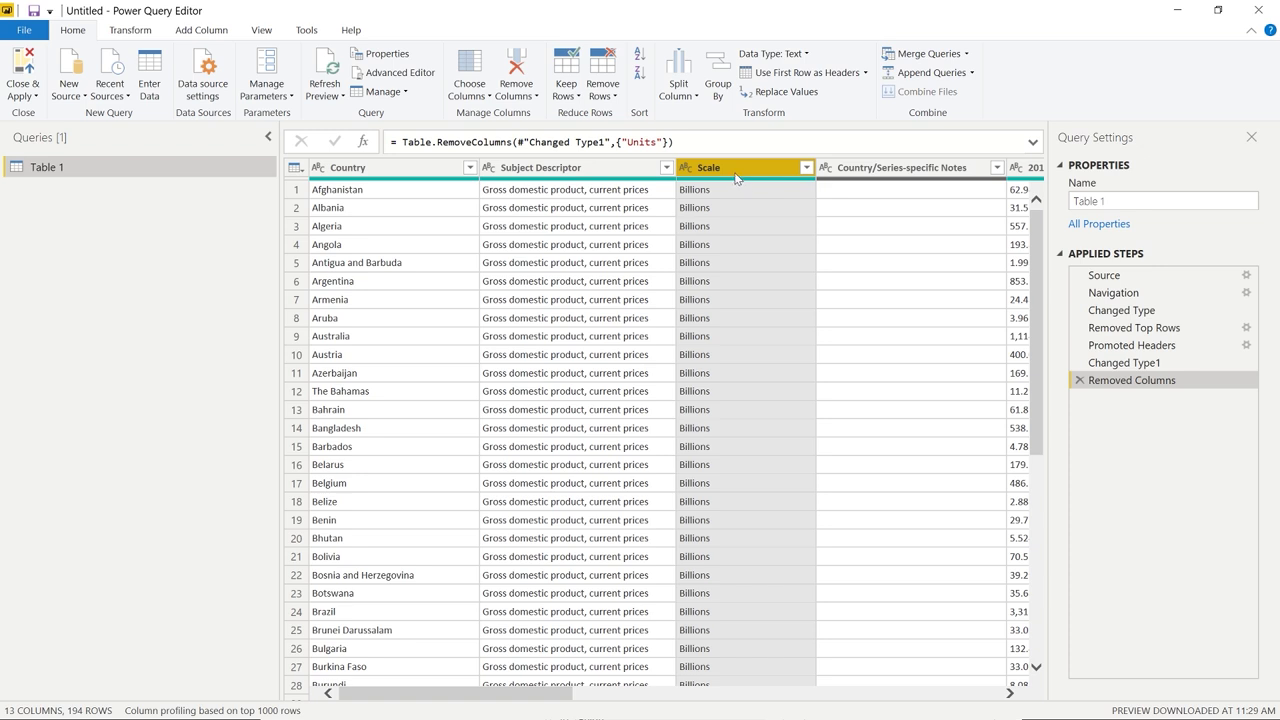
key("Right")
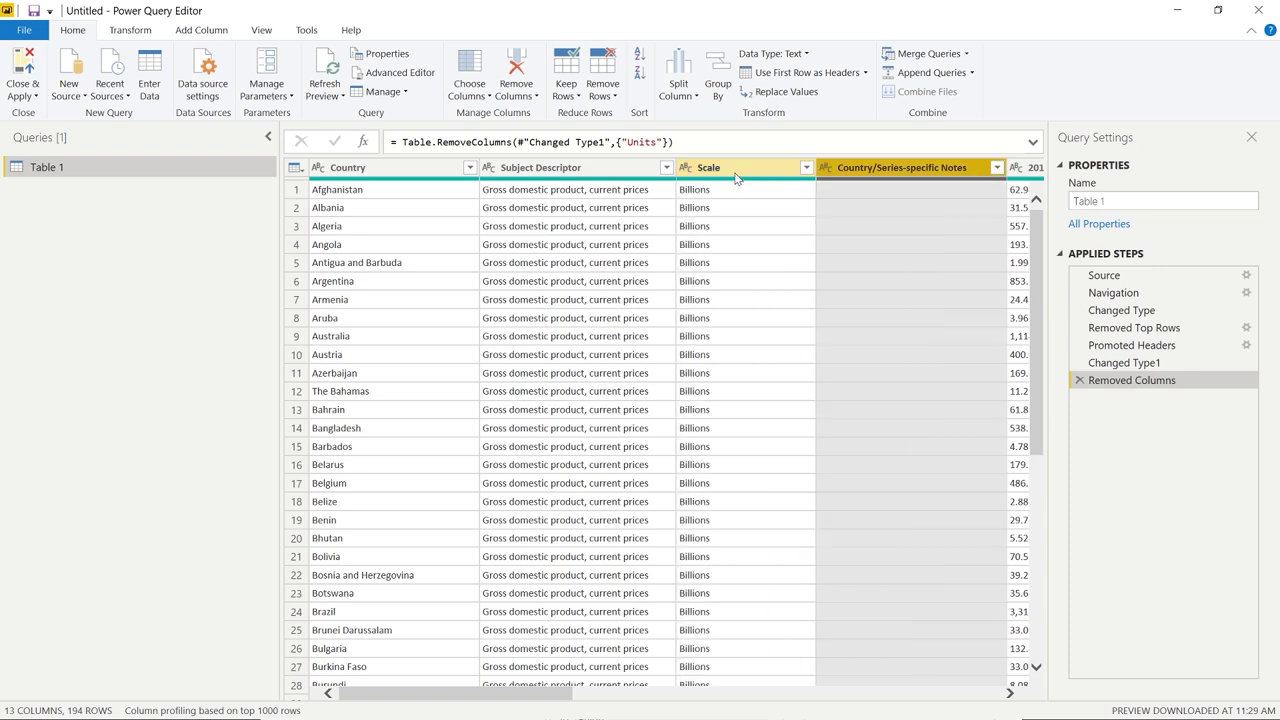
right_click(882, 172)
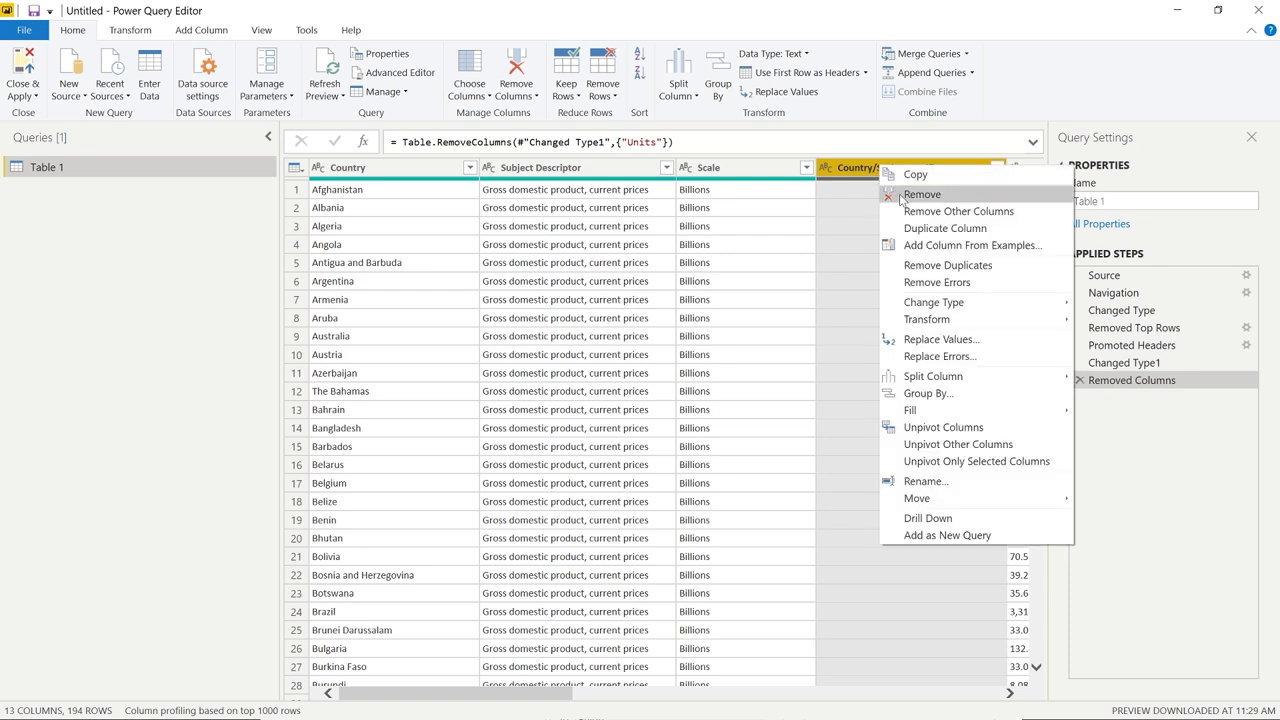
left_click(901, 196)
key("Right")
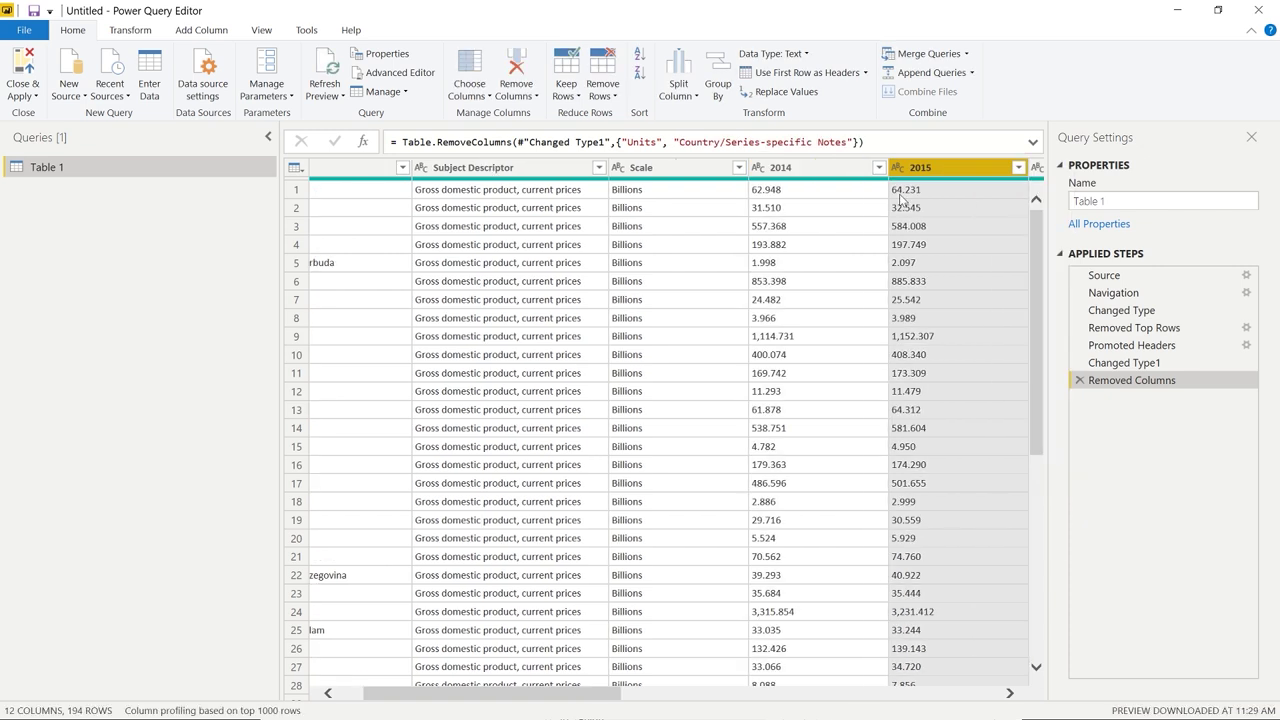
key("Right")
key("Right")
key("Right")
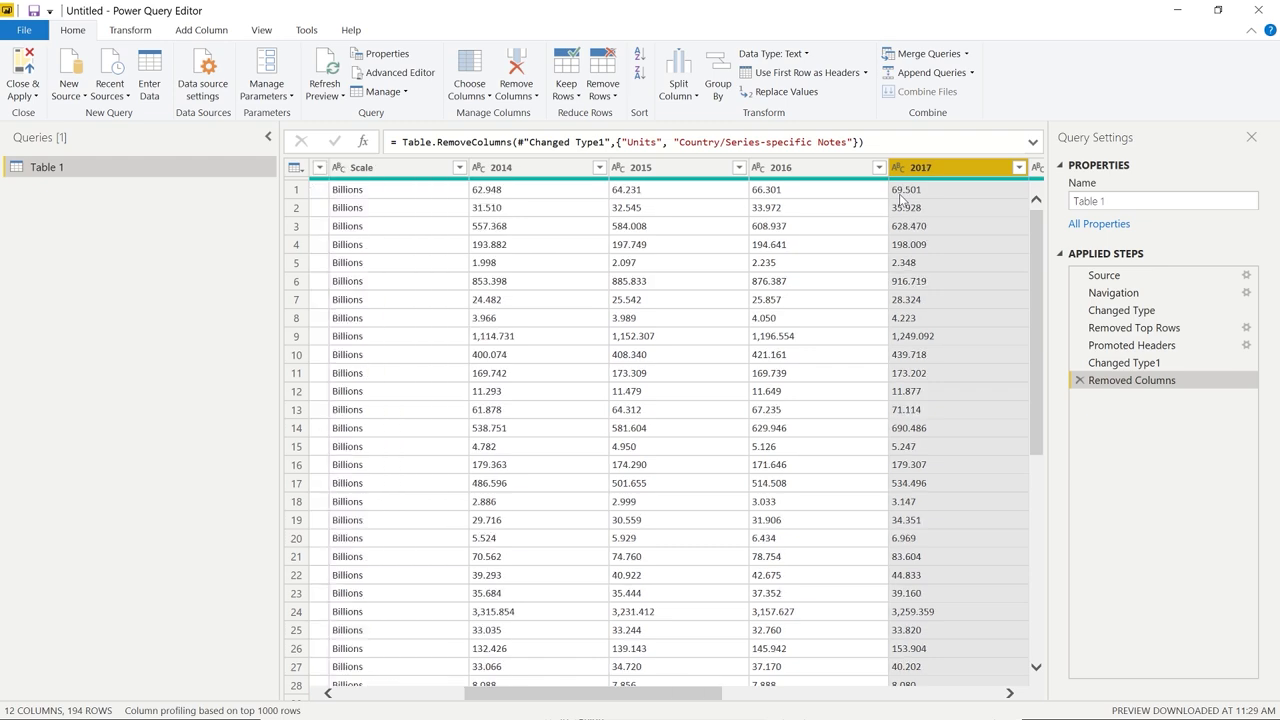
key("Right")
key("Right")
key("Right")
key("Right")
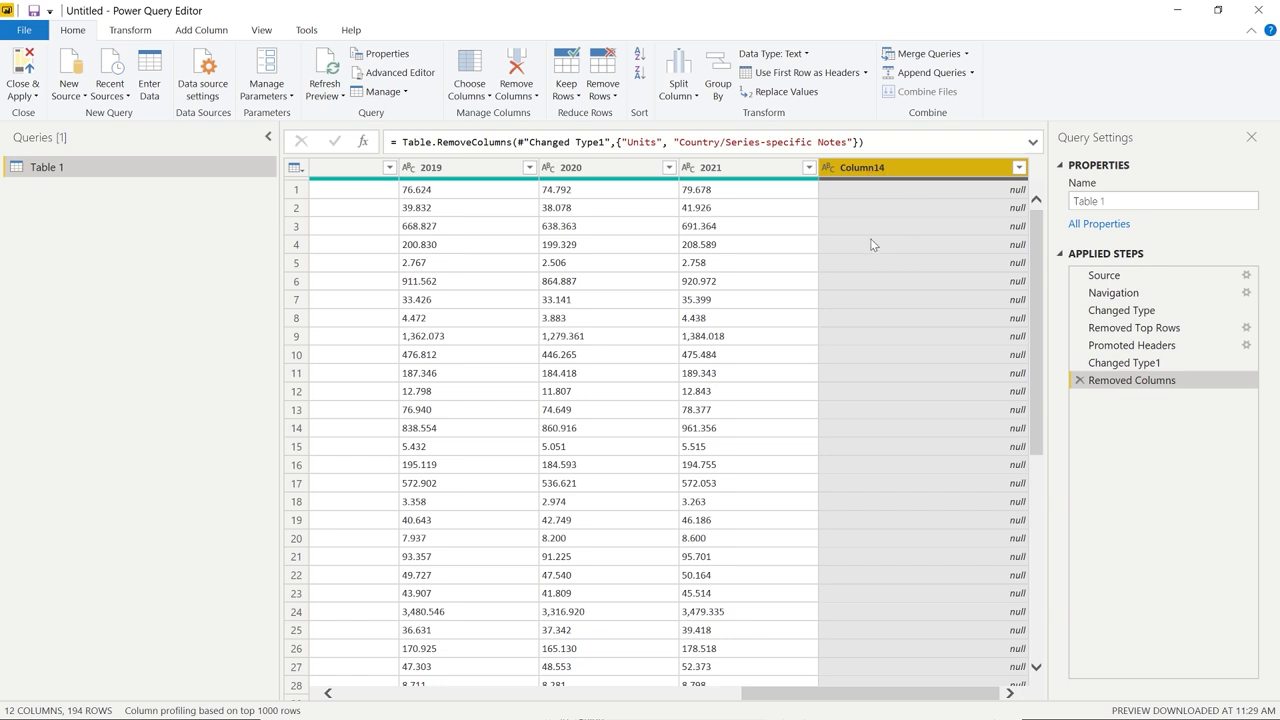
right_click(895, 174)
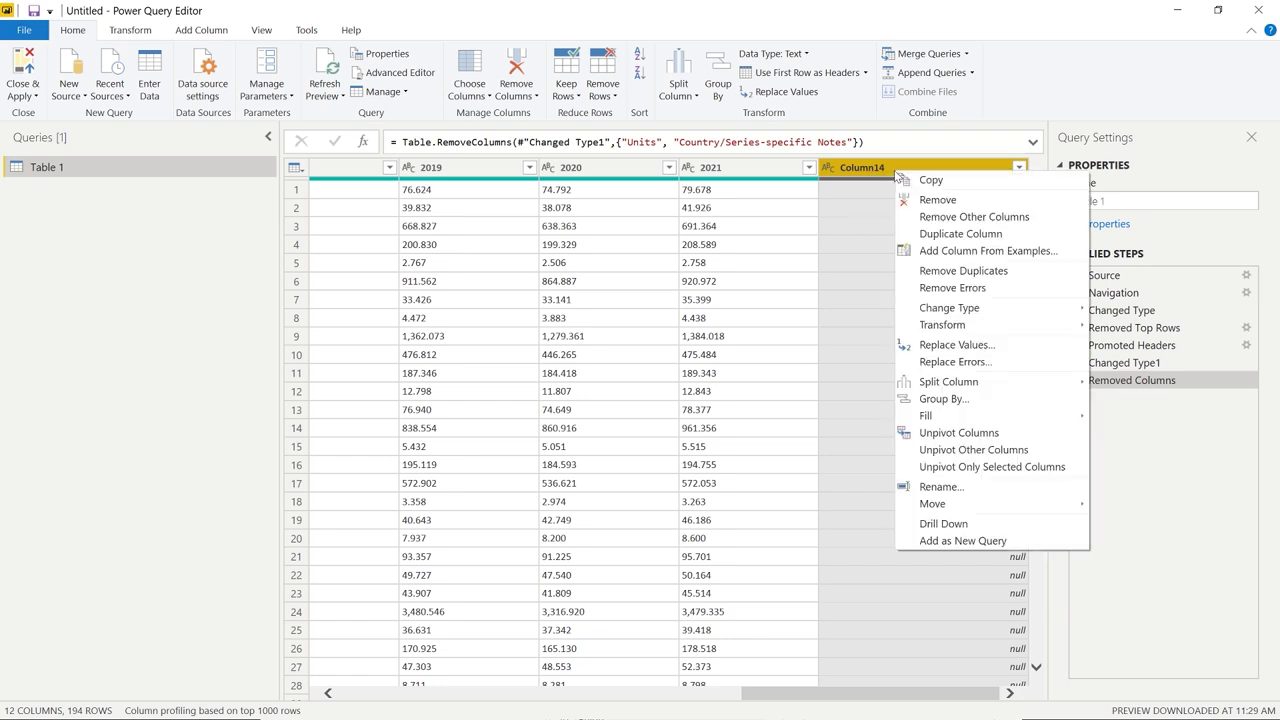
left_click(910, 197)
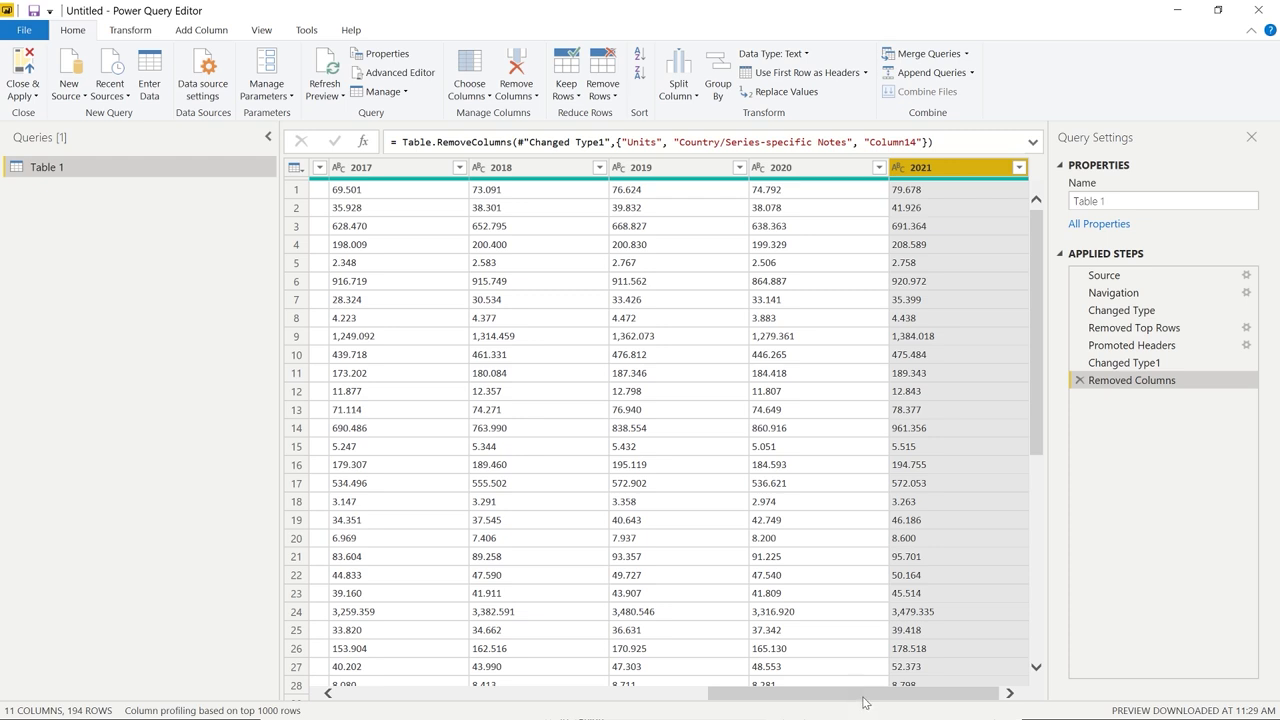
Select the 2014 through 2021 year columns together
scroll(860, 694, "left", 1)
left_click_drag(853, 696, 866, 695)
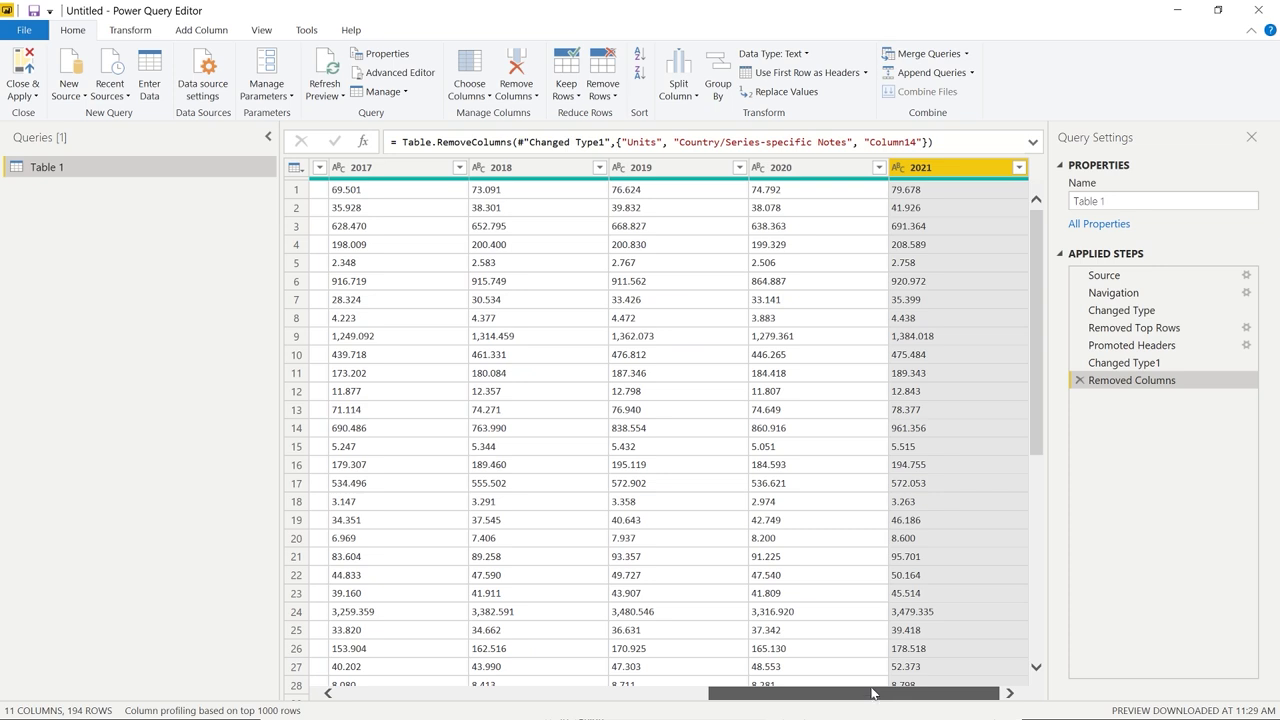
left_click_drag(871, 693, 473, 520)
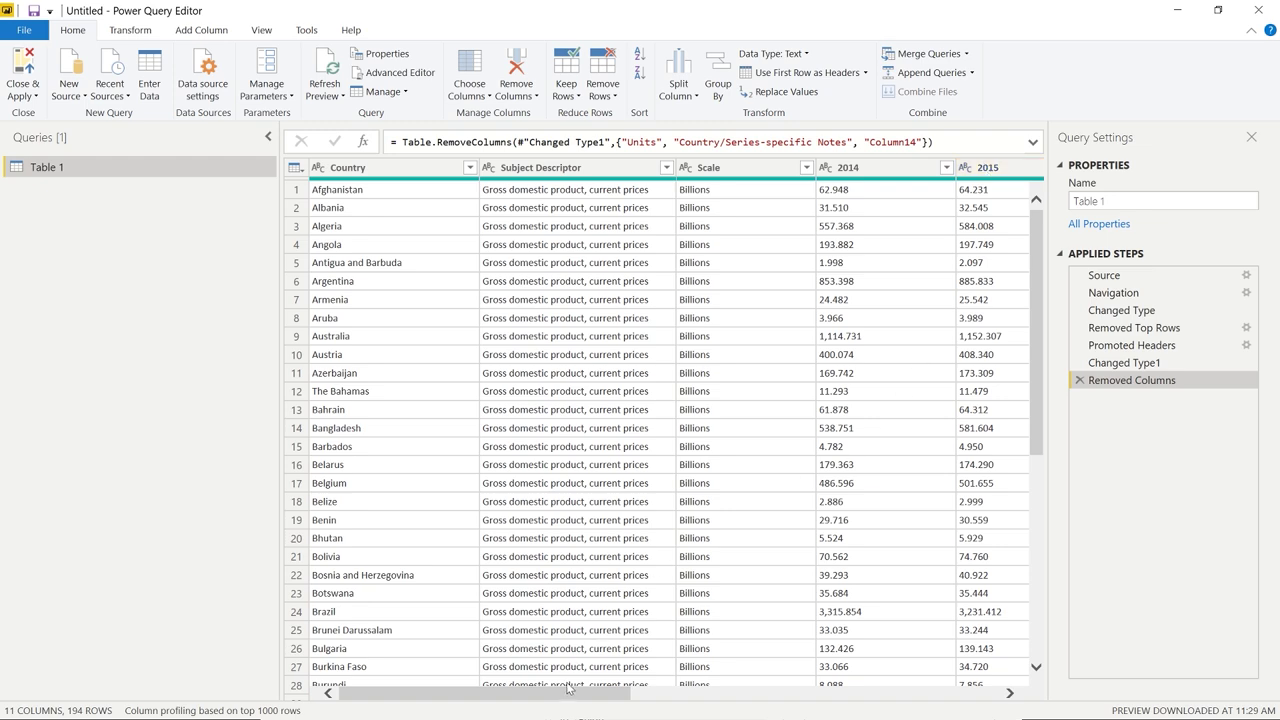
left_click_drag(565, 694, 961, 694)
left_click(618, 168)
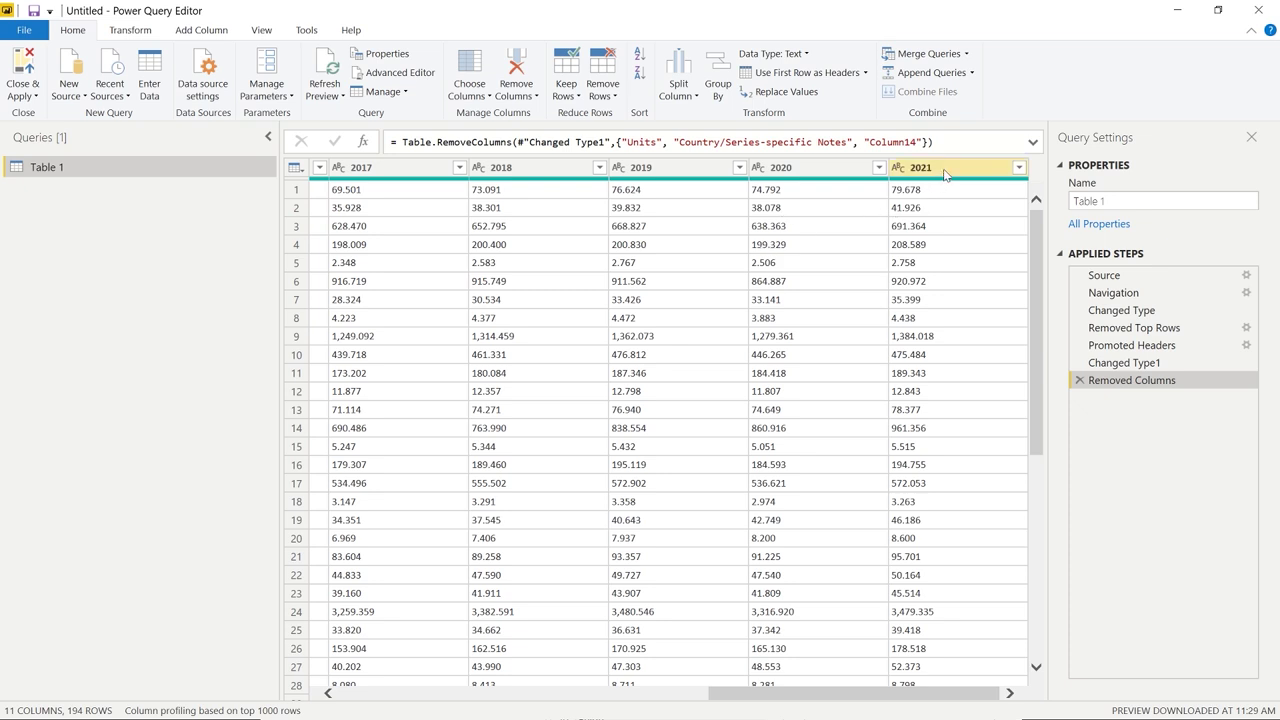
key("ctrl+a")
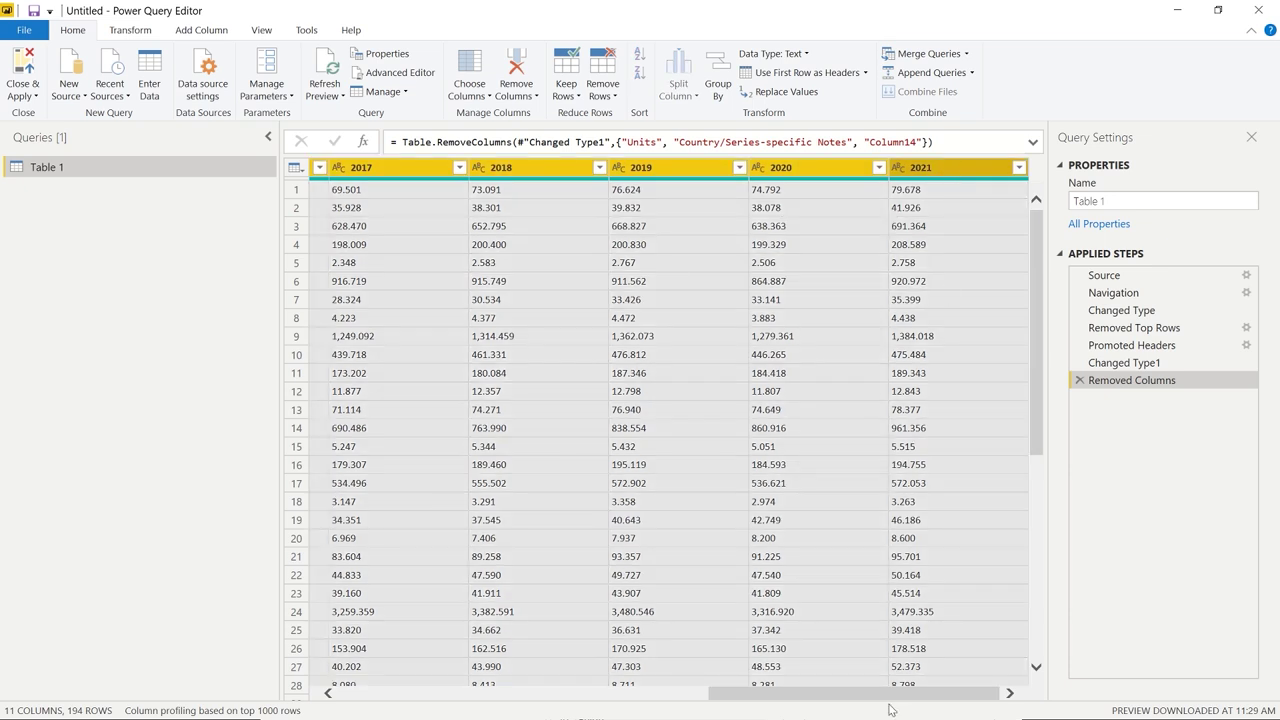
left_click_drag(888, 694, 627, 662)
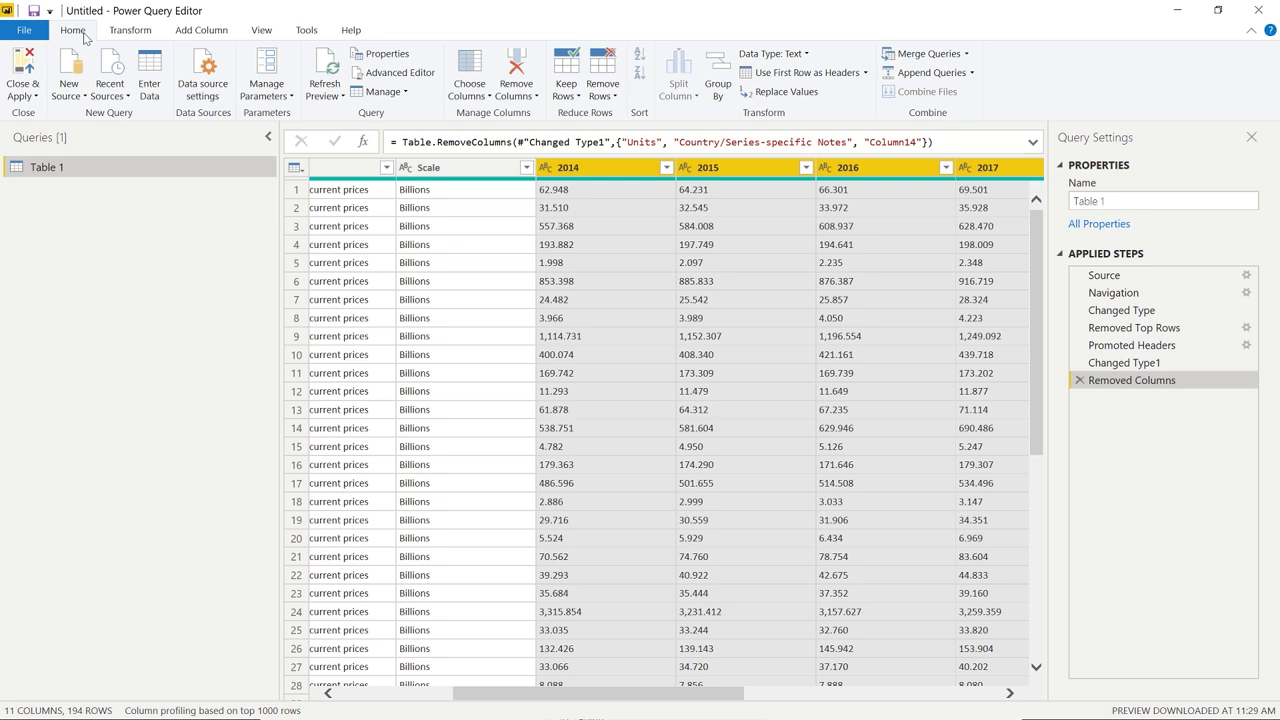
Unpivot the selected year columns into Attribute and Value, giving 5 columns
left_click(121, 33)
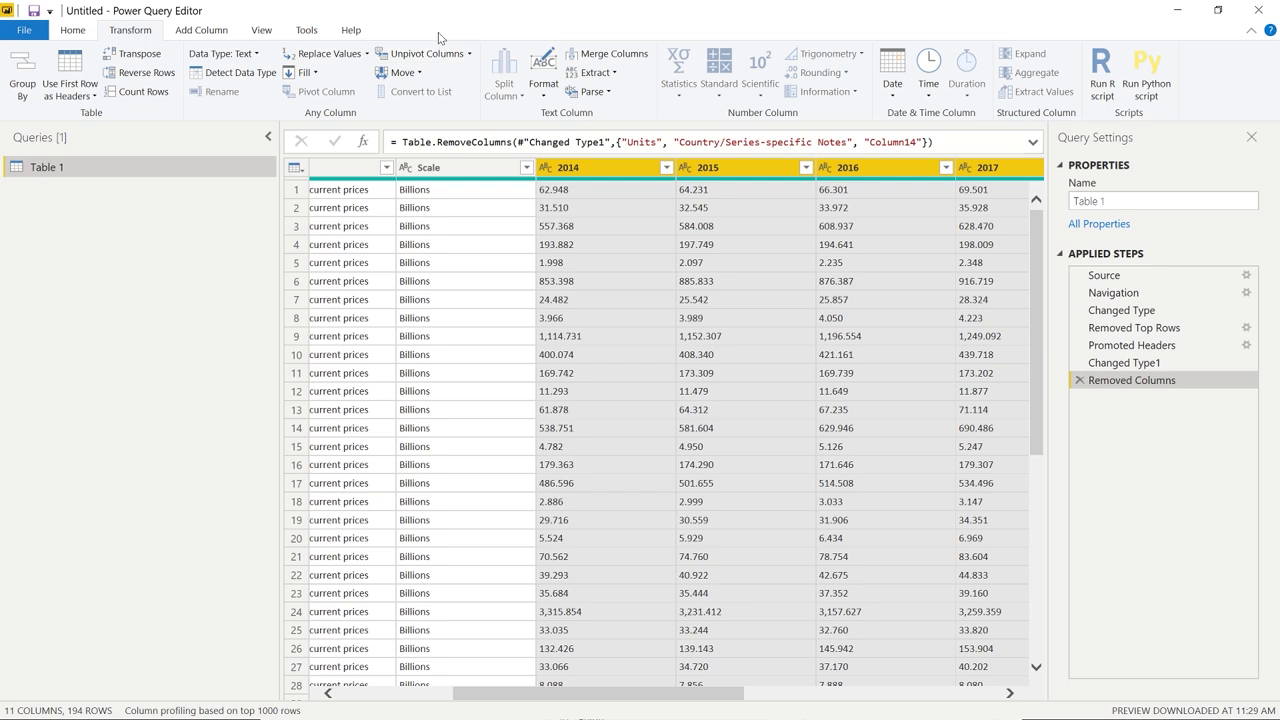
left_click(430, 53)
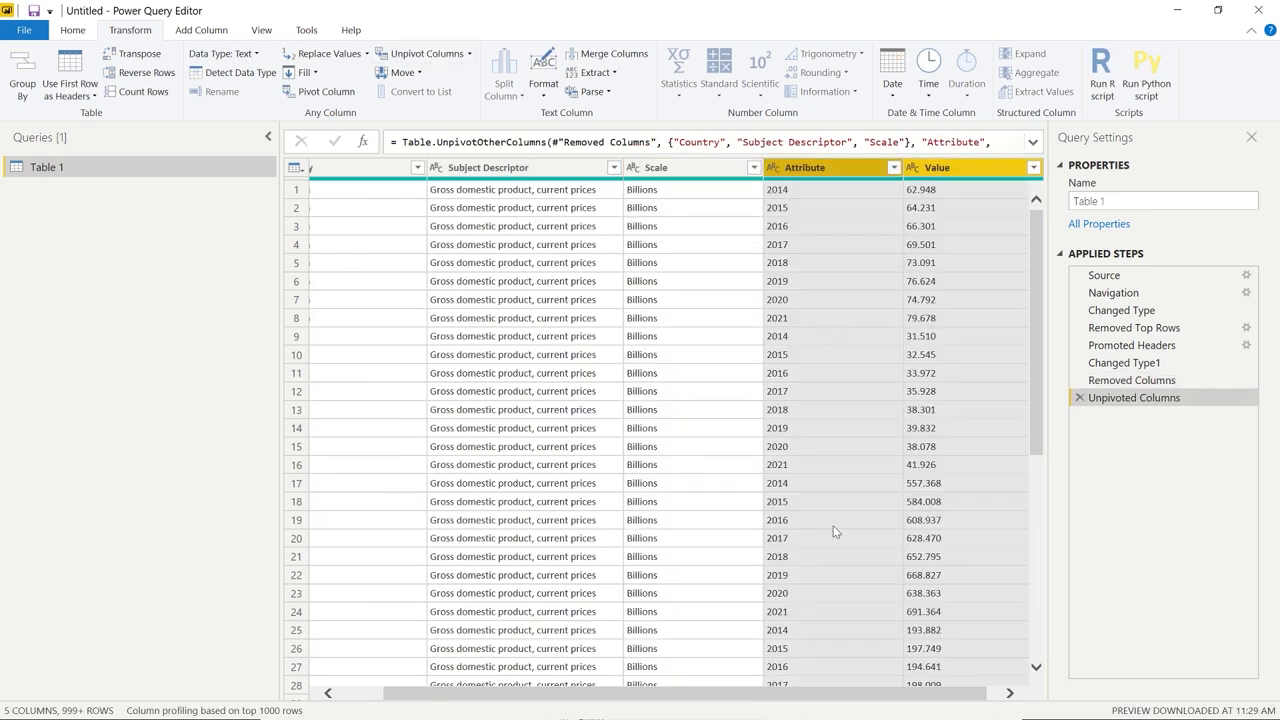
left_click_drag(798, 698, 811, 698)
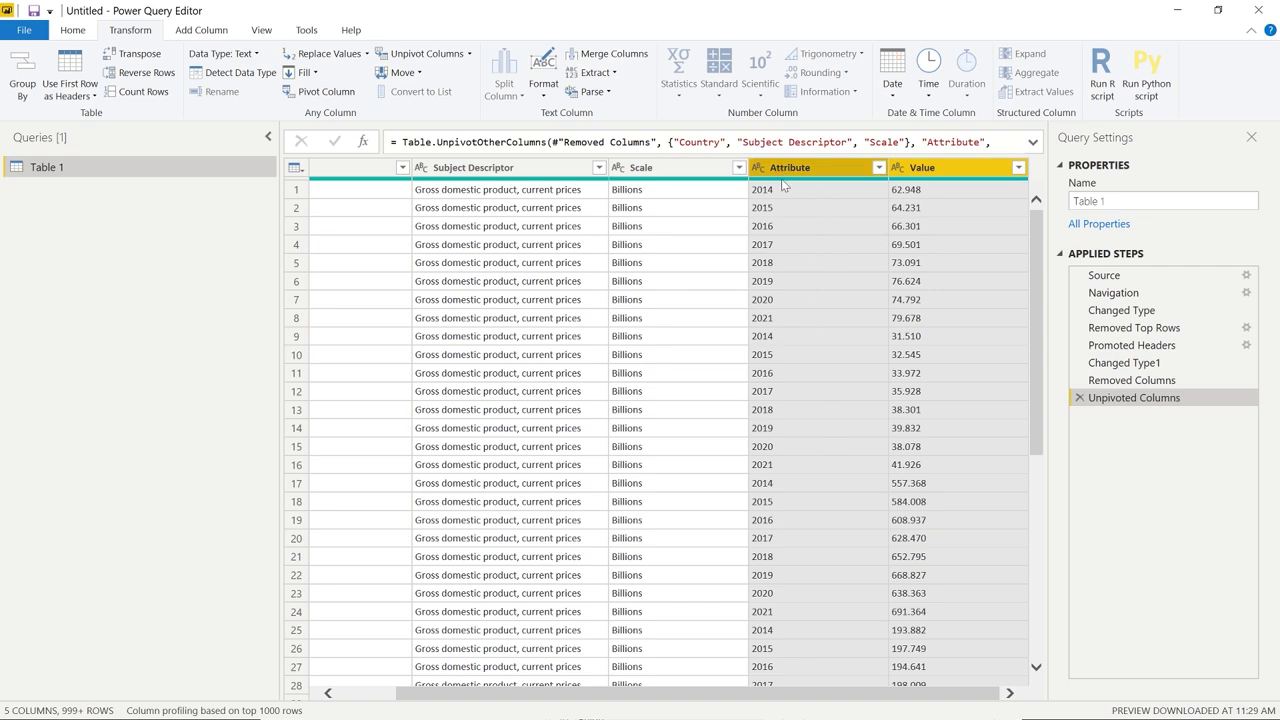
scroll(790, 262, "down", 5)
scroll(790, 267, "down", 6)
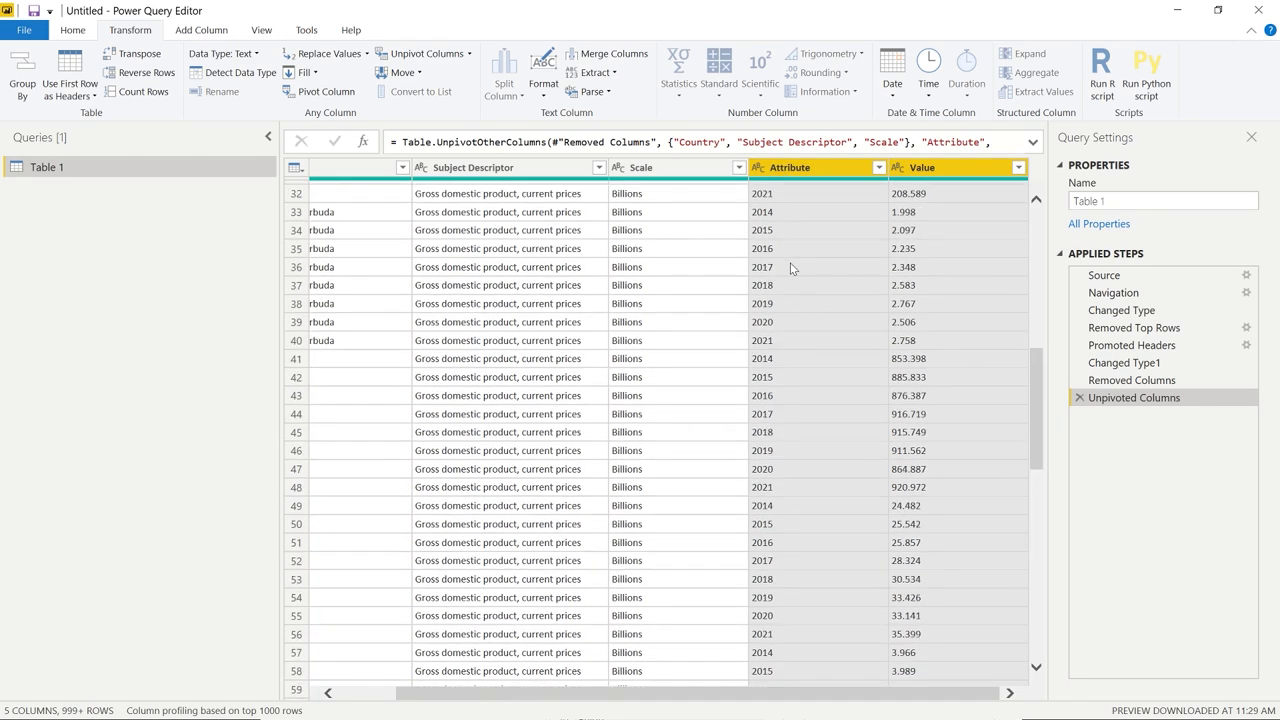
scroll(792, 278, "up", 10)
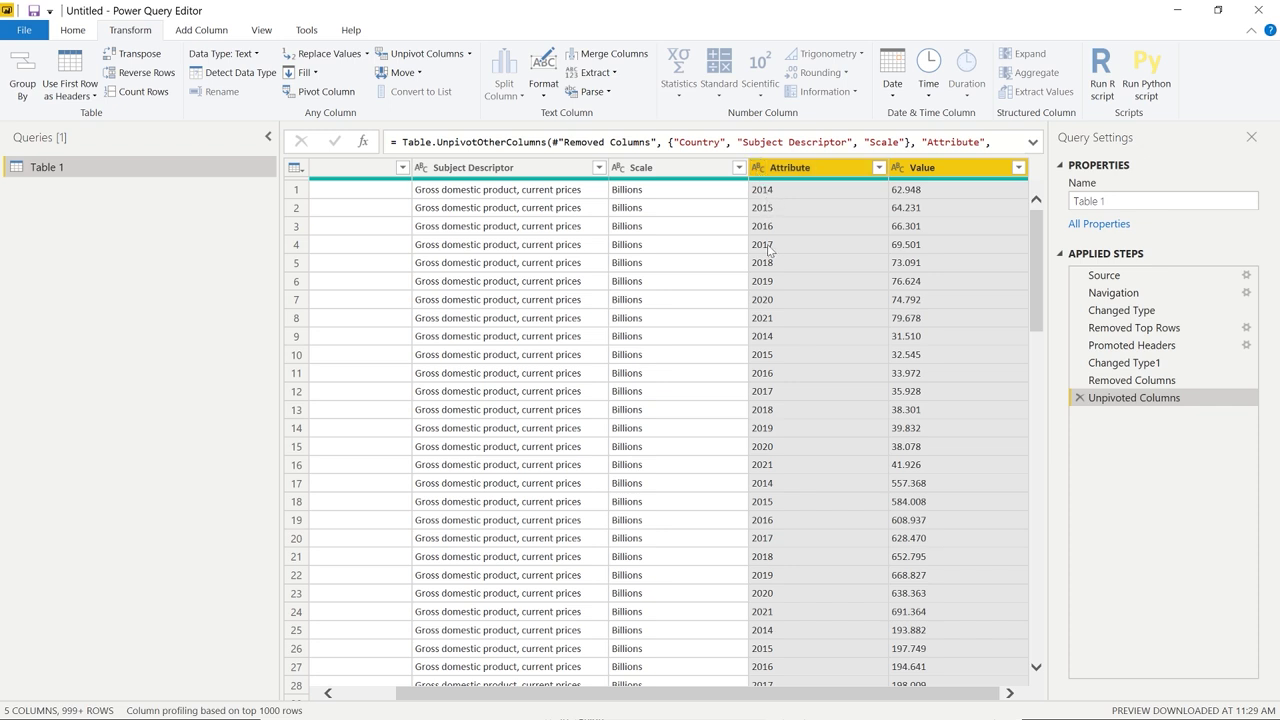
Rename the unpivoted Attribute column to 'Year' and Value to 'GDP'
double_click(789, 168)
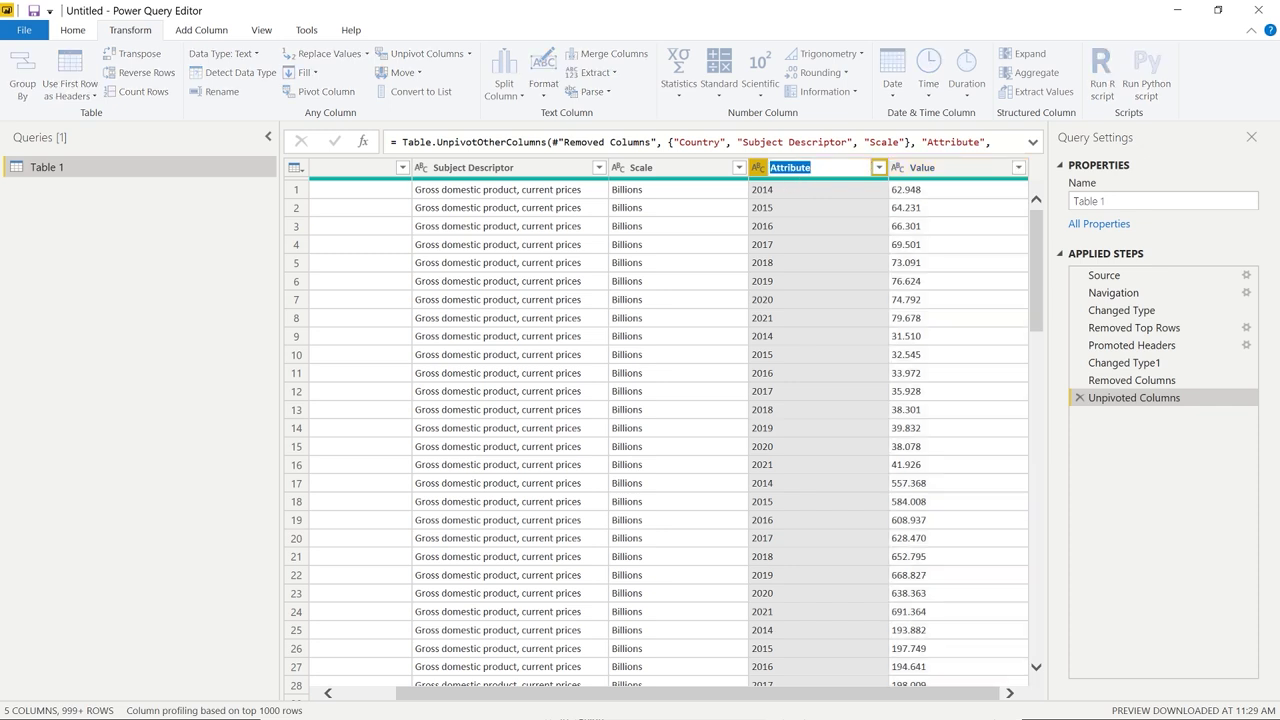
type("Year")
key("Return")
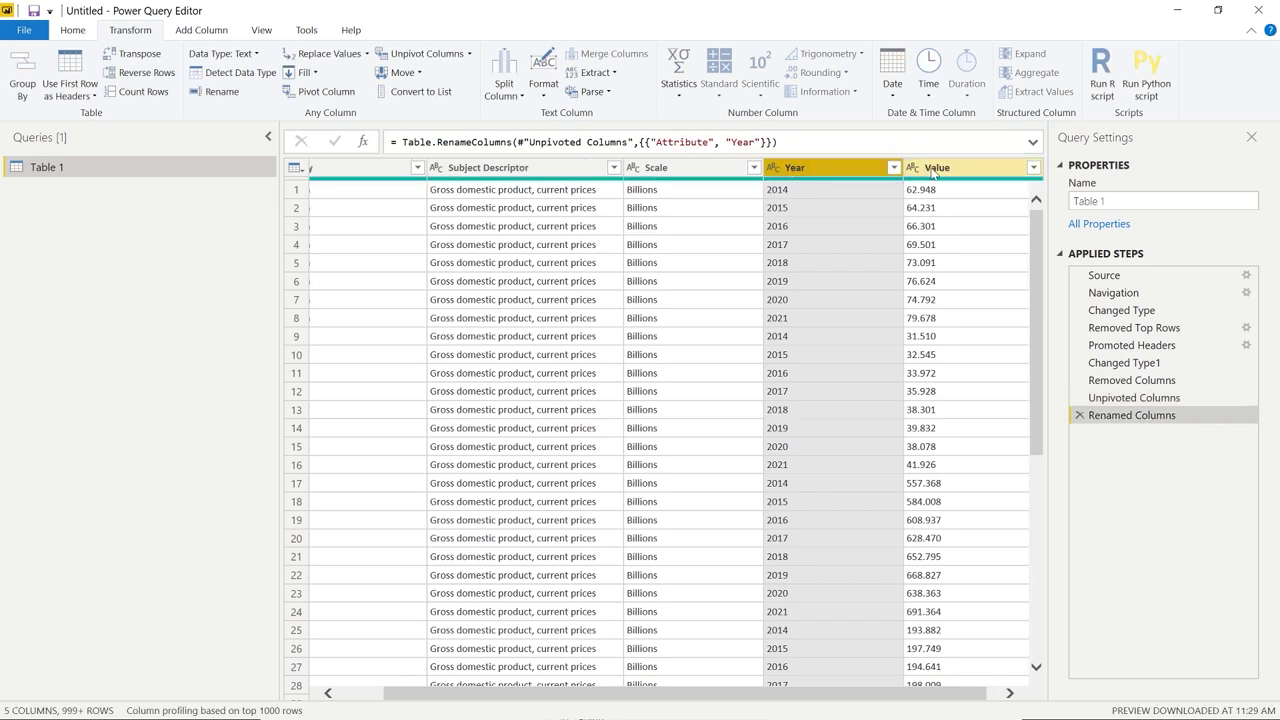
right_click(934, 172)
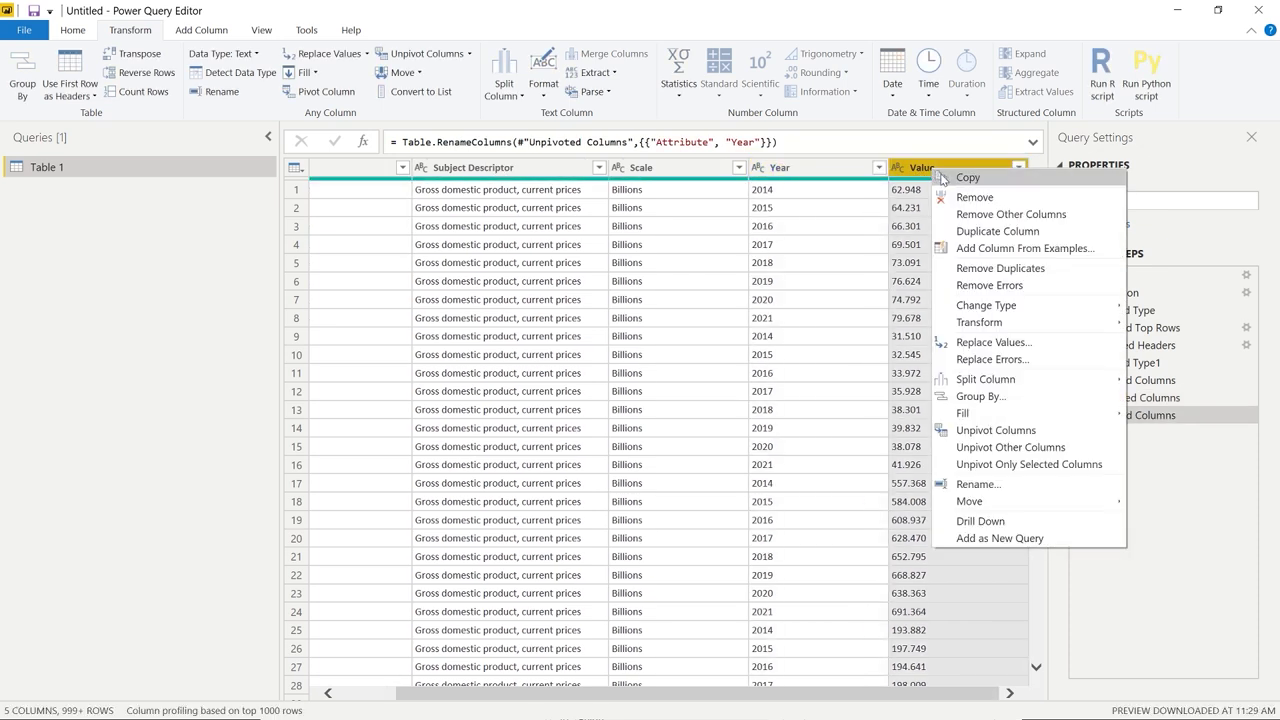
left_click(966, 484)
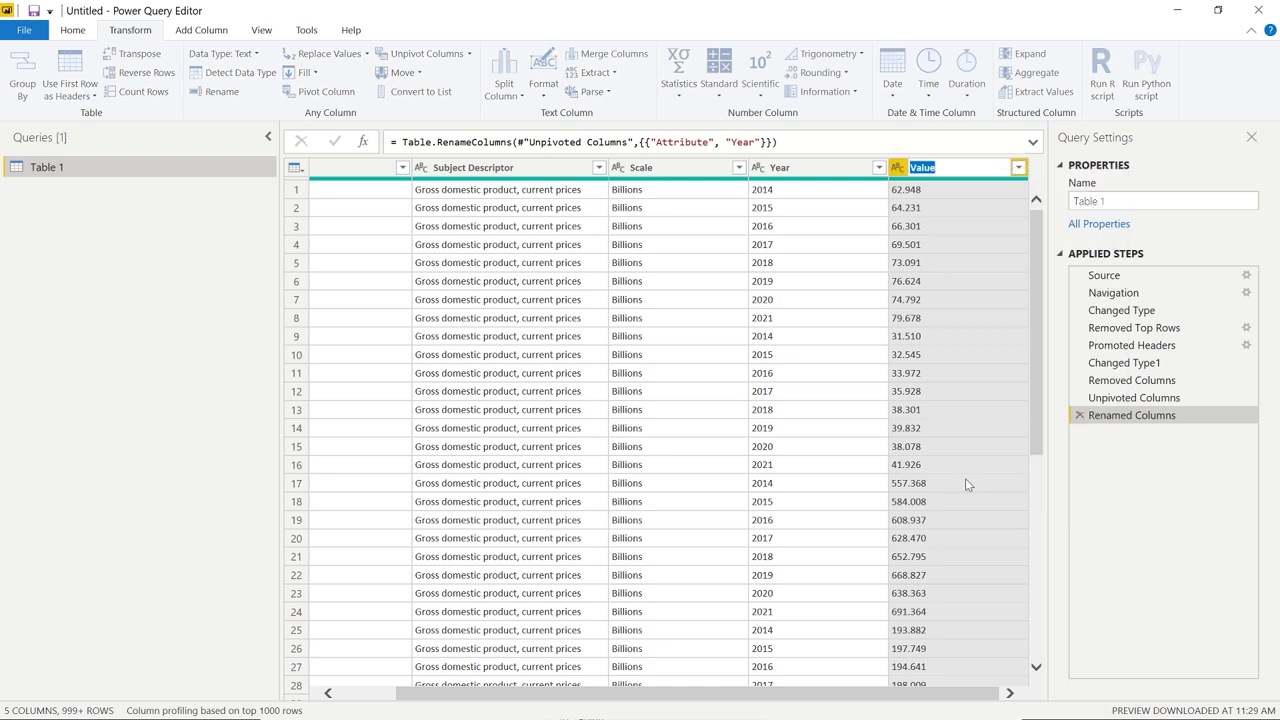
type("GDP")
key("Return")
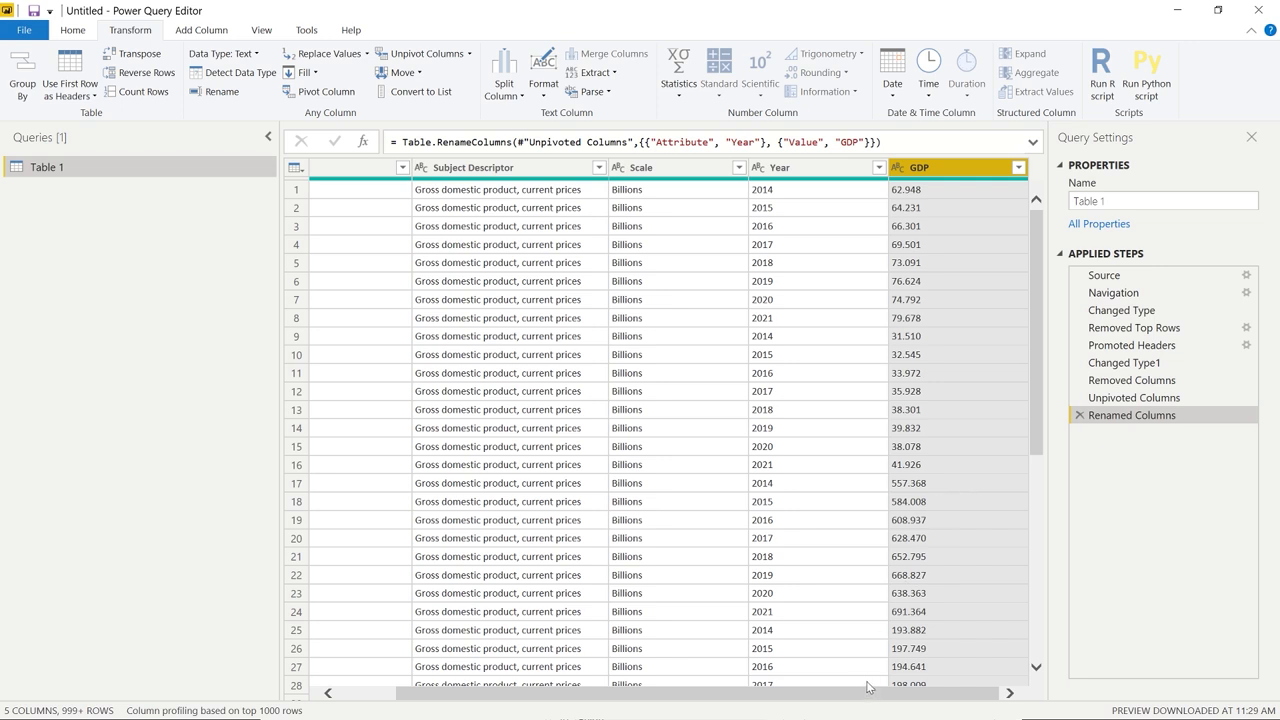
left_click_drag(870, 688, 894, 697)
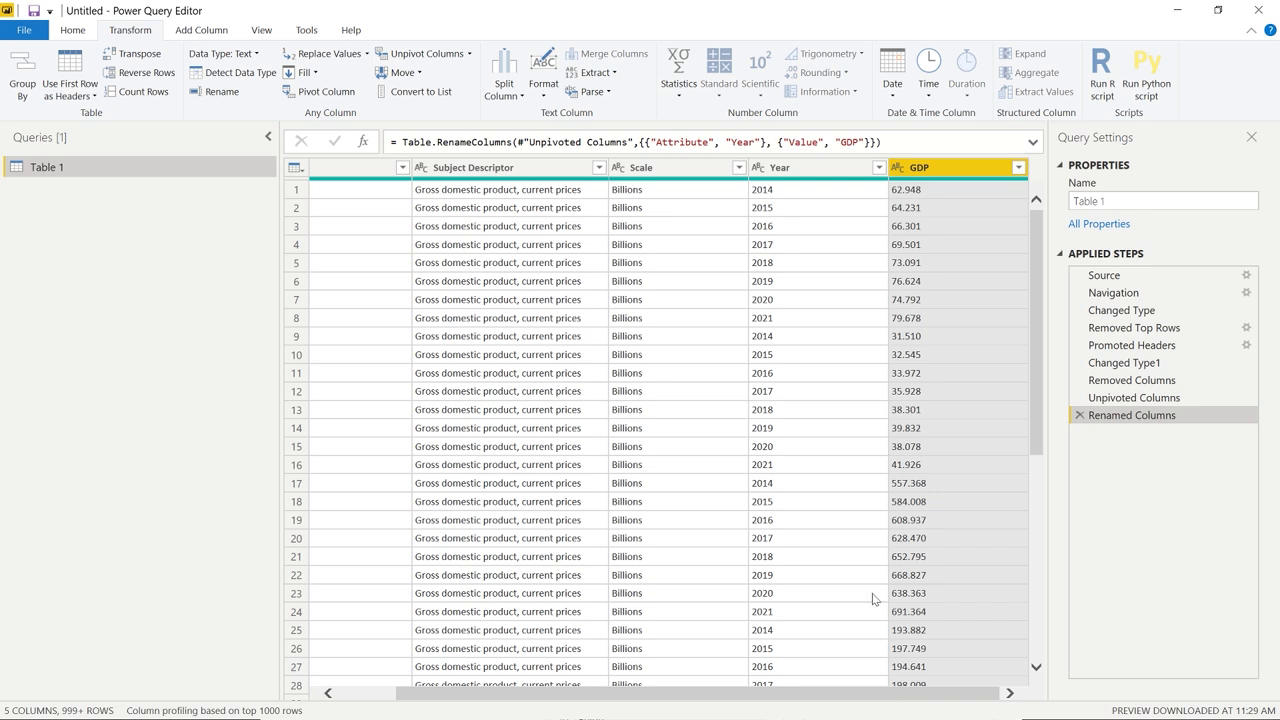
left_click_drag(849, 689, 789, 689)
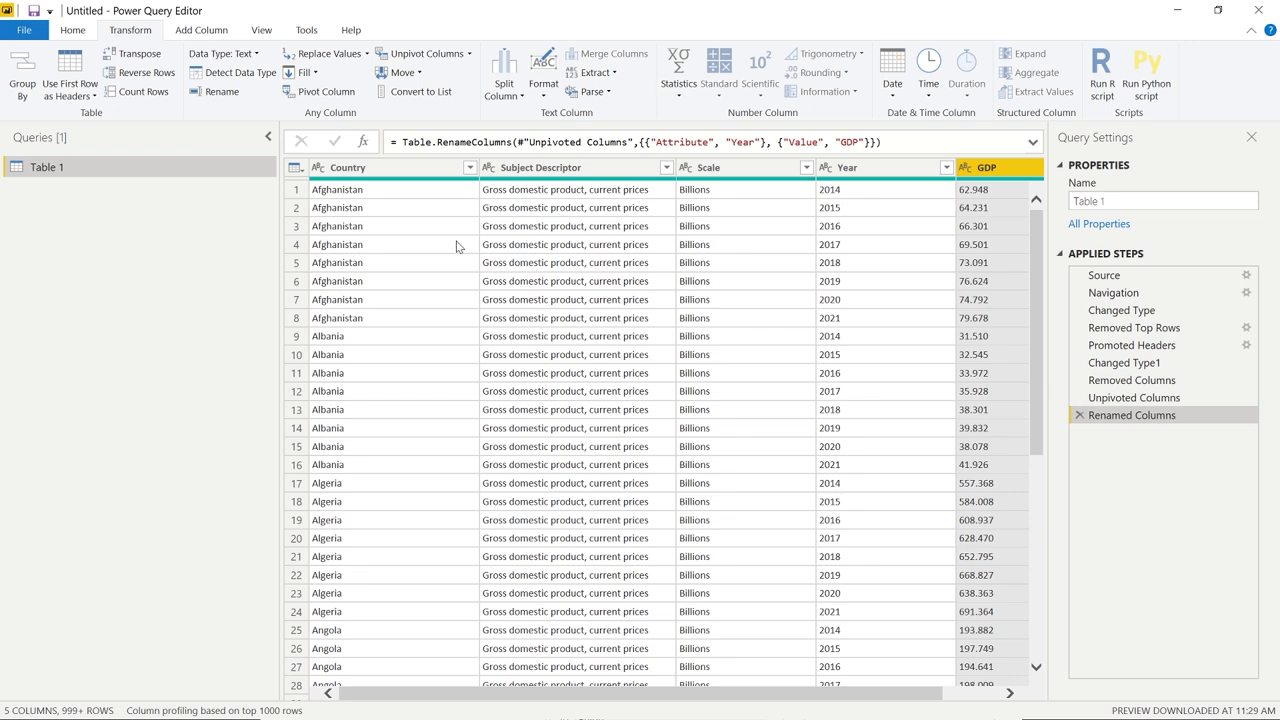
left_click(318, 170)
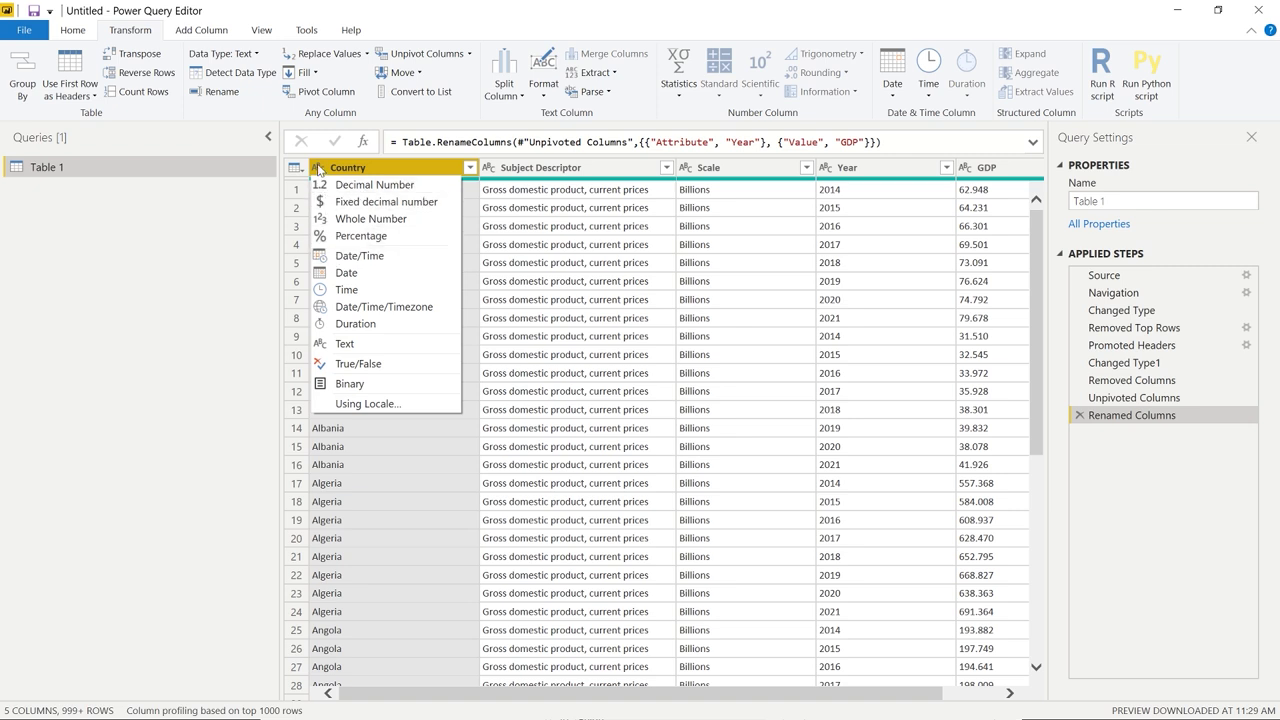
left_click(539, 170)
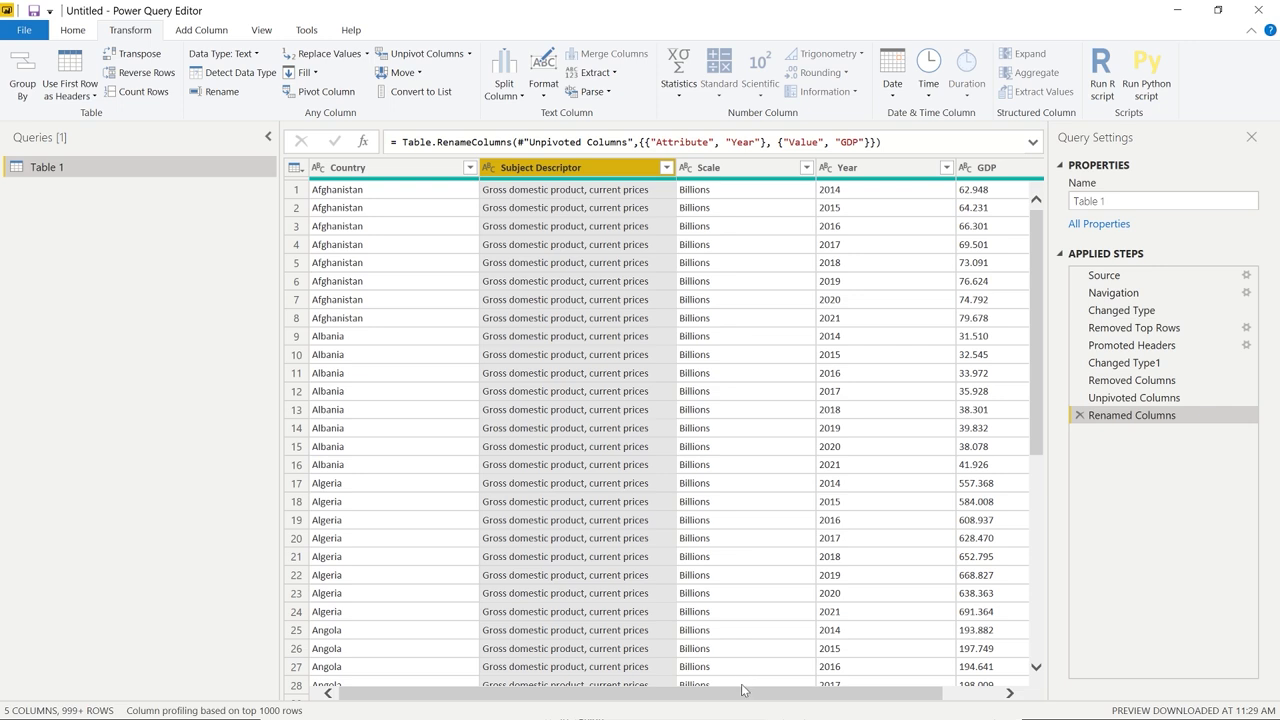
left_click_drag(744, 697, 866, 694)
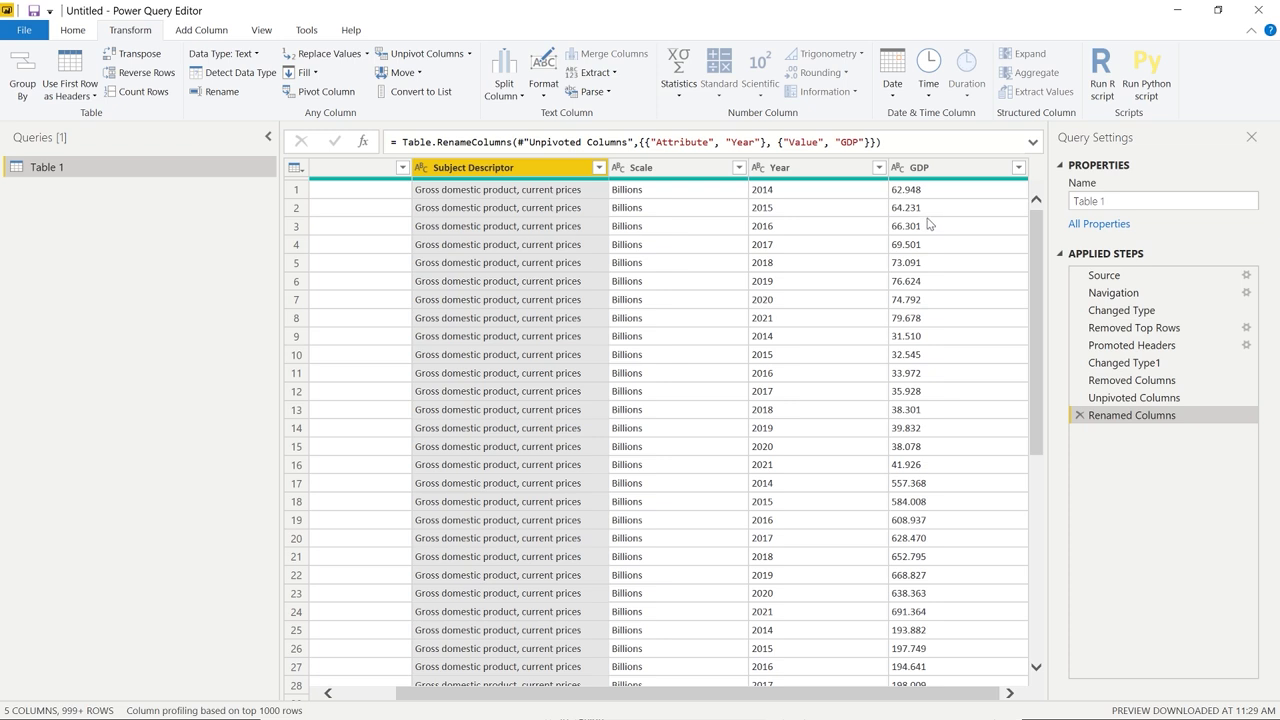
Filter the GDP column to exclude n/a values
left_click(1019, 168)
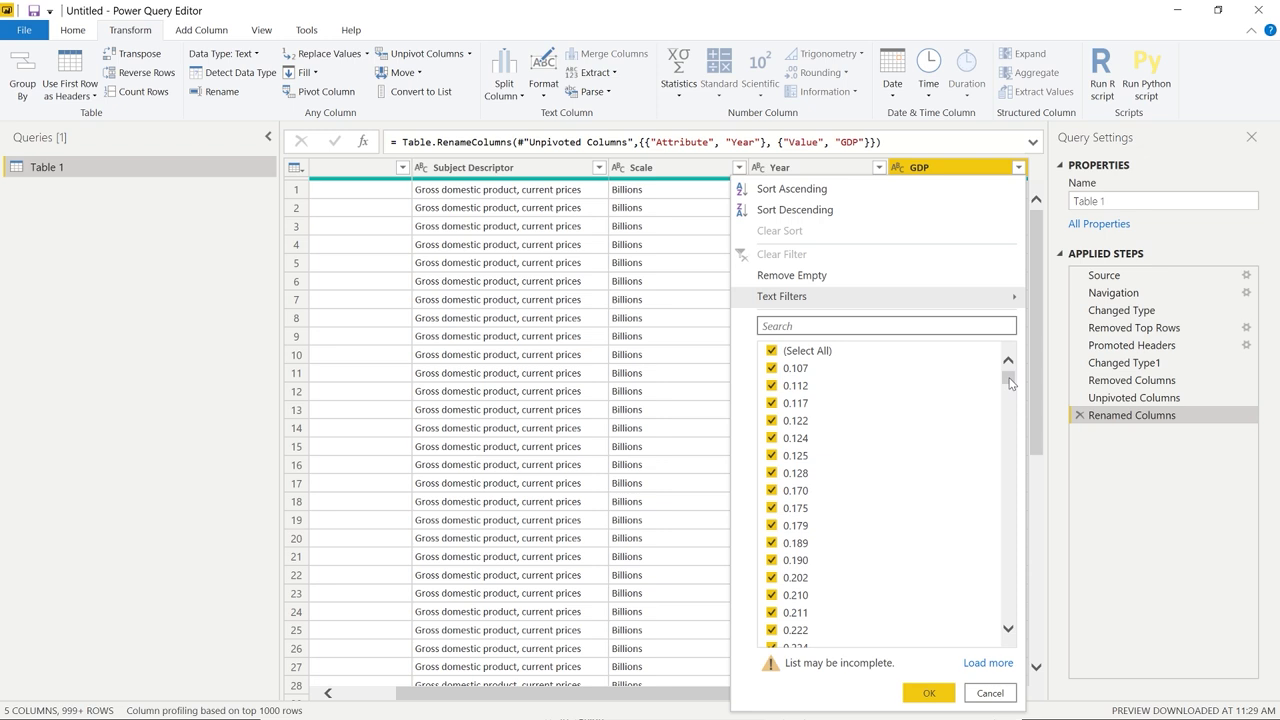
left_click_drag(1010, 383, 1006, 655)
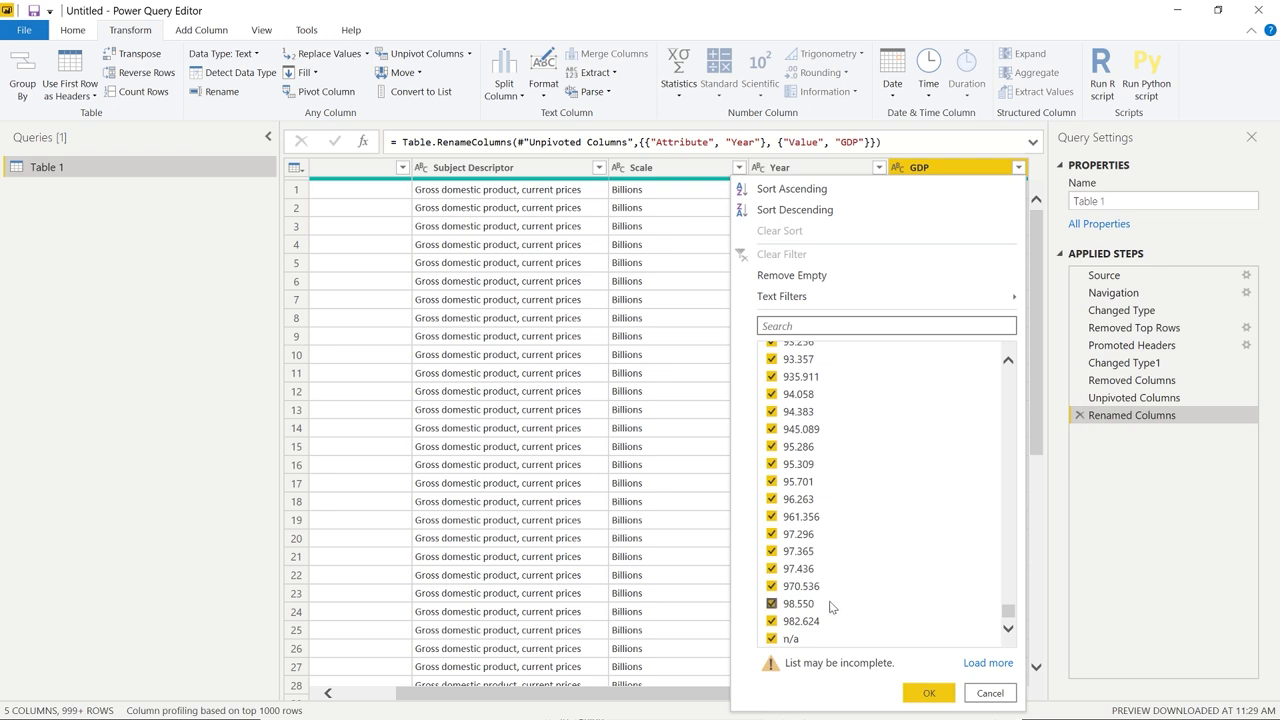
left_click(772, 639)
left_click(925, 693)
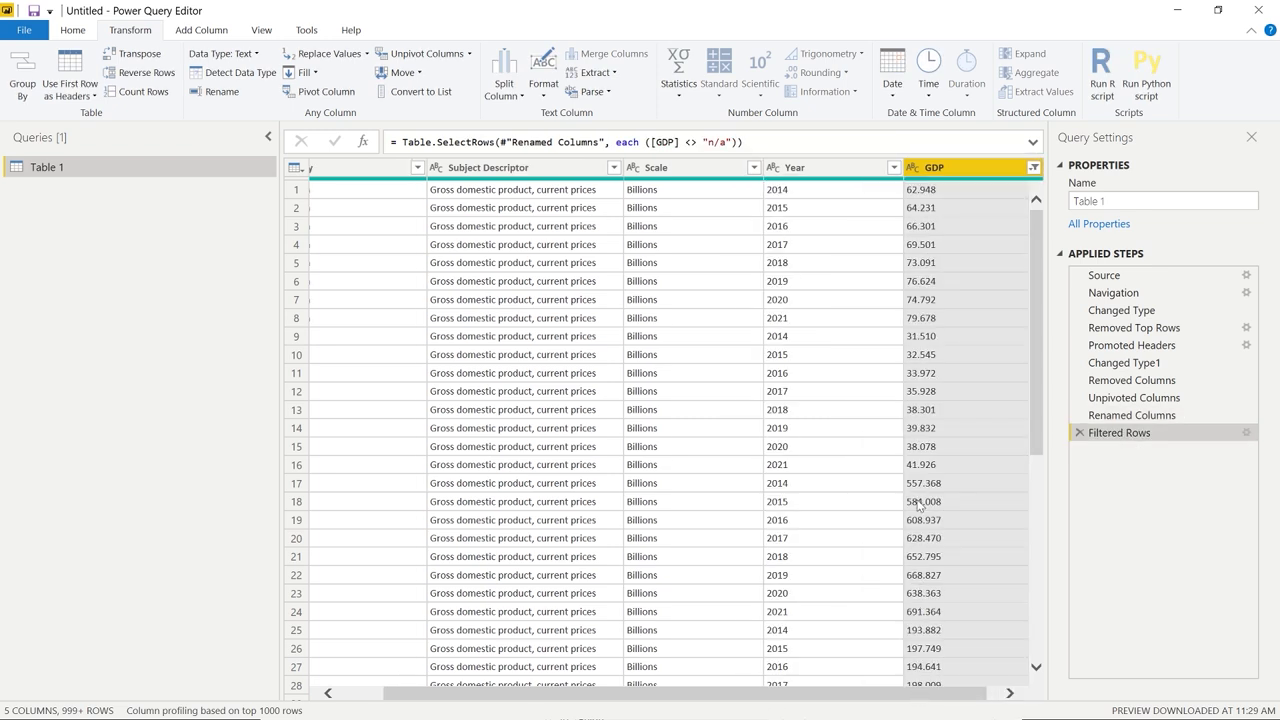
left_click_drag(878, 694, 768, 690)
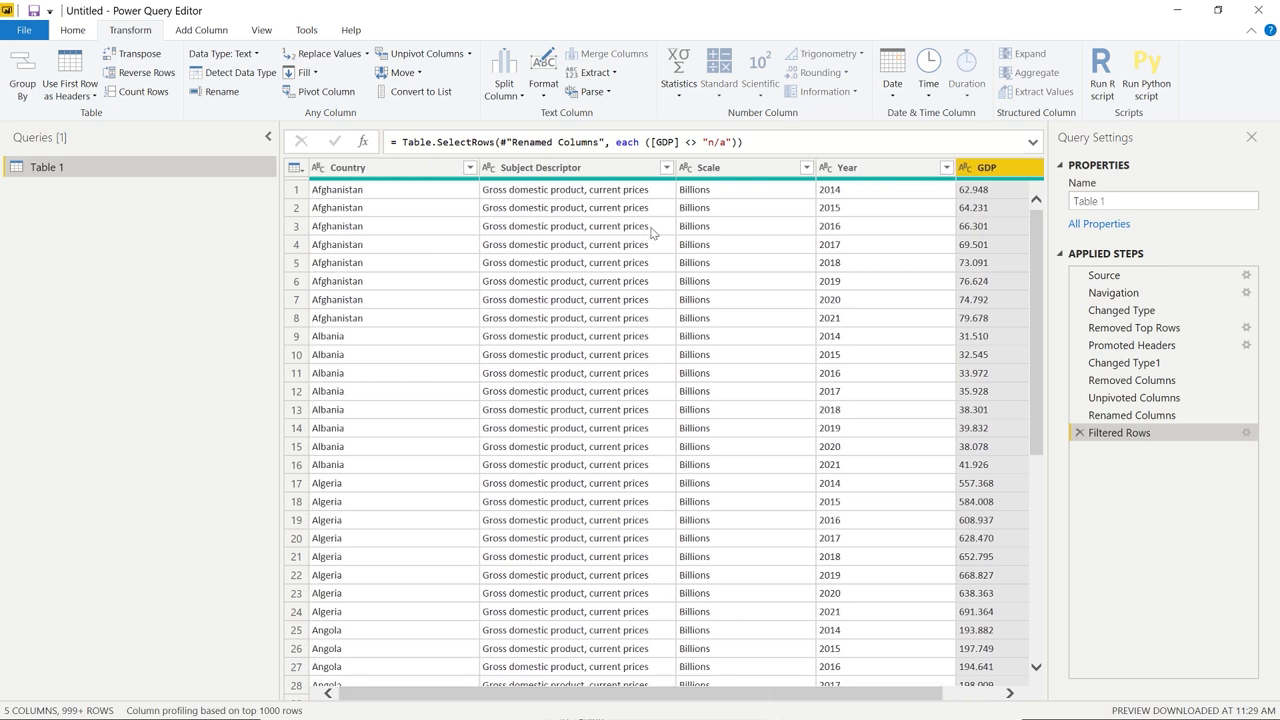
Type GDP as Decimal Number and Year as Whole Number, then restore the editor window
left_click(964, 170)
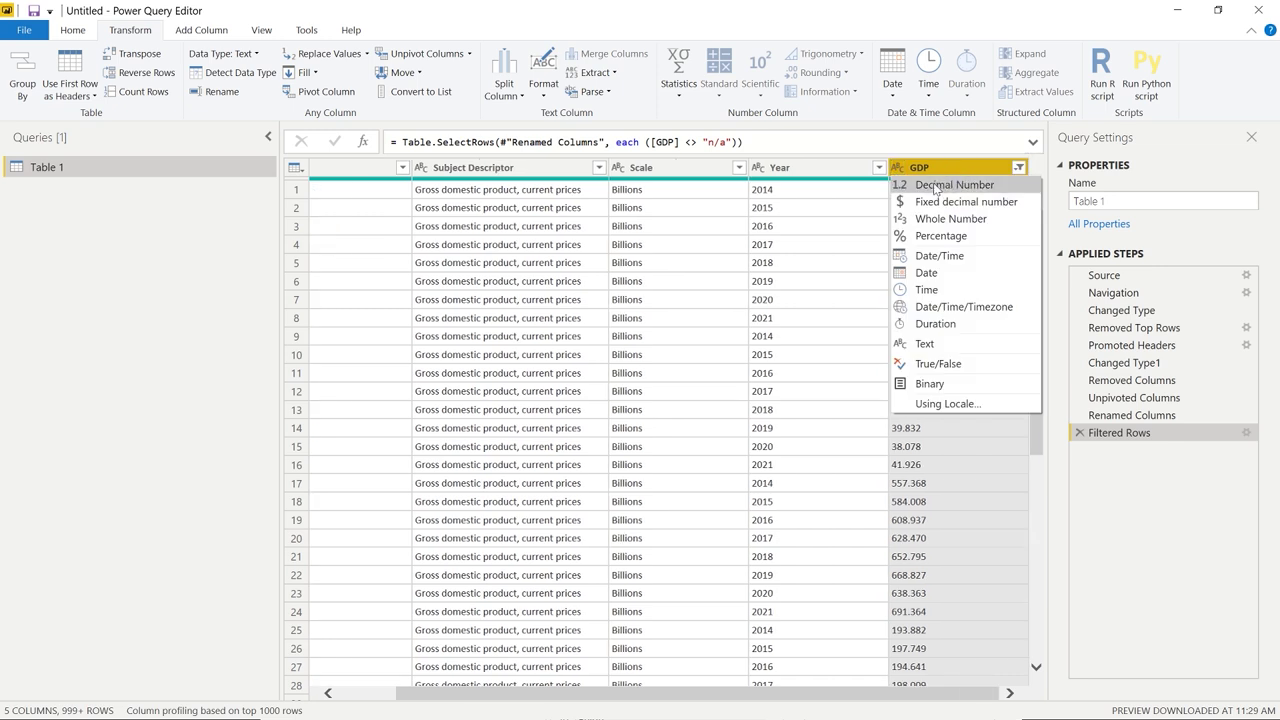
left_click(935, 186)
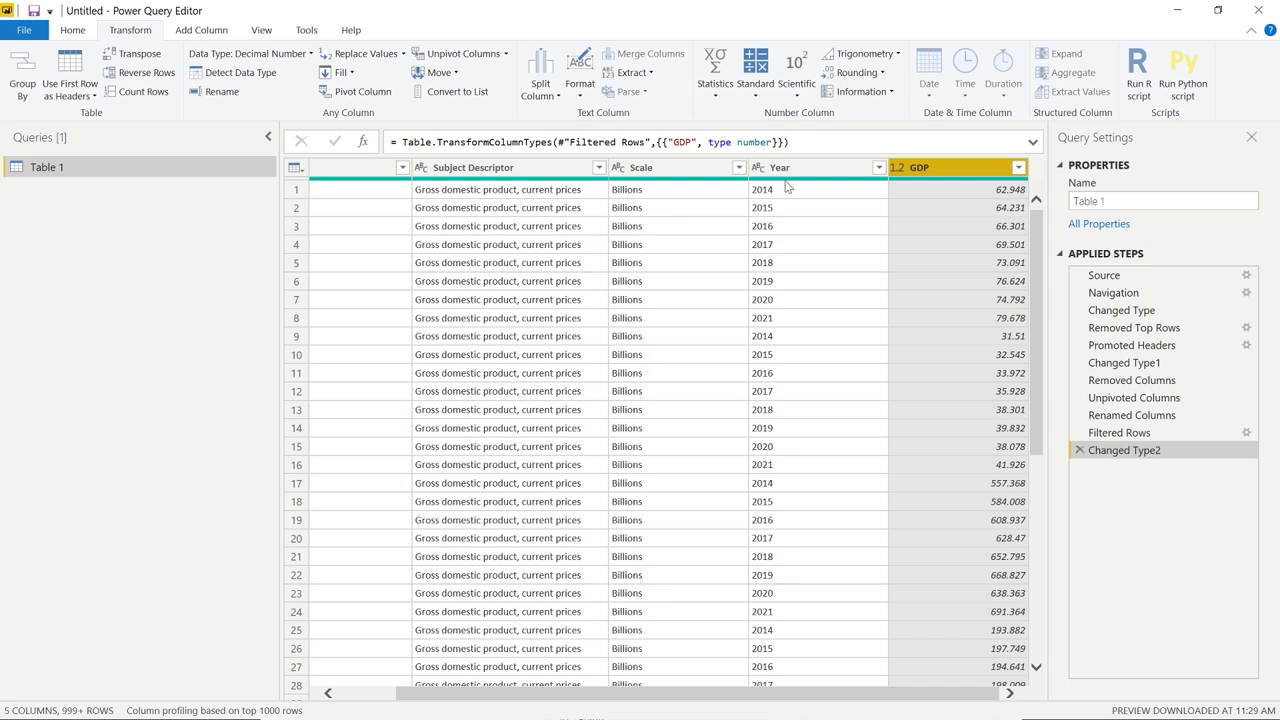
left_click(758, 172)
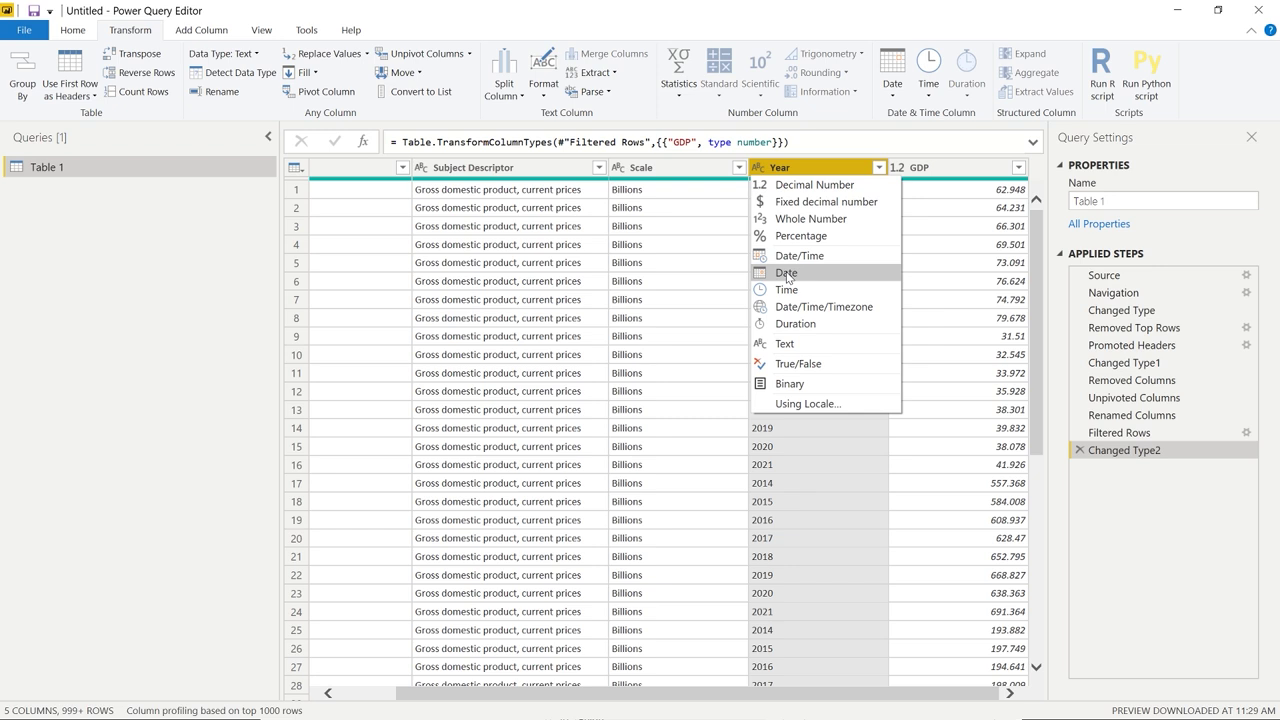
left_click(763, 222)
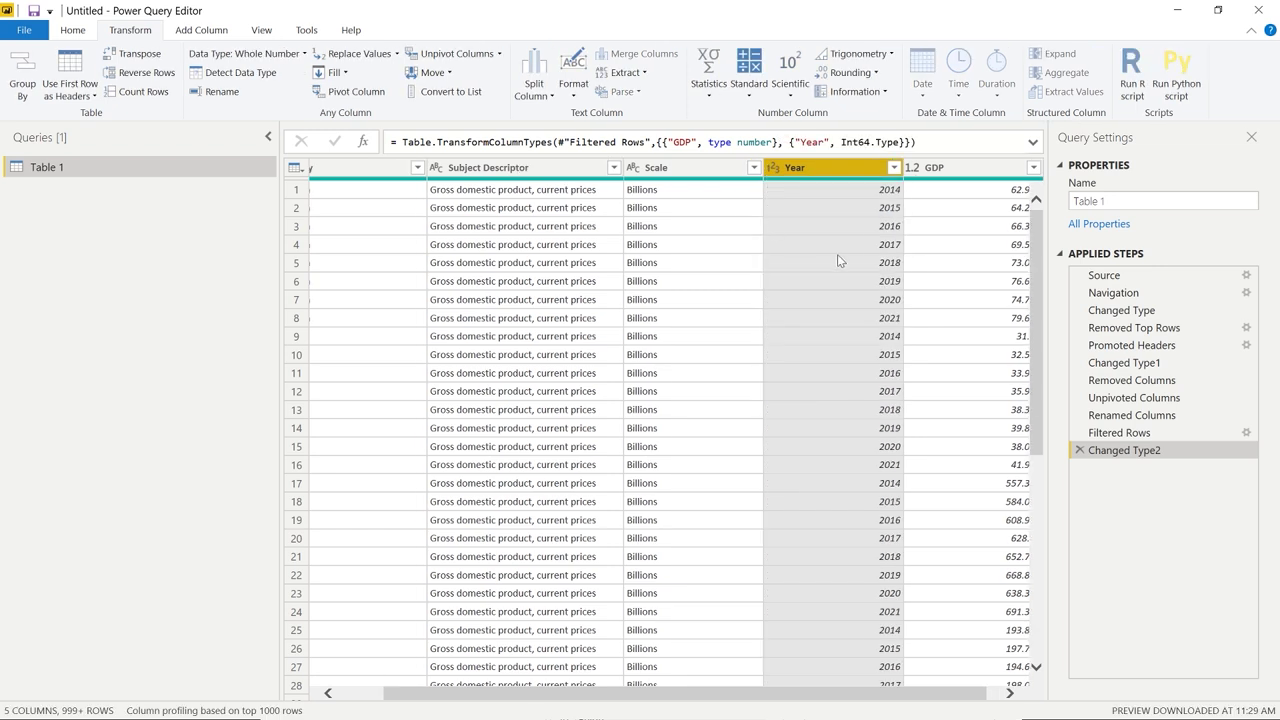
left_click_drag(904, 698, 855, 697)
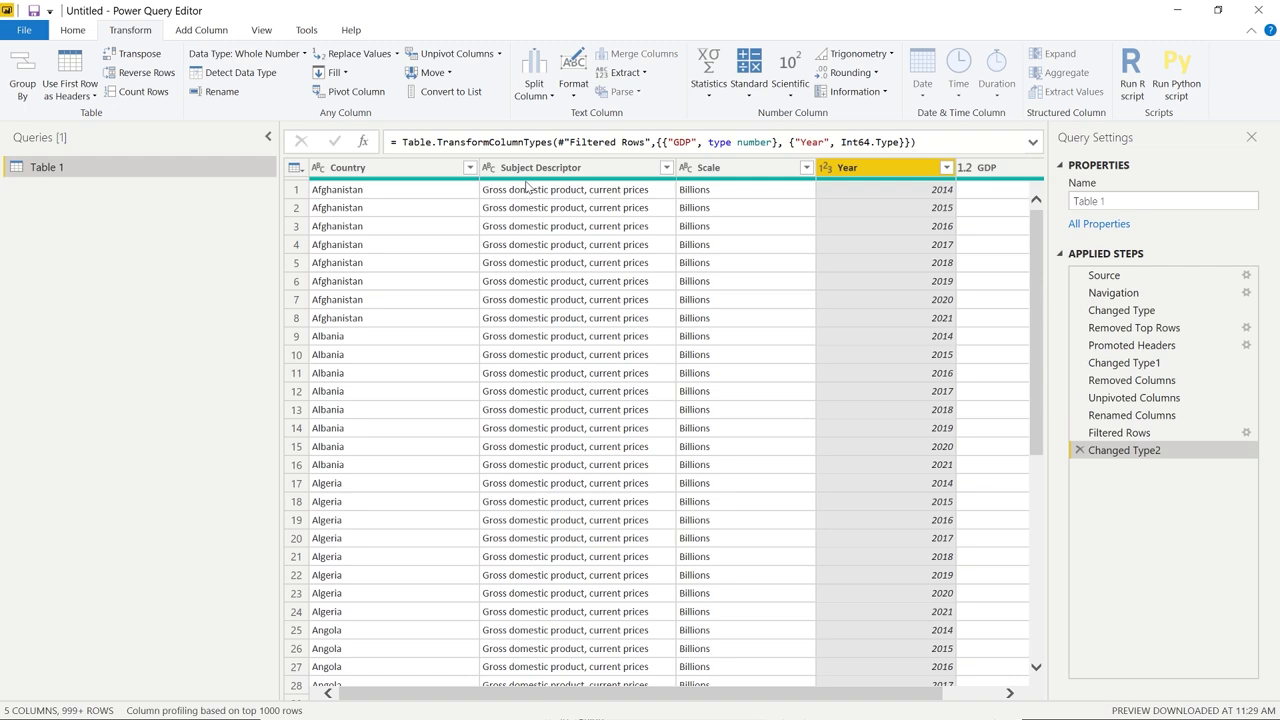
left_click_drag(434, 17, 898, 58)
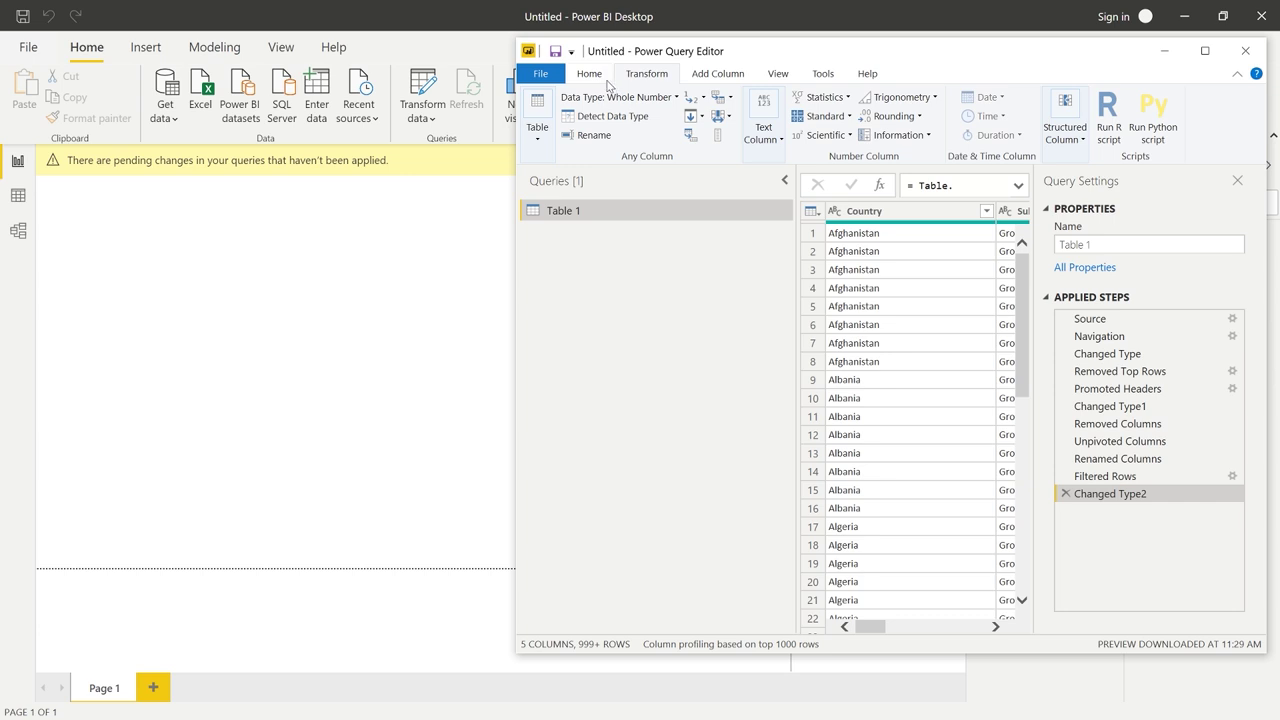
Apply the pending Table 1 query changes with File > Close & Apply
left_click(552, 79)
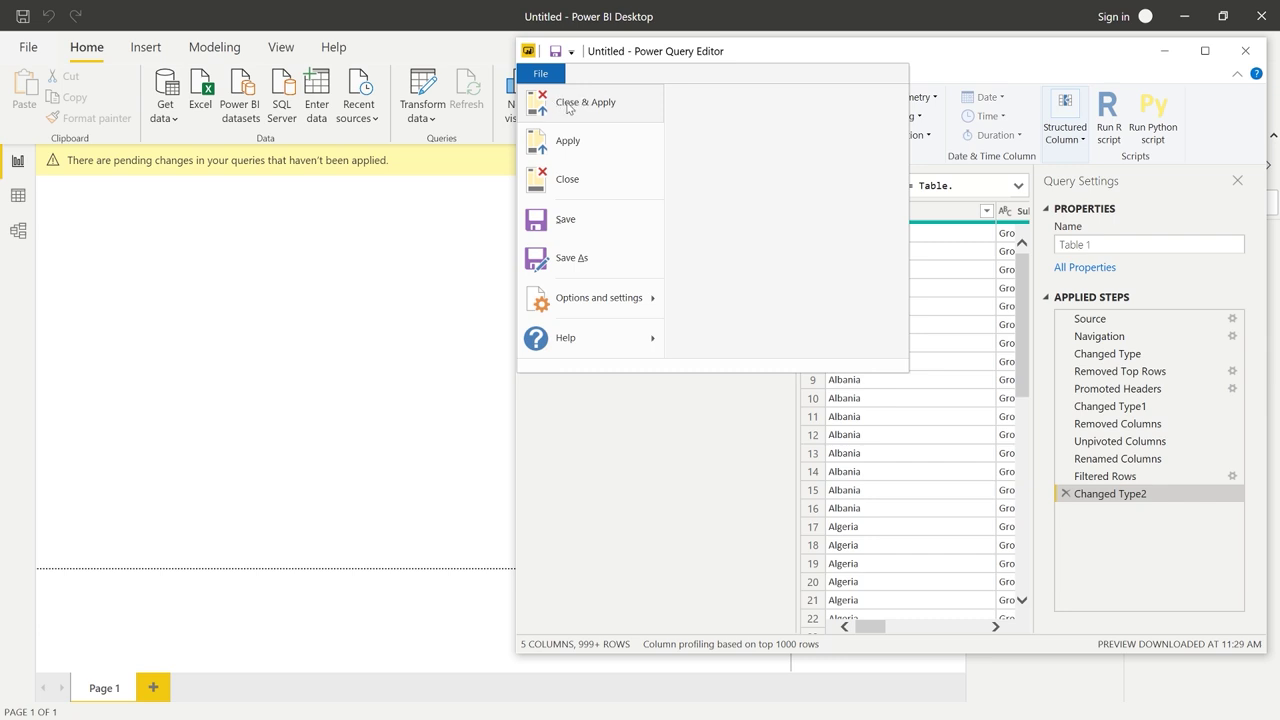
left_click(568, 104)
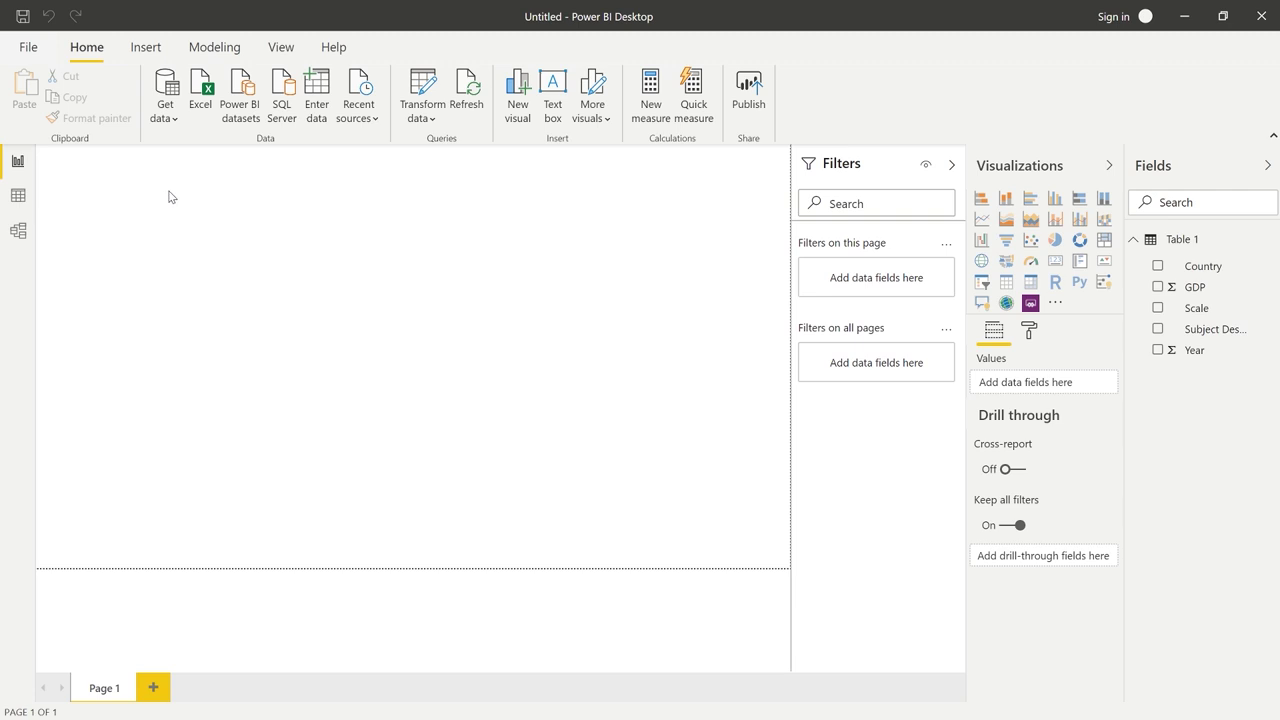
Show the loaded Table 1 rows in Data view and select the Country column
left_click(17, 197)
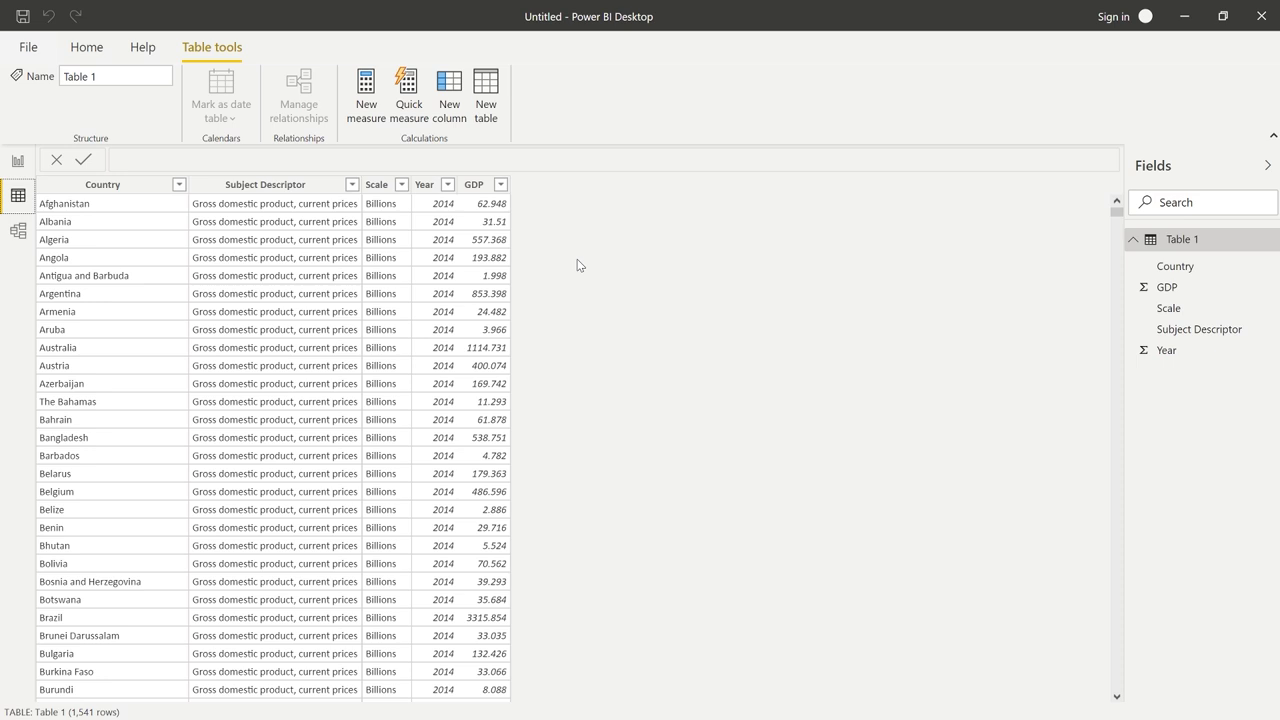
left_click(113, 188)
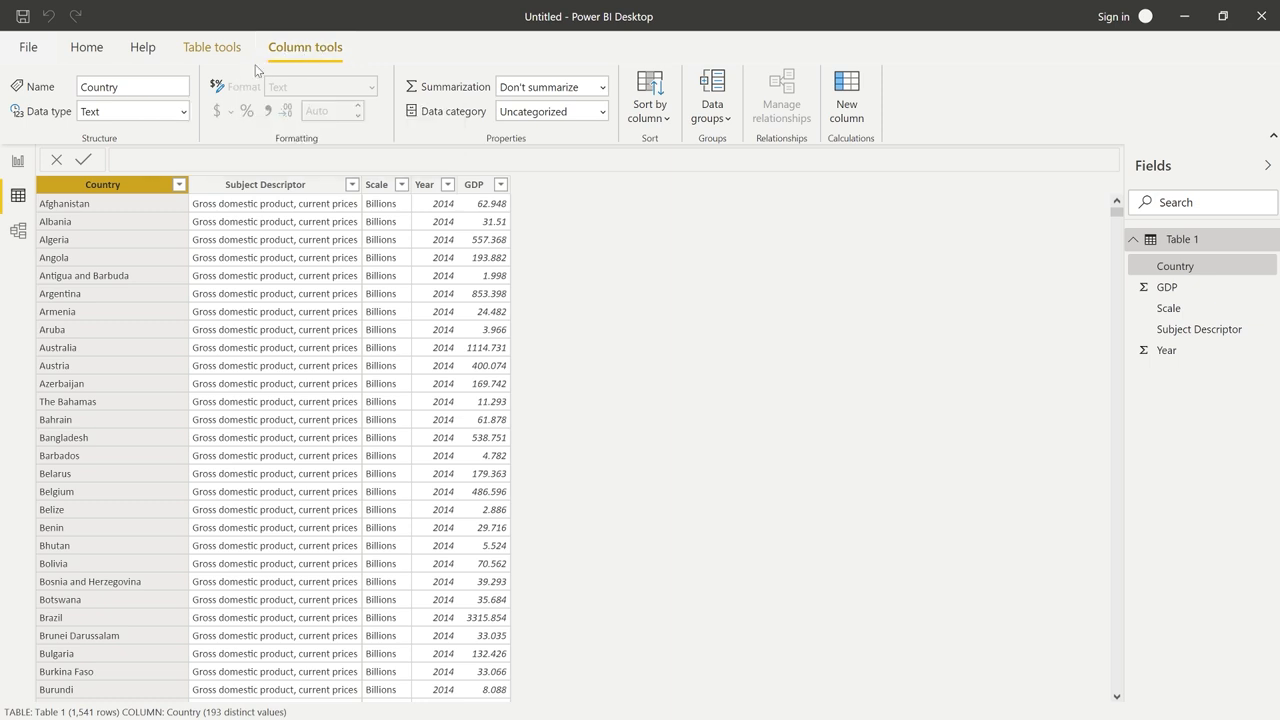
Keep the Country column's data type as Text and set its data category to Country
left_click(185, 112)
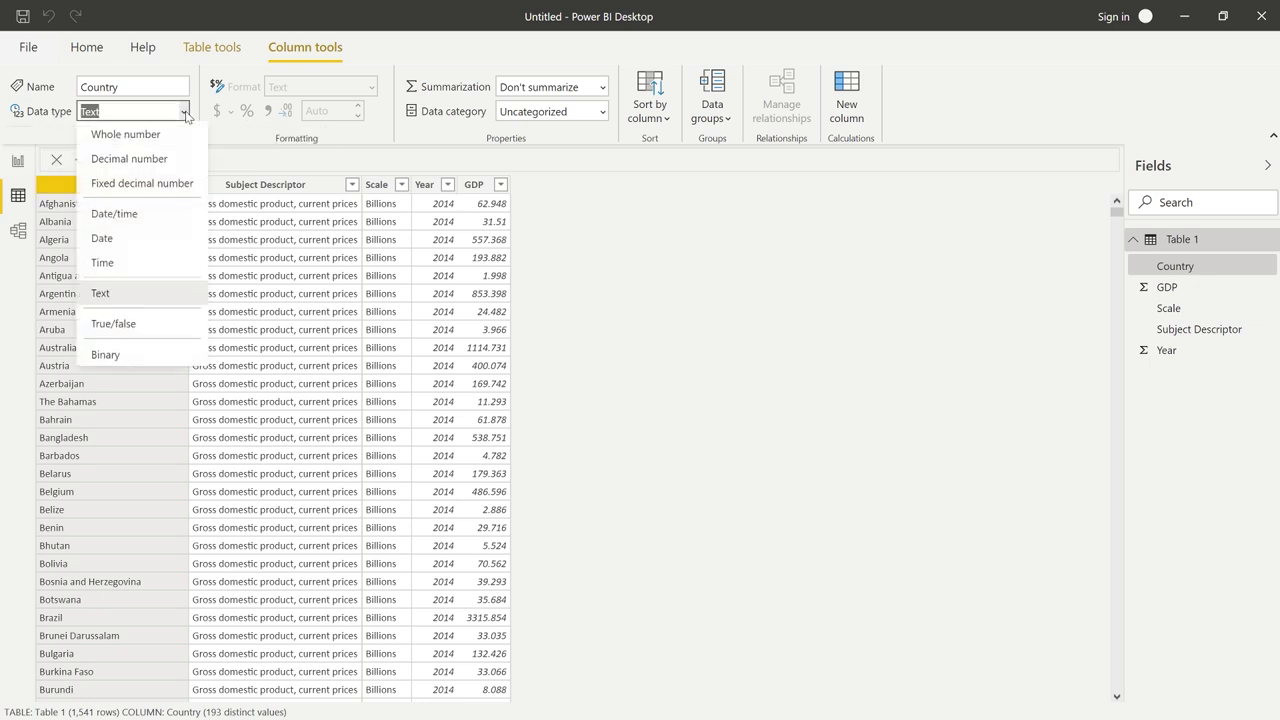
left_click(185, 112)
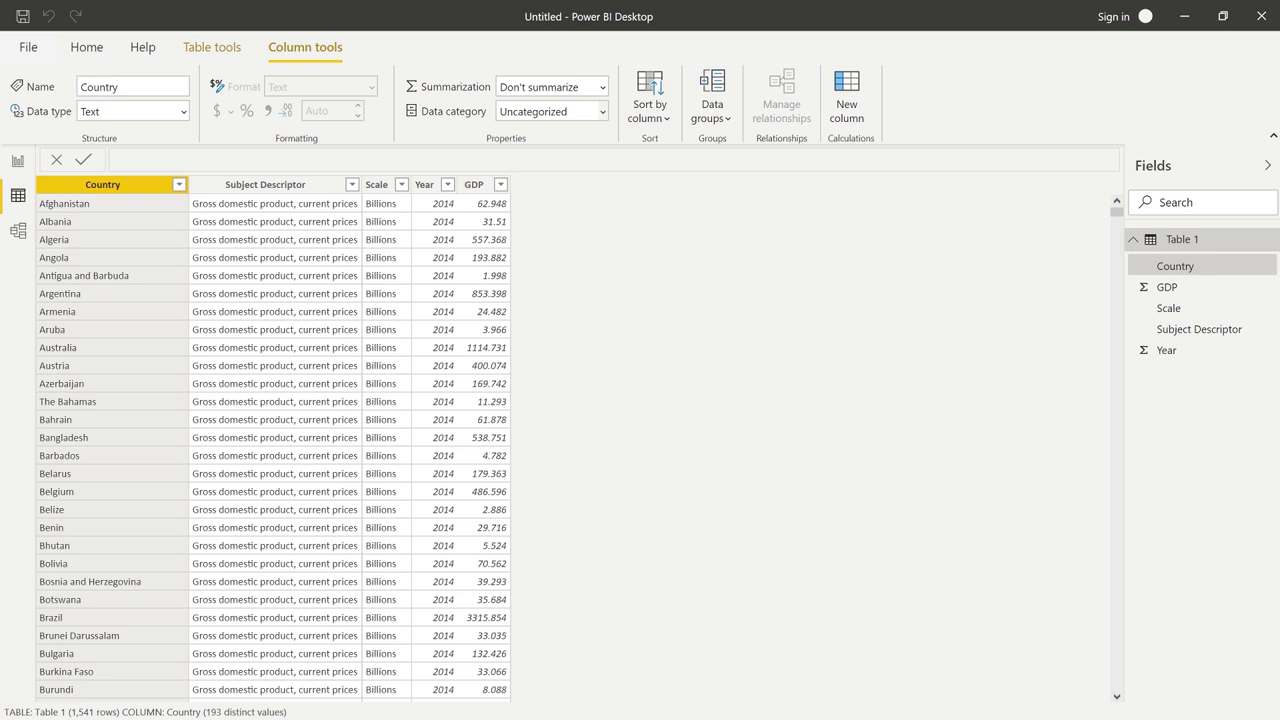
left_click(603, 113)
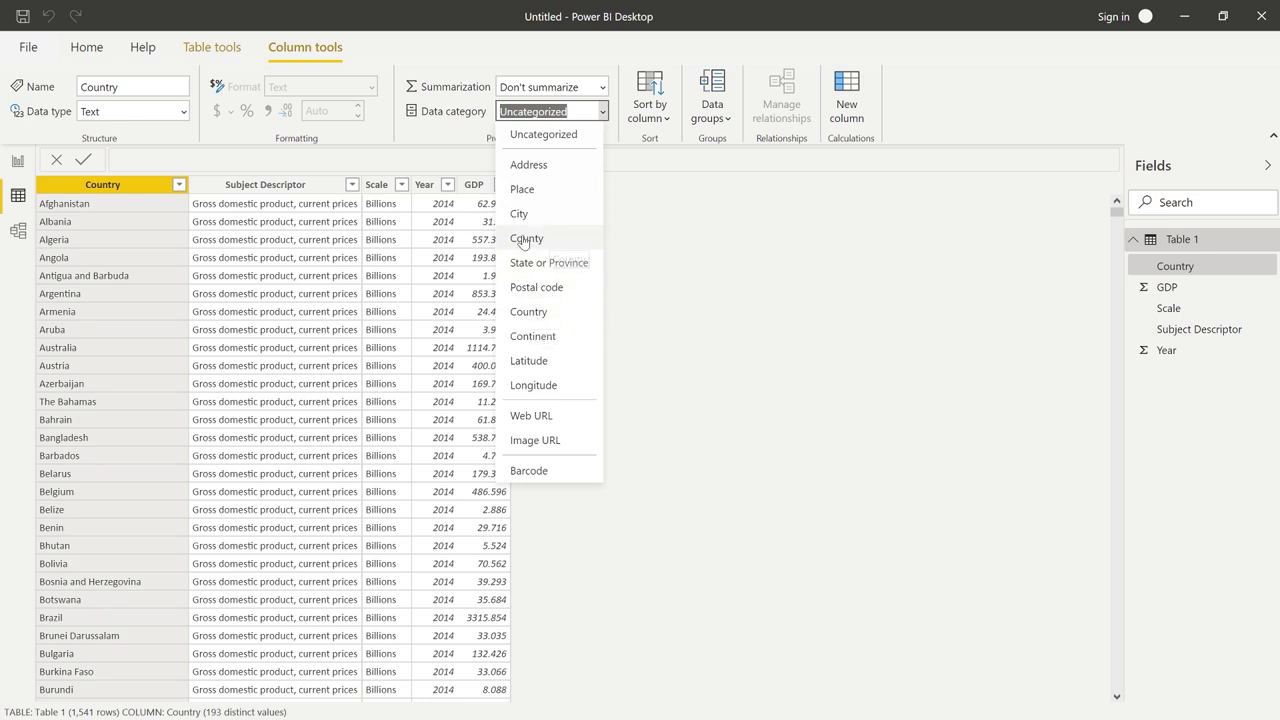
left_click(531, 312)
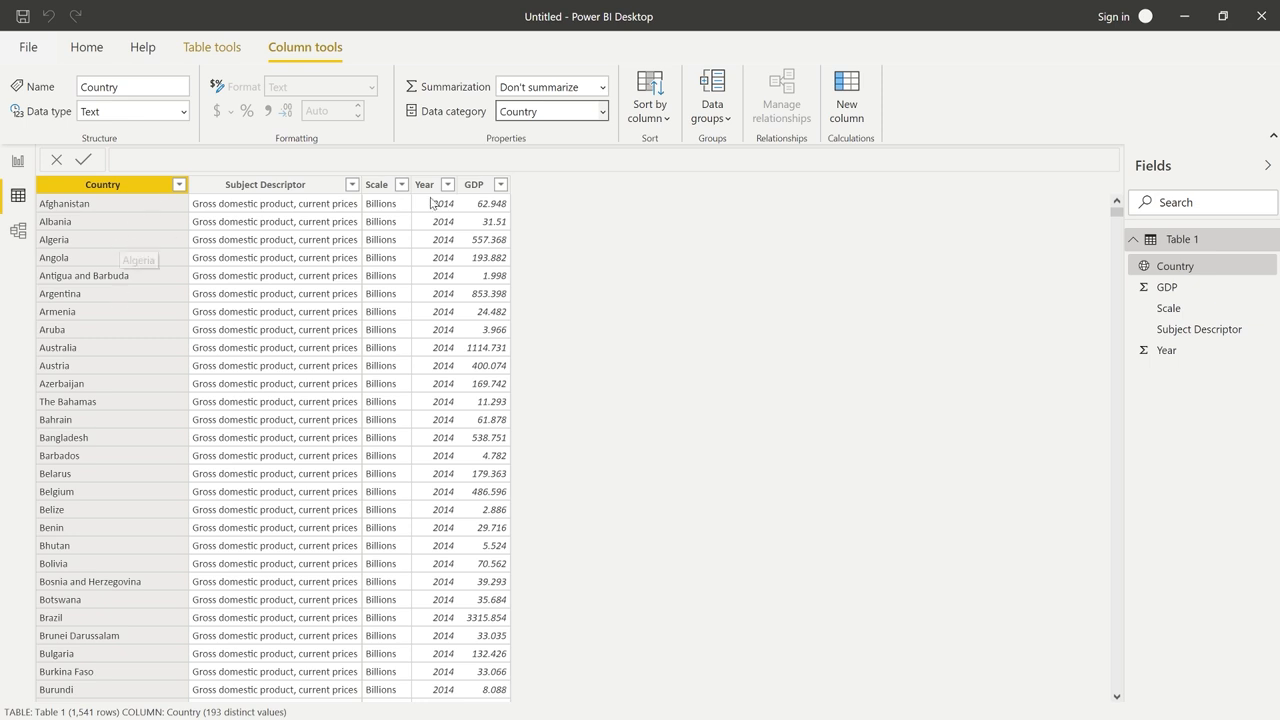
Select Table 1 in Fields and return to the blank report canvas in Report view
left_click(1151, 244)
left_click(17, 162)
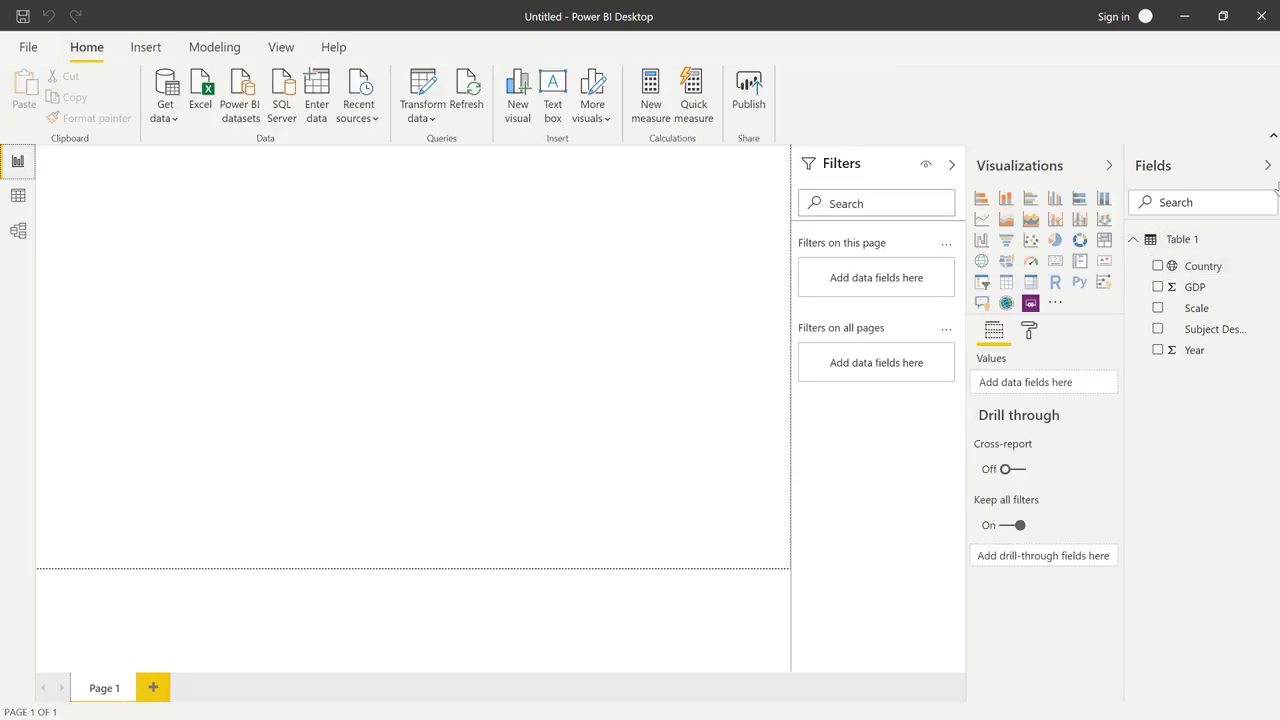
left_click(17, 198)
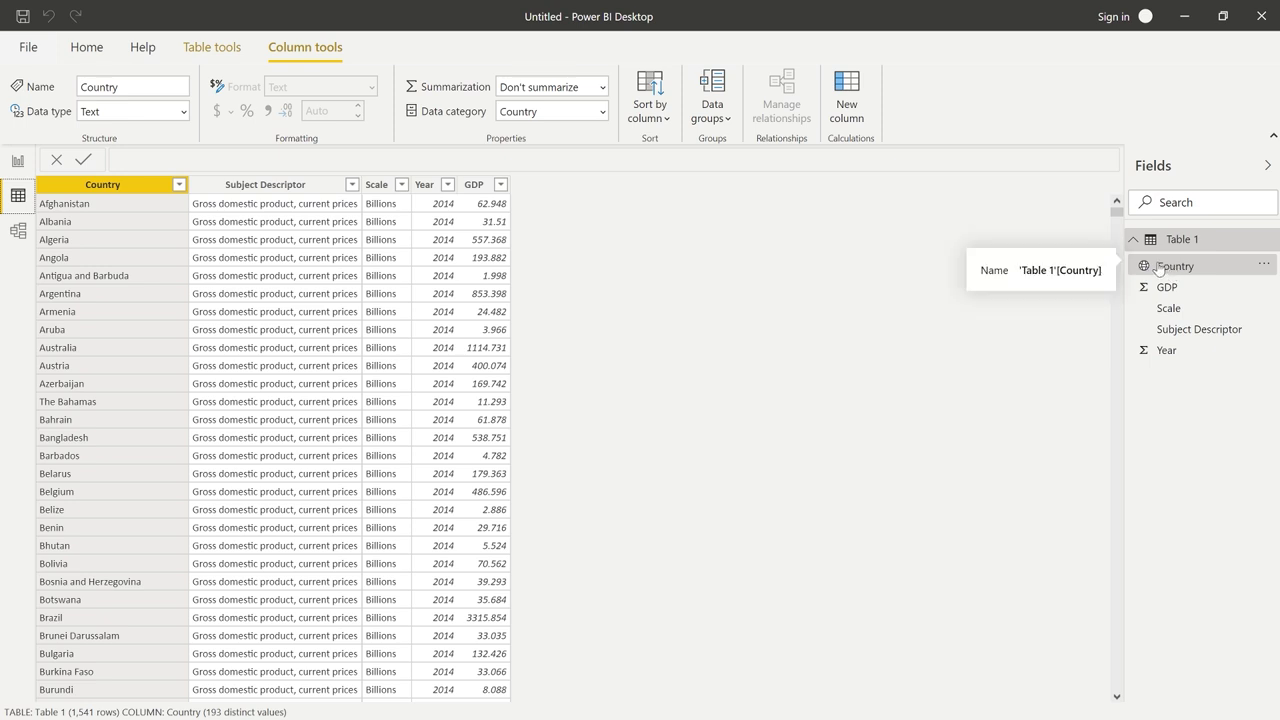
left_click(14, 163)
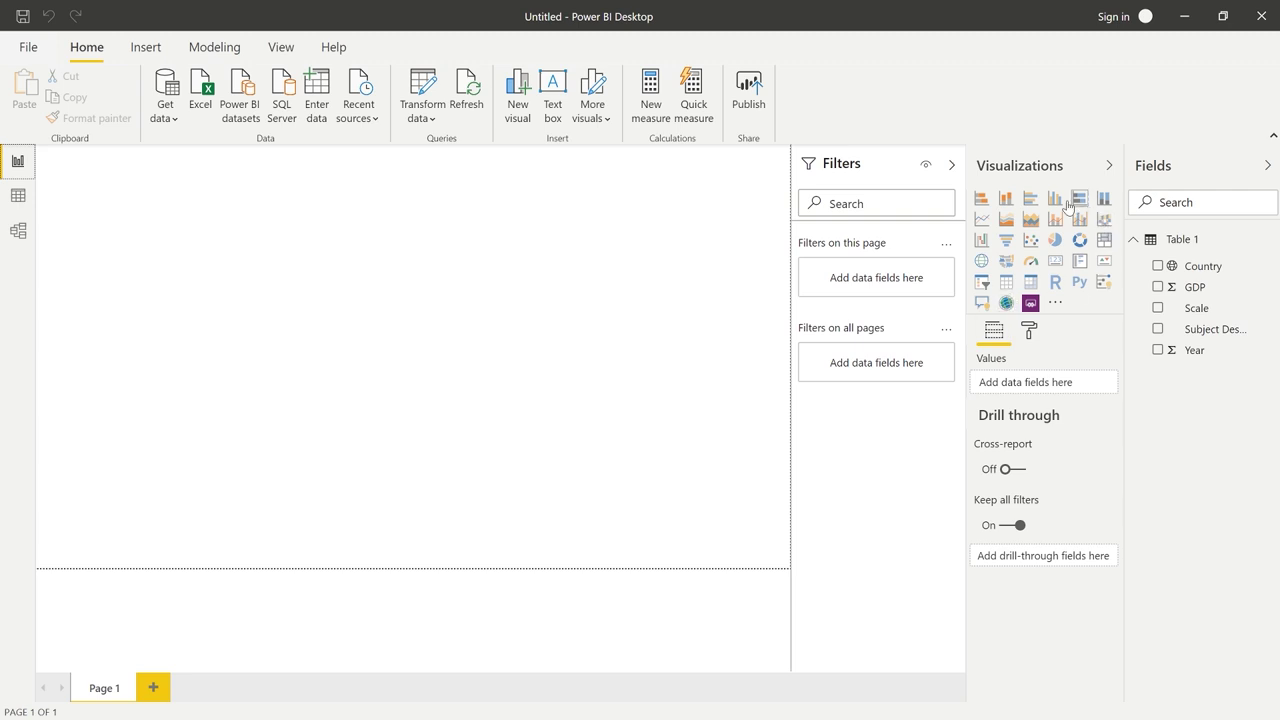
Add a stacked column chart and resize it to cover most of the report canvas
left_click(1006, 199)
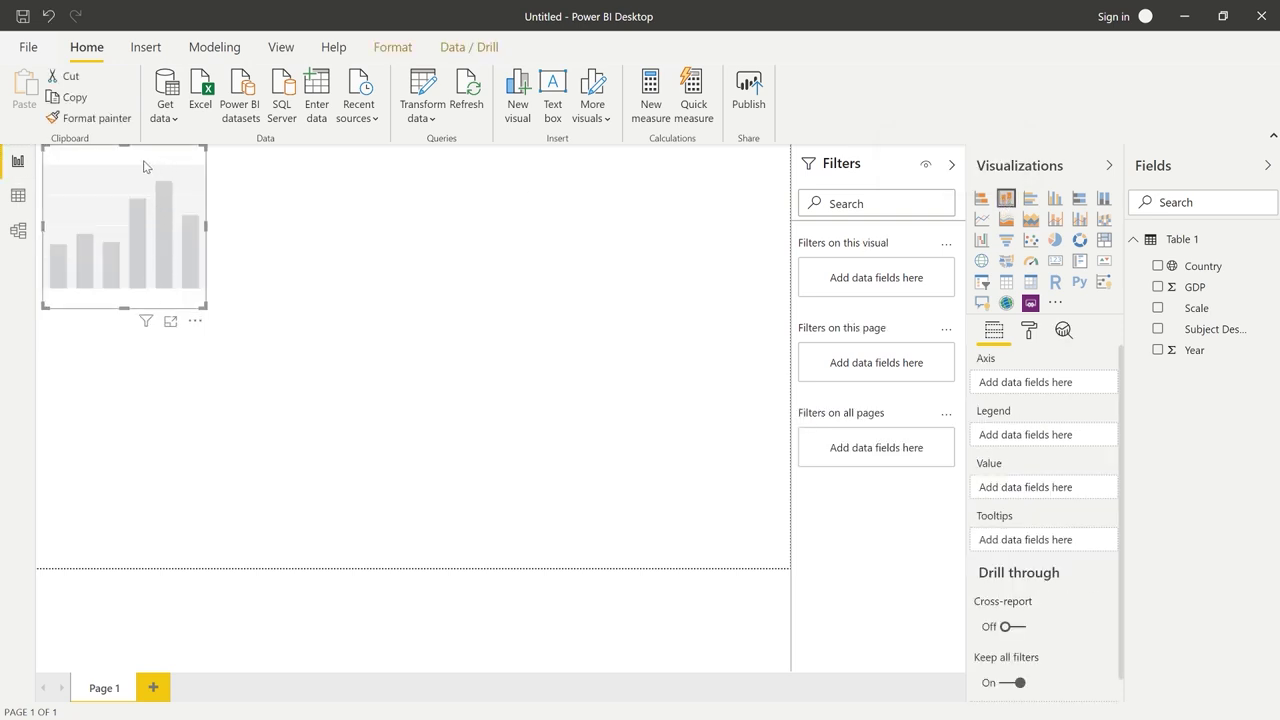
left_click_drag(135, 159, 170, 191)
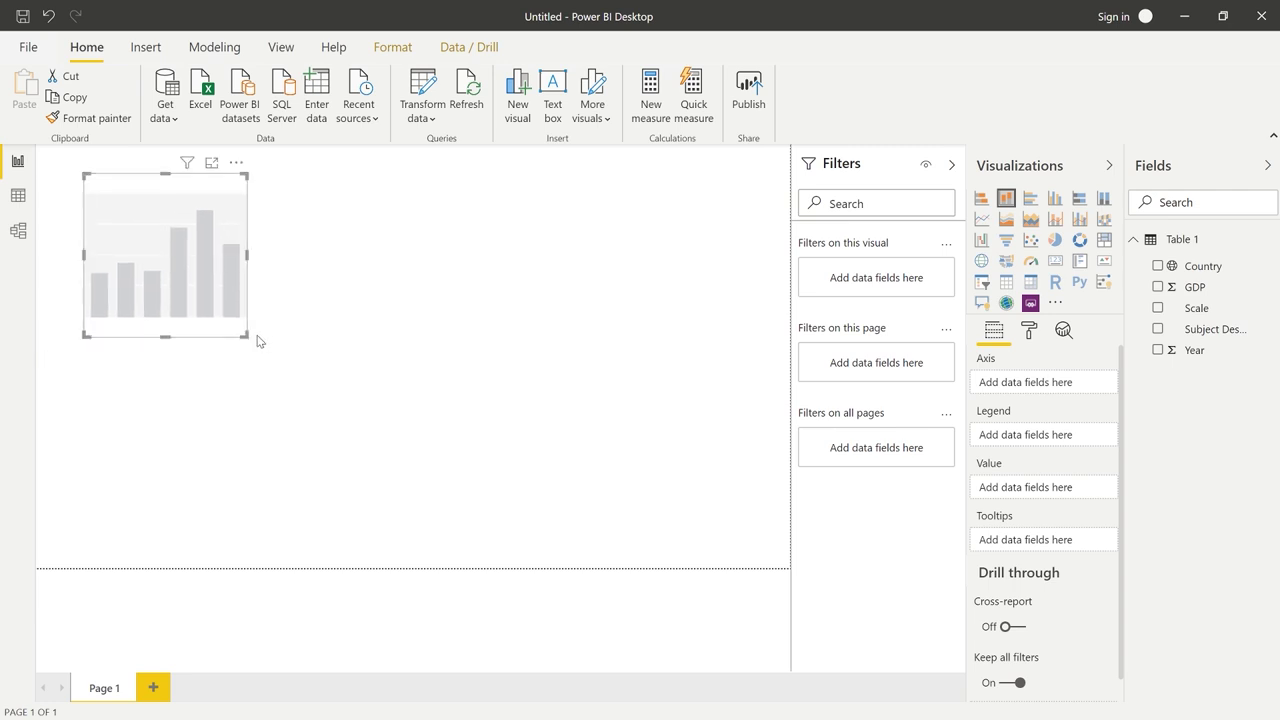
left_click_drag(245, 333, 372, 376)
left_click_drag(612, 486, 680, 526)
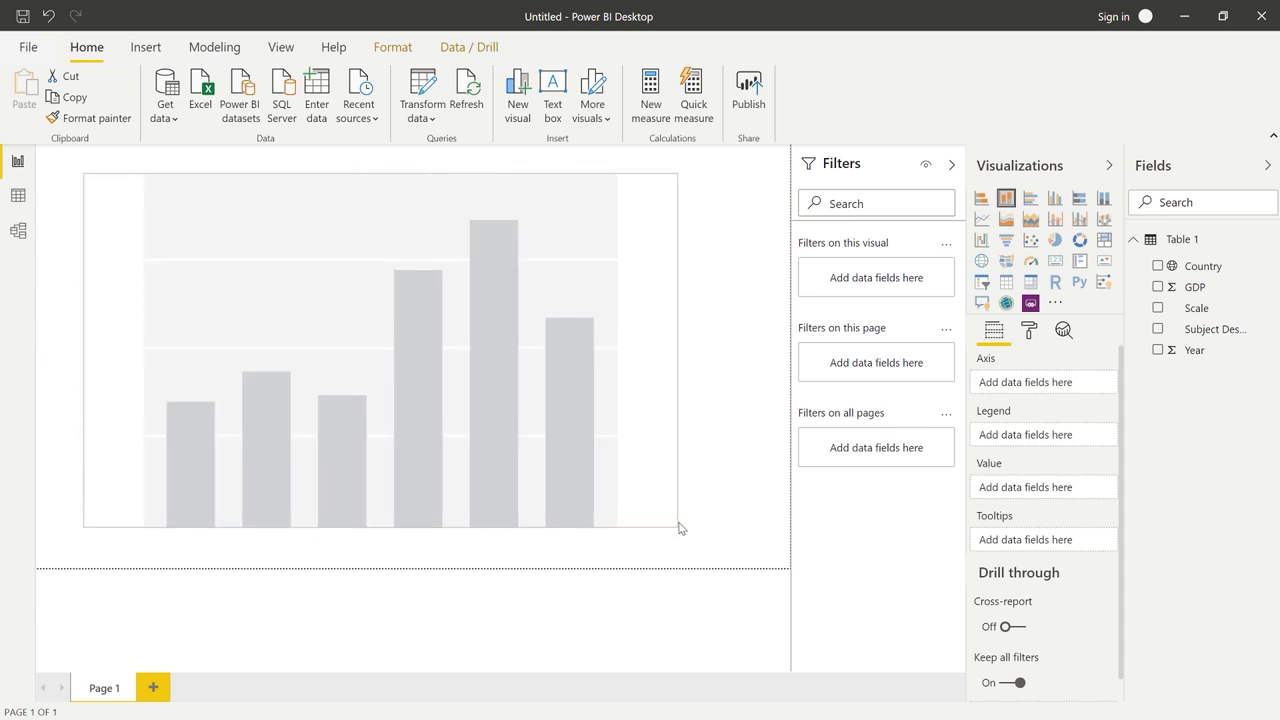
left_click_drag(449, 194, 485, 204)
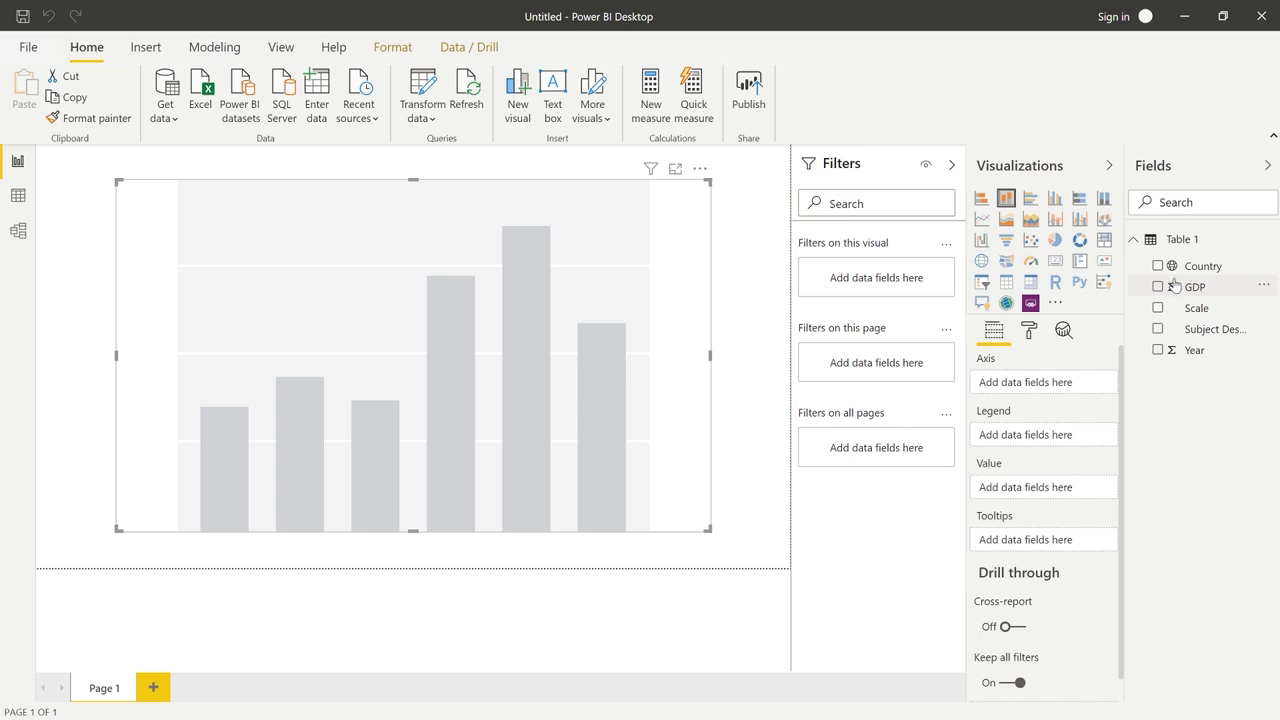
Plot GDP on the column chart with Year as the axis, showing bars for 2014–2021
left_click_drag(1186, 291, 1030, 489)
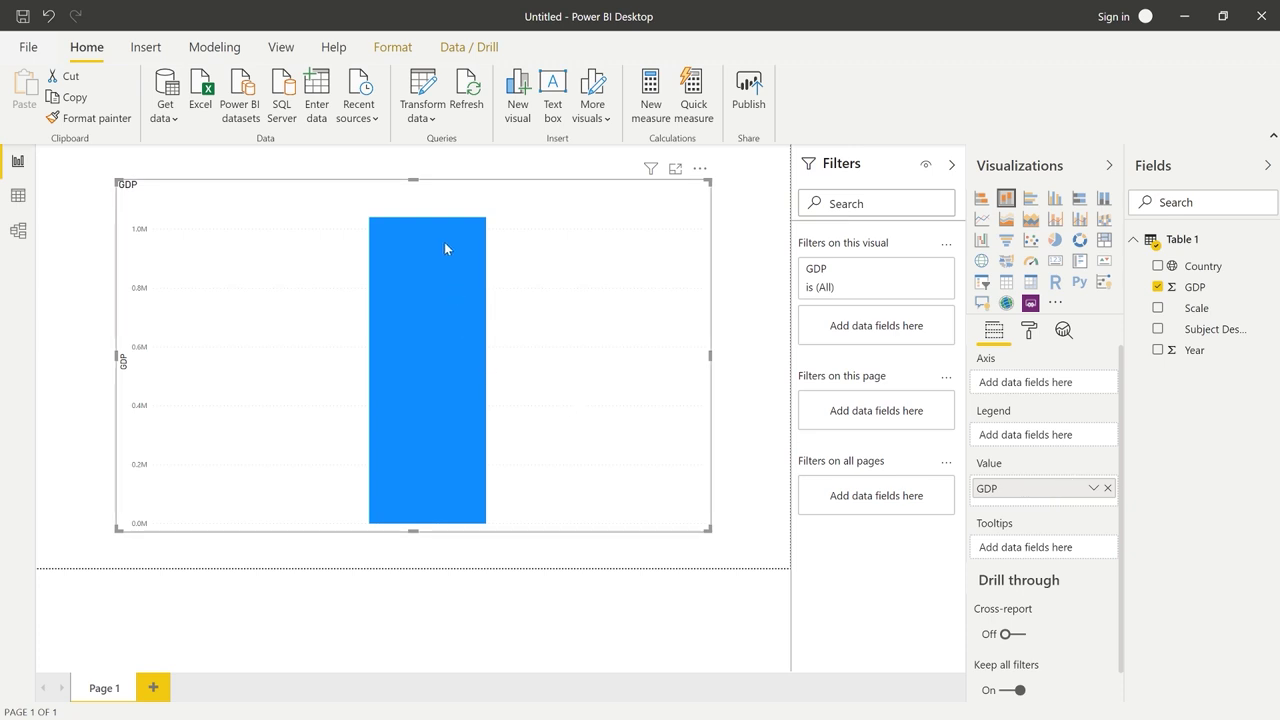
mouse_move(426, 236)
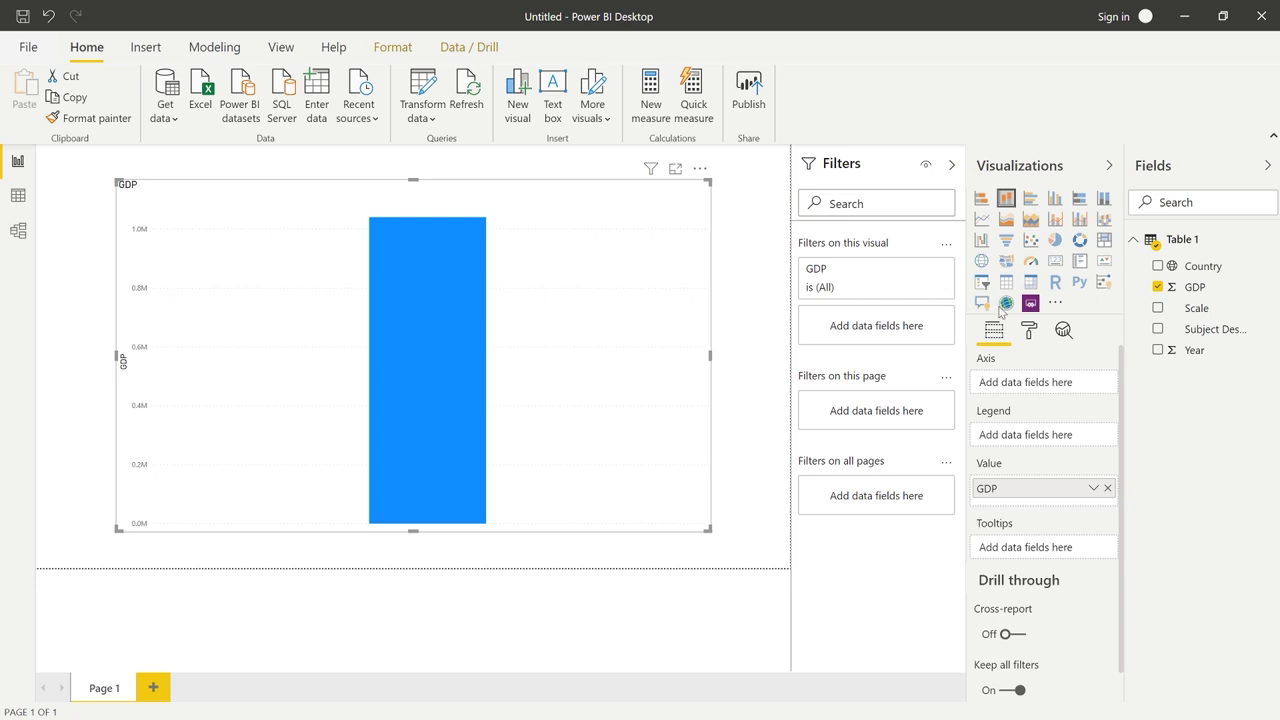
left_click_drag(1195, 359, 1070, 386)
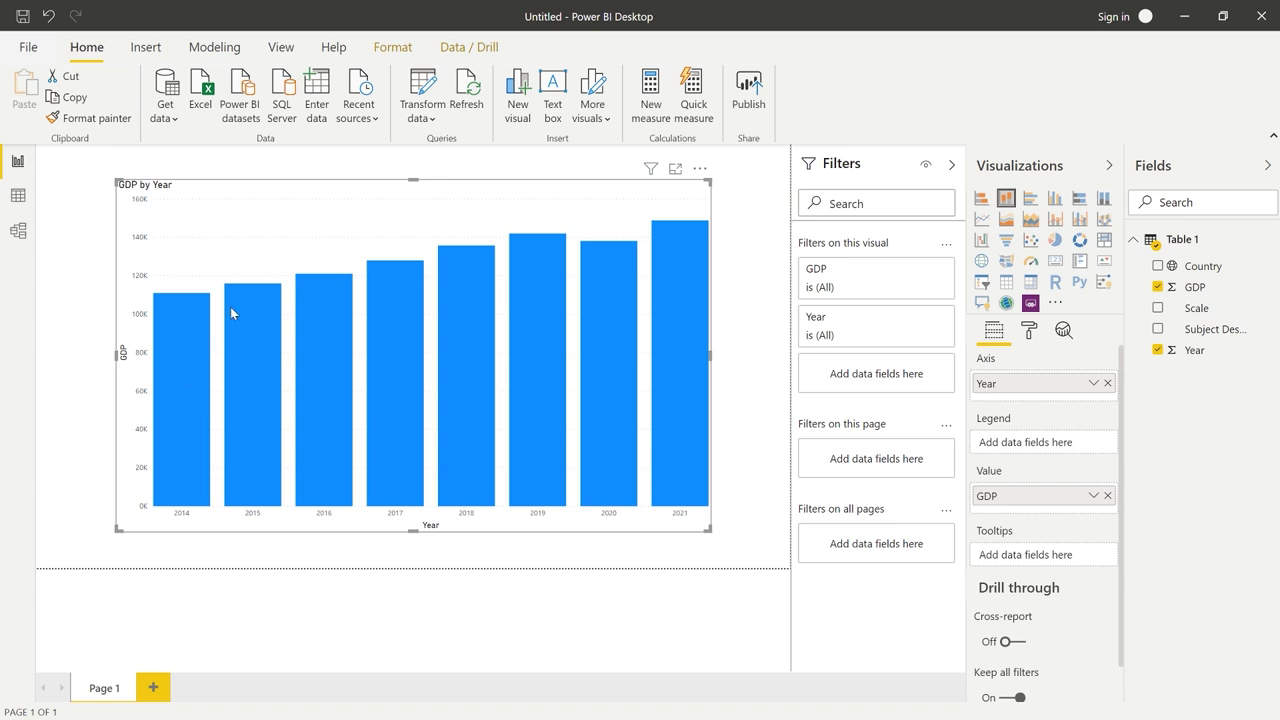
mouse_move(686, 296)
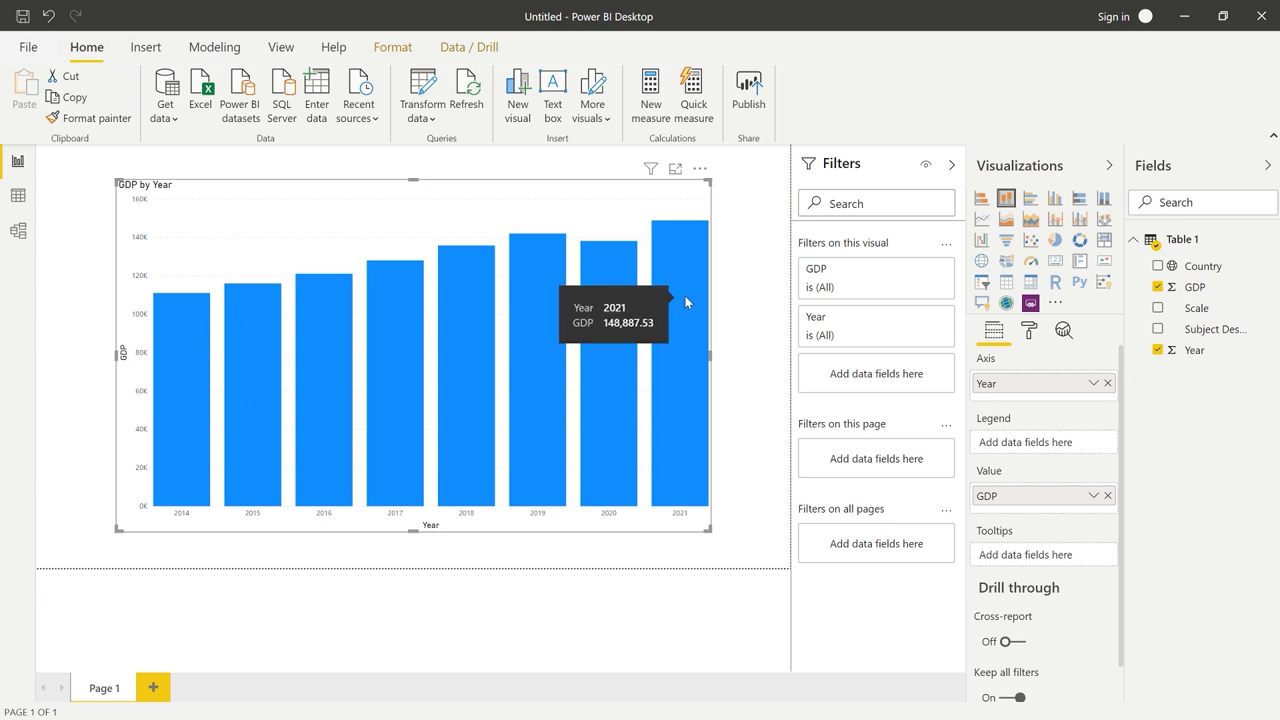
mouse_move(333, 330)
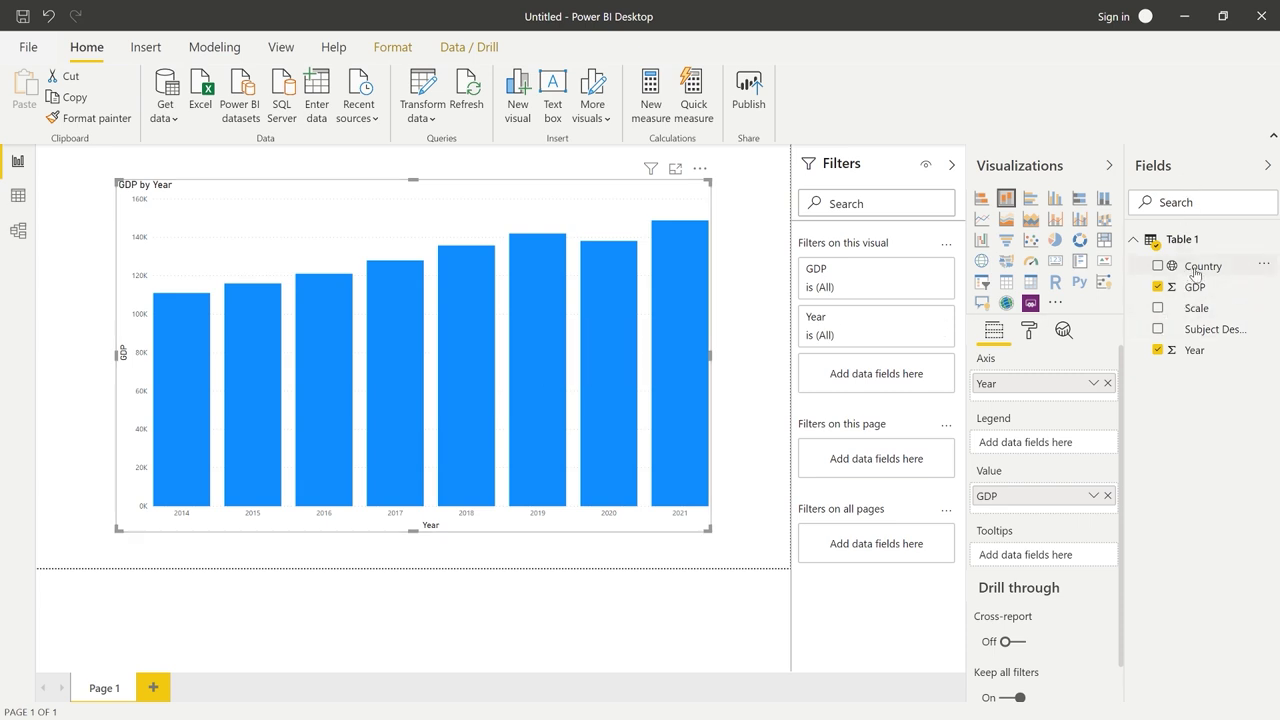
Add Country as the chart legend to stack each year's GDP, then page through the legend
left_click_drag(1186, 276, 1056, 442)
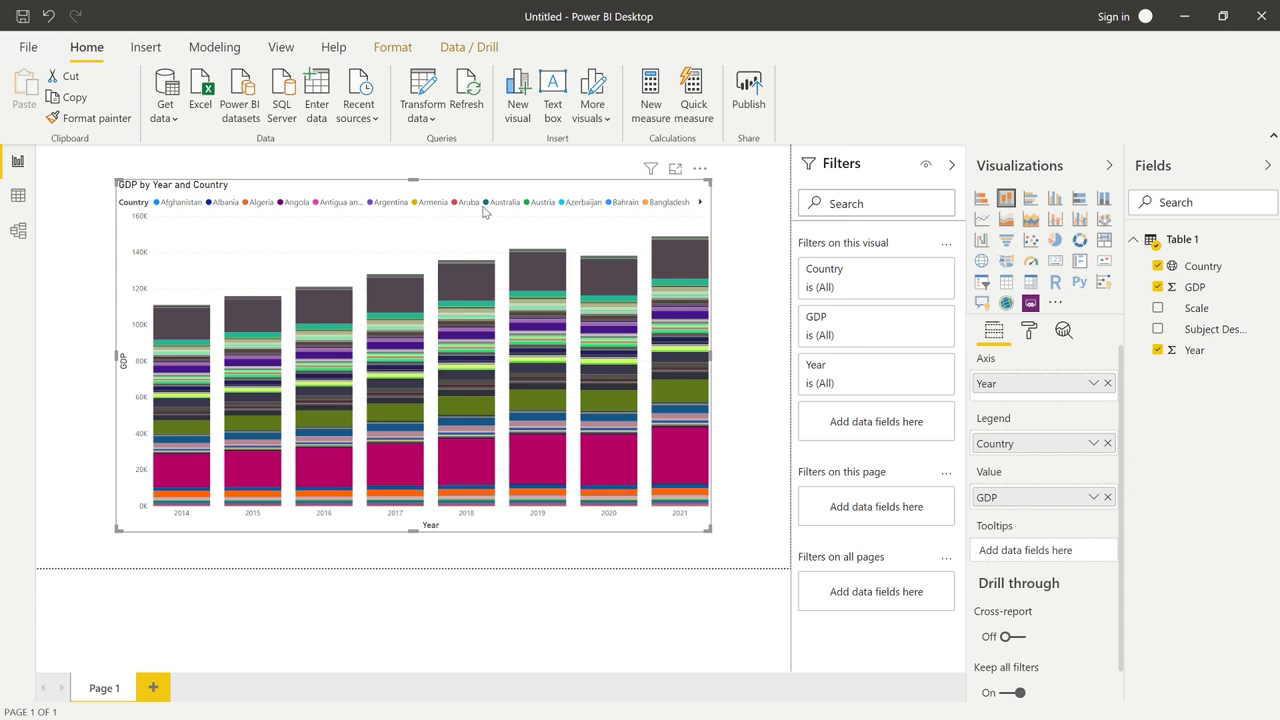
left_click(701, 203)
left_click(701, 203)
left_click(701, 203)
left_click(701, 203)
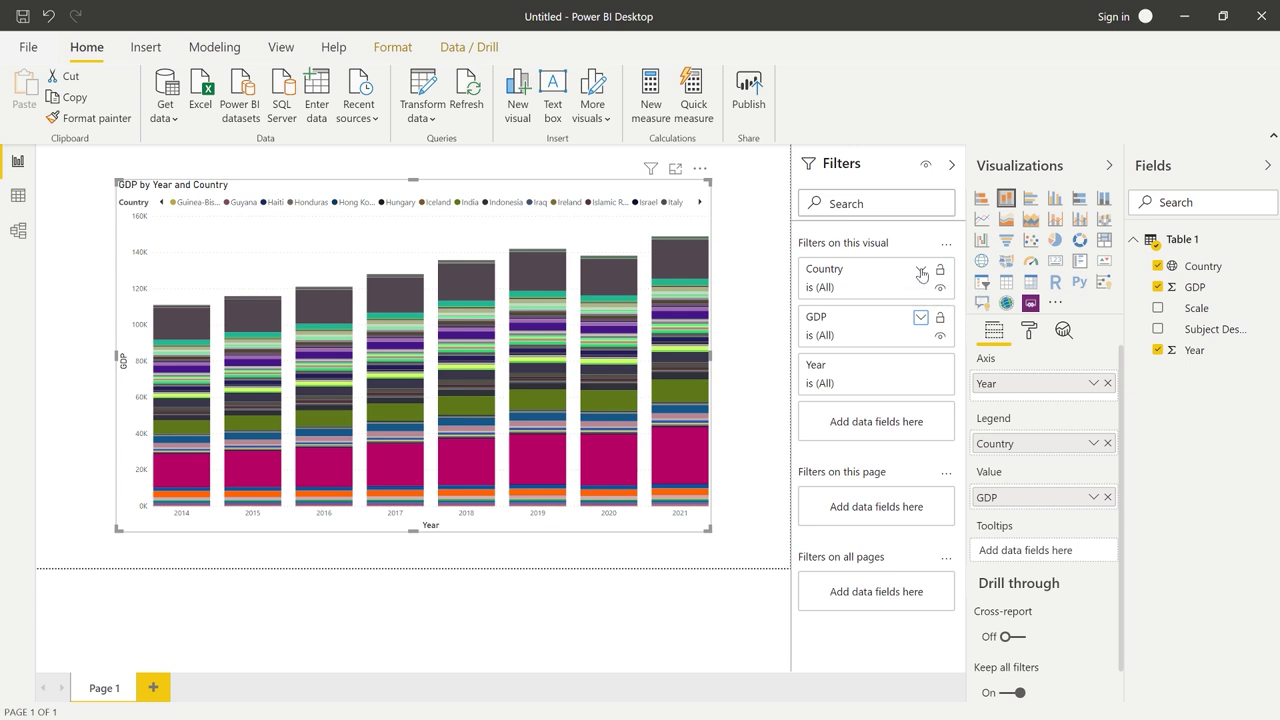
Apply a Top N filter on Country keeping the top 10 countries by GDP
left_click(920, 270)
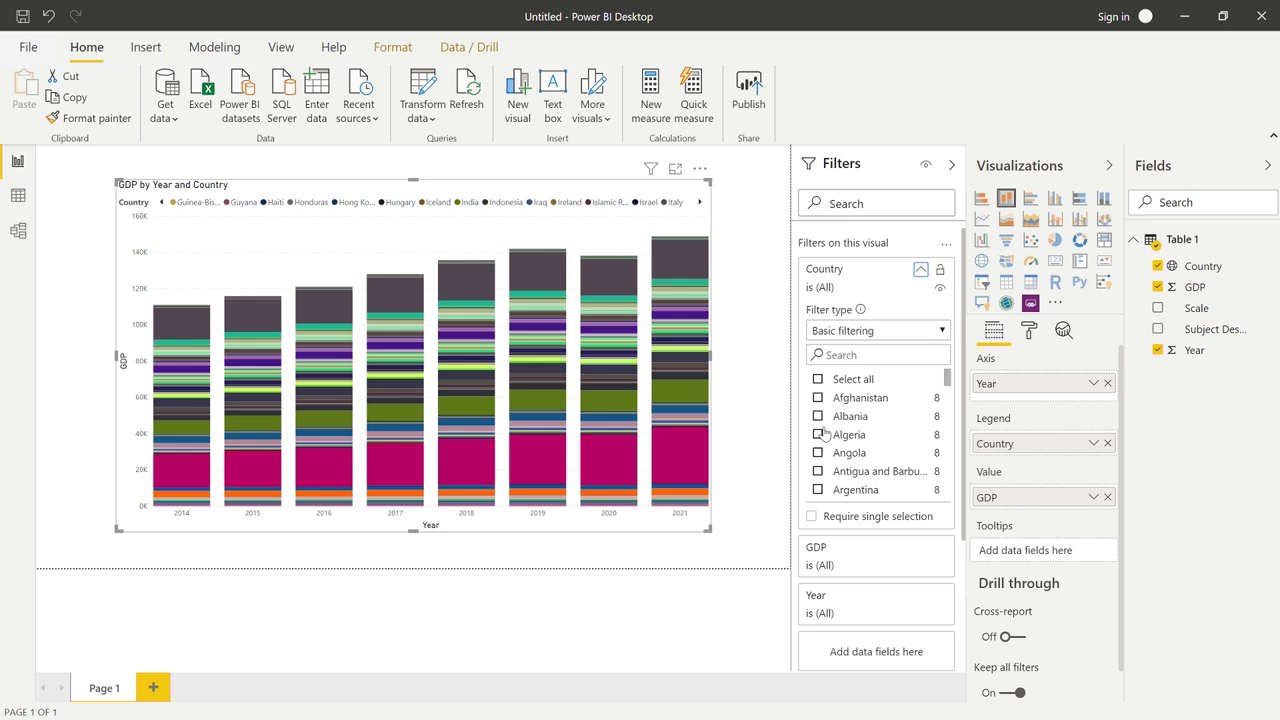
left_click(943, 331)
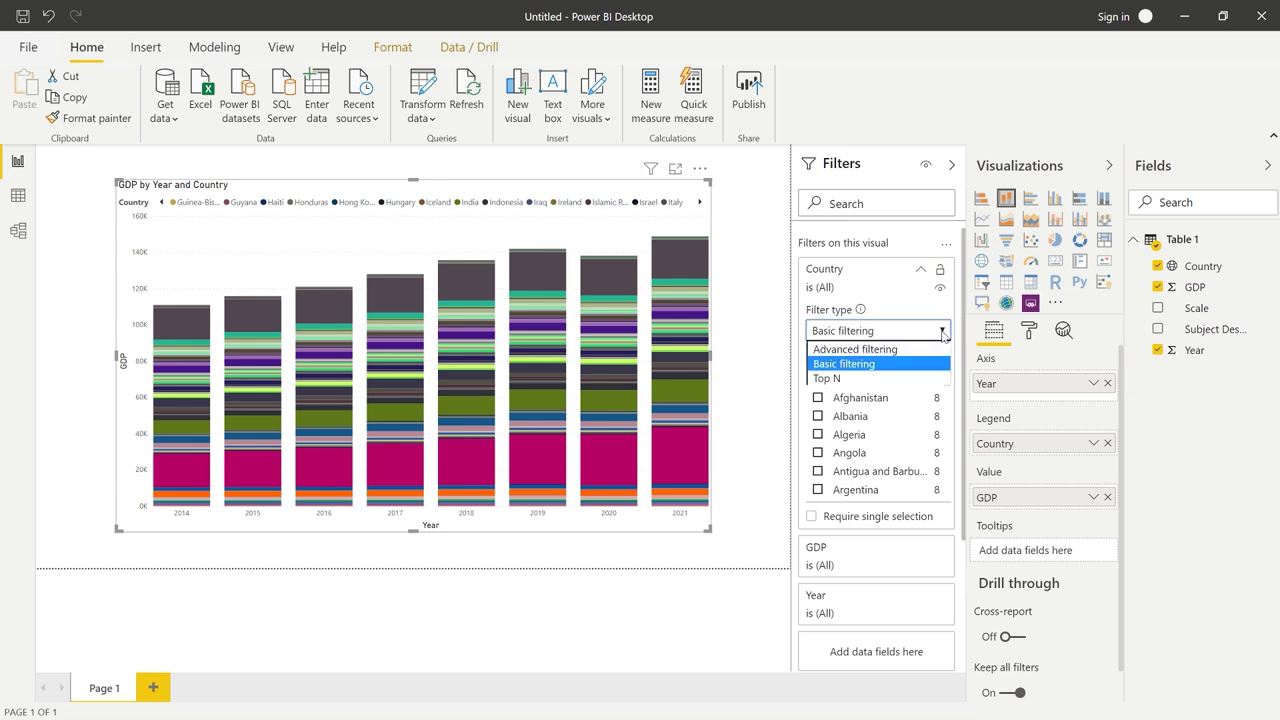
left_click(822, 379)
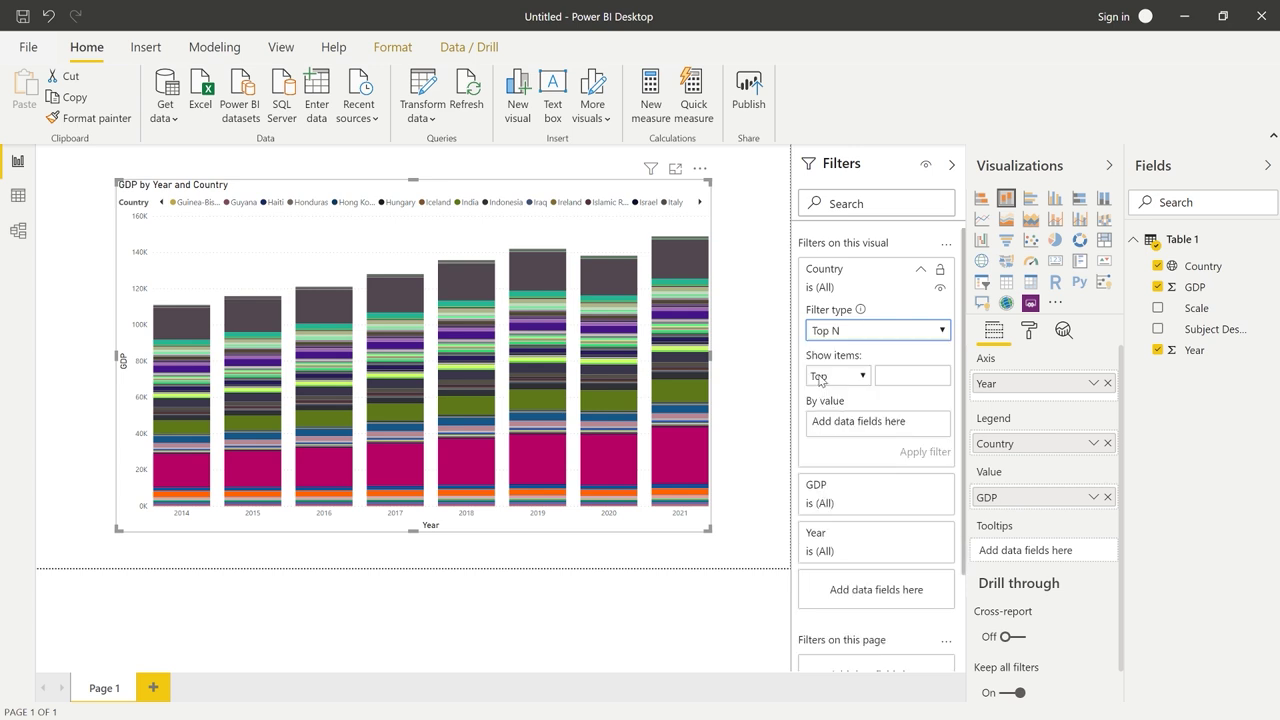
left_click(881, 376)
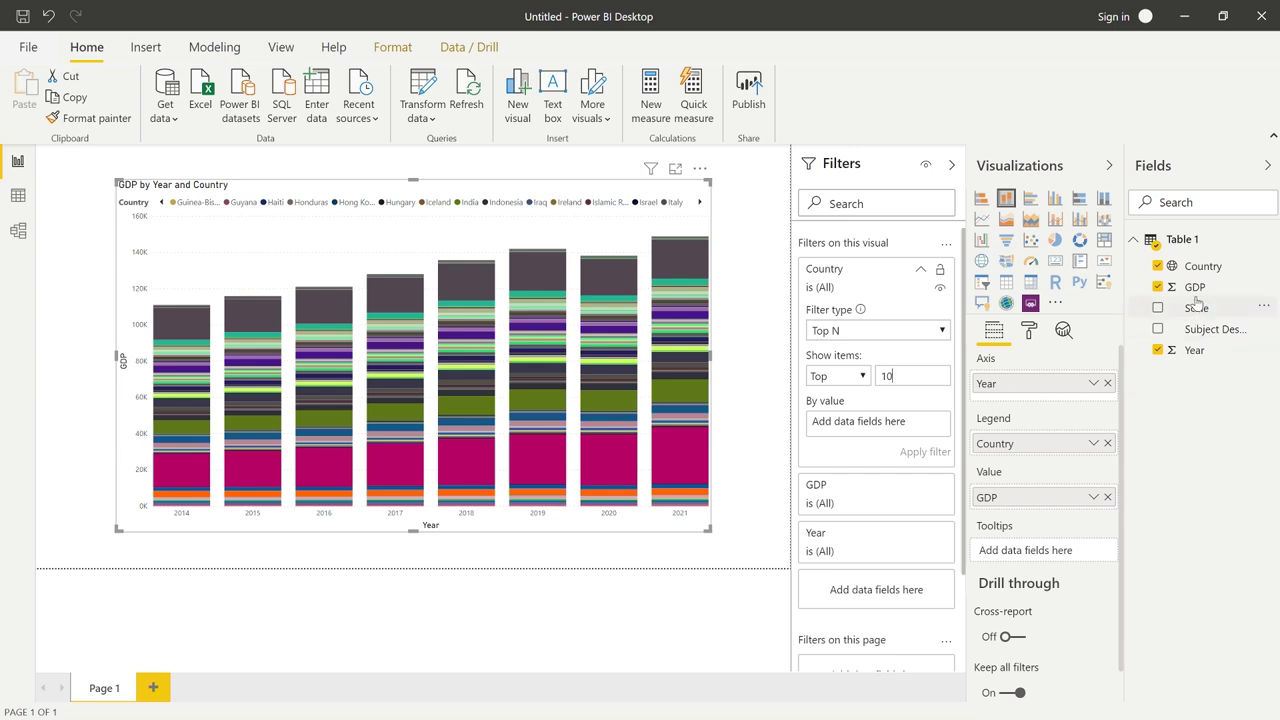
left_click_drag(1198, 287, 860, 425)
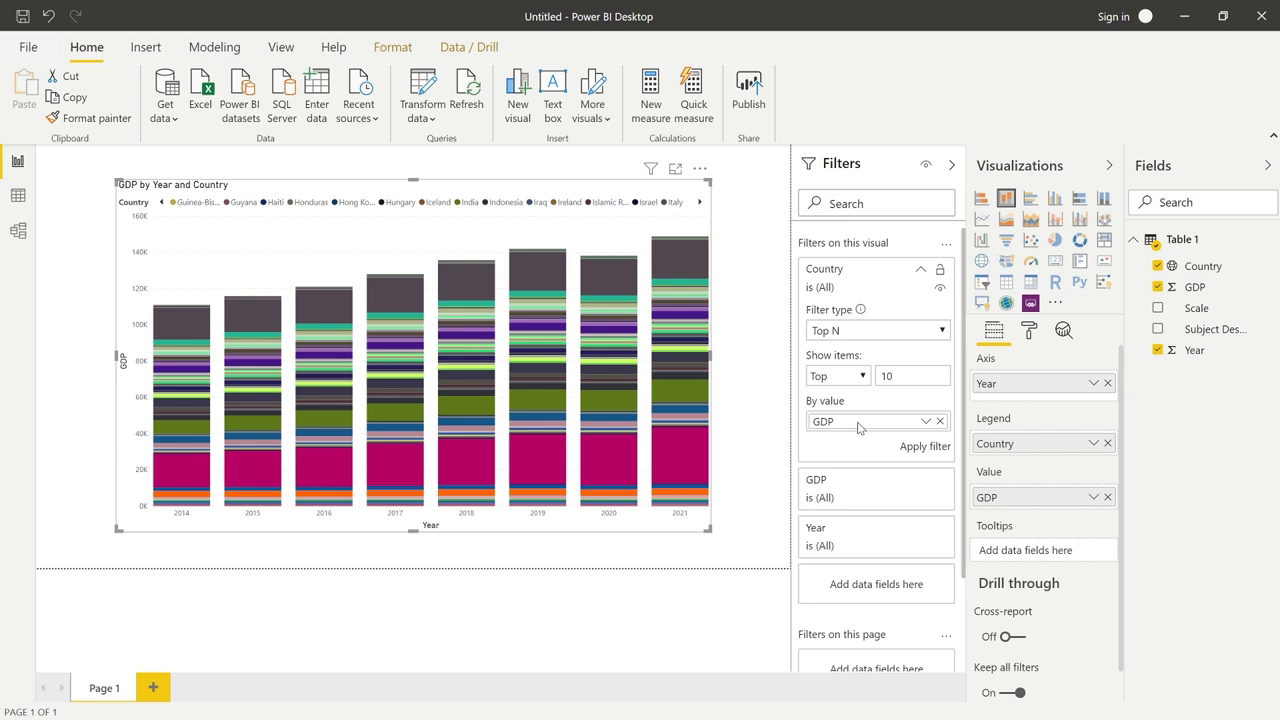
left_click(922, 447)
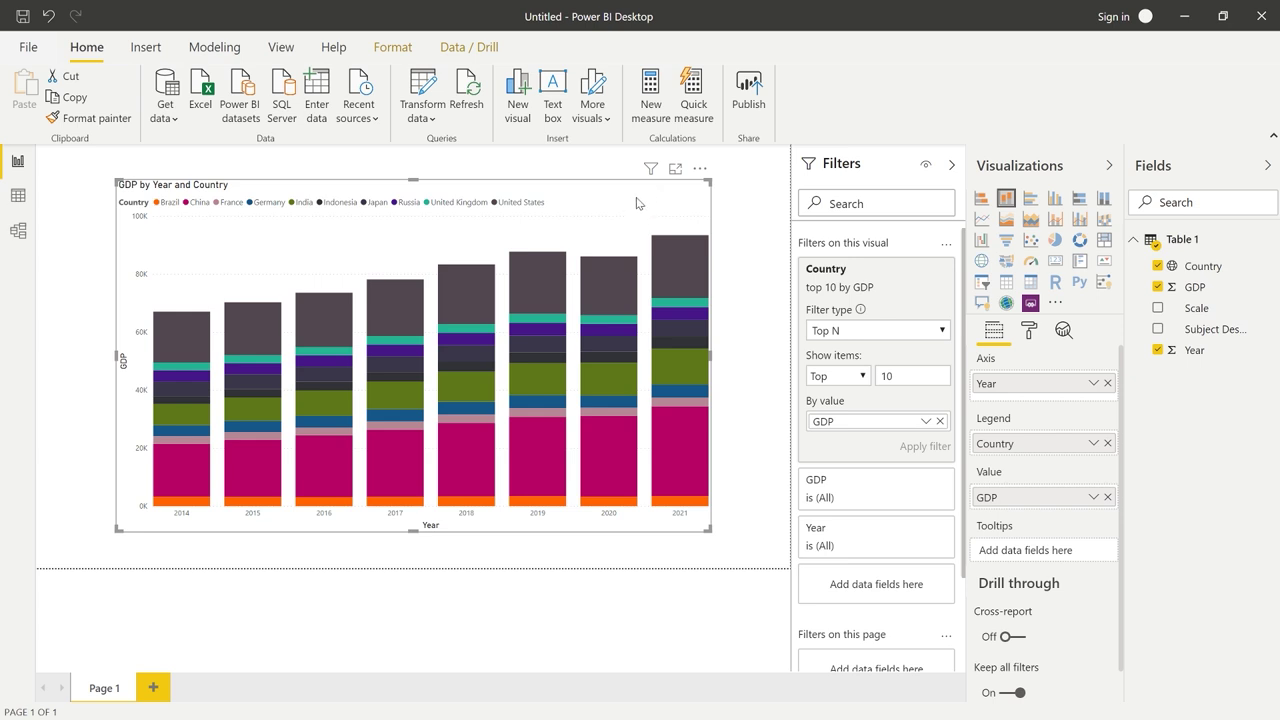
Convert the chart to a Map visual and remove Year from the Legend well
left_click(981, 262)
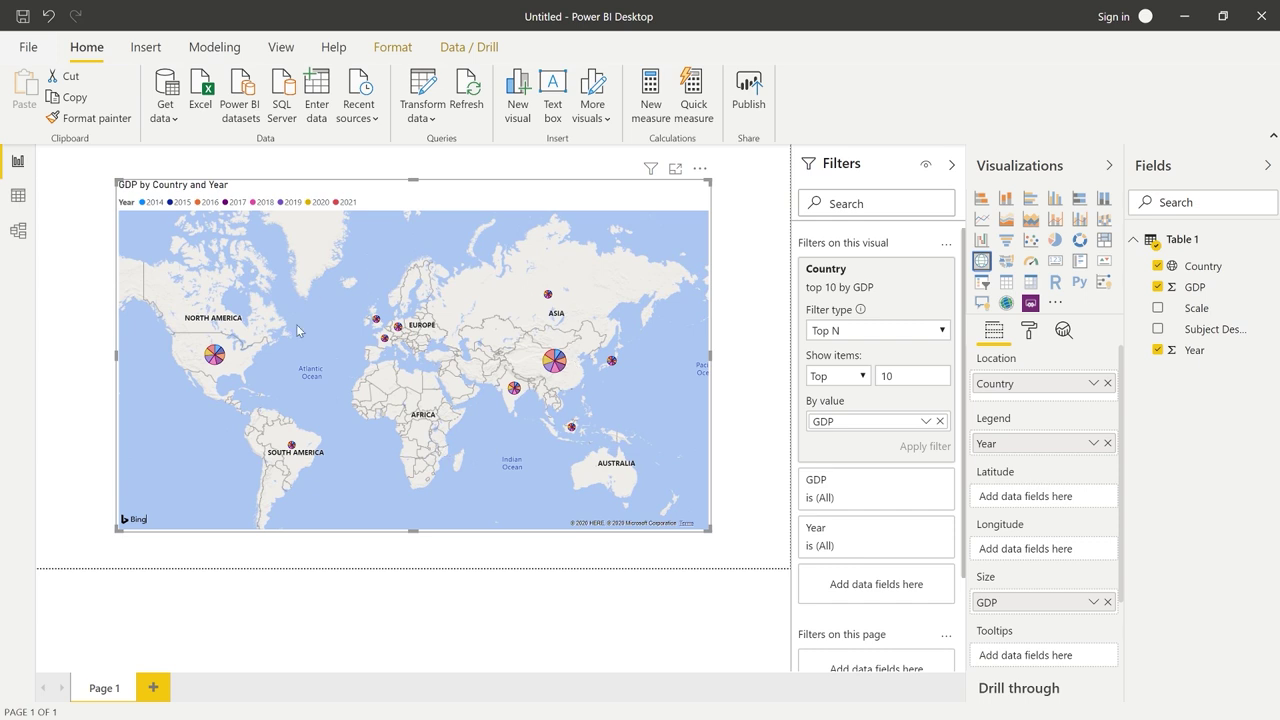
mouse_move(385, 341)
mouse_move(209, 362)
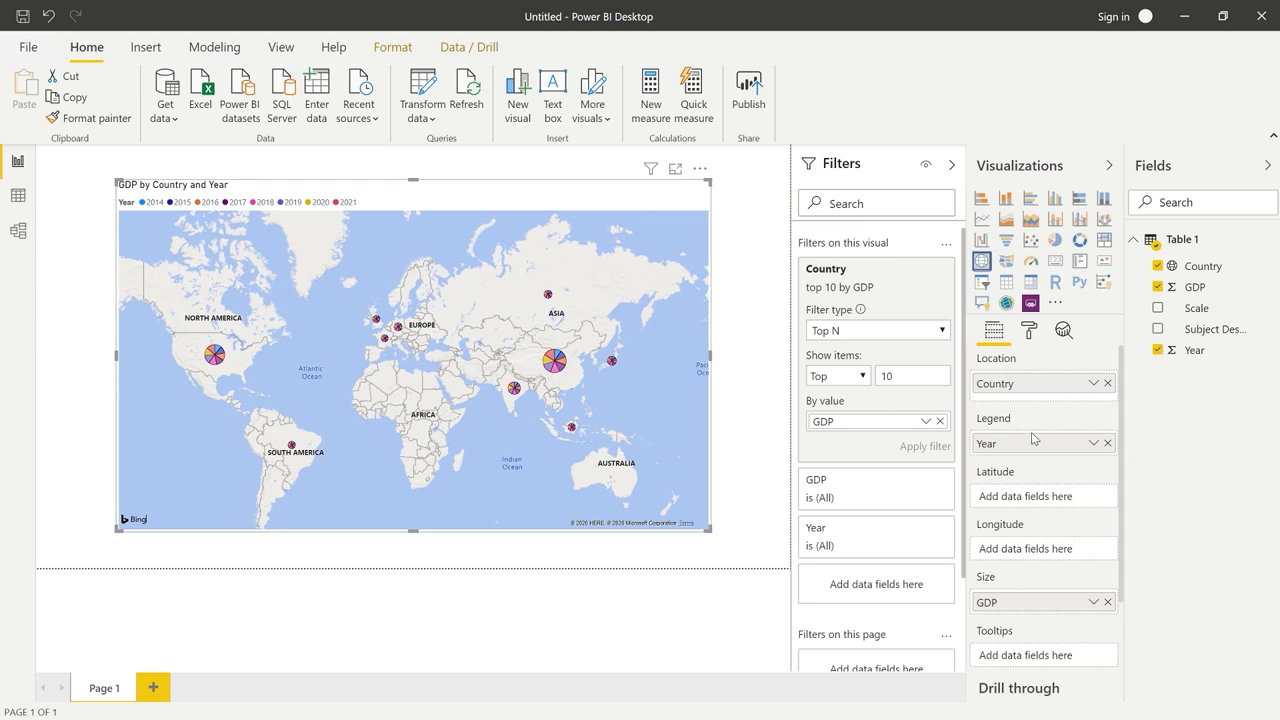
left_click(1108, 444)
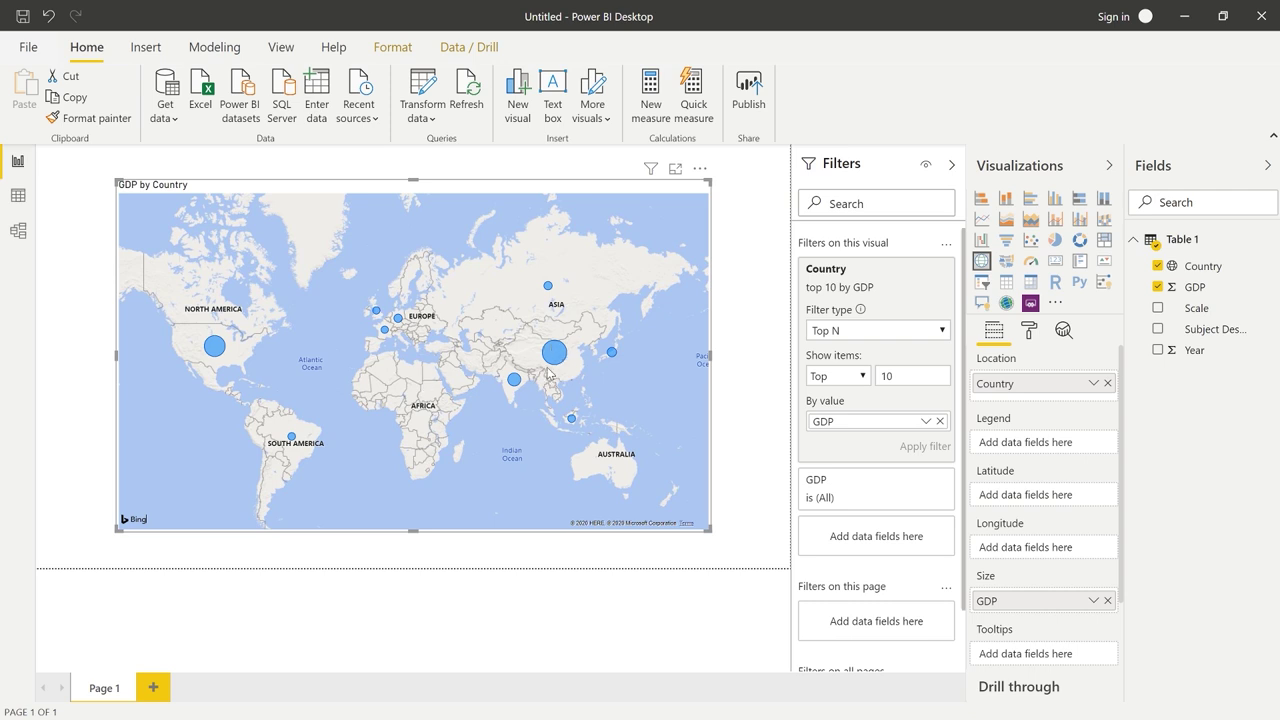
mouse_move(551, 362)
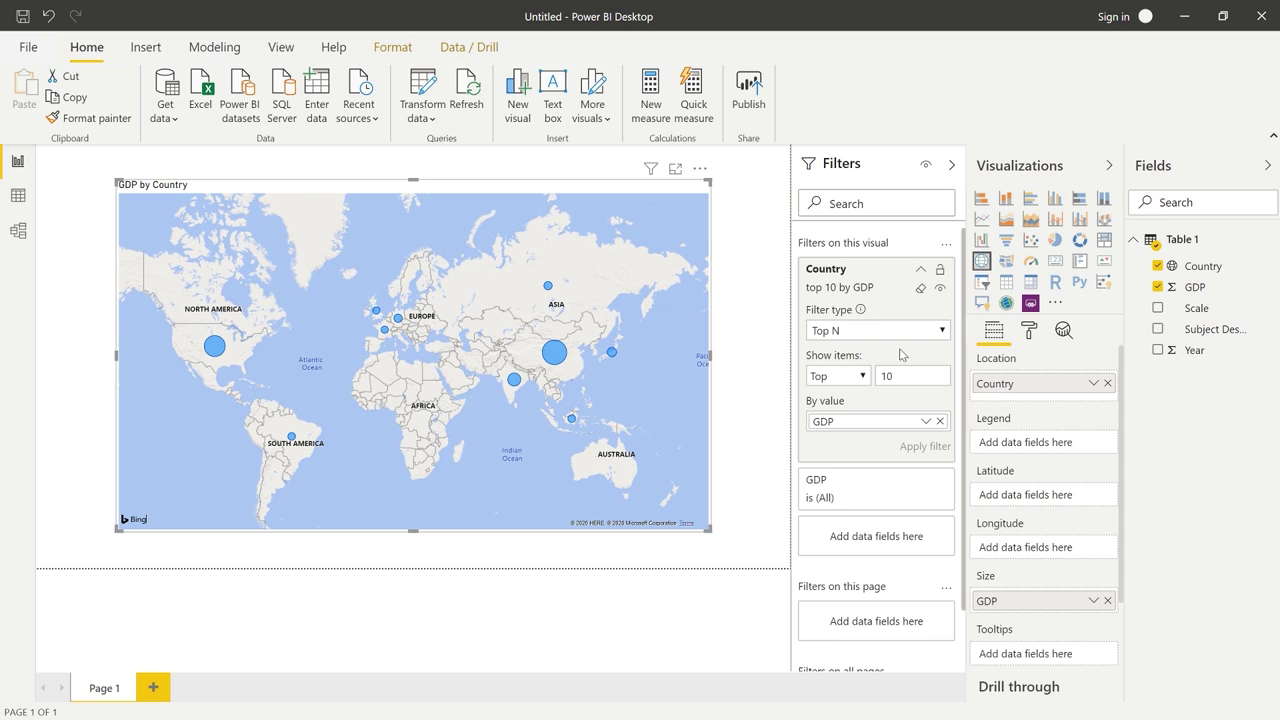
Turn Category labels On in the map's Format settings to show country names
left_click(1029, 332)
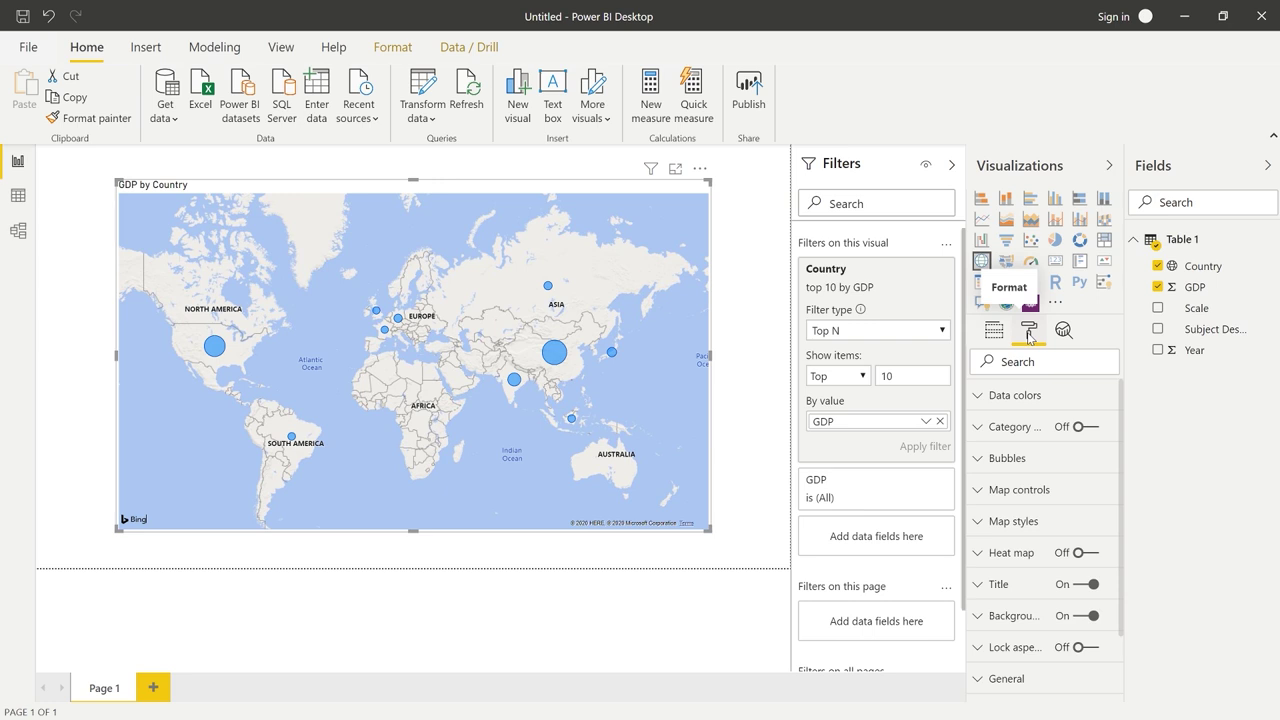
left_click(1082, 427)
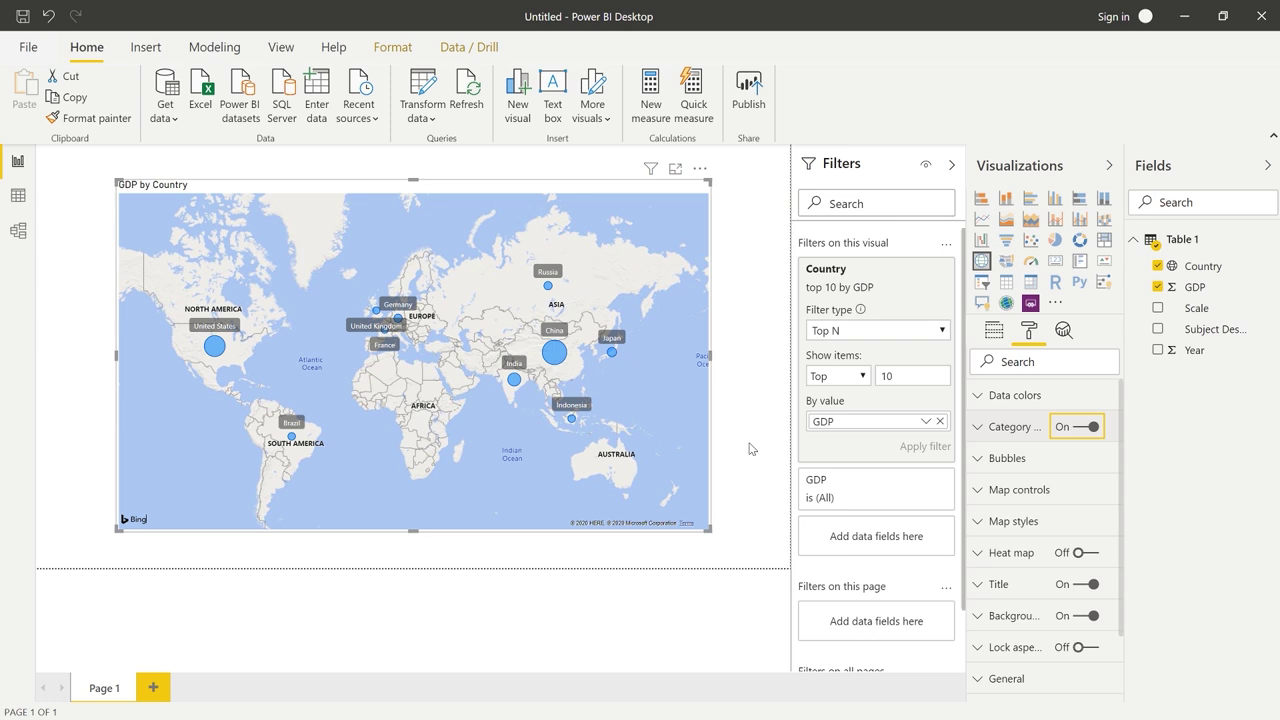
Save the map report as the Power BI file 'initial-project.pbix' on the Desktop
left_click(21, 18)
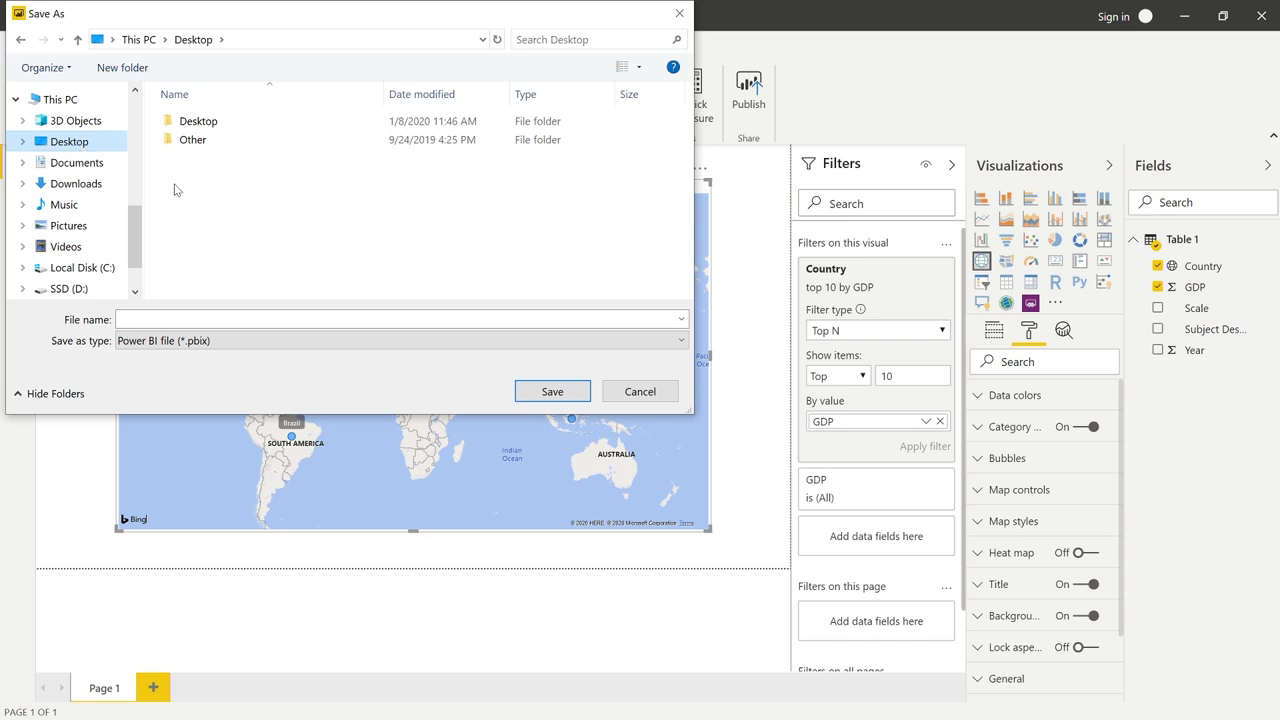
left_click(175, 319)
type("wo")
key("BackSpace")
key("BackSpace")
type("in")
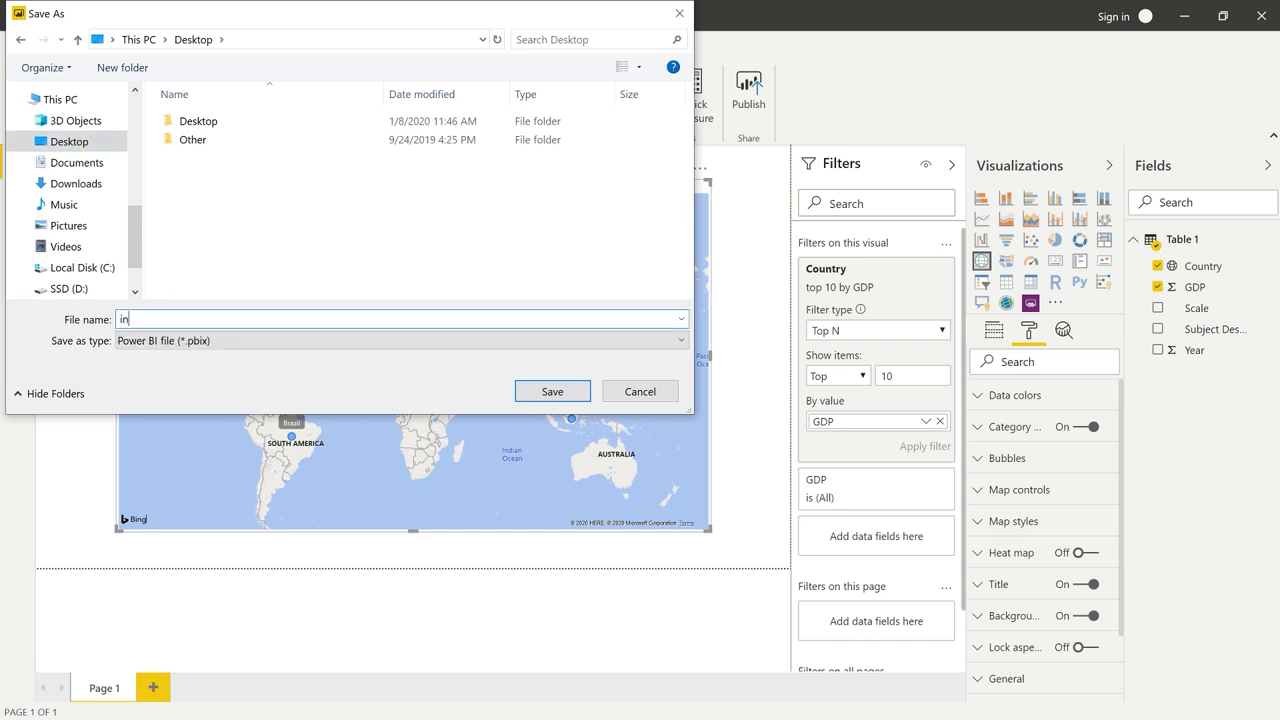
type("itial-project")
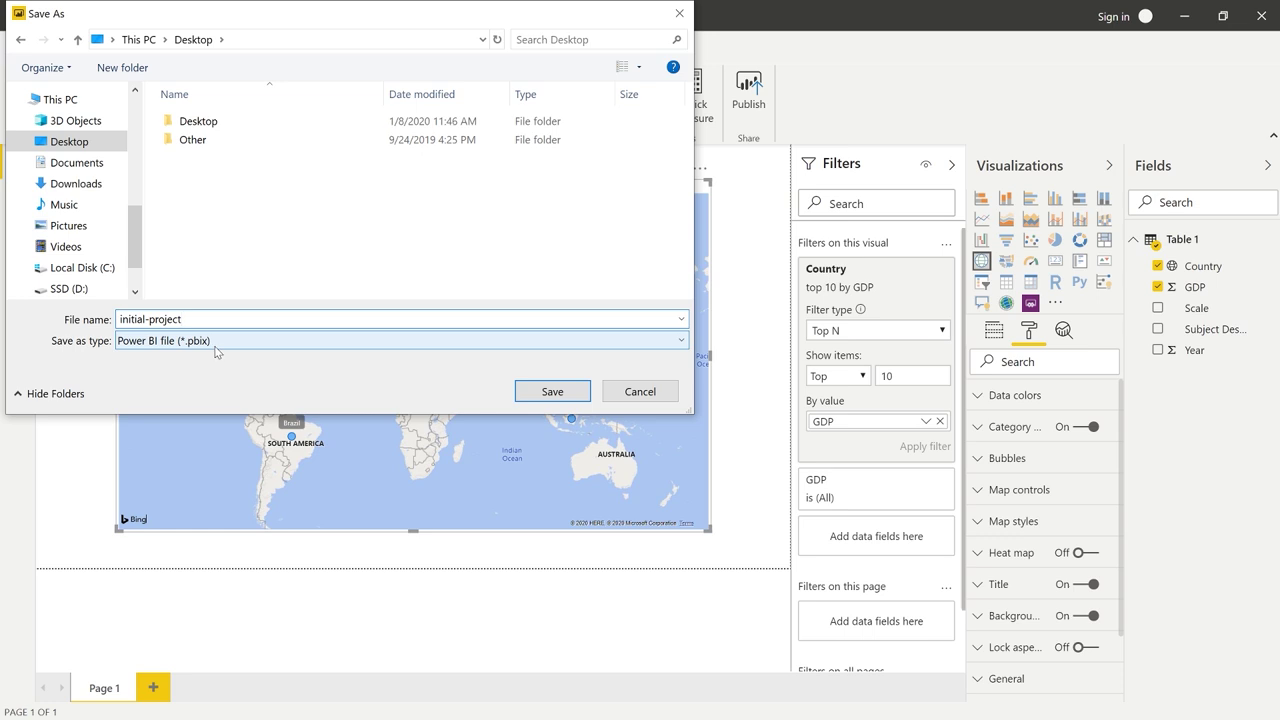
left_click(548, 393)
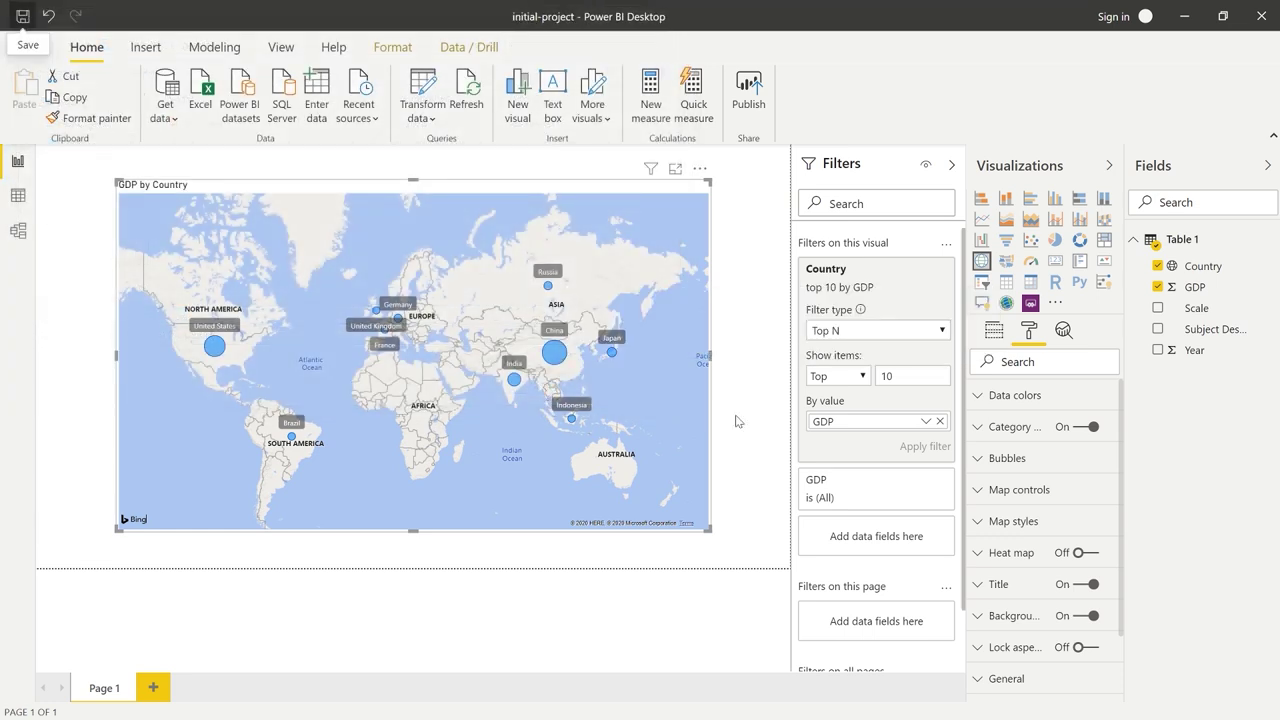
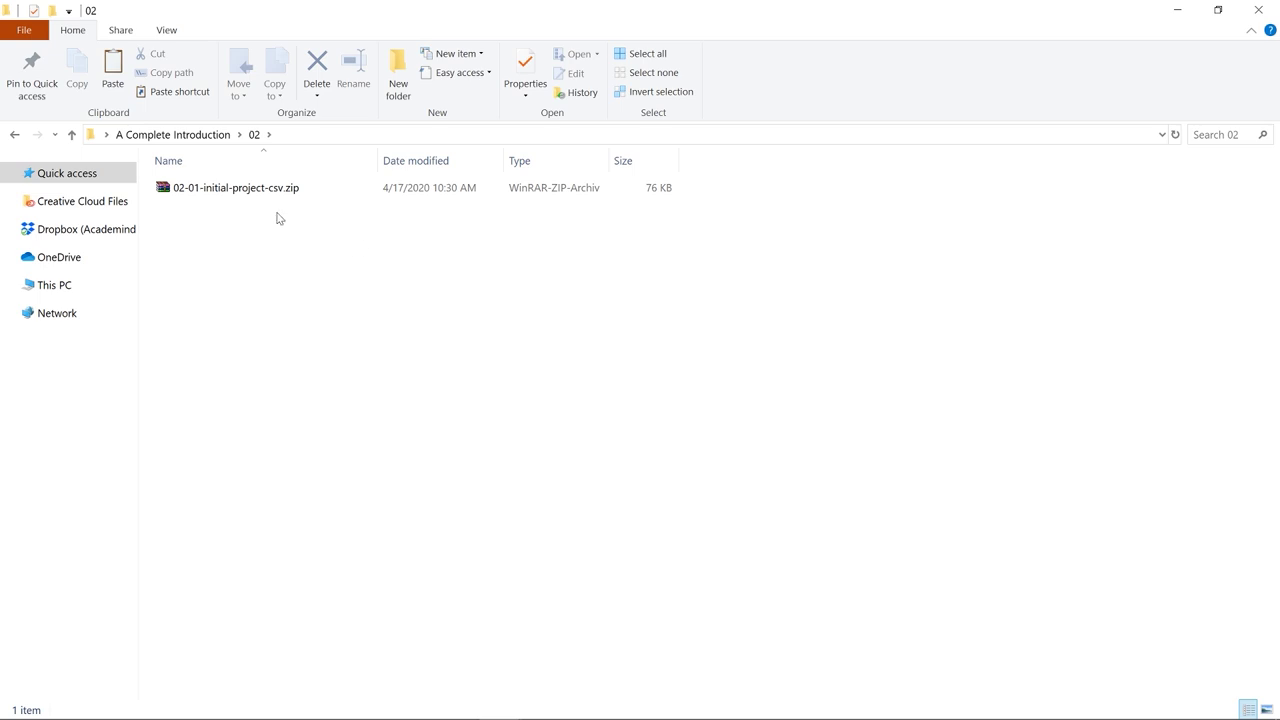
Open the 02-01-initial-project-csv.zip archive in WinRAR and inspect its Source folder
left_click(215, 194)
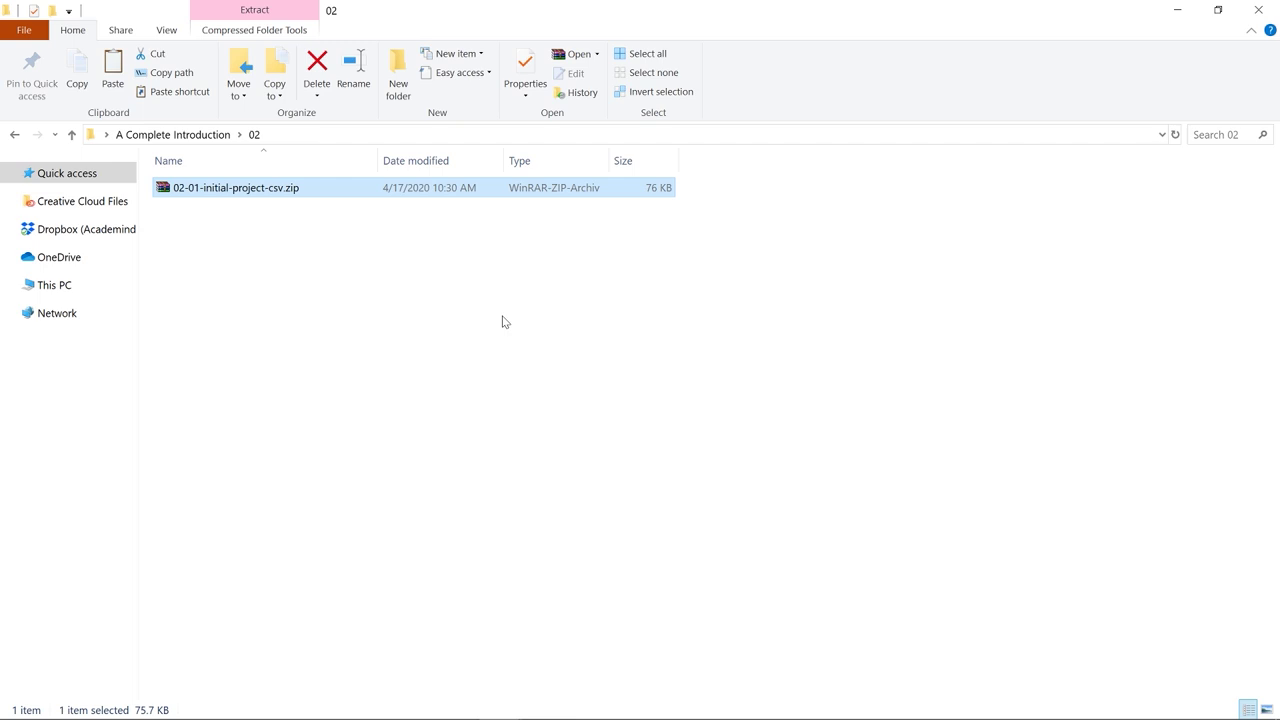
double_click(323, 196)
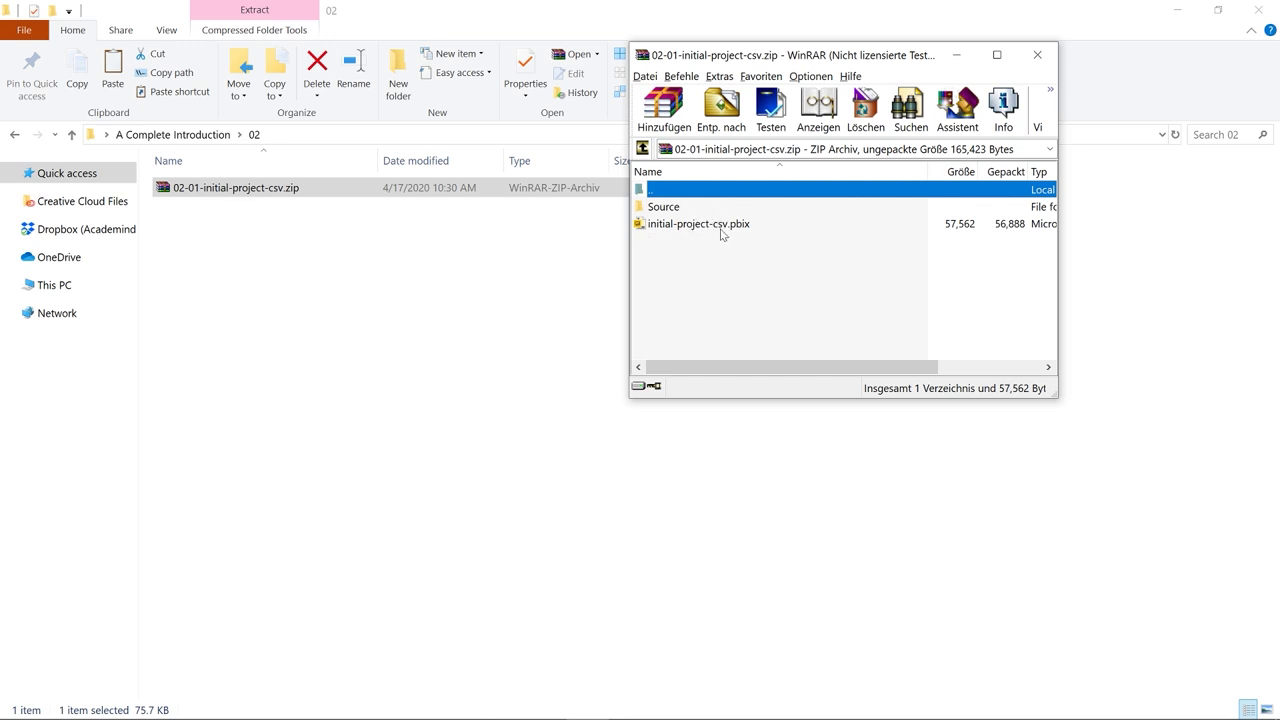
double_click(680, 208)
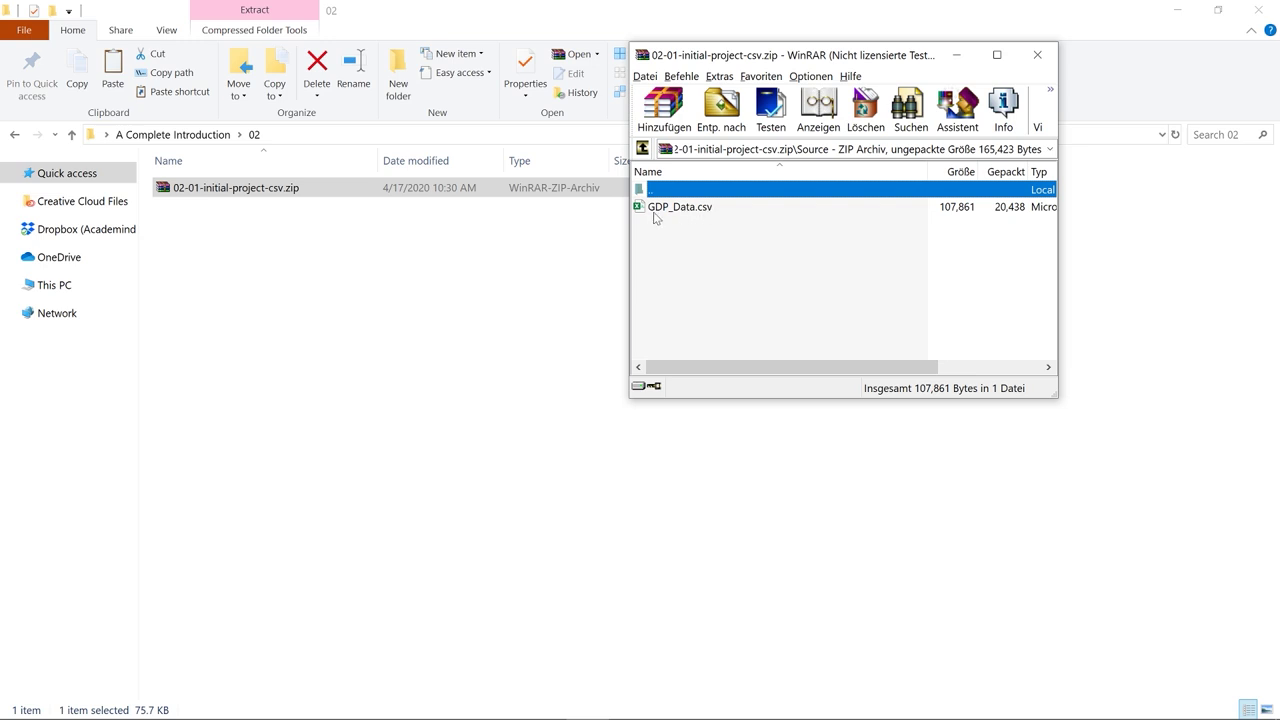
key("BackSpace")
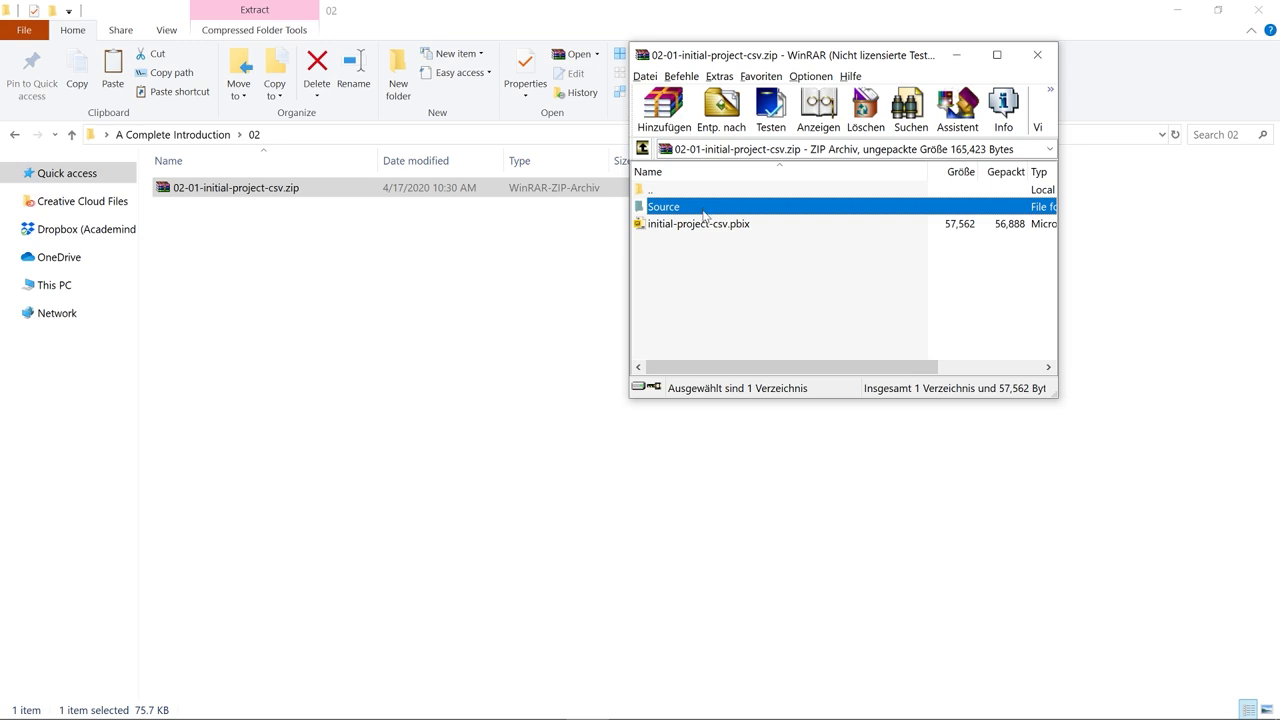
Drag the Source folder and initial-project-csv.pbix out of the archive into folder 02
left_click(692, 225)
left_click(692, 208)
left_click(688, 230, "ctrl")
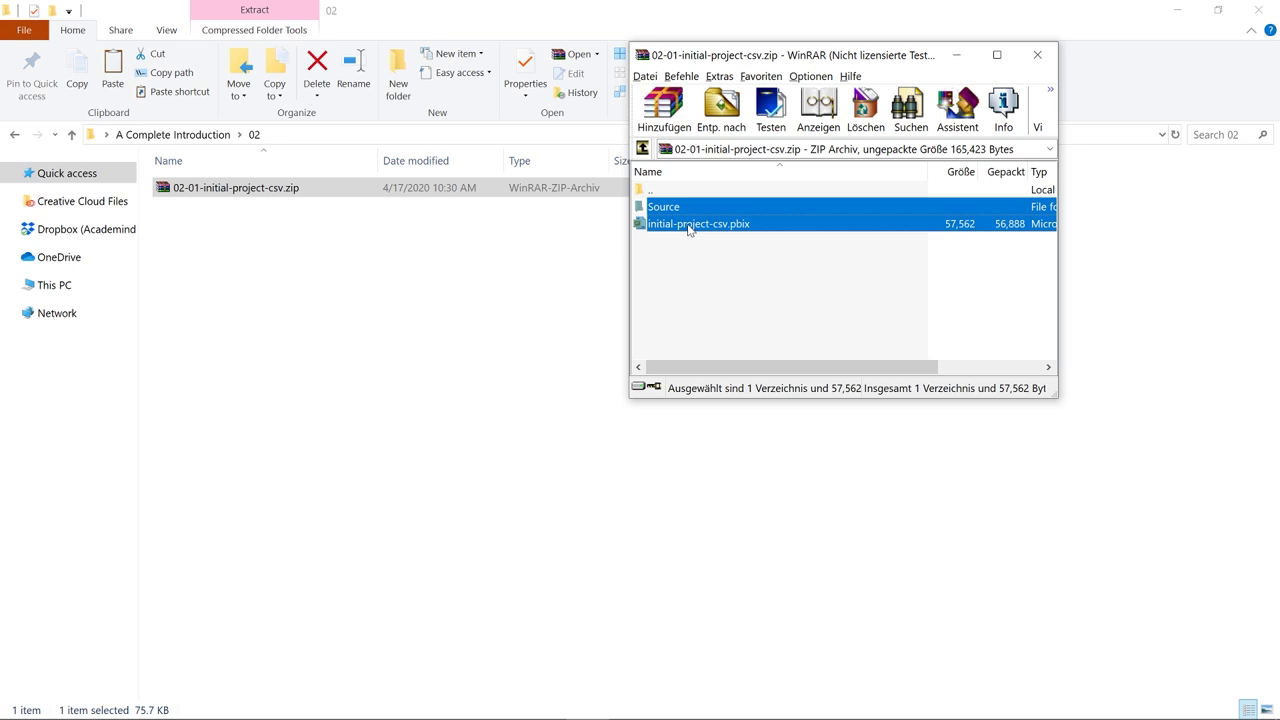
left_click_drag(665, 230, 240, 313)
Drop the extracted items into folder 02 and open initial-project-csv.pbix in Power BI Desktop
left_click(319, 299)
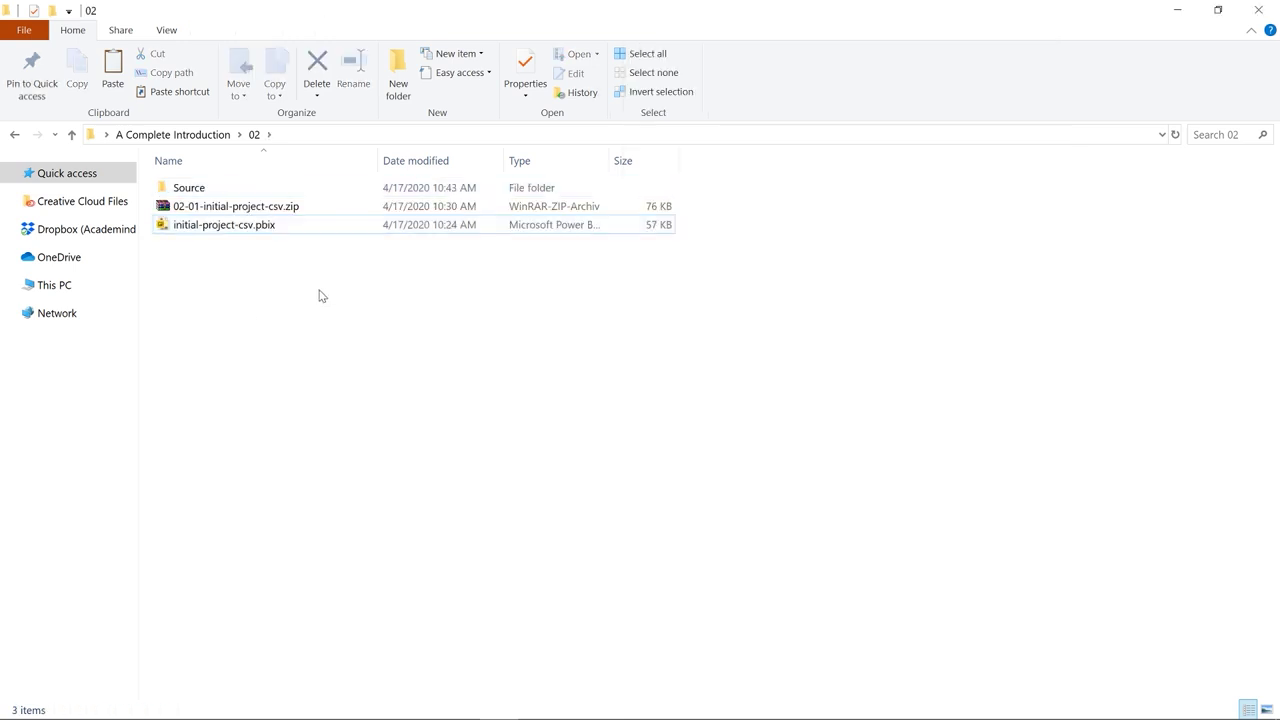
left_click(248, 231)
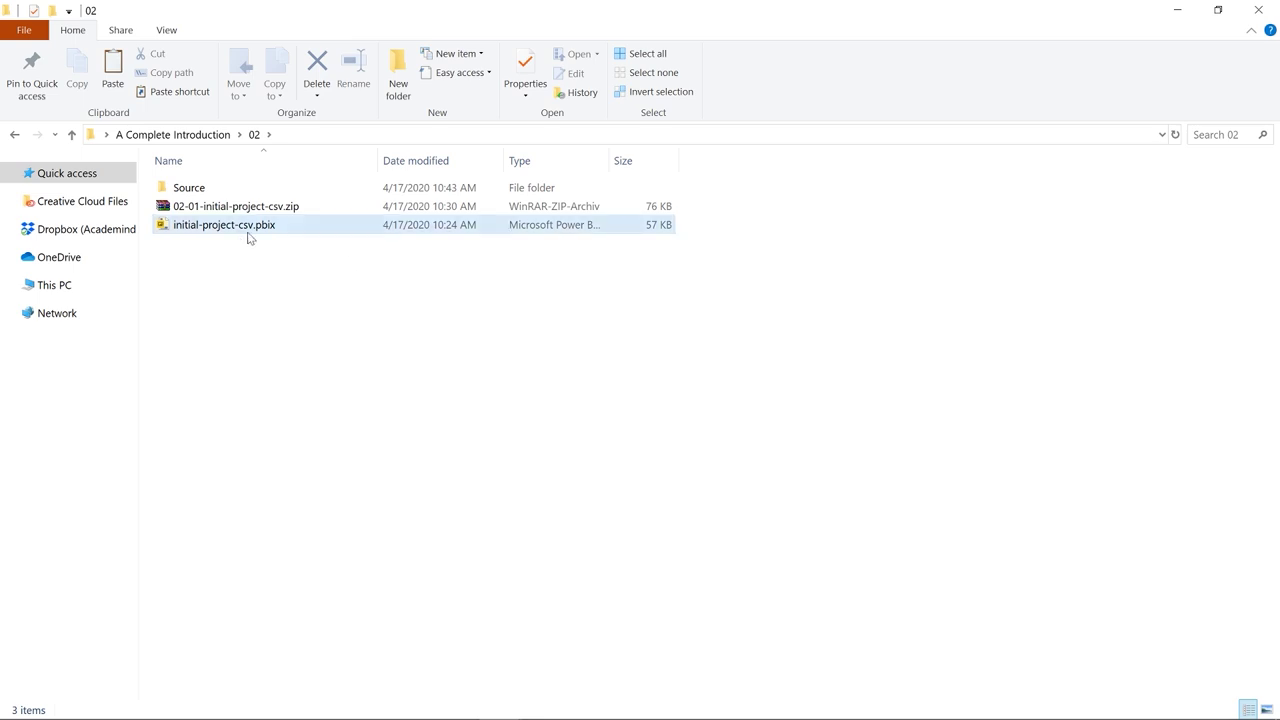
double_click(256, 229)
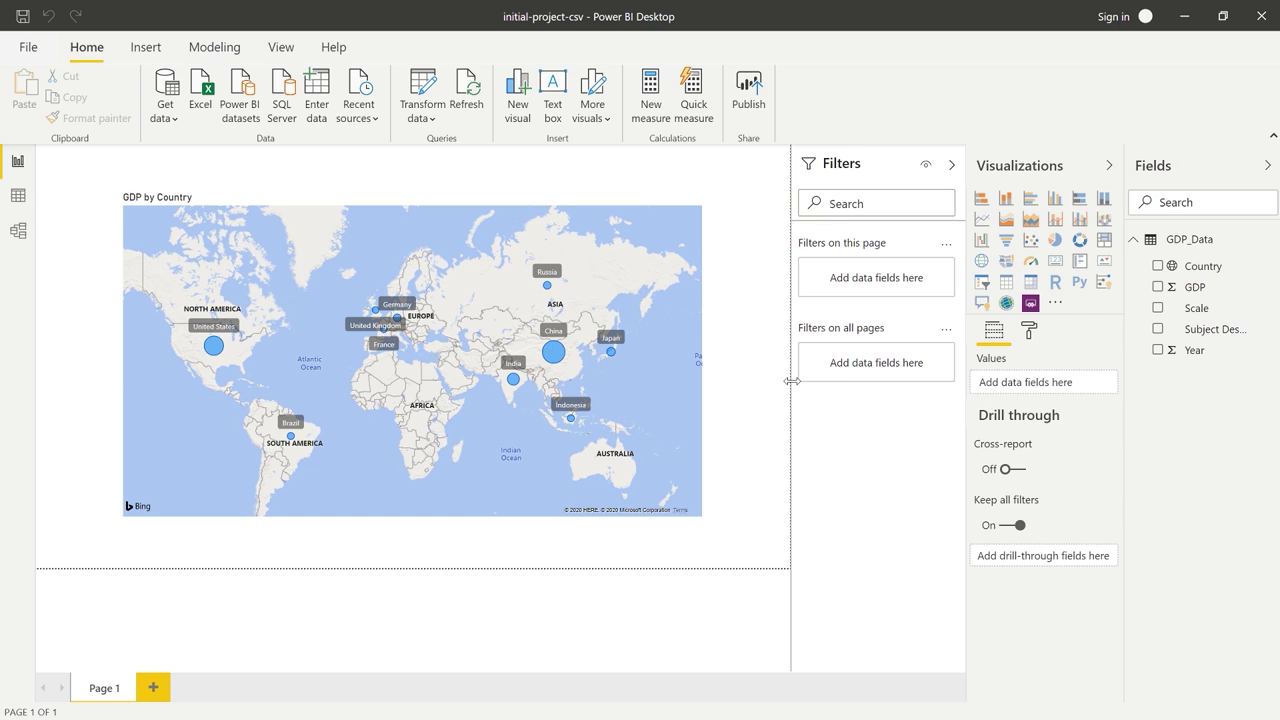
left_click(469, 93)
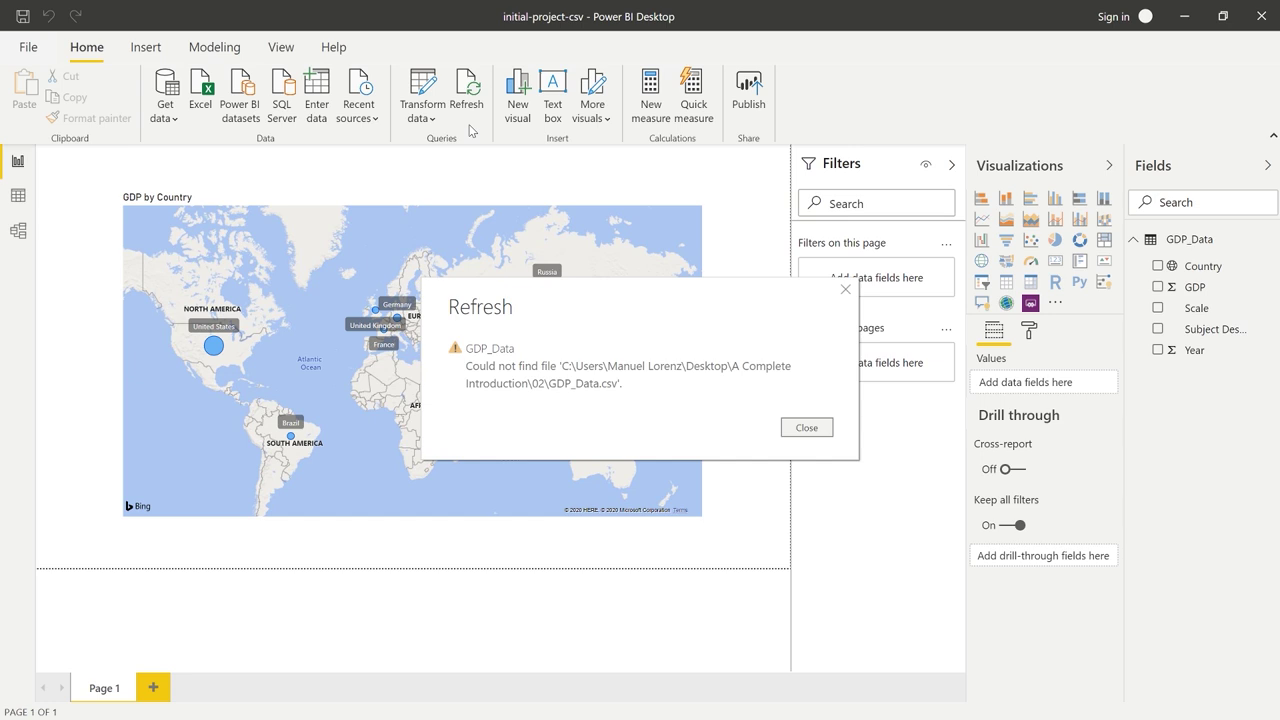
left_click(791, 430)
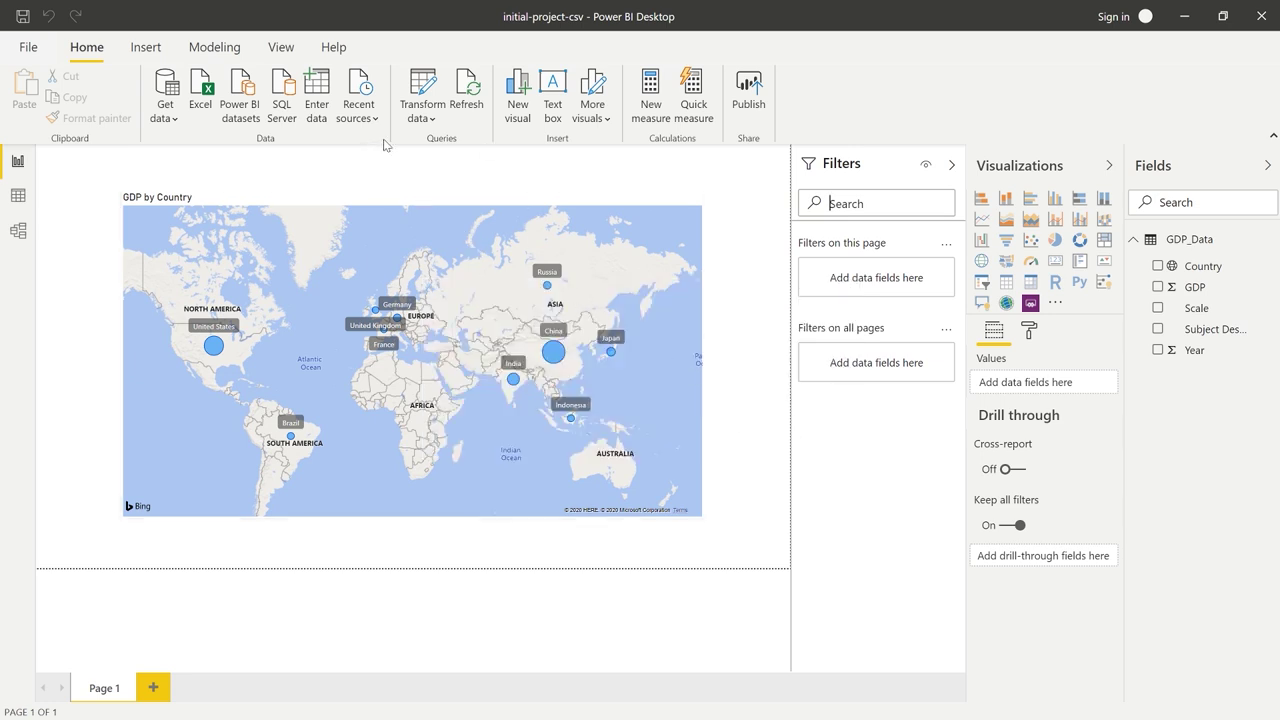
In Transform data's Data source settings, start changing the gdp_data.csv source
left_click(434, 120)
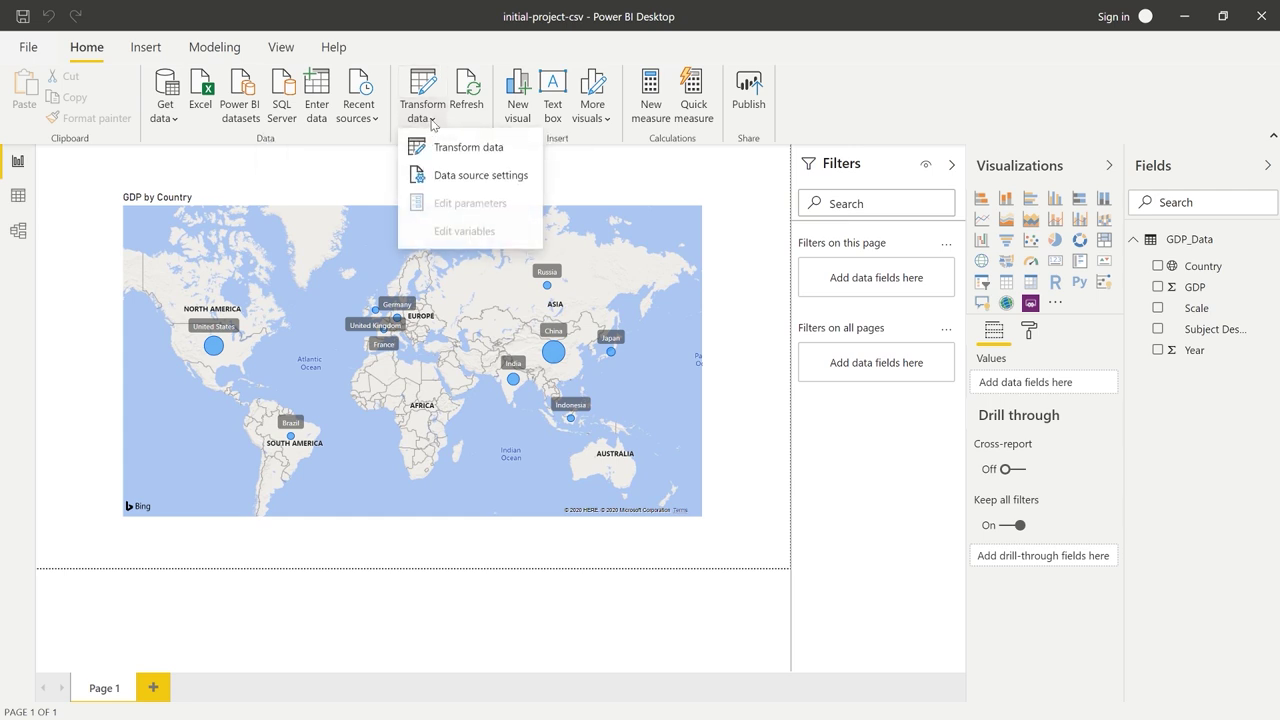
left_click(444, 176)
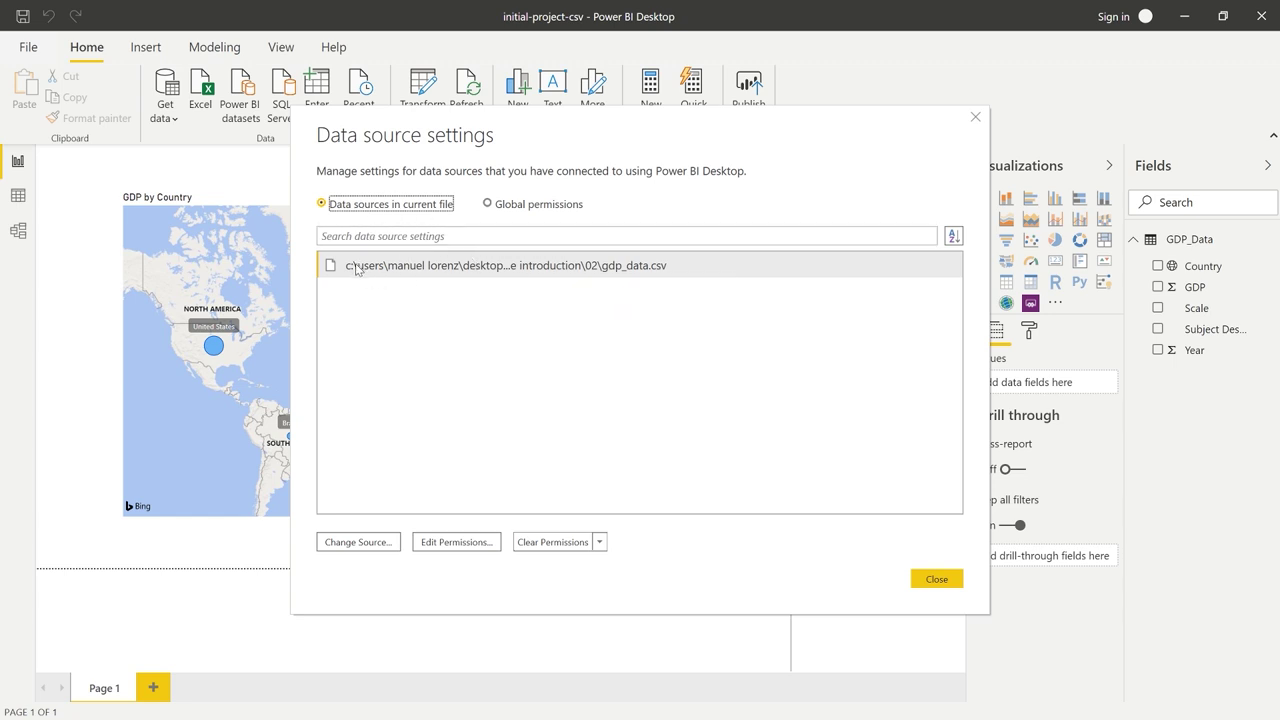
left_click(650, 272)
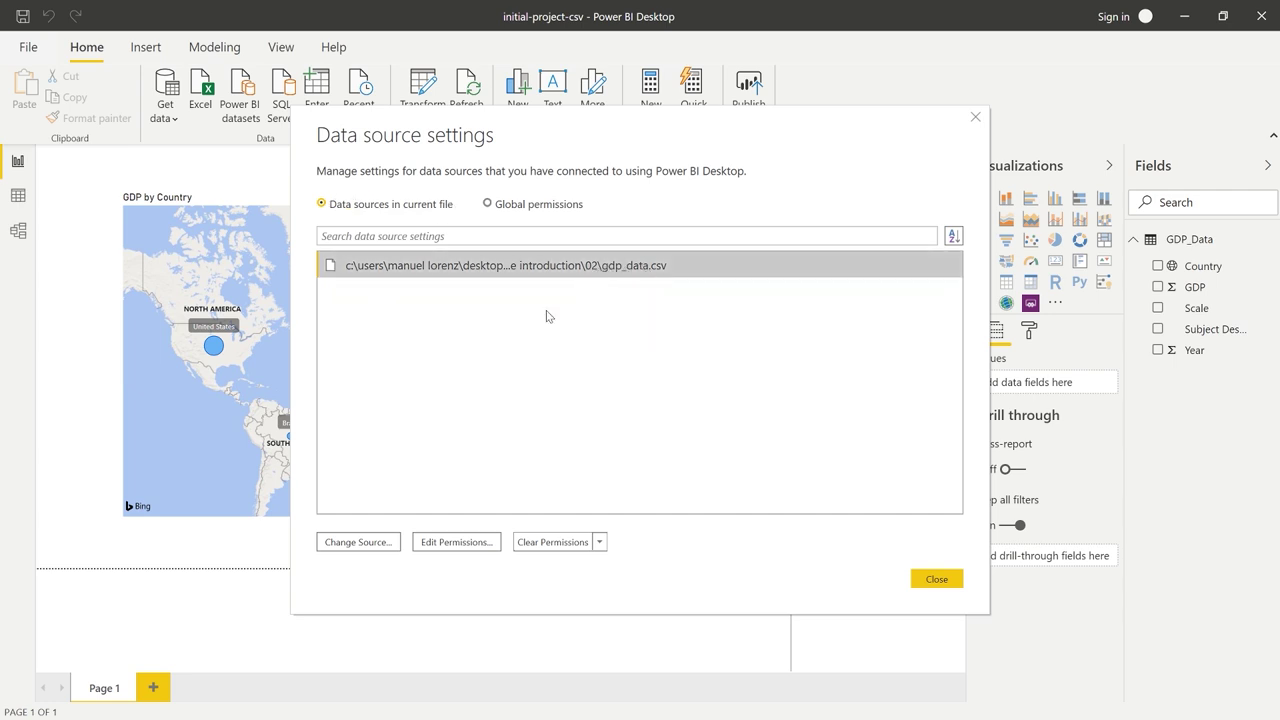
left_click(358, 546)
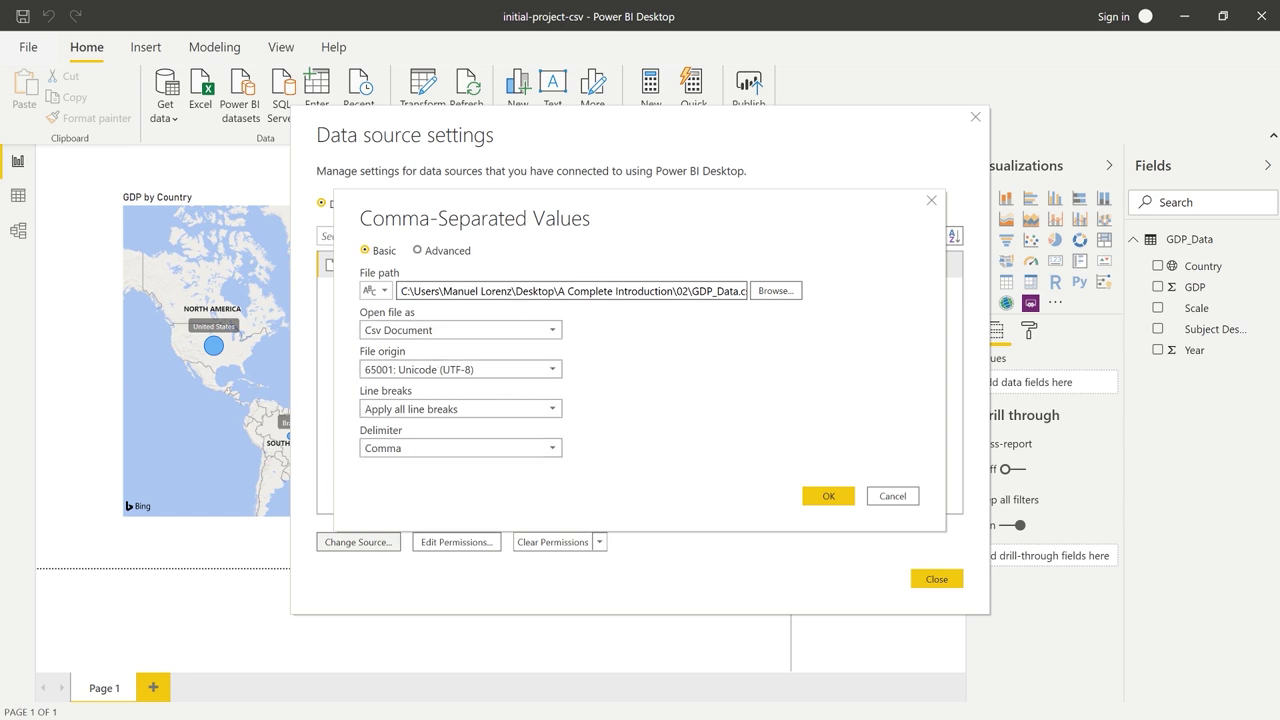
Repoint the source to Source\GDP_Data.csv, accept the new path and close the settings
left_click(773, 291)
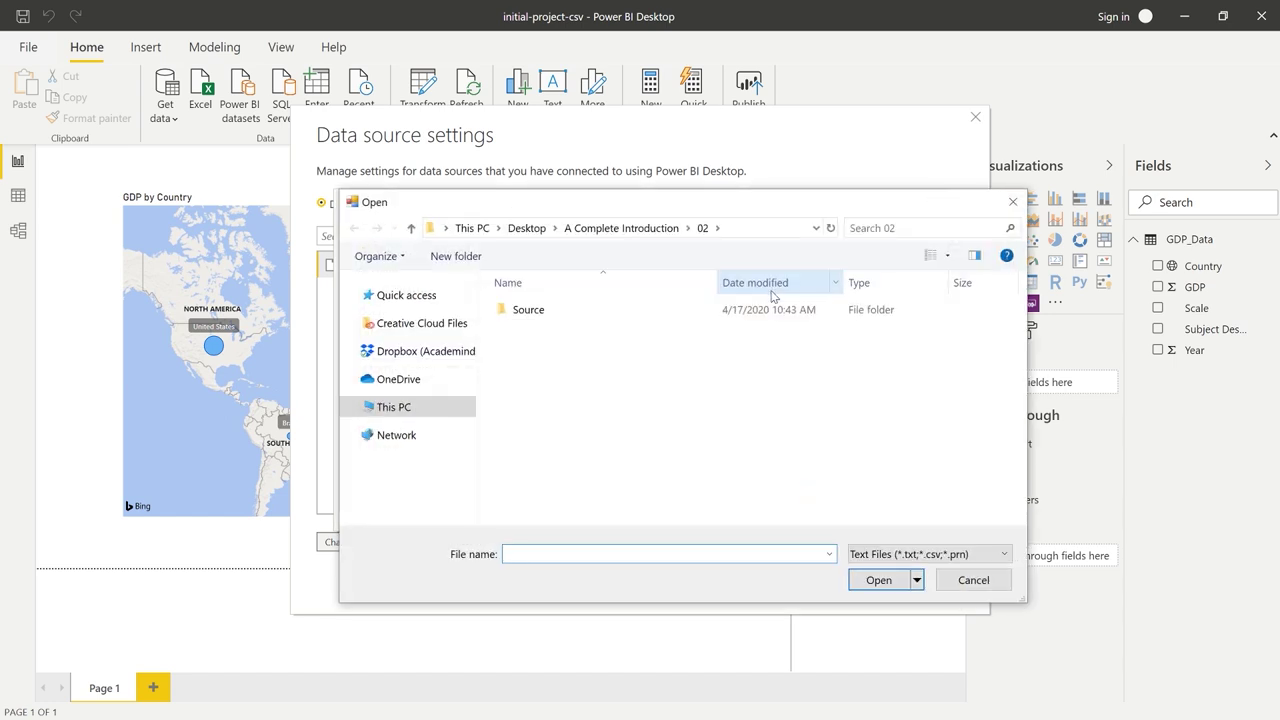
left_click(548, 318)
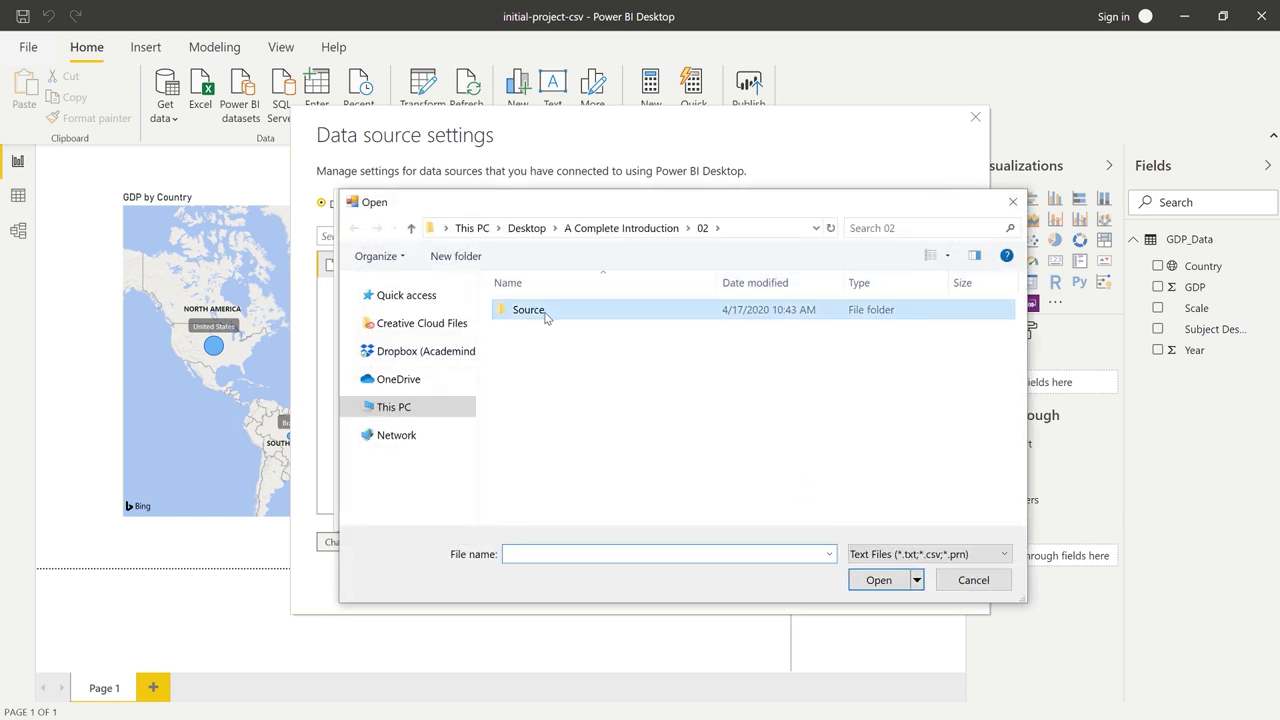
double_click(548, 317)
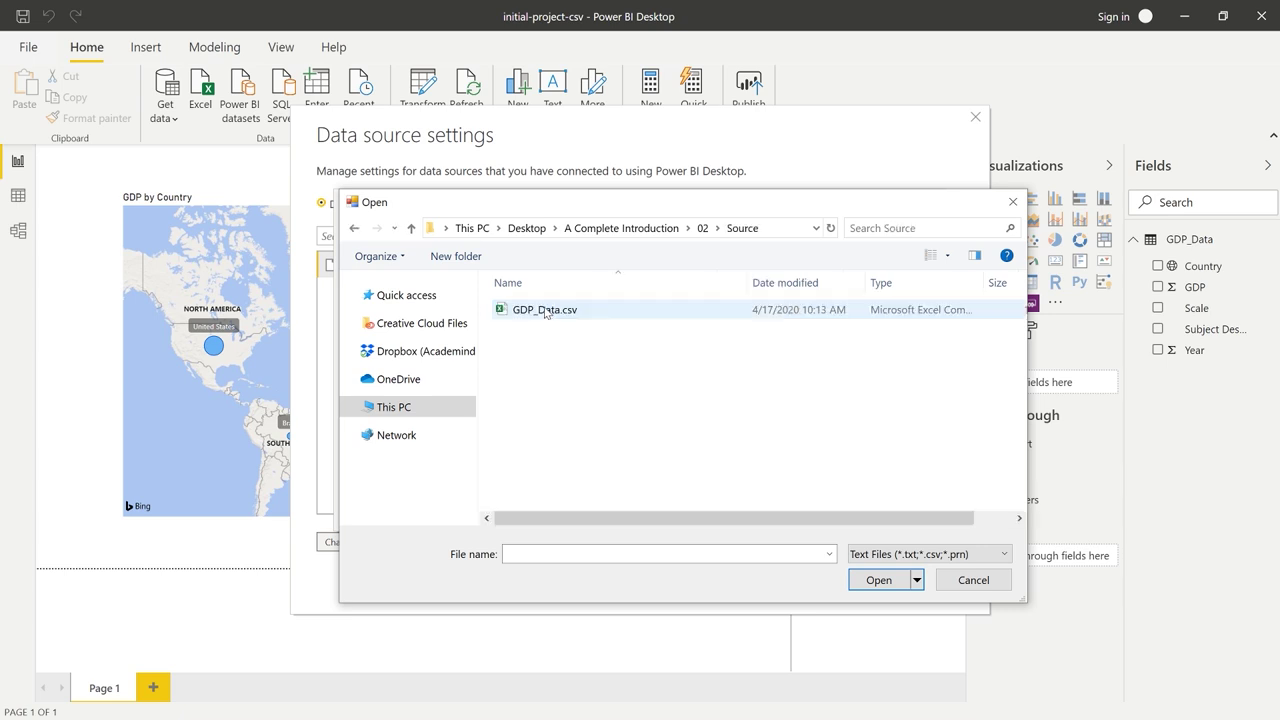
left_click(572, 316)
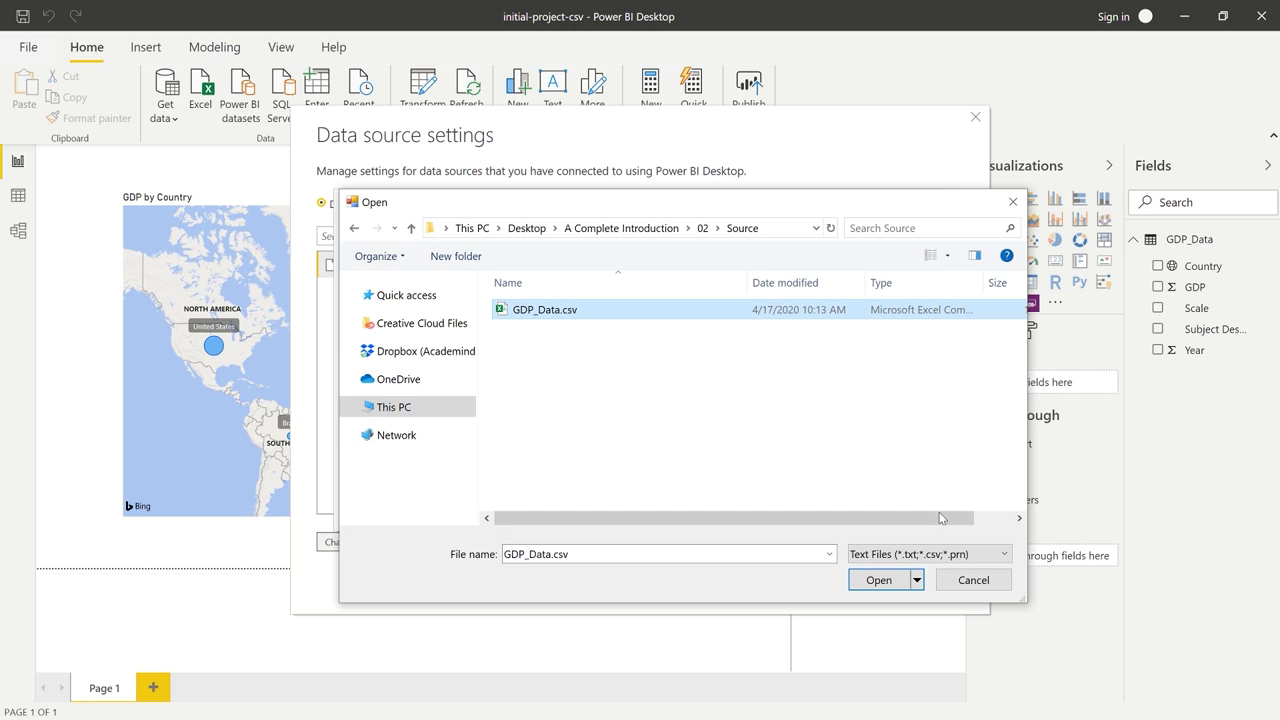
left_click(880, 580)
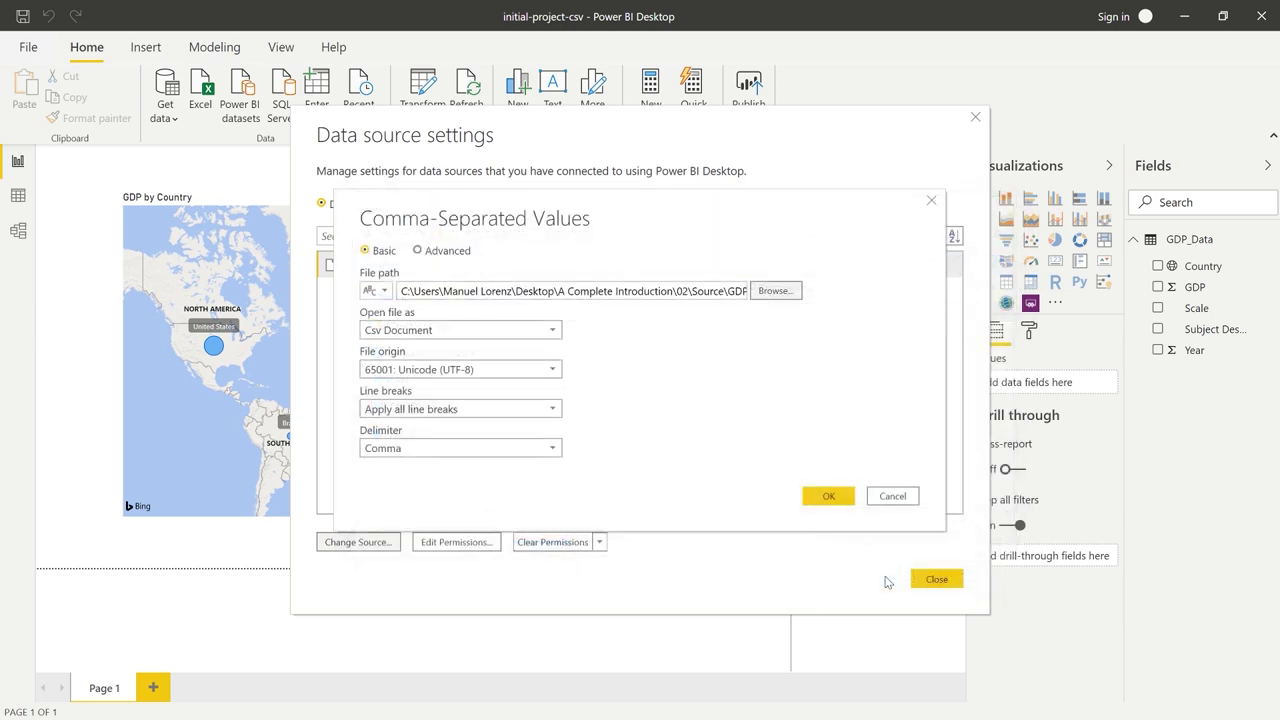
left_click(828, 496)
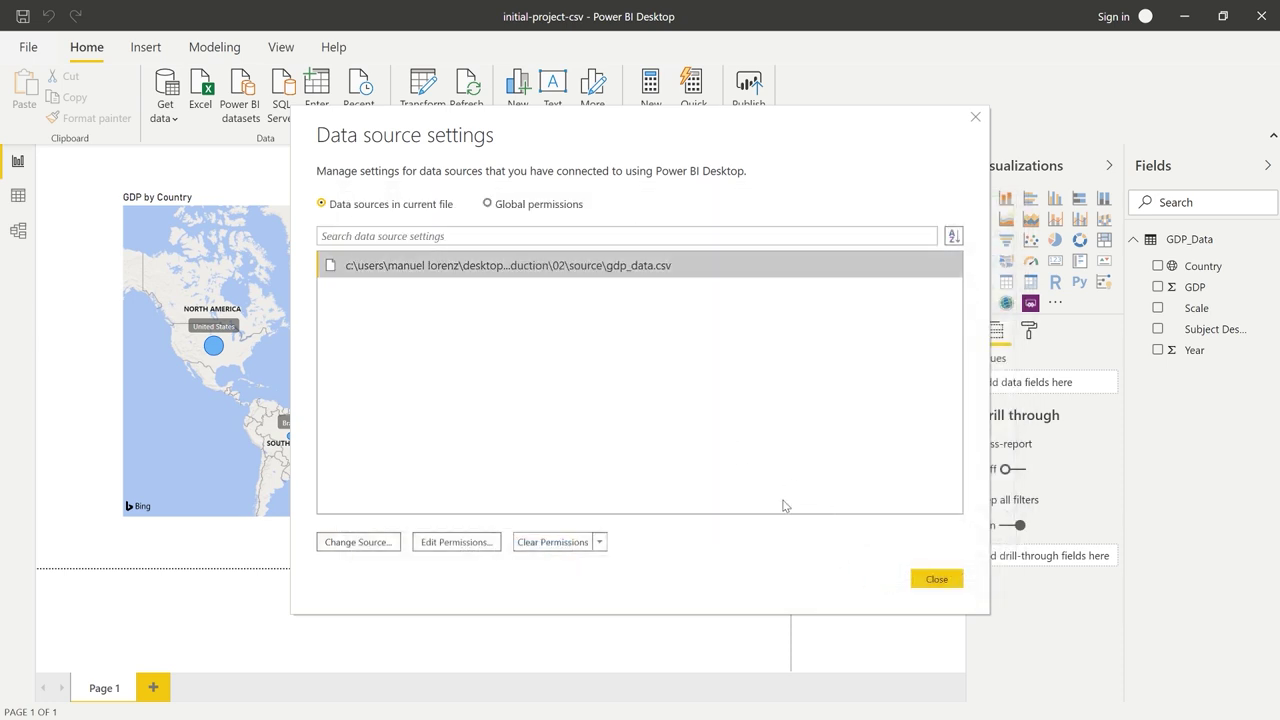
left_click(929, 579)
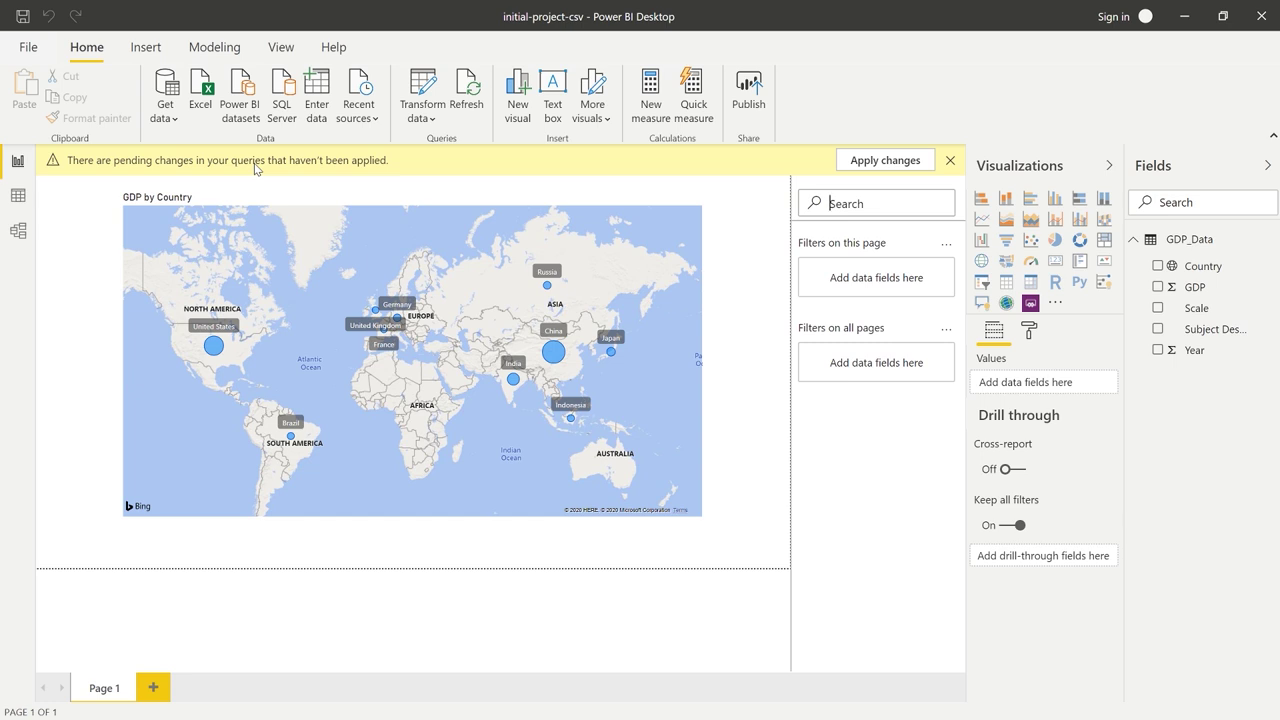
Apply the pending query changes, refresh the data, save the report and switch to Data view
left_click(856, 168)
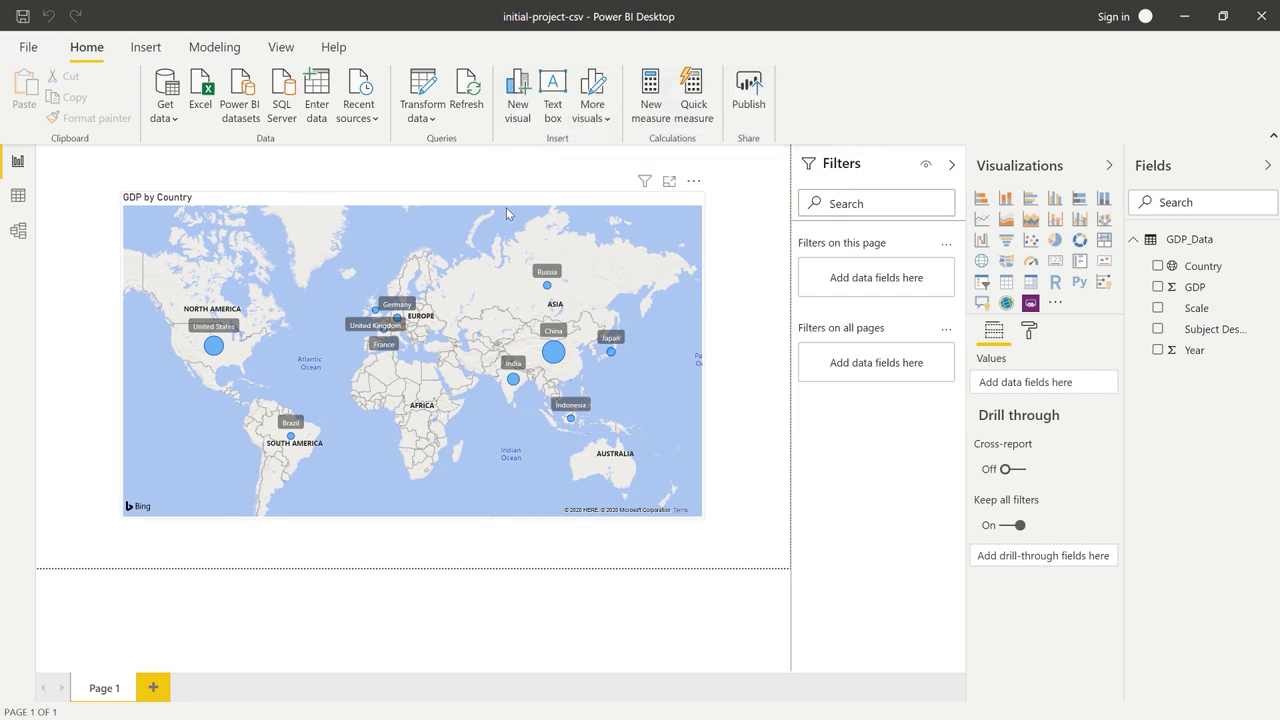
left_click(466, 98)
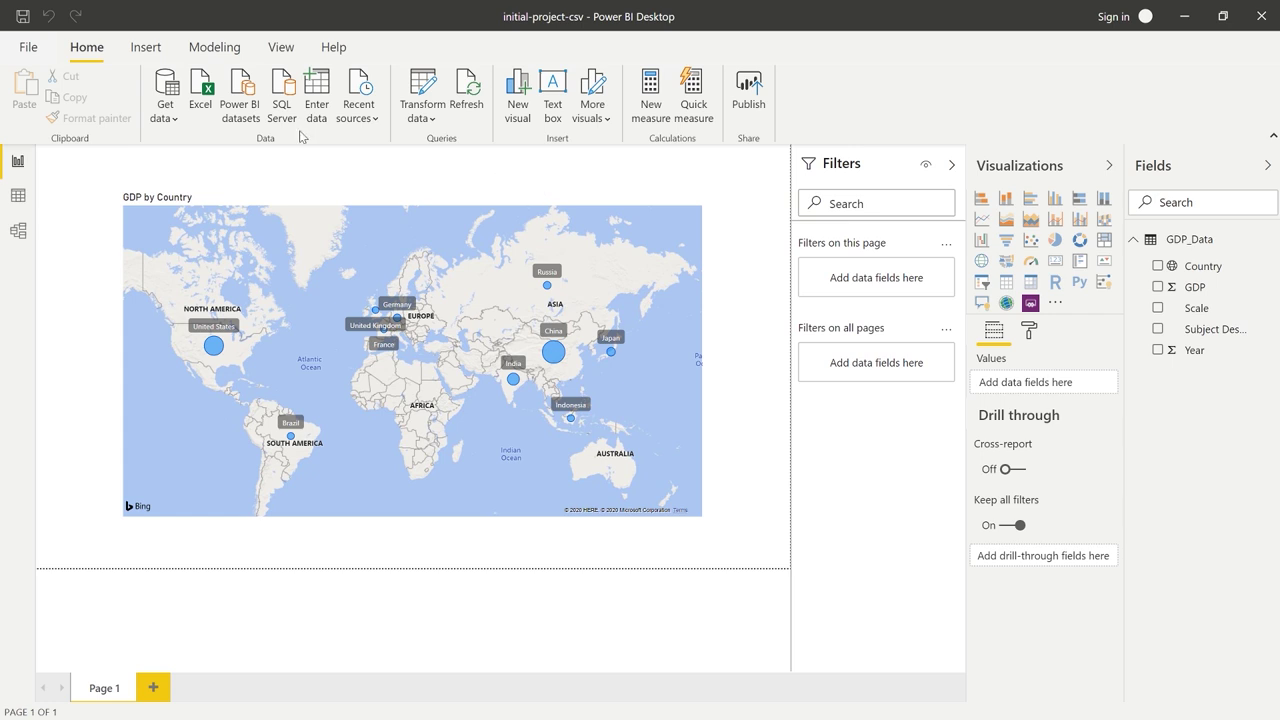
left_click(22, 18)
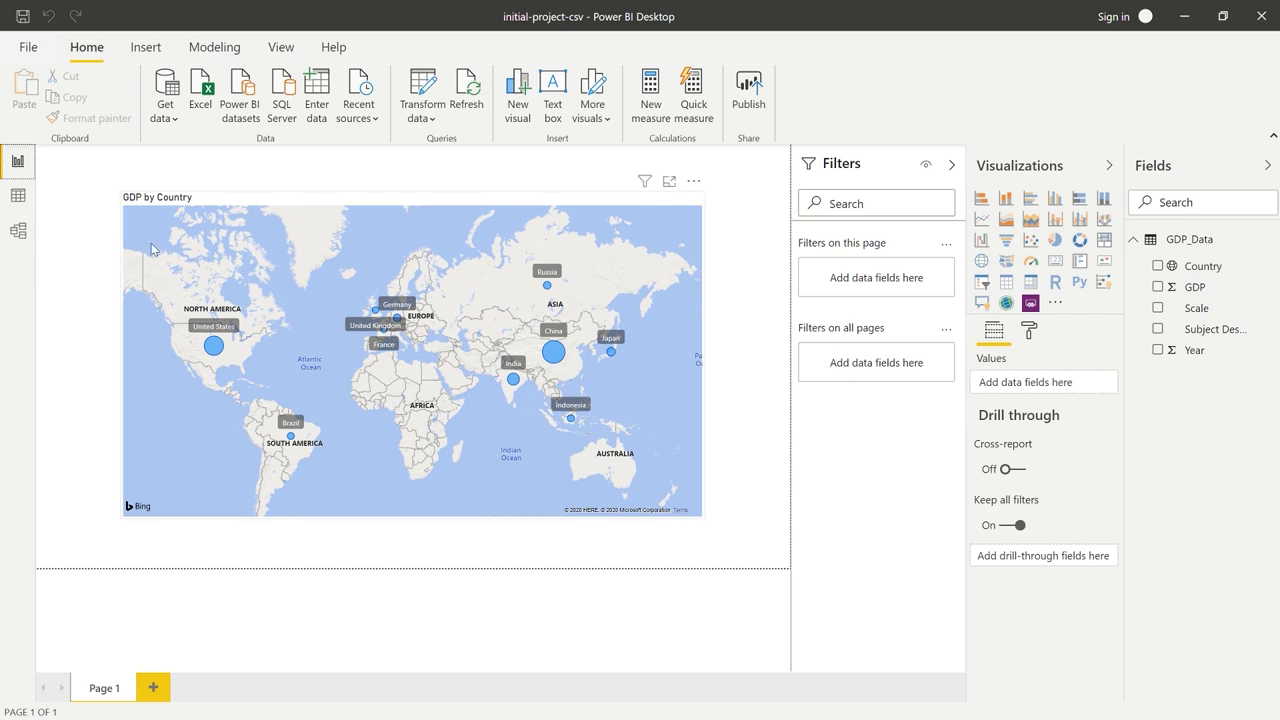
left_click(18, 195)
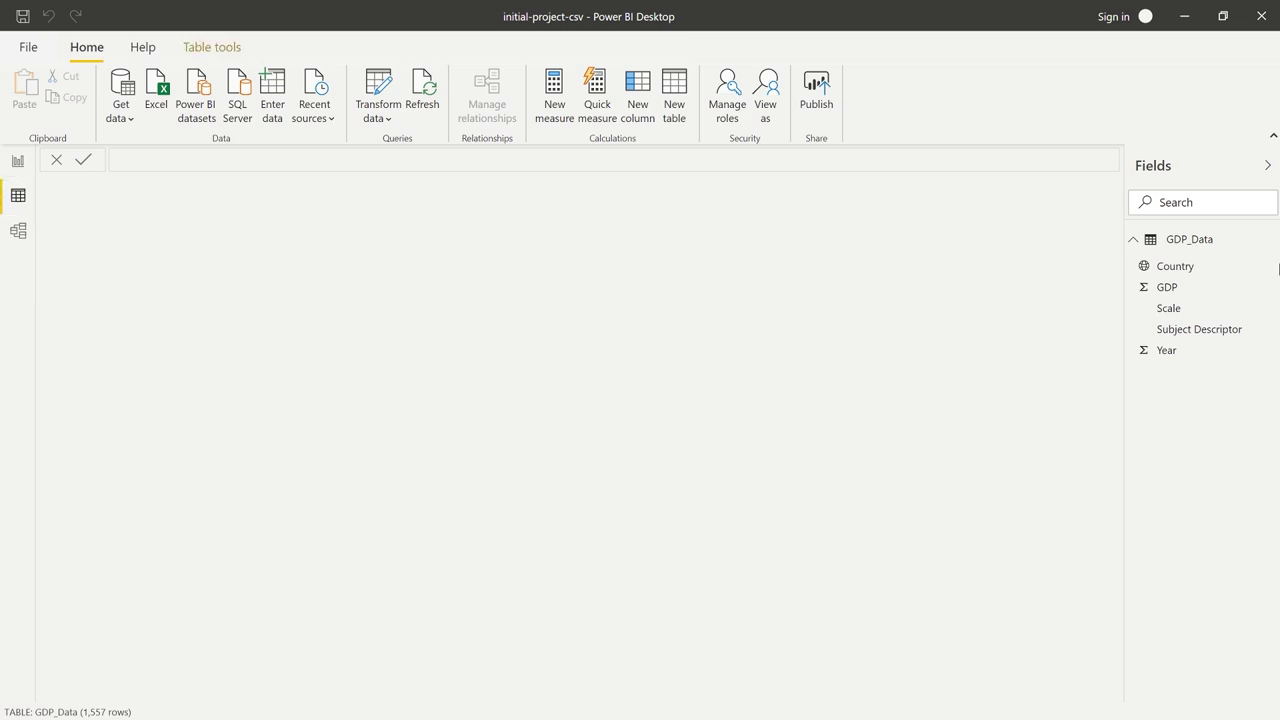
View the GDP_Data rows through its Country field, then go back to the report's GDP by Country map
left_click(1195, 241)
left_click(1190, 242)
left_click(1178, 268)
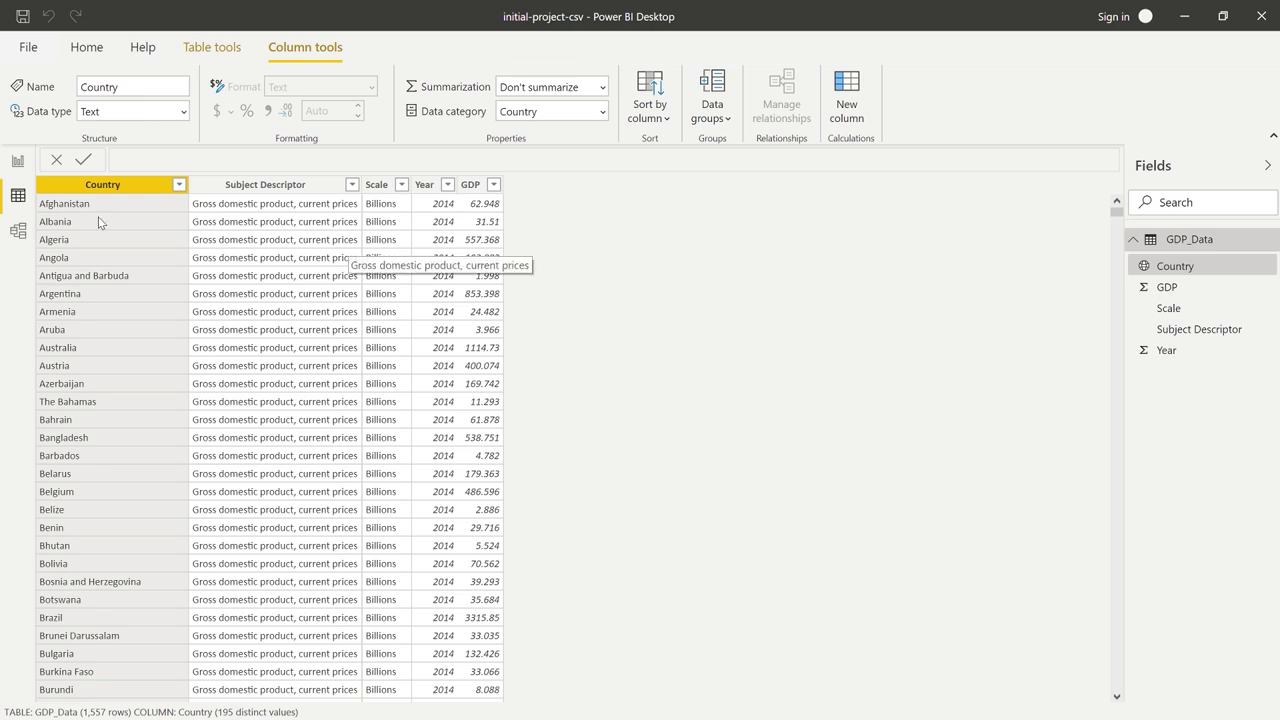
left_click(18, 163)
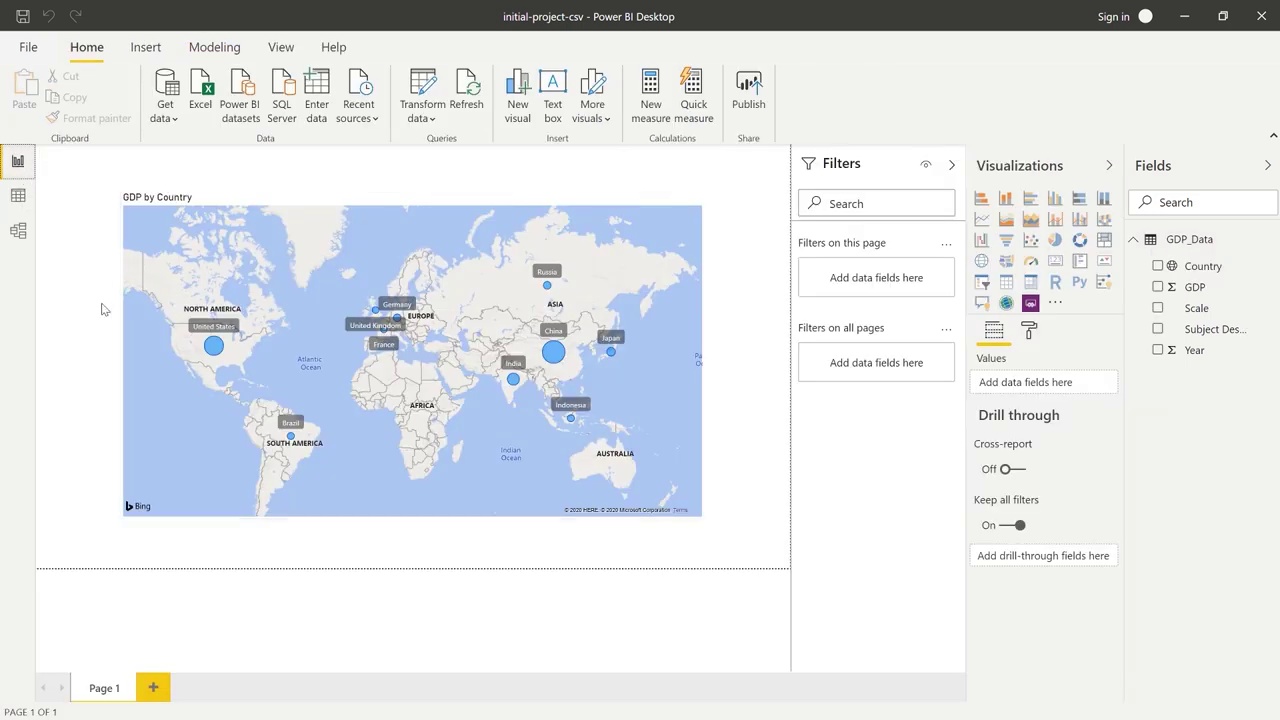
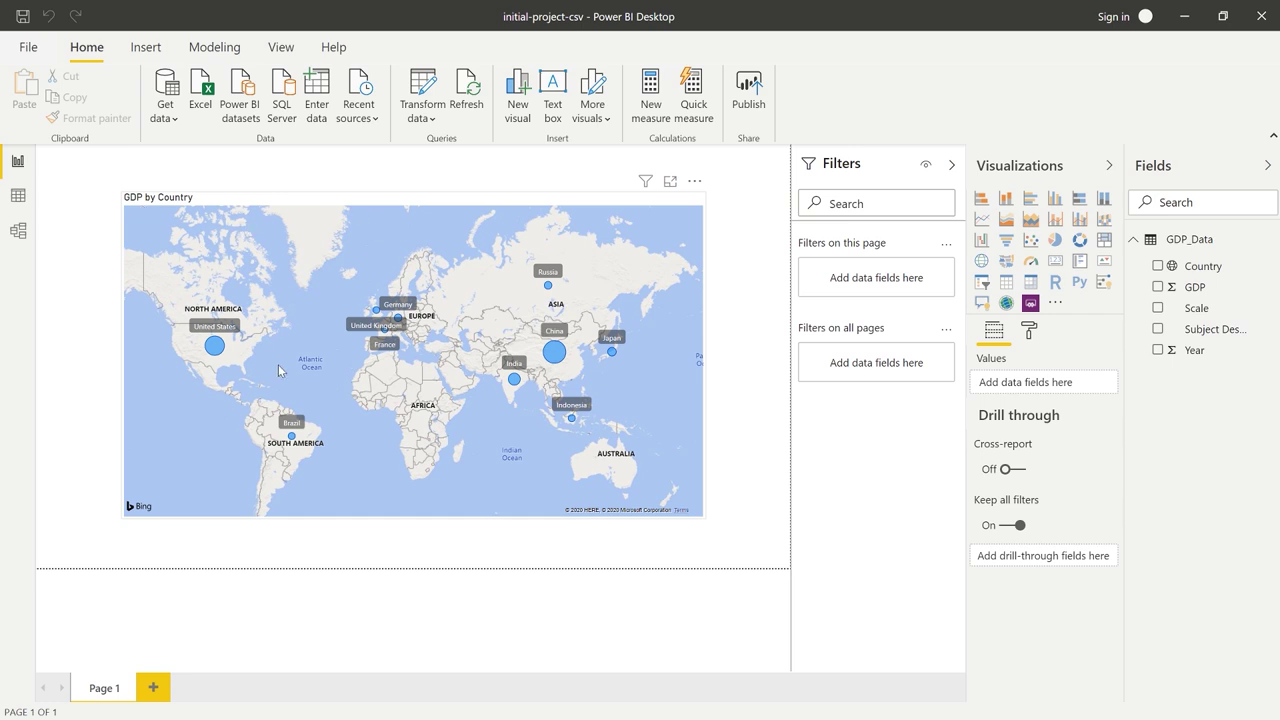
left_click(18, 196)
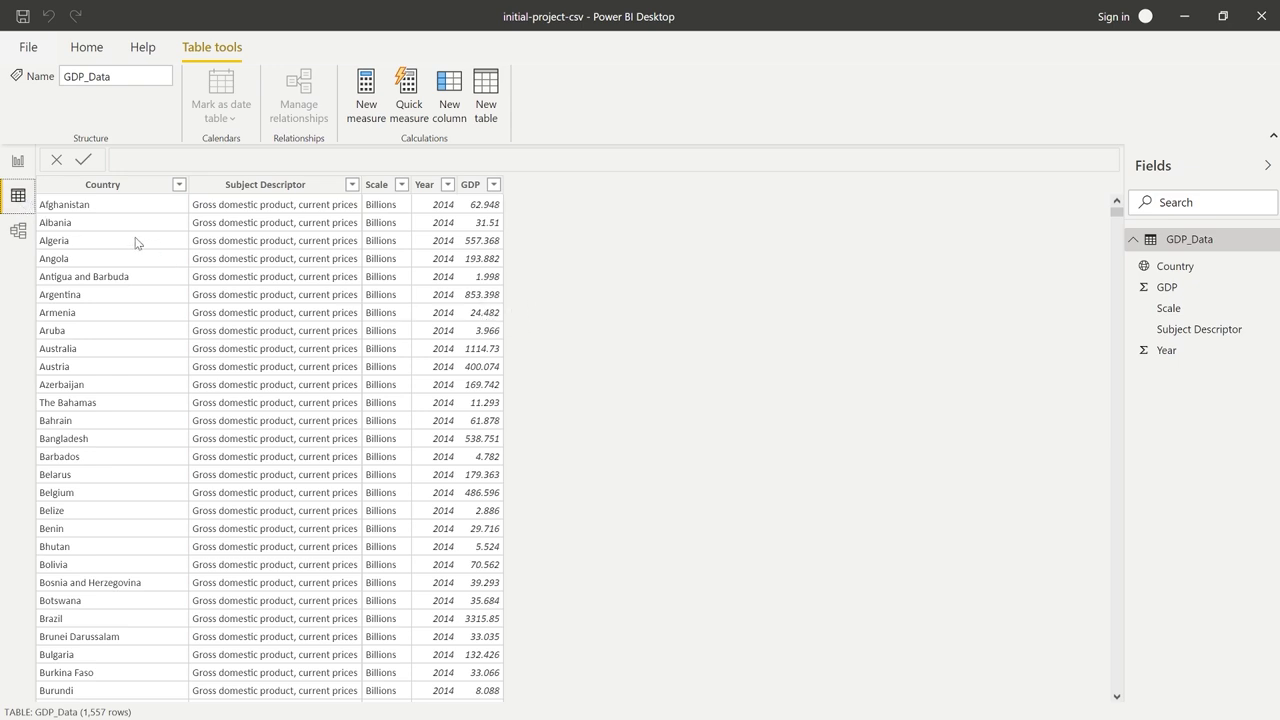
left_click(18, 231)
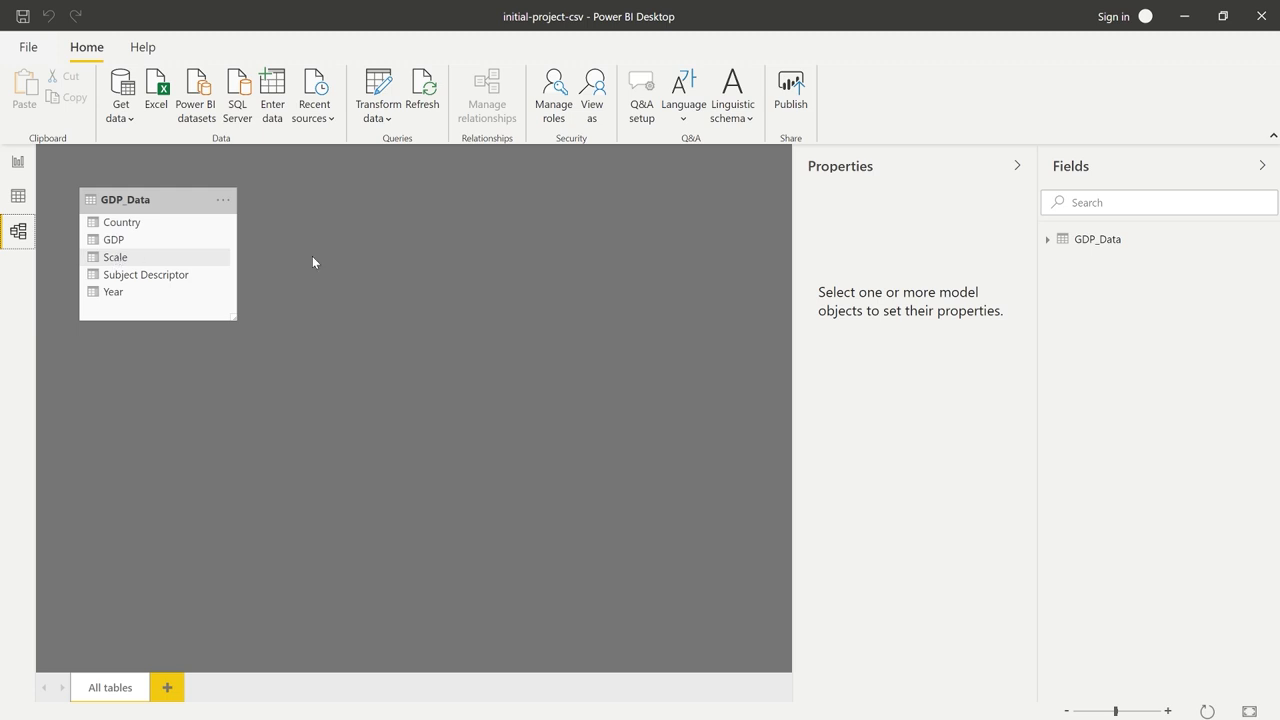
left_click(1047, 241)
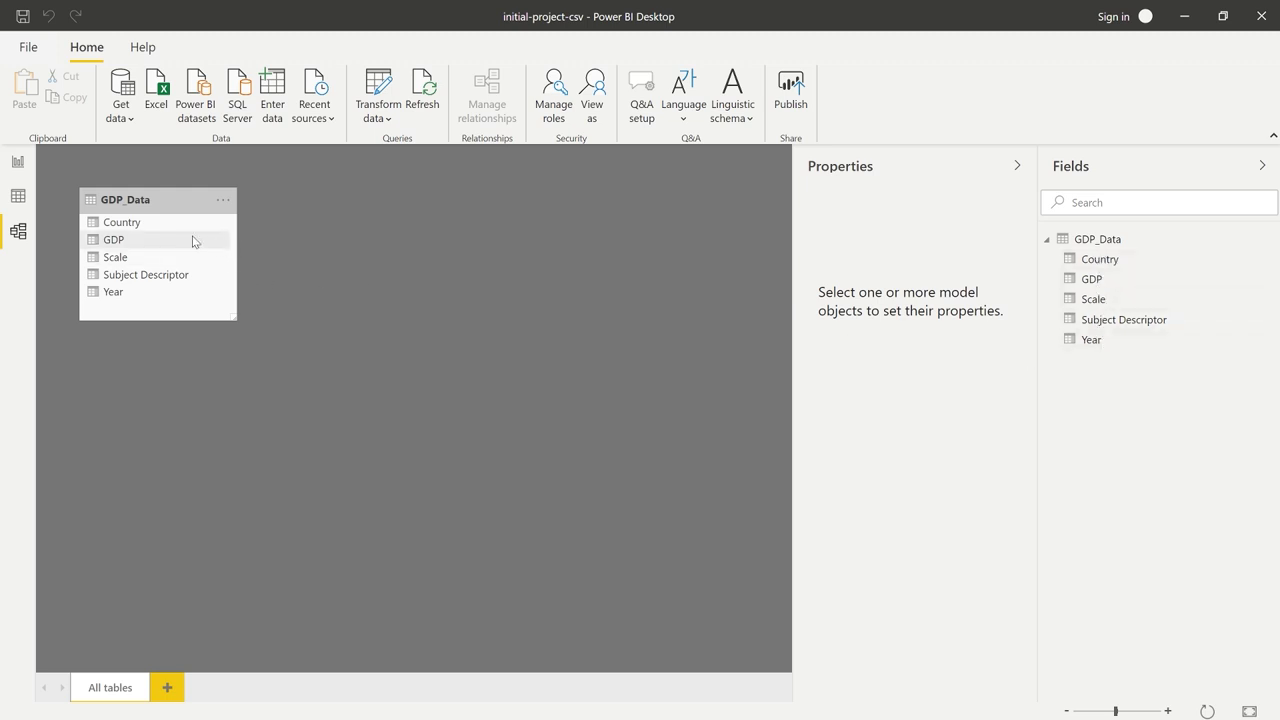
left_click(18, 196)
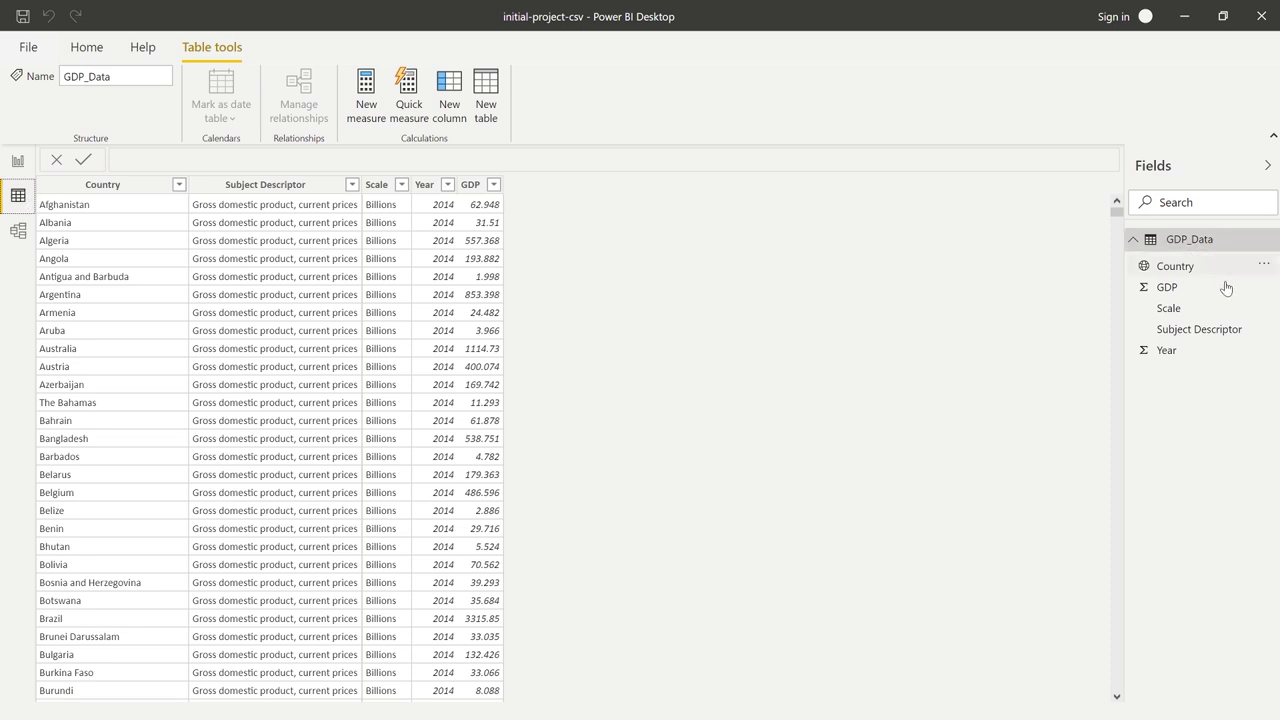
left_click(18, 161)
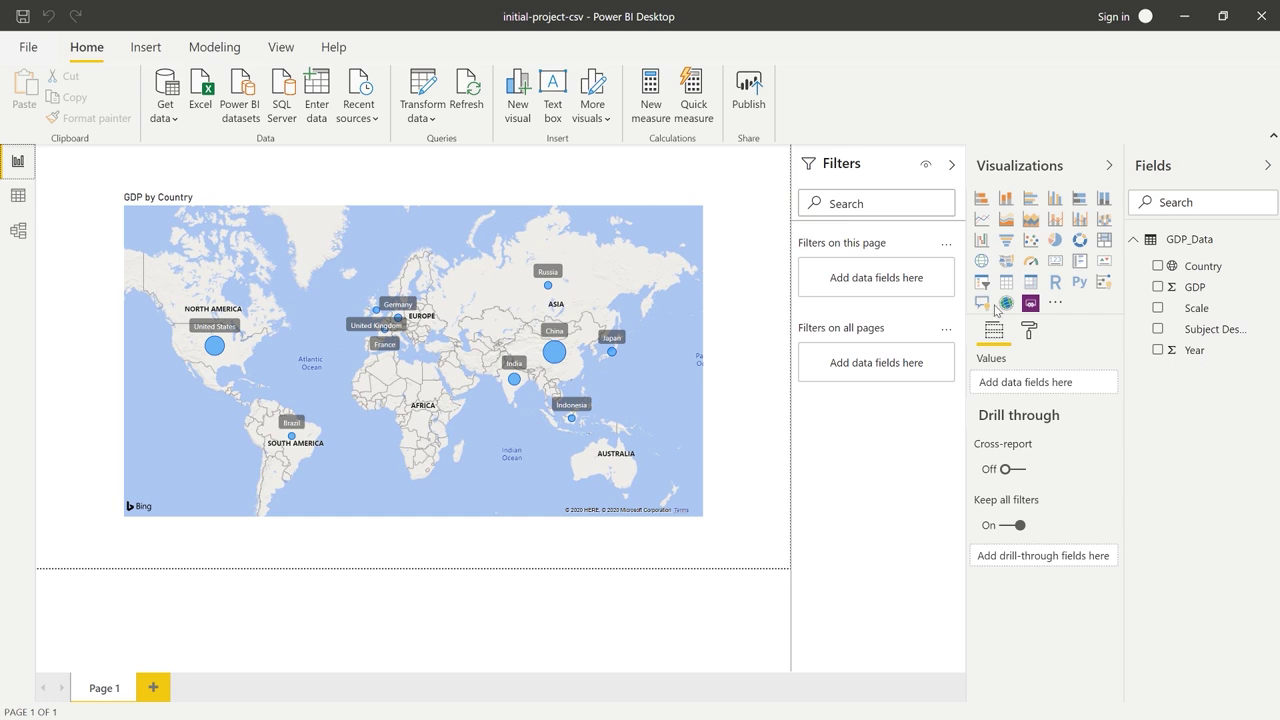
left_click(591, 201)
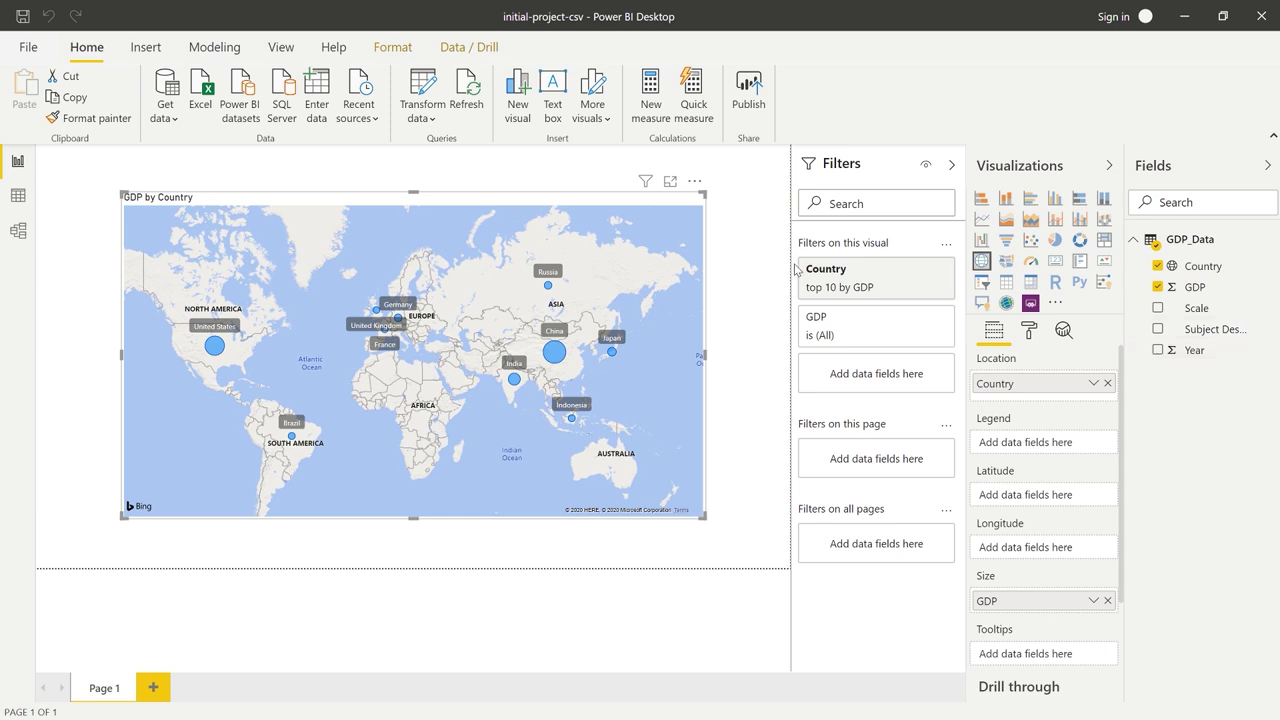
left_click(1157, 288)
left_click(1157, 288)
mouse_move(1182, 355)
left_mouse_down()
mouse_move(1140, 430)
mouse_move(1042, 512)
mouse_move(1040, 448)
mouse_move(1055, 452)
mouse_move(1050, 495)
mouse_move(1167, 366)
left_mouse_up()
left_click(19, 197)
left_click(1178, 266)
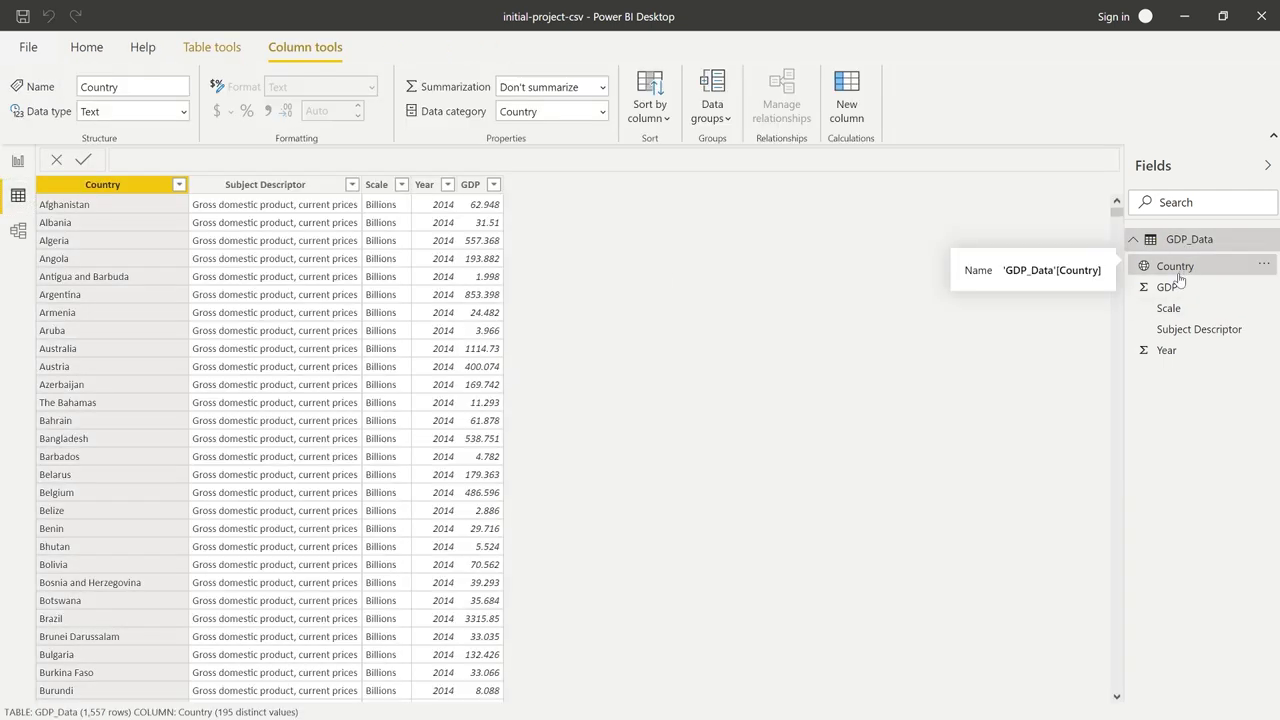
left_click(198, 186)
left_click(384, 191)
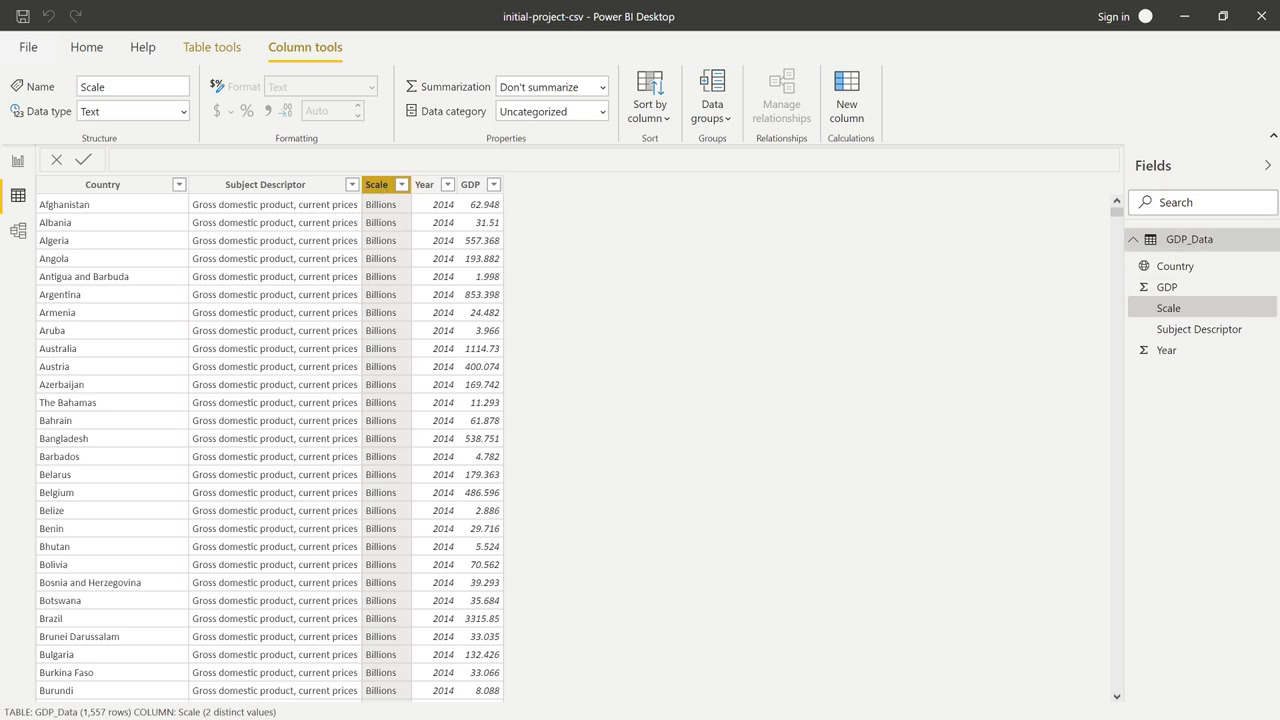
left_click(18, 231)
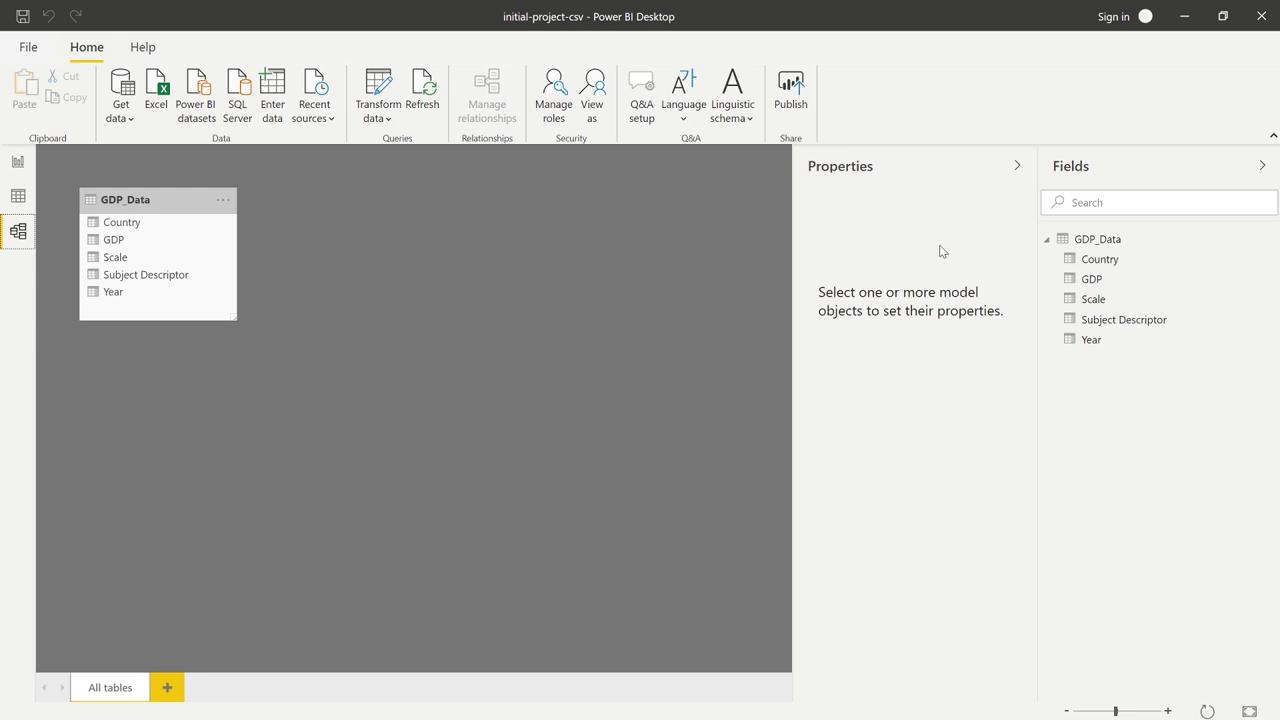
left_click(18, 161)
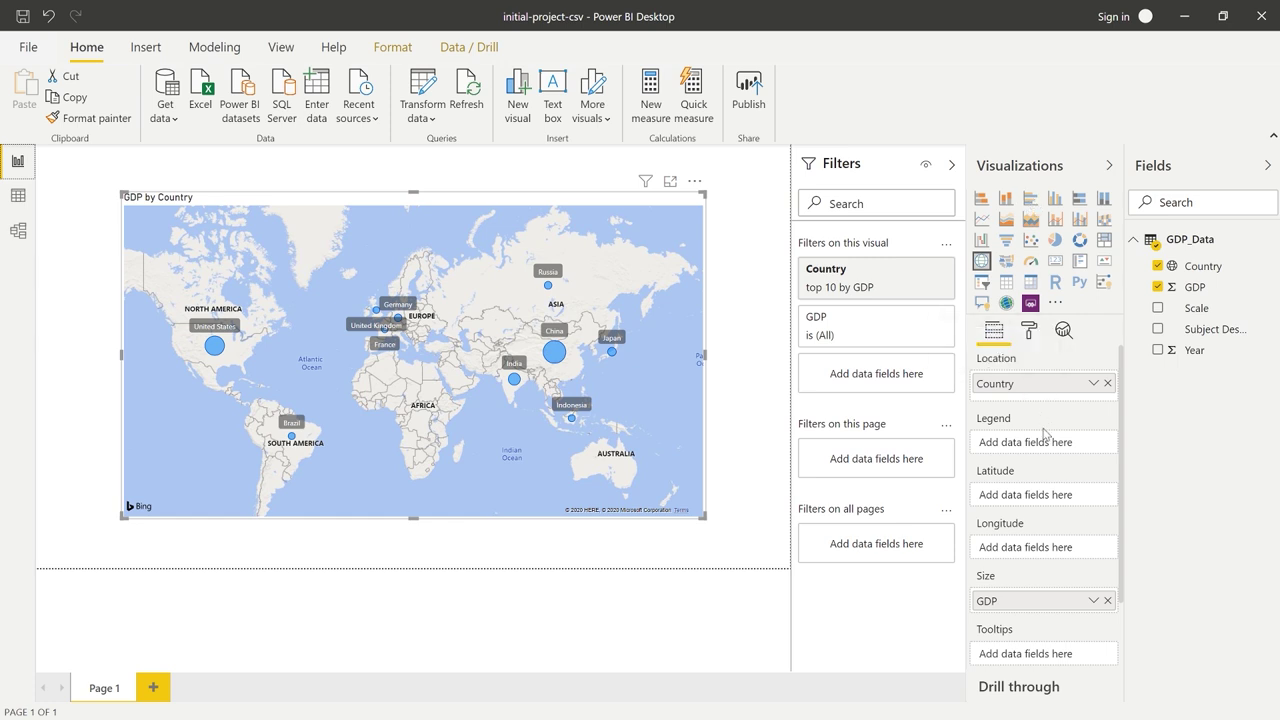
scroll(1033, 458, "down", 1)
scroll(1033, 440, "down", 2)
scroll(1033, 395, "up", 3)
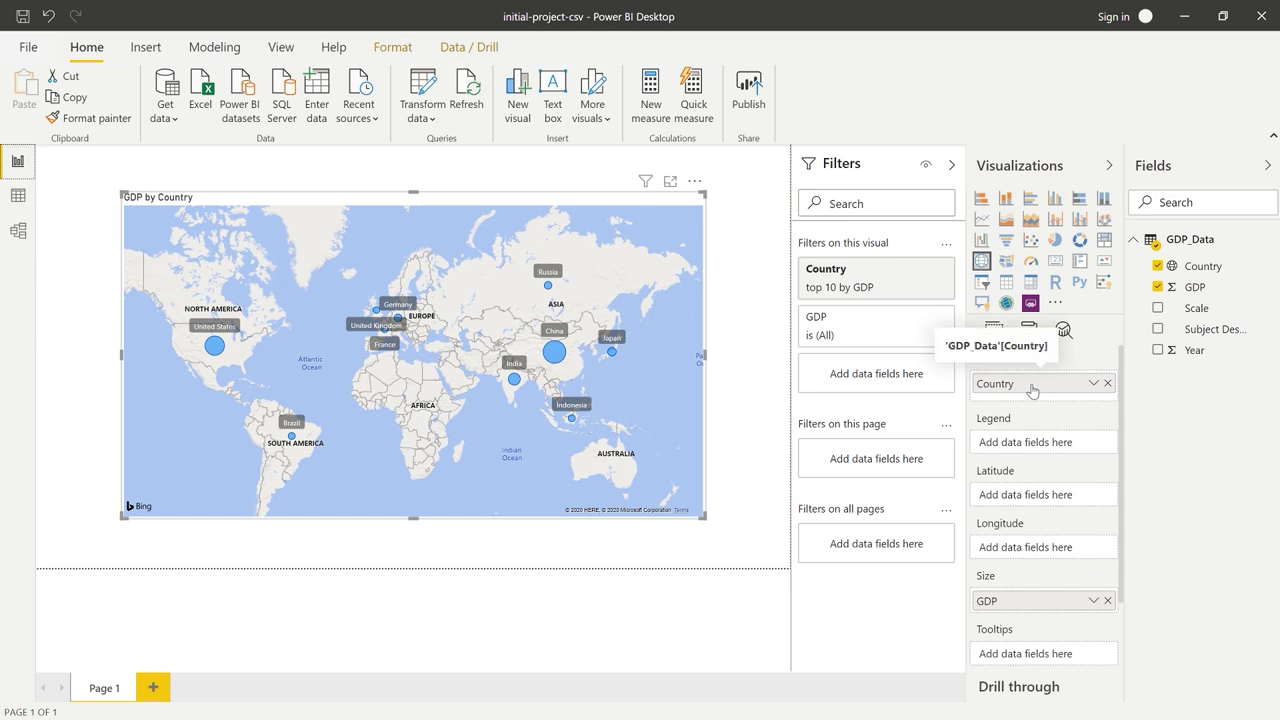
scroll(1043, 450, "down", 2)
scroll(1043, 450, "up", 2)
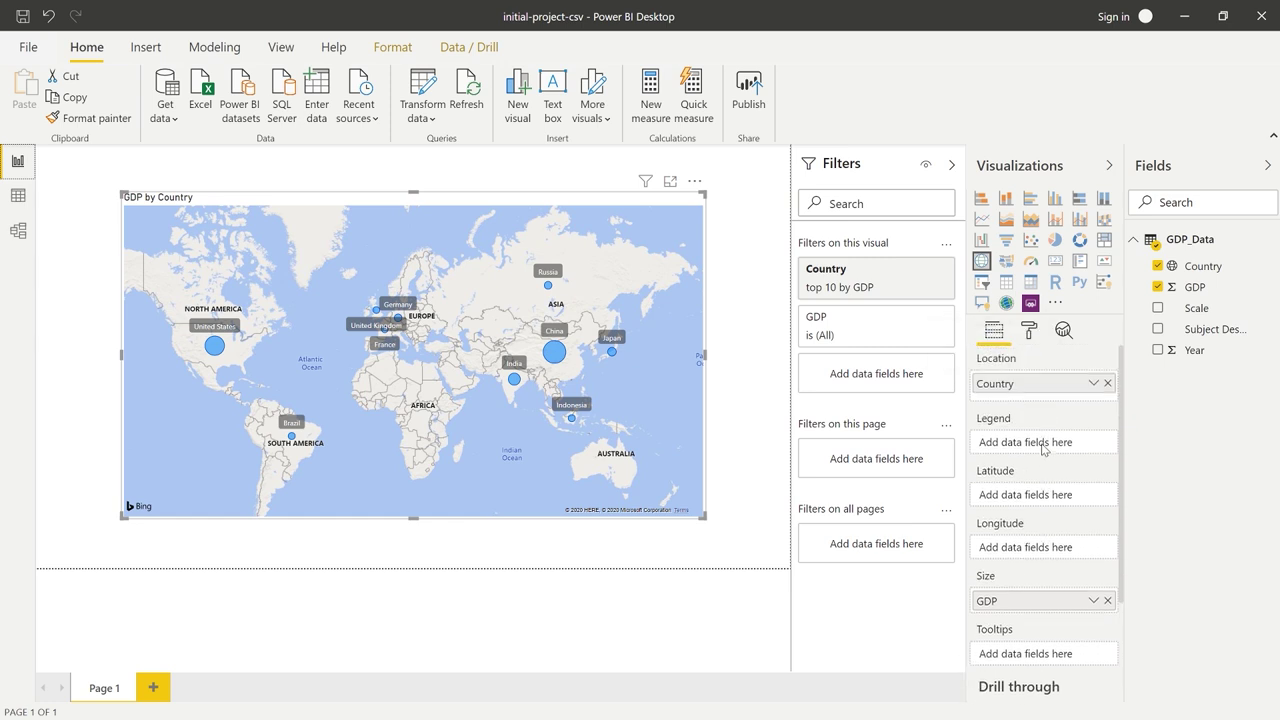
left_click(1029, 333)
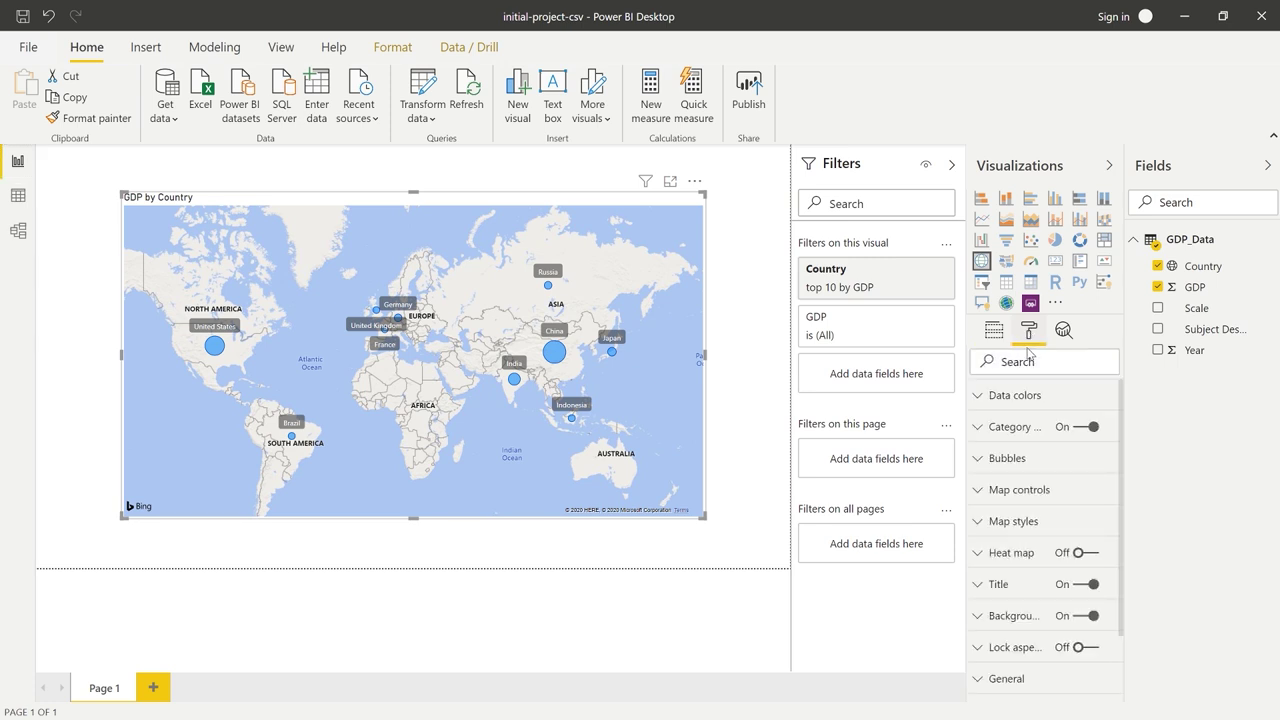
left_click(1084, 428)
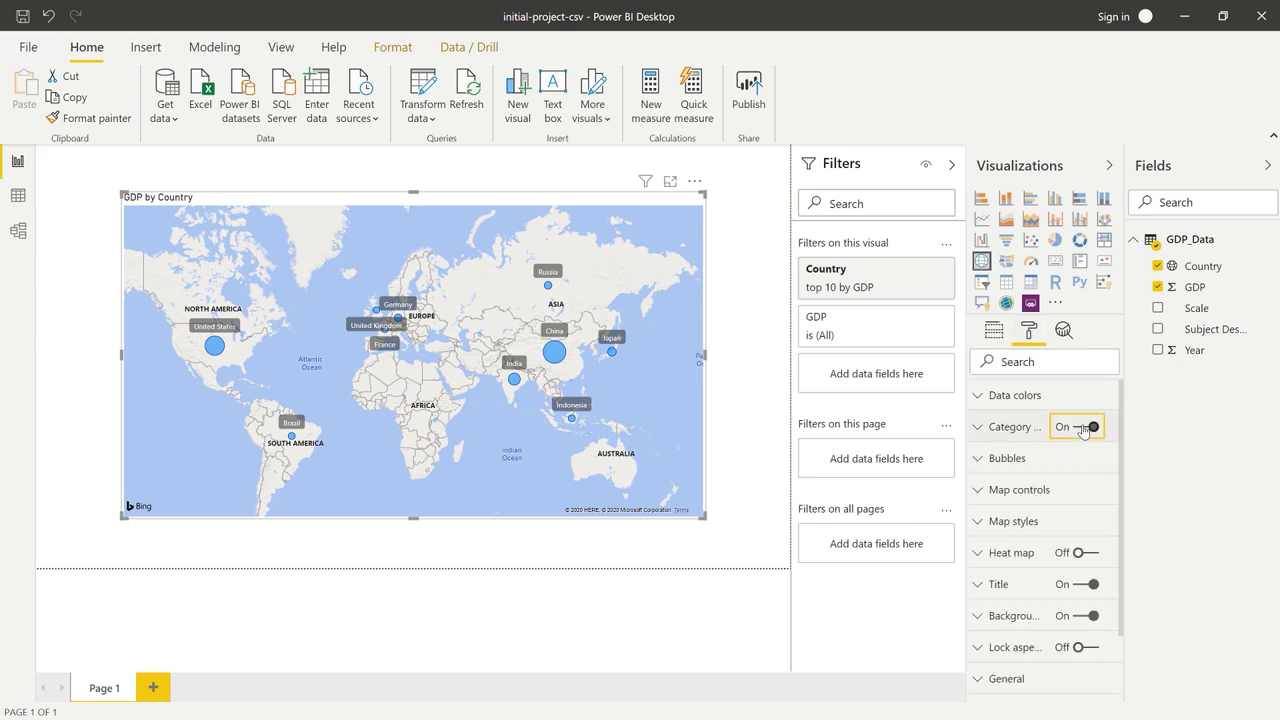
left_click(1084, 428)
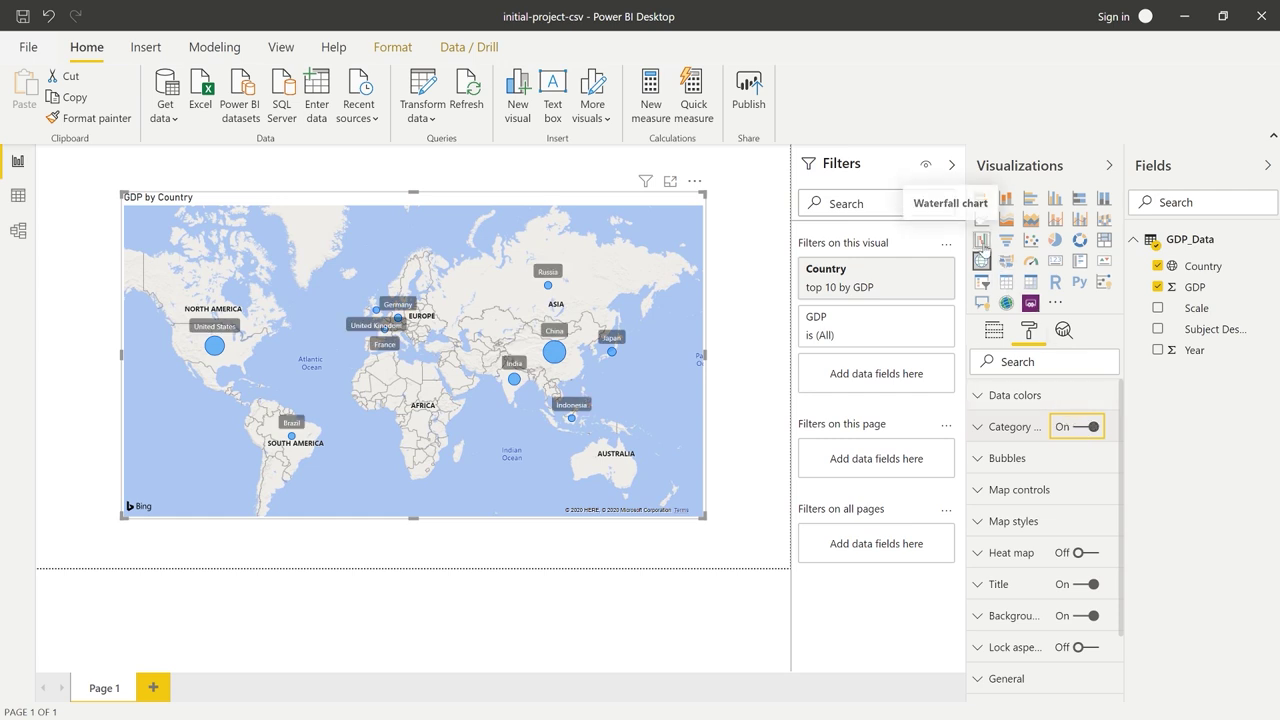
left_click(1005, 199)
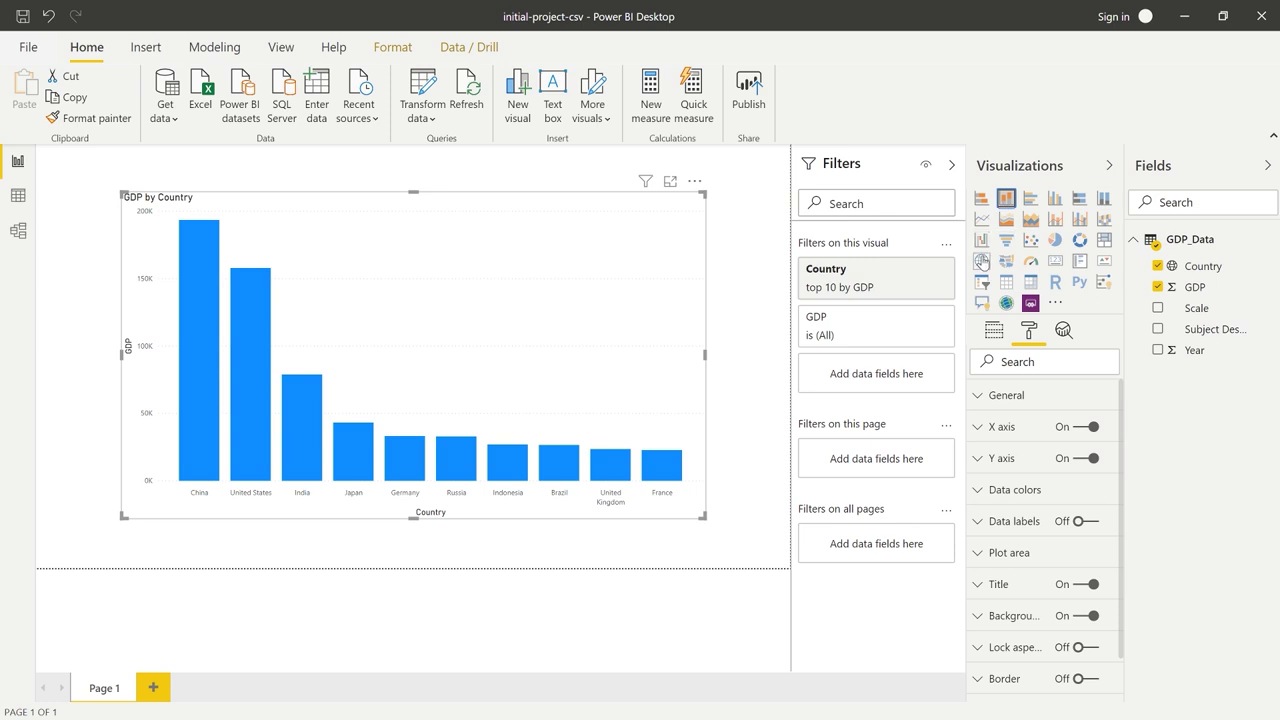
left_click(981, 262)
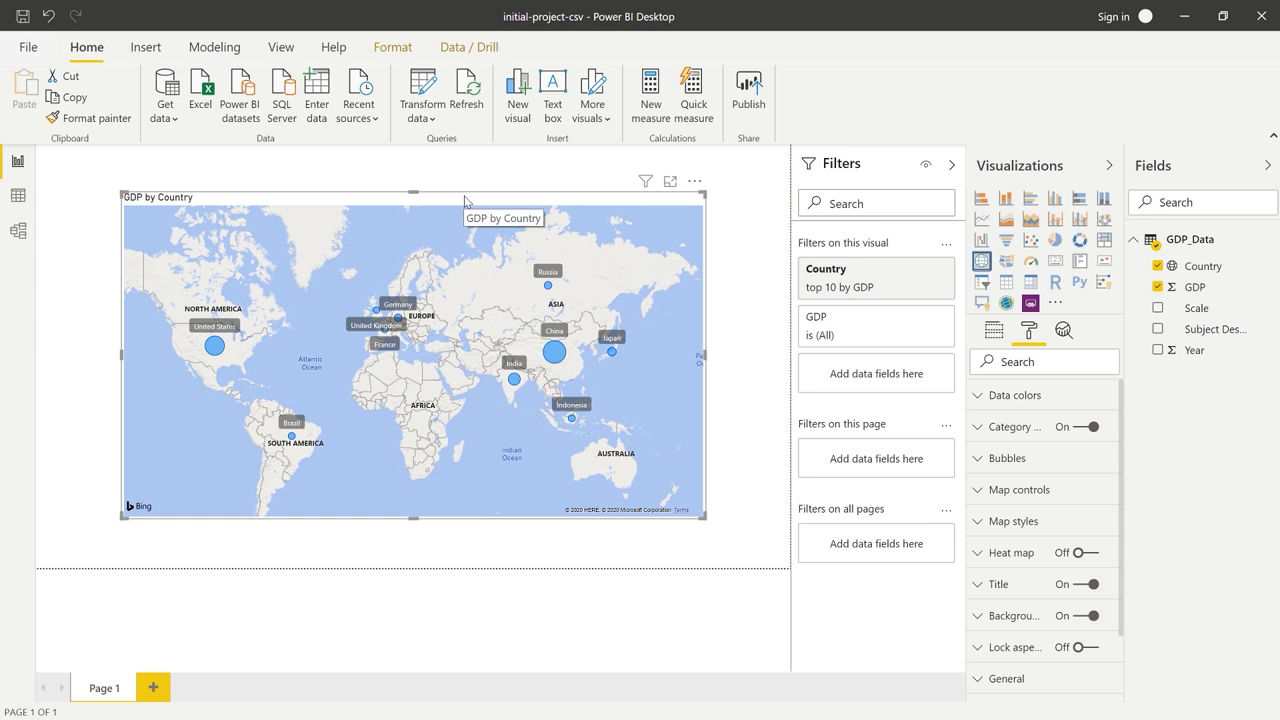
Review the map's arrange and drill options, then inspect GDP_Data's Country column and the data model
left_click(381, 50)
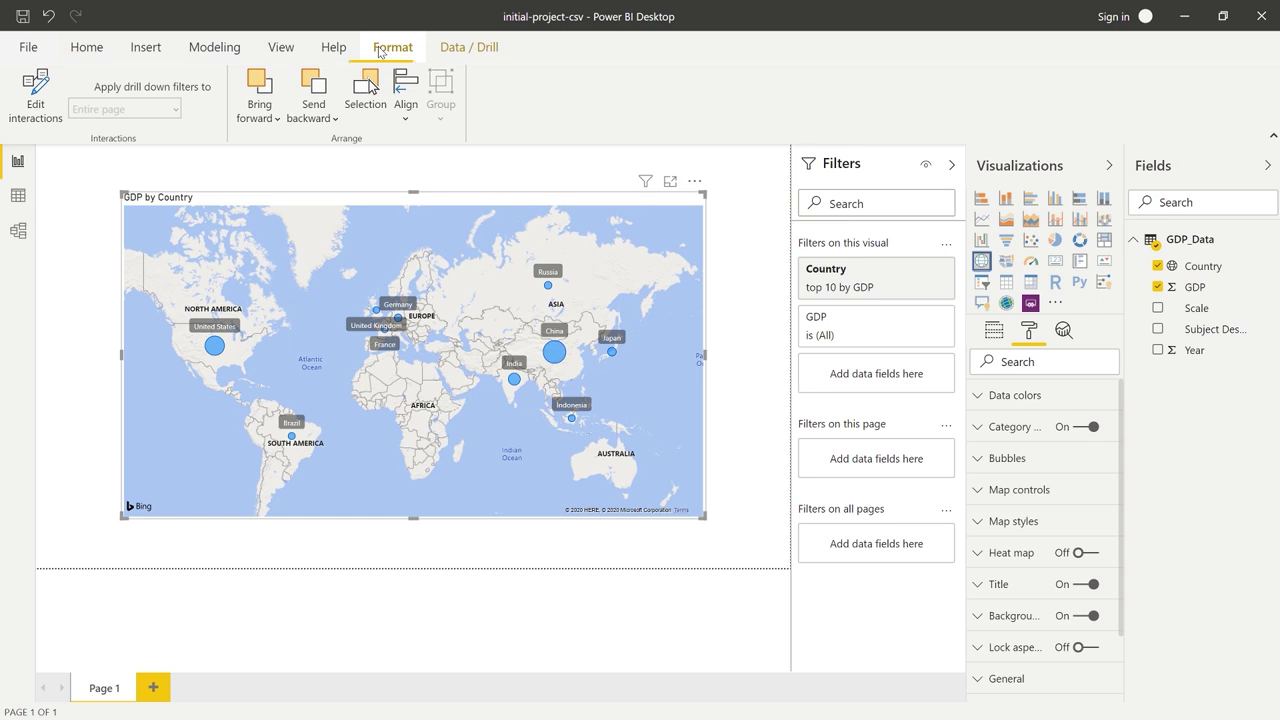
left_click(436, 52)
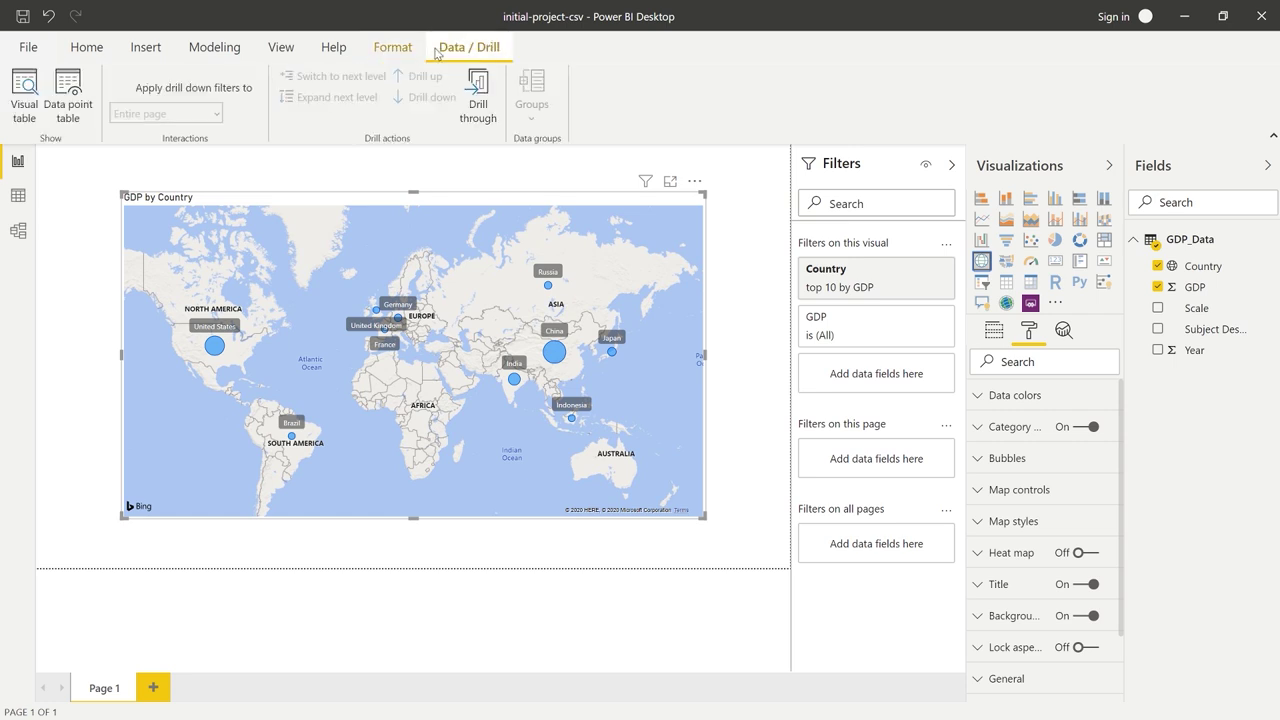
left_click(345, 174)
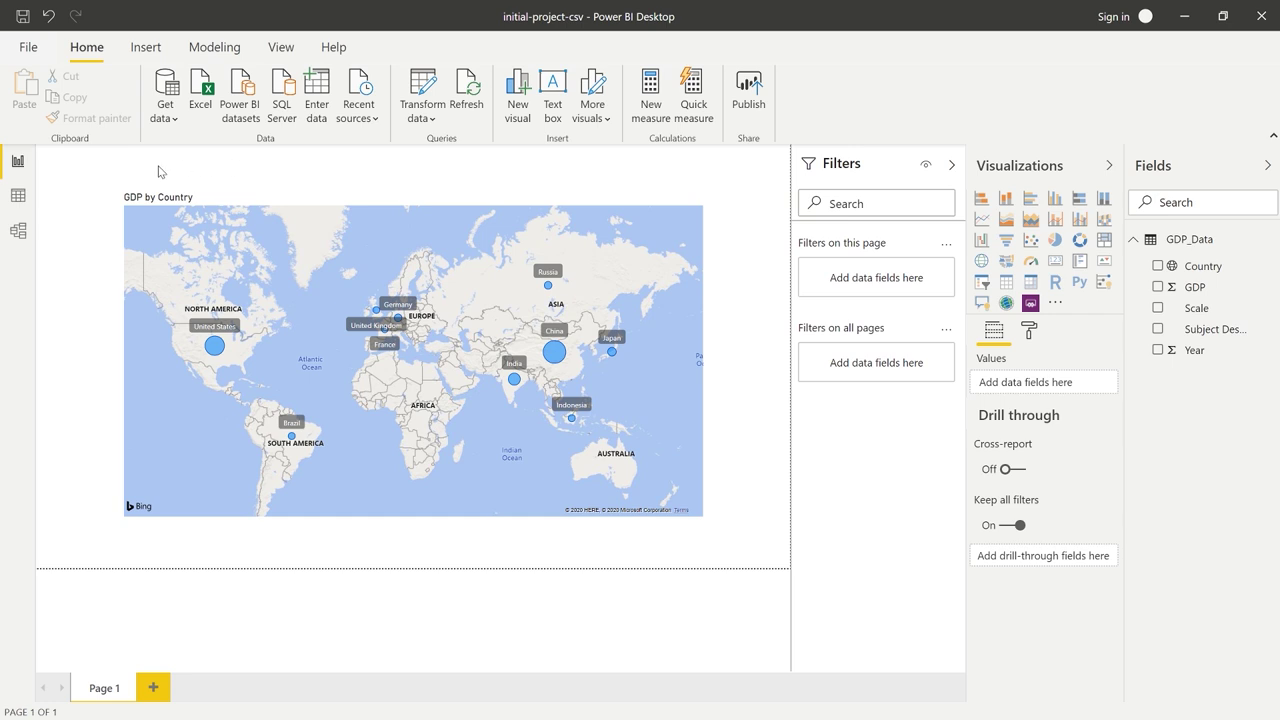
left_click(19, 196)
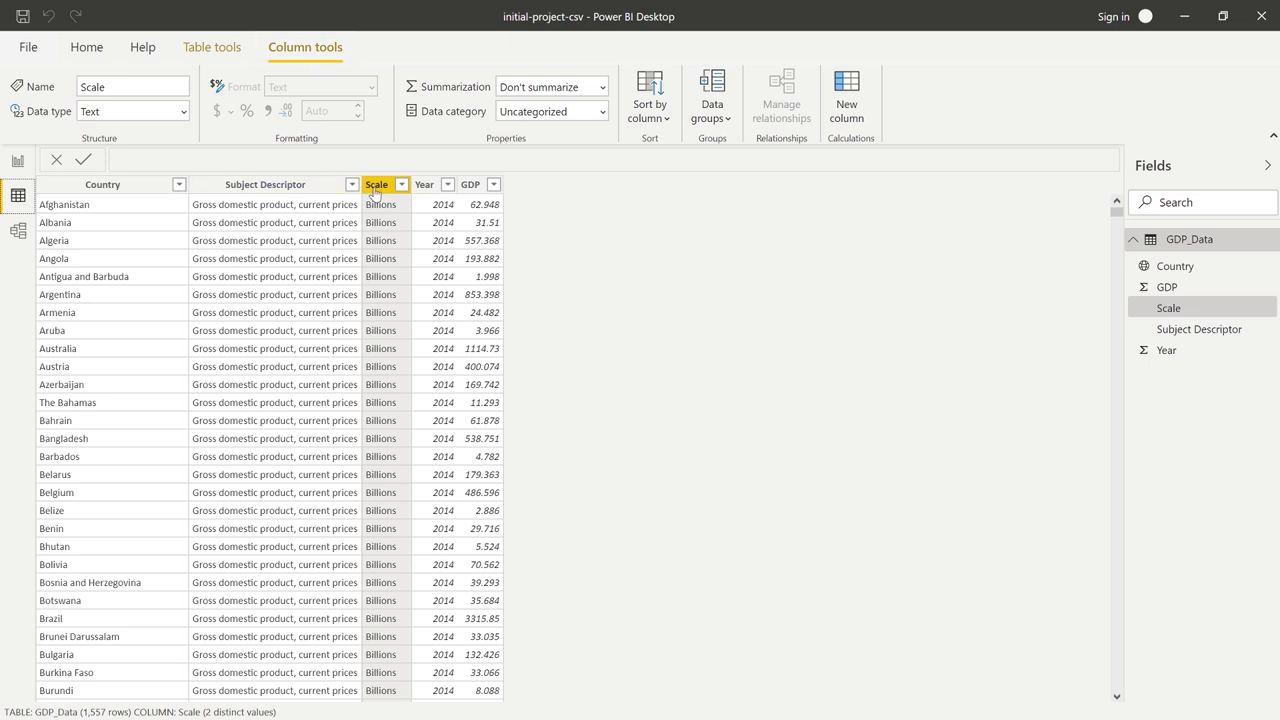
left_click(124, 192)
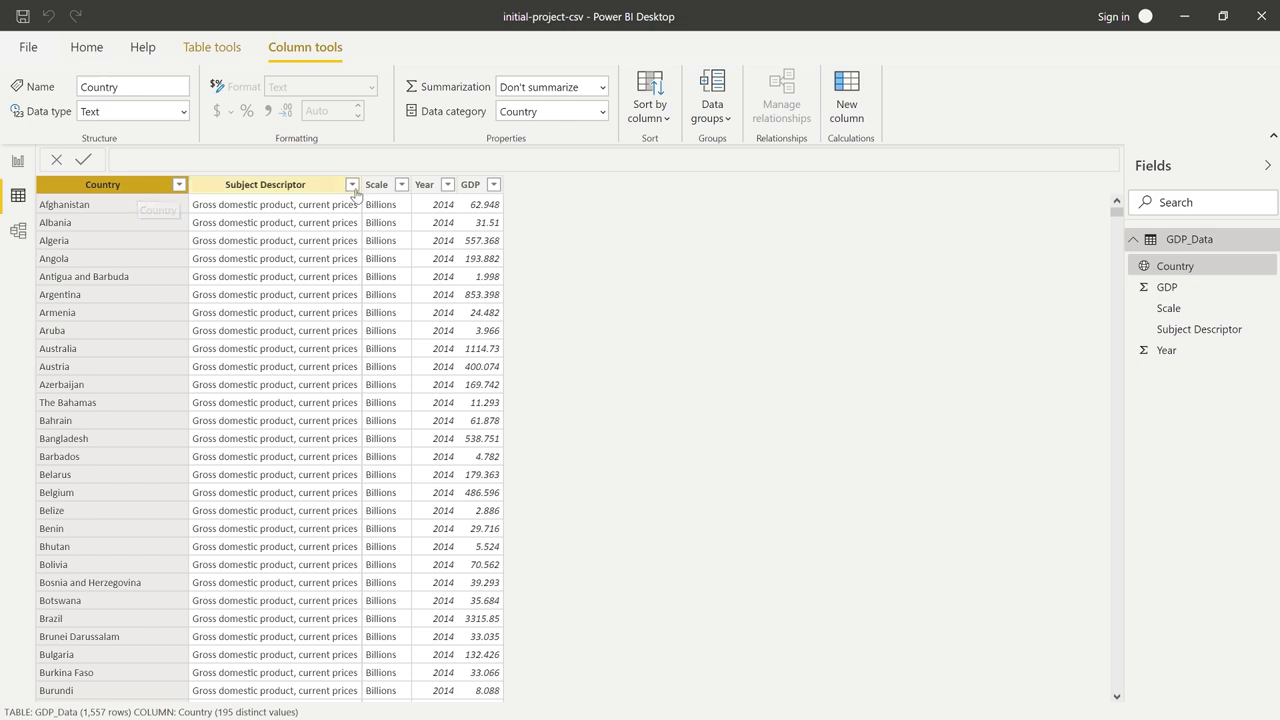
left_click(1190, 241)
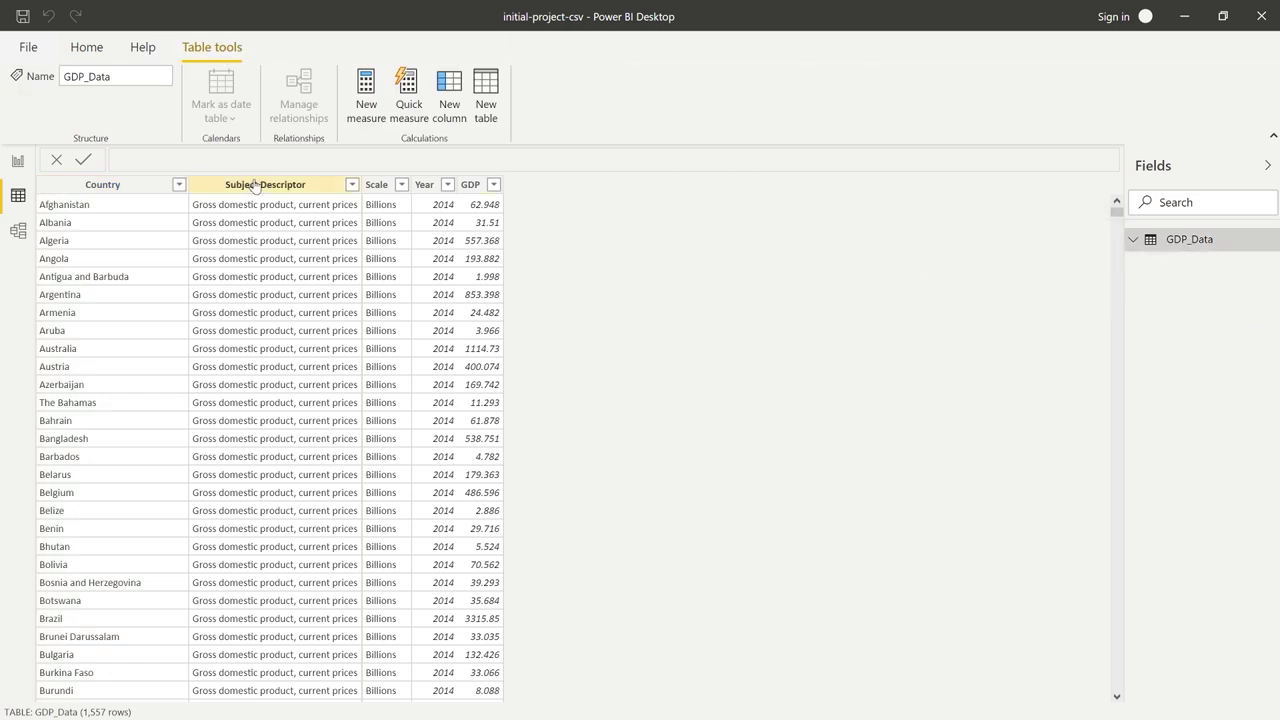
left_click(18, 231)
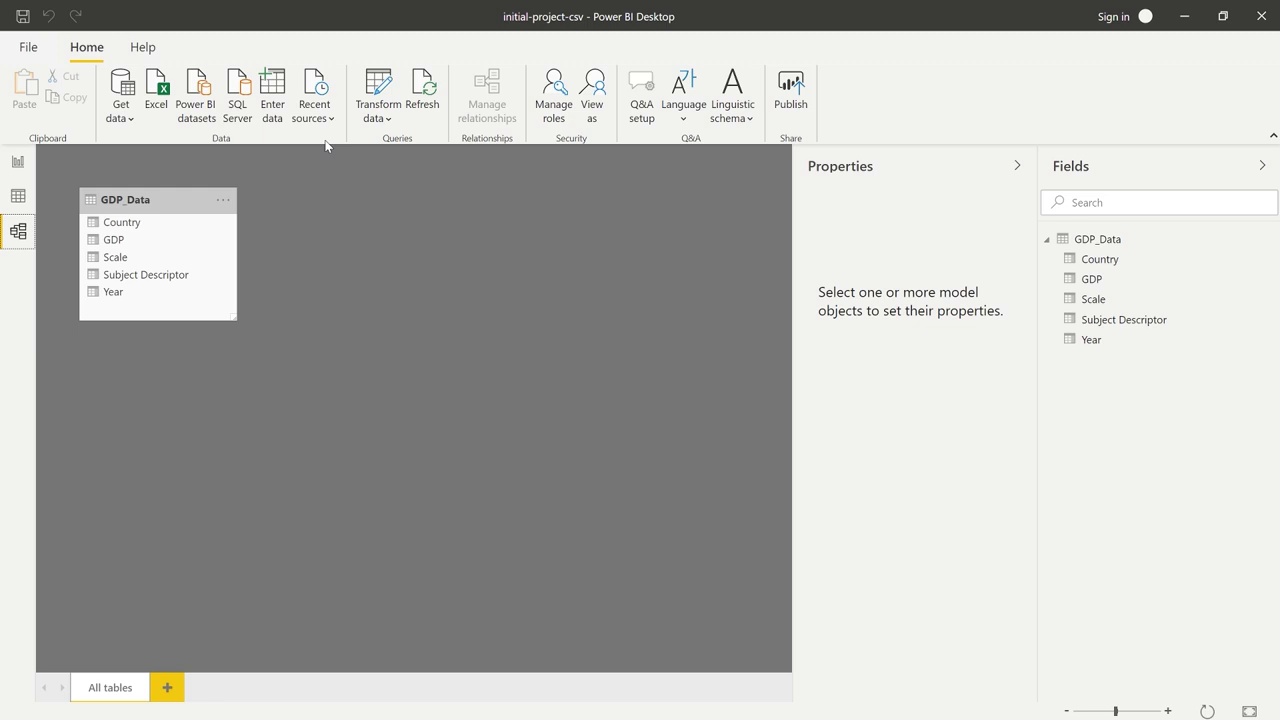
Alternate between the GDP_Data table and the map report while browsing the Home, Insert and Modeling tabs
left_click(24, 197)
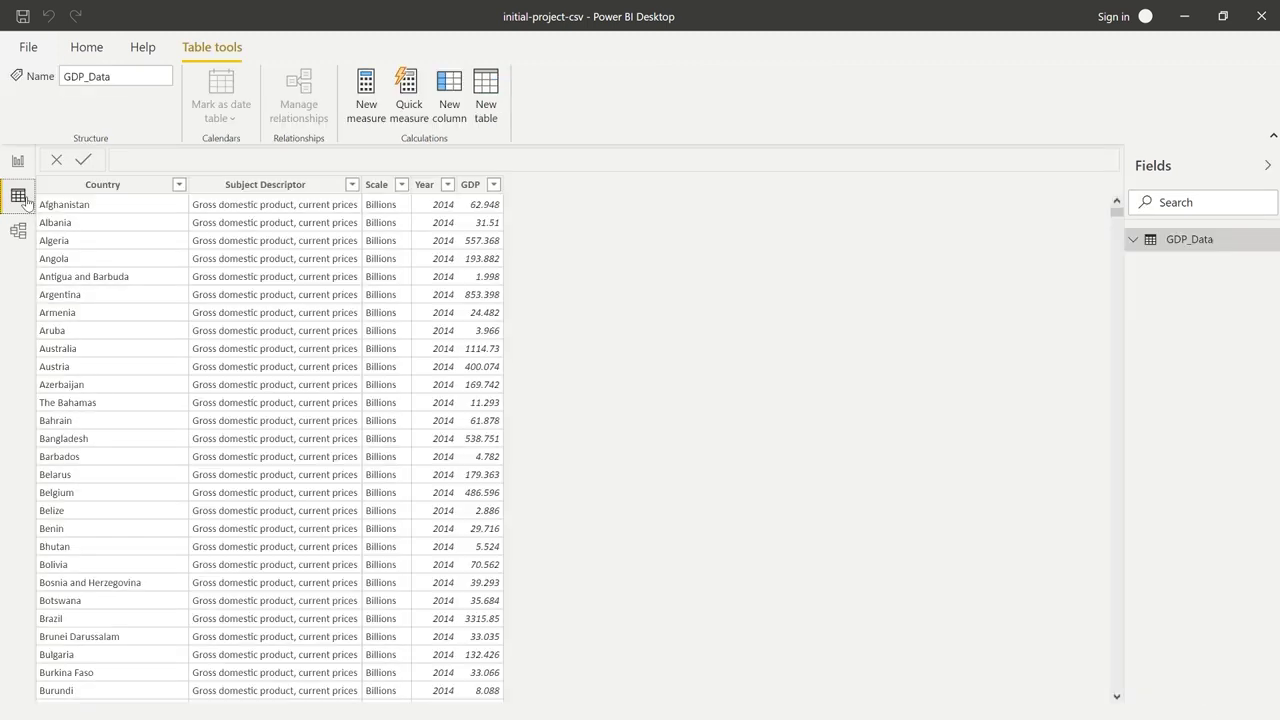
left_click(89, 48)
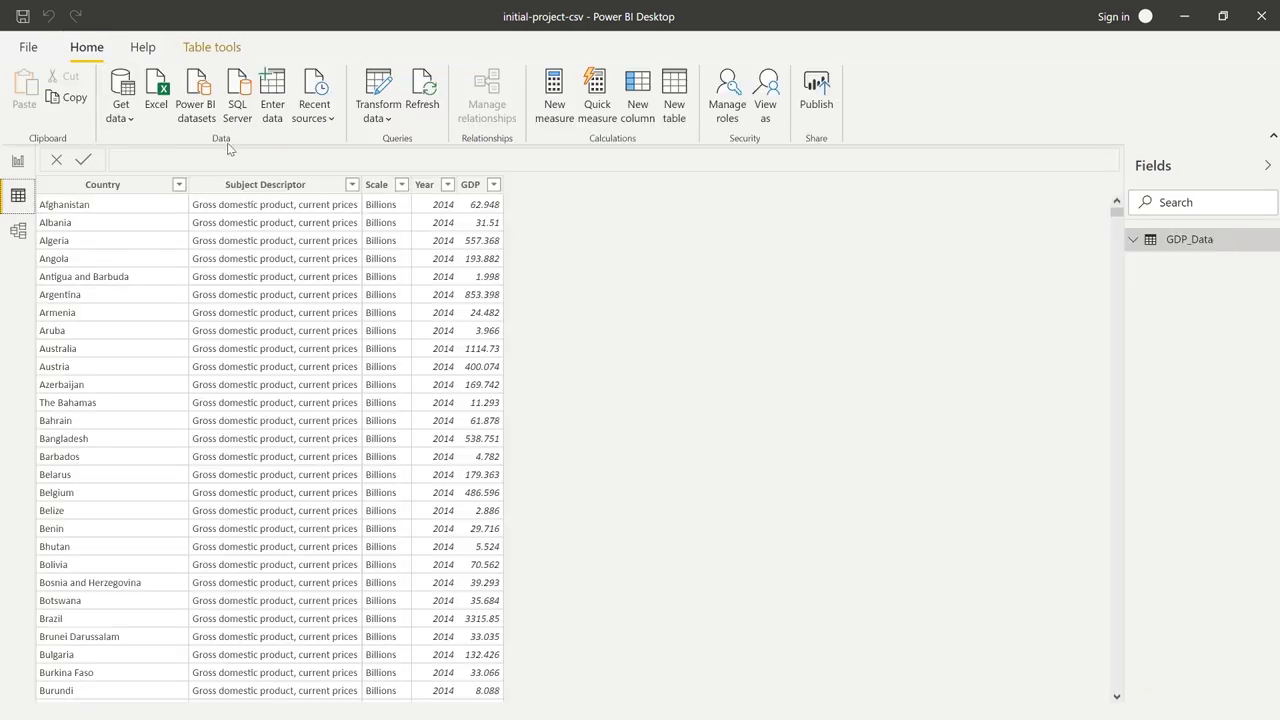
left_click(18, 162)
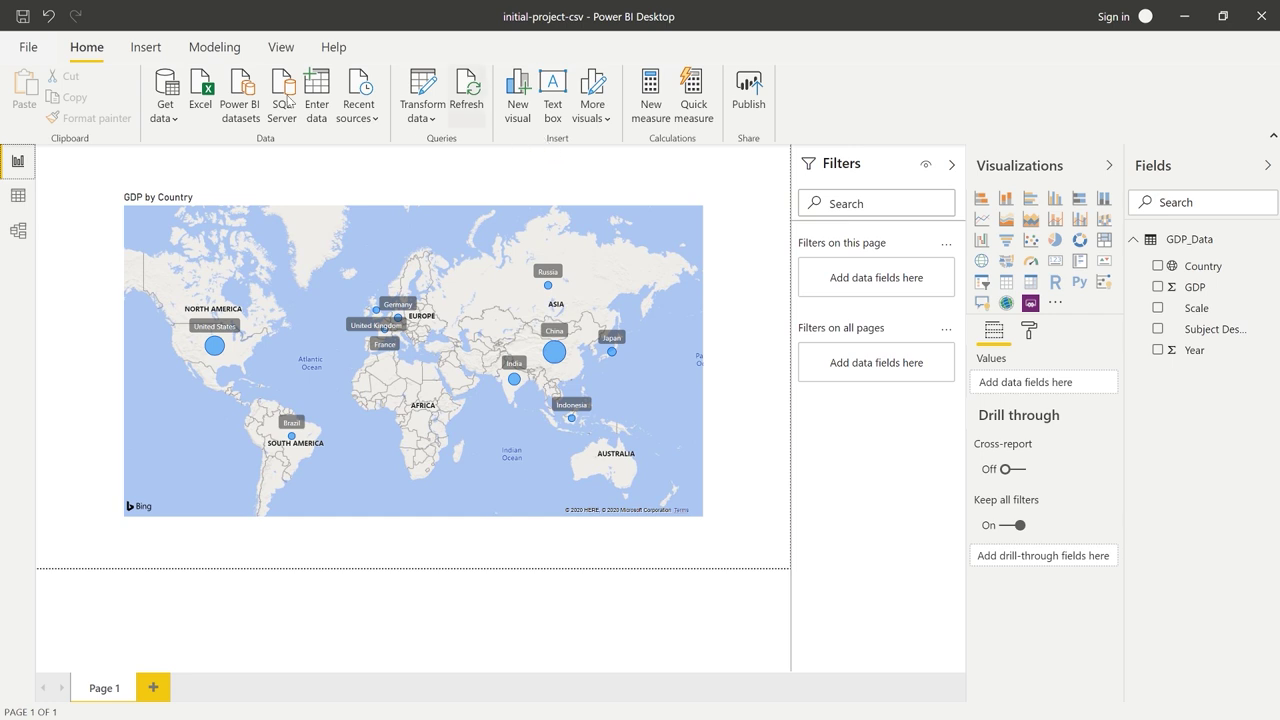
left_click(145, 50)
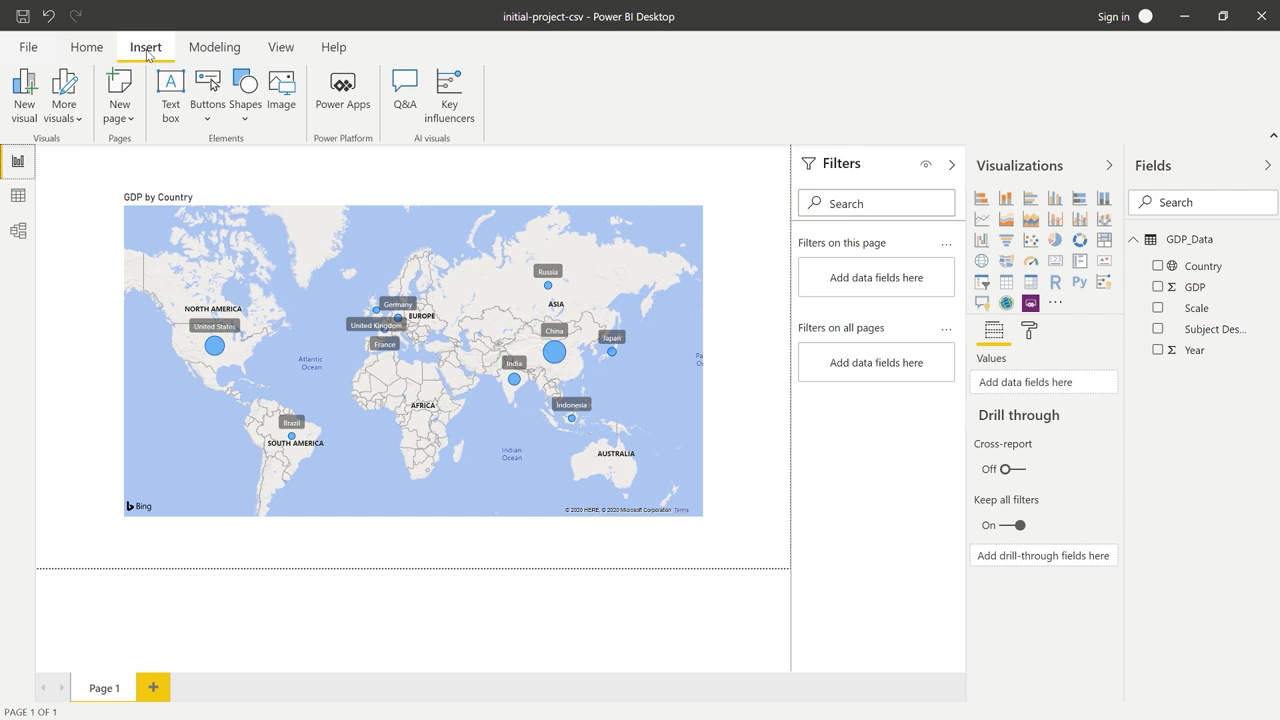
left_click(18, 196)
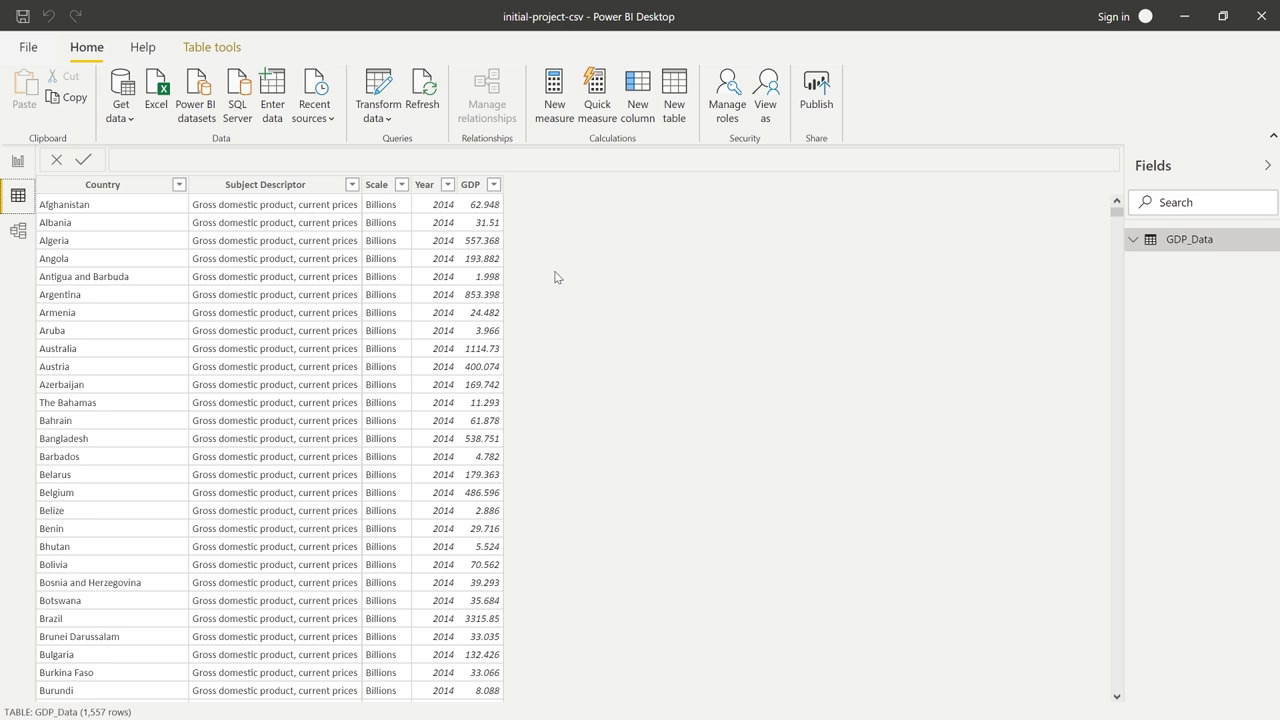
left_click(18, 161)
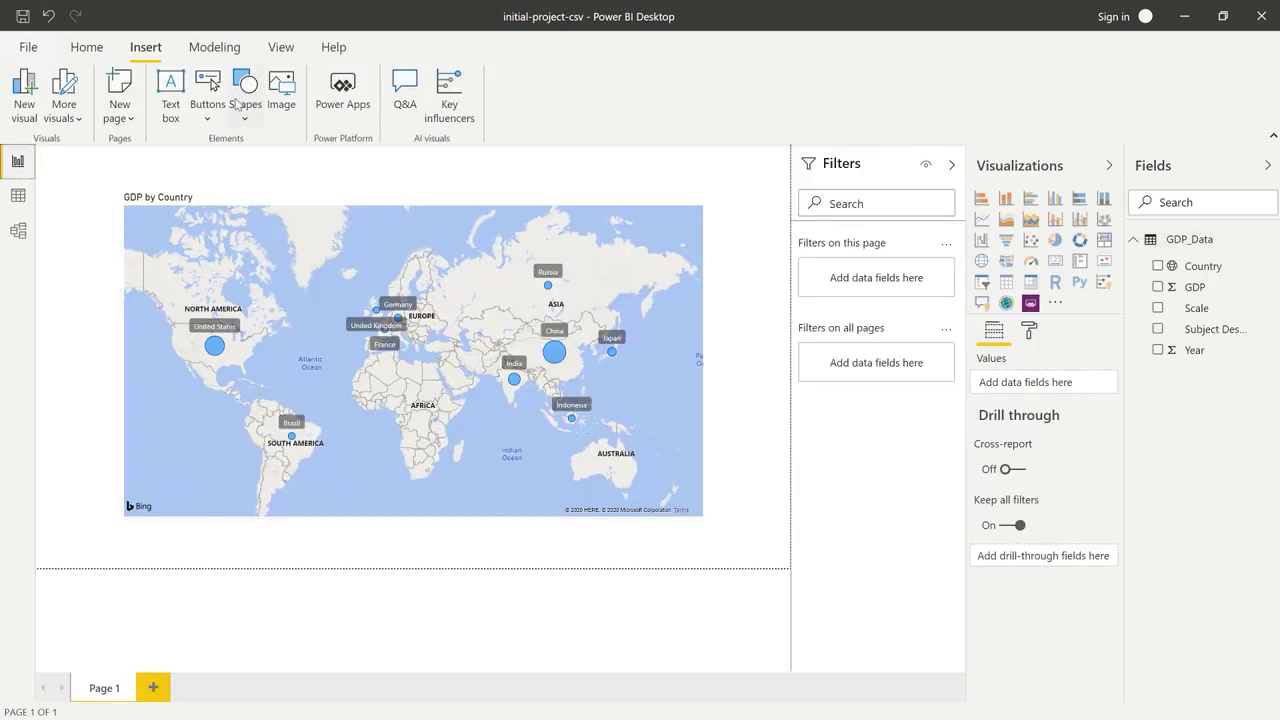
left_click(231, 52)
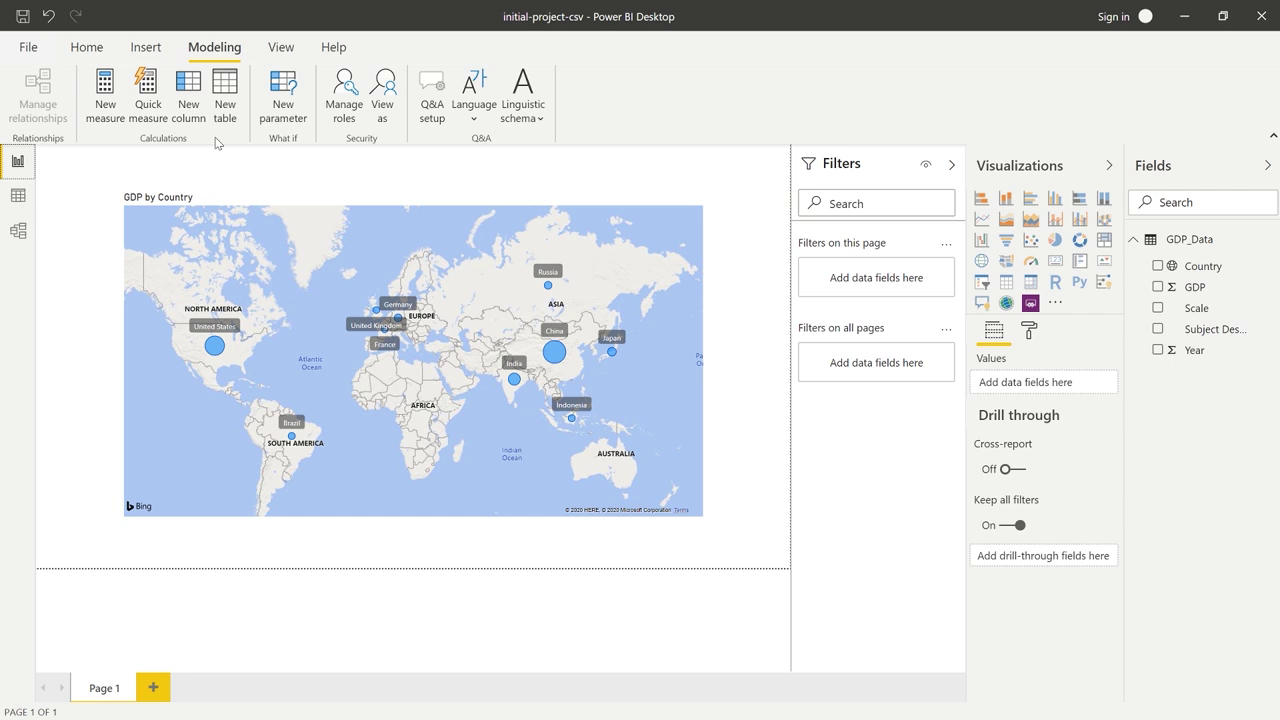
left_click(86, 47)
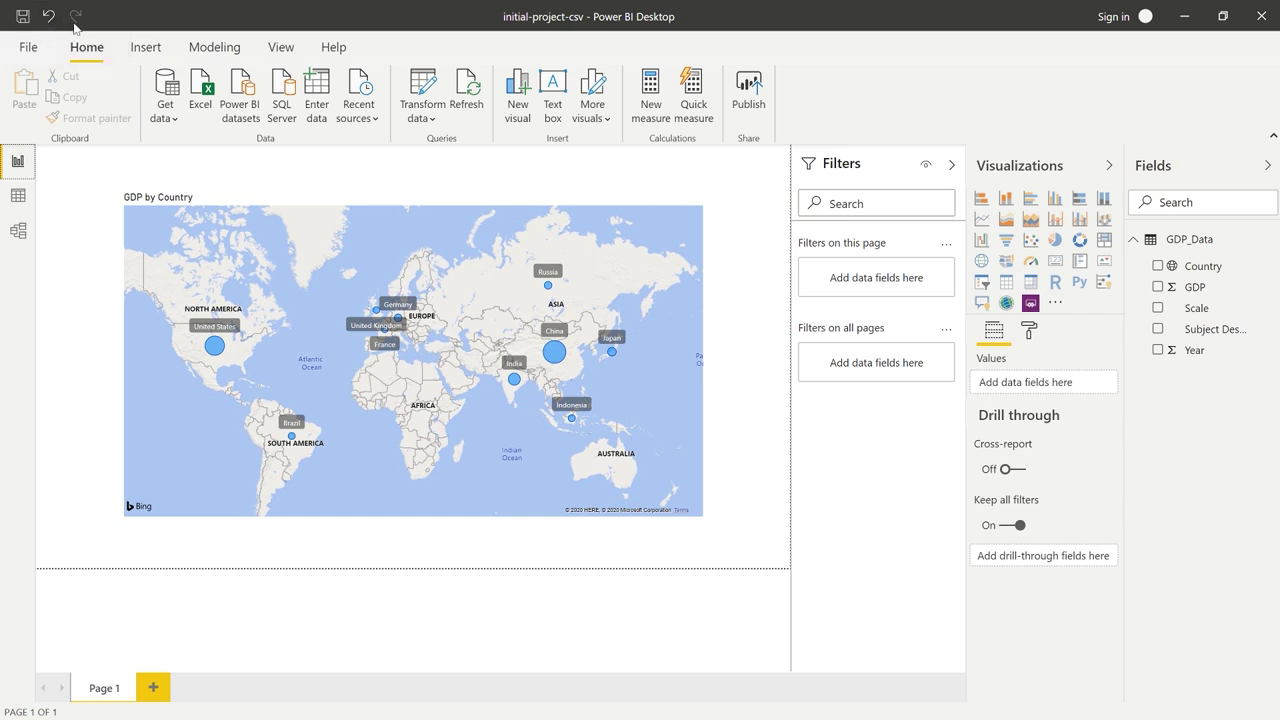
left_click(40, 48)
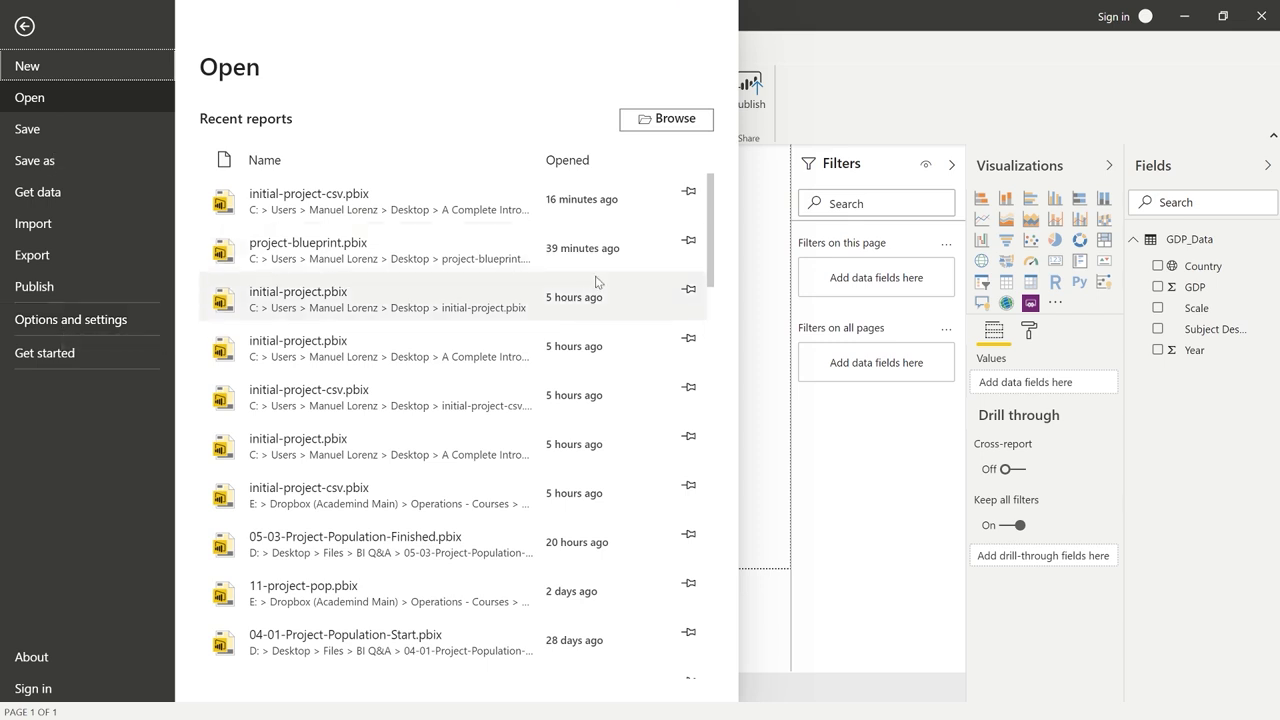
left_click(754, 316)
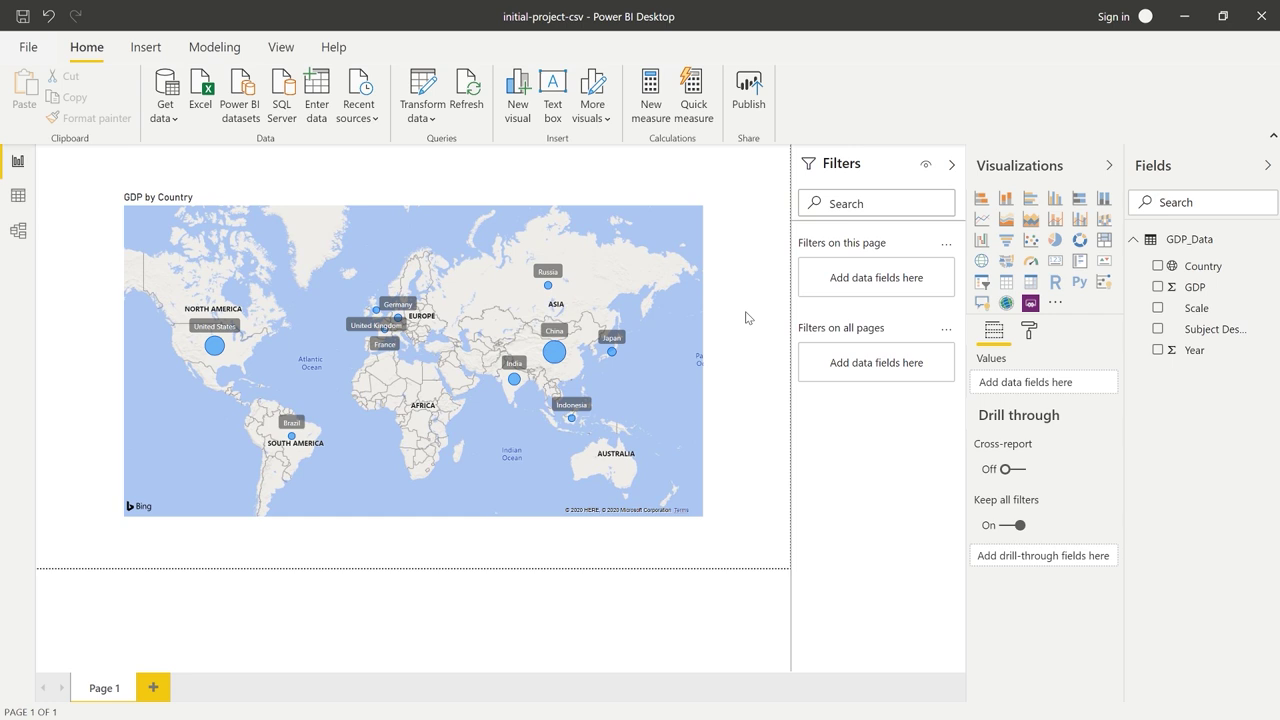
Open GDP_Data in Power Query Editor via Transform data and maximize the editor window
left_click(420, 88)
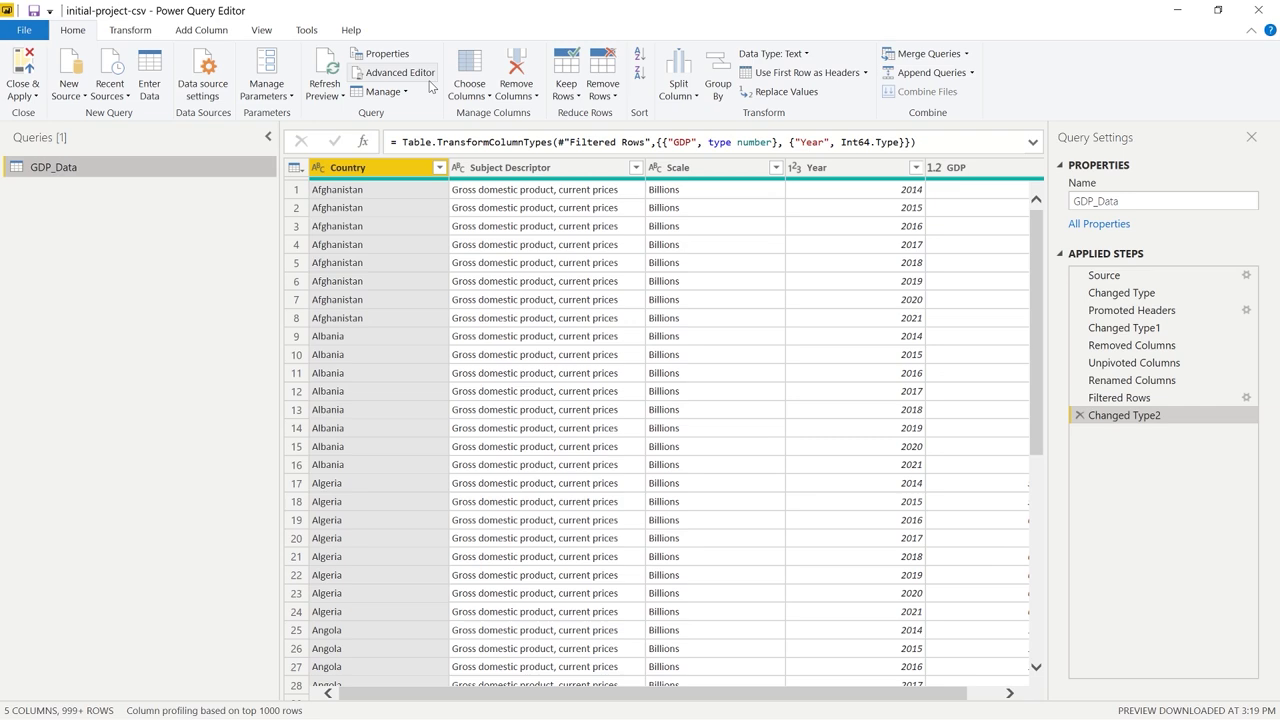
left_click_drag(506, 14, 686, 120)
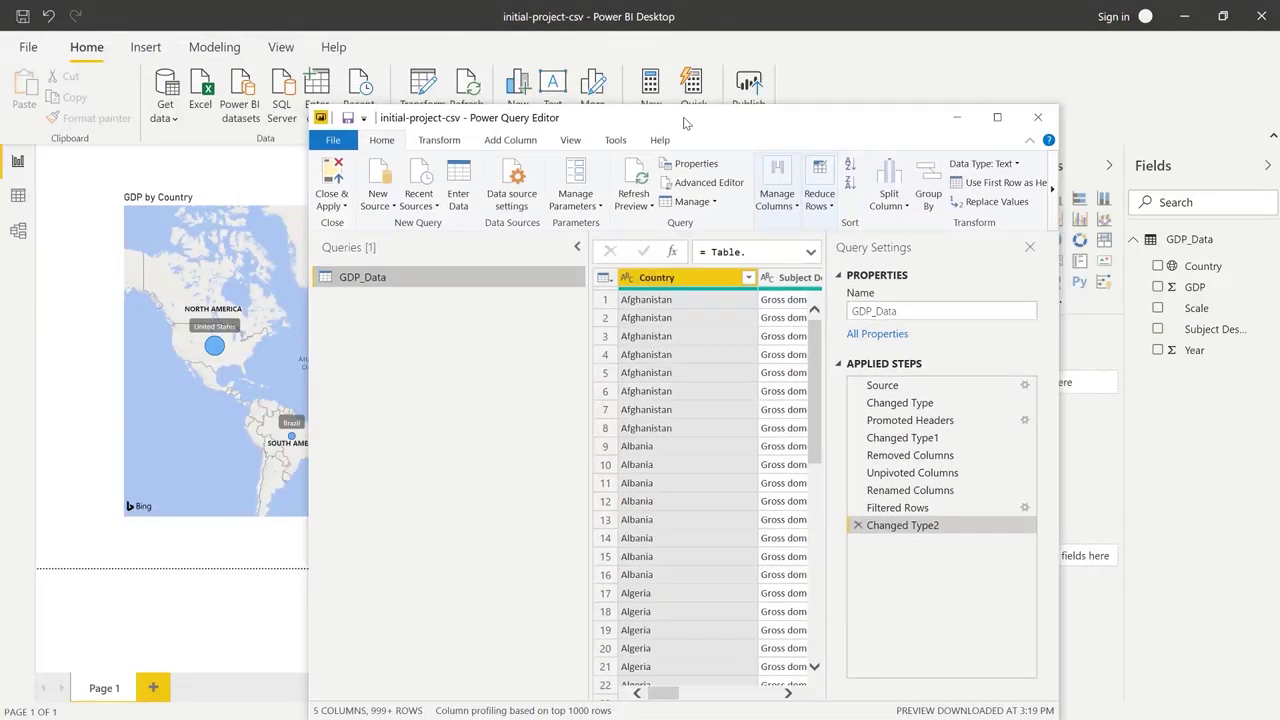
double_click(686, 120)
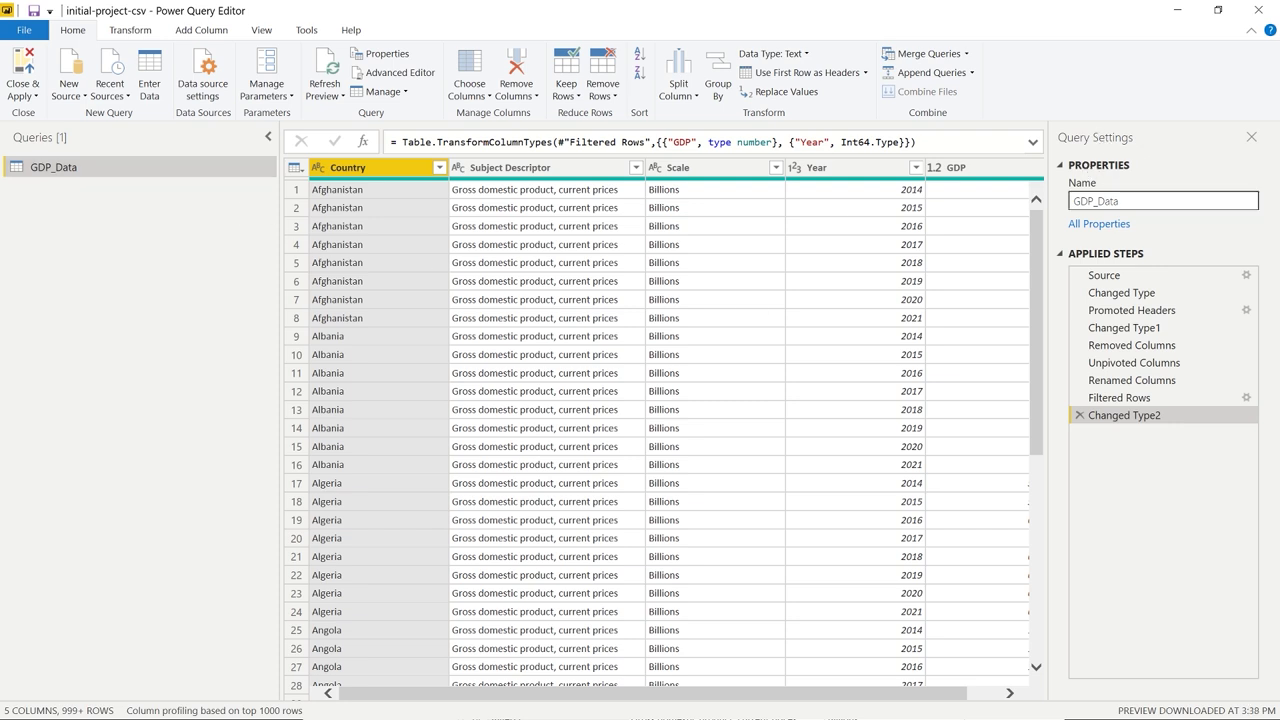
type("New")
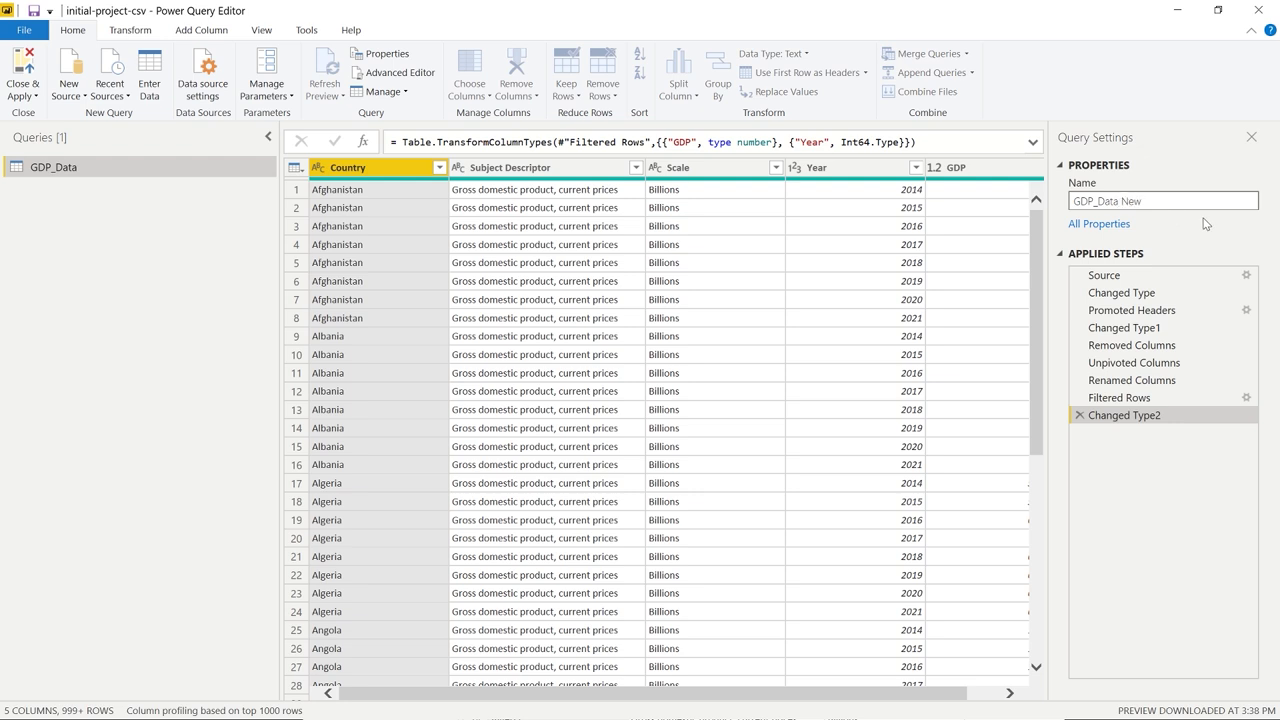
key("Return")
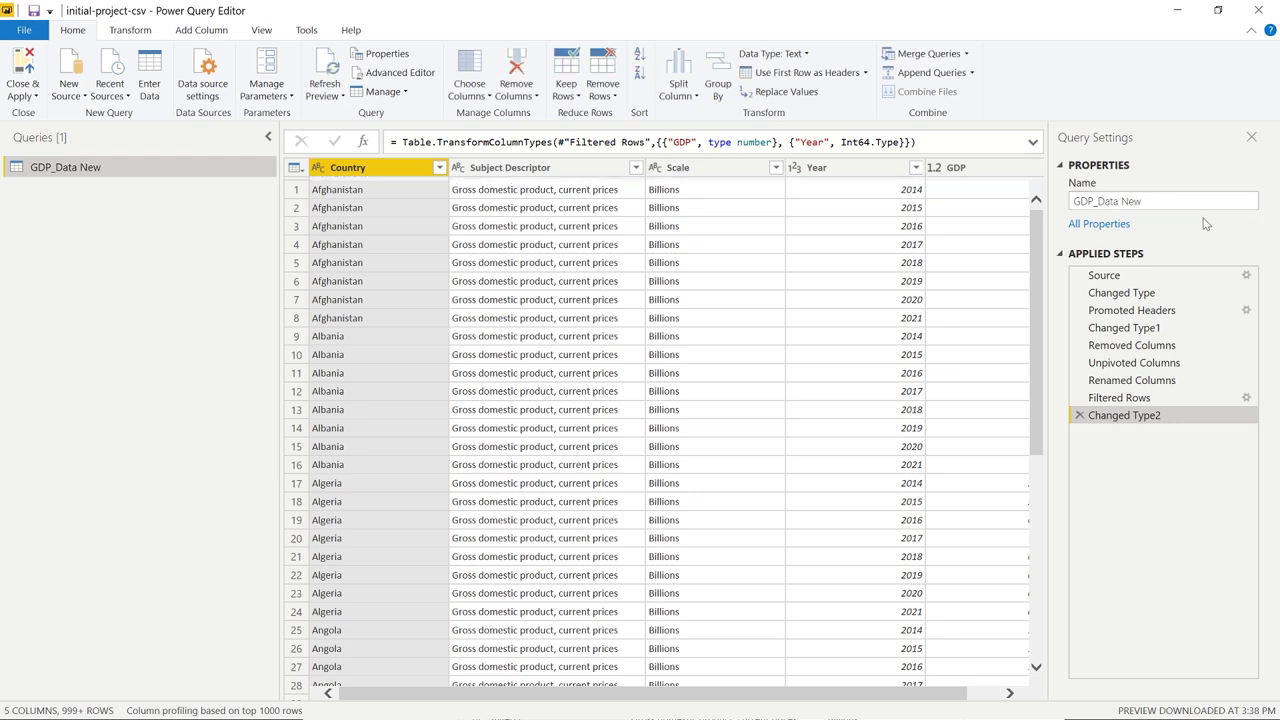
double_click(1160, 200)
key("BackSpace")
key("BackSpace")
key("Return")
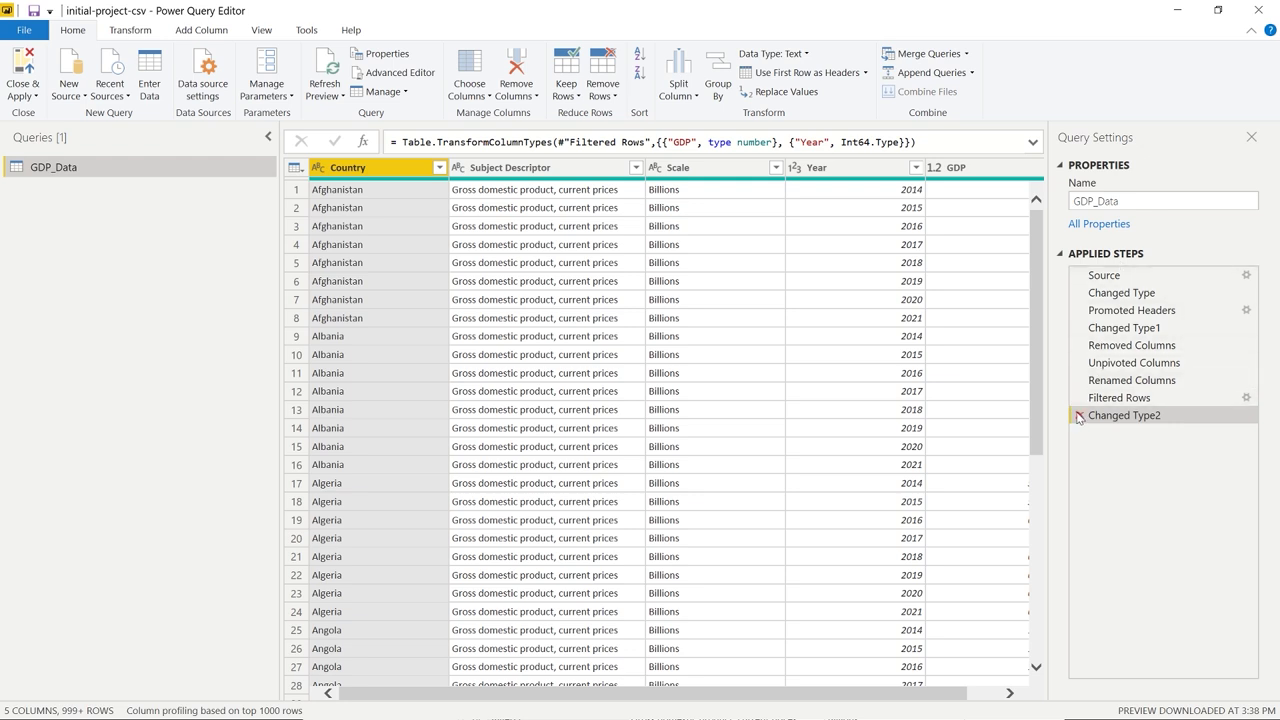
left_click(1120, 368)
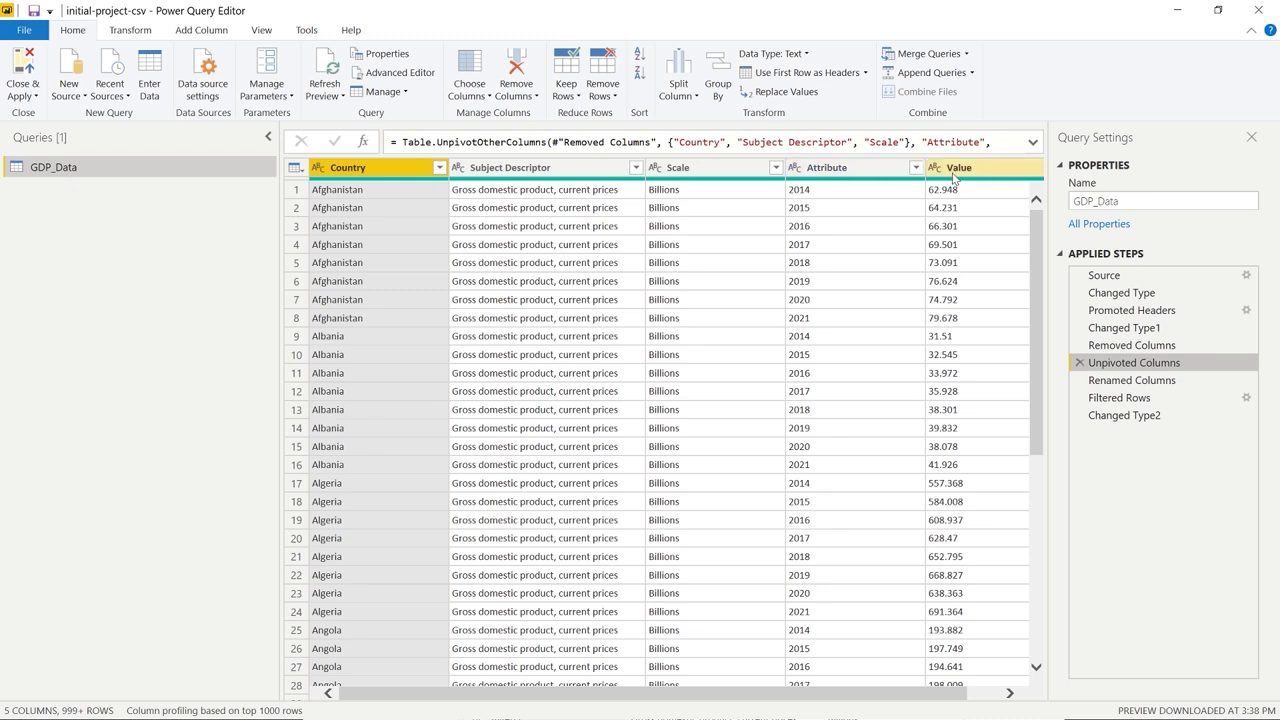
left_click(1116, 418)
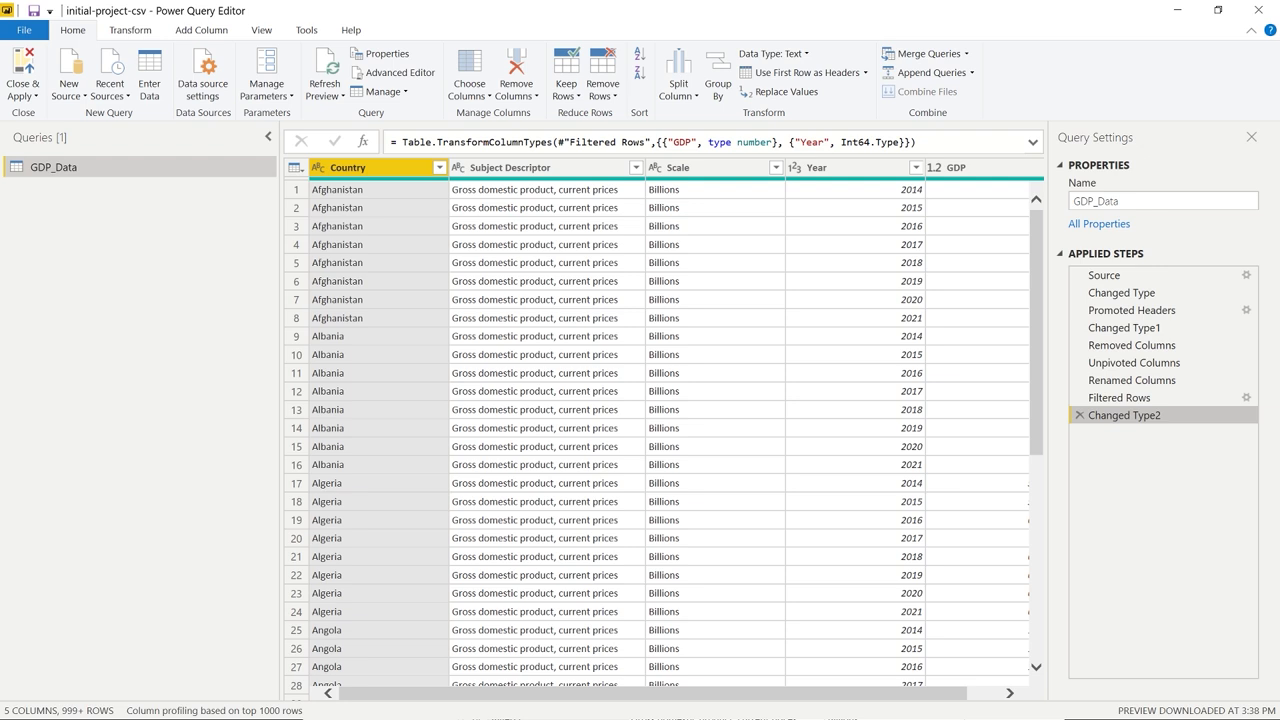
left_click(268, 33)
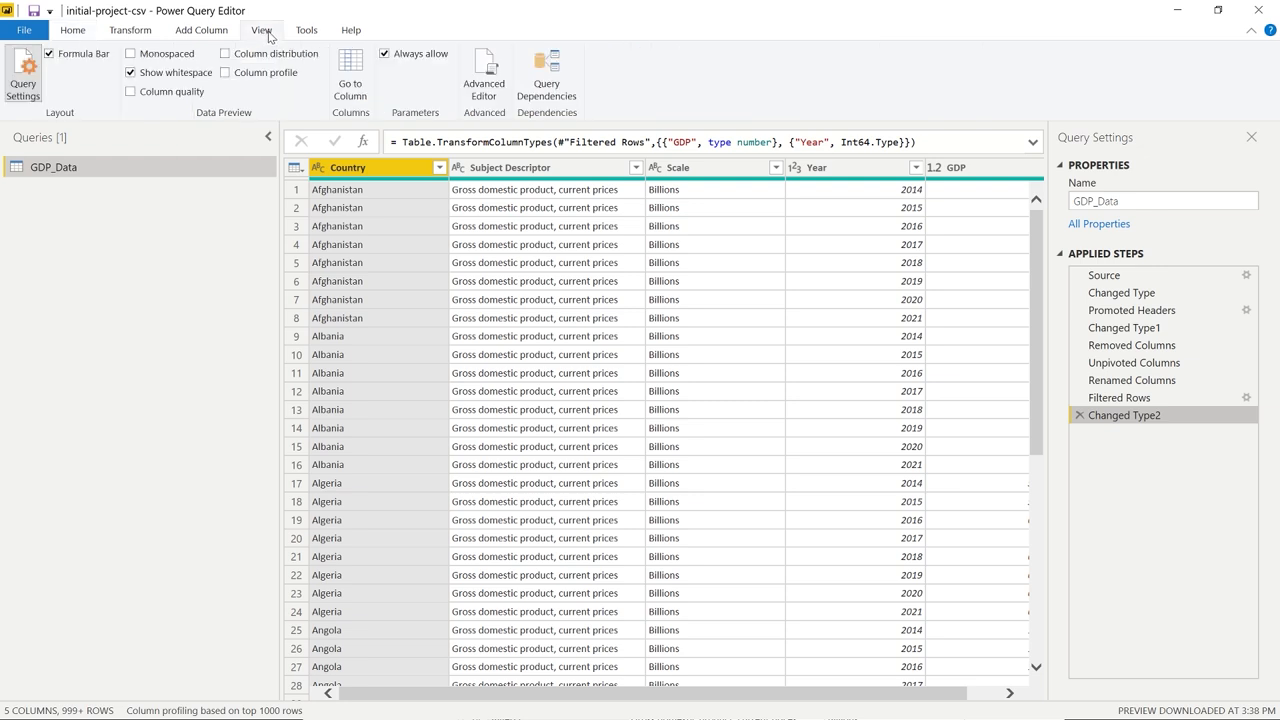
left_click(52, 55)
left_click(52, 55)
left_click(30, 82)
left_click(30, 82)
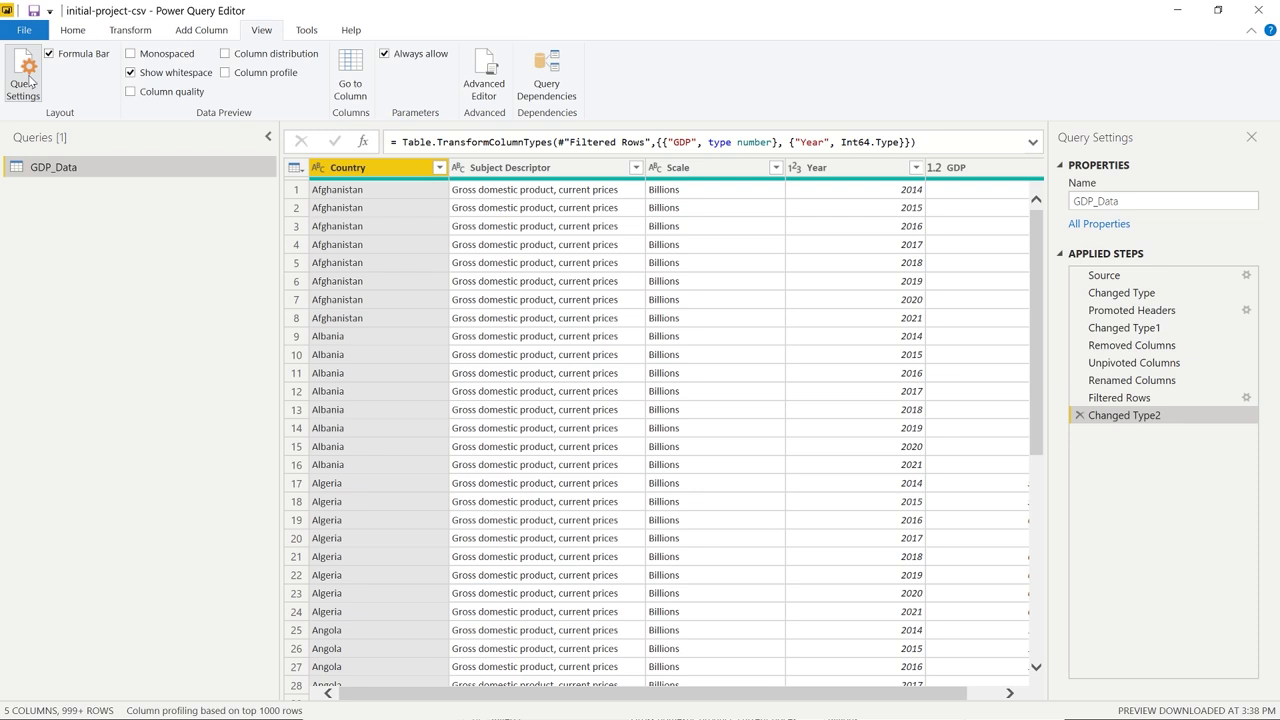
left_click(86, 34)
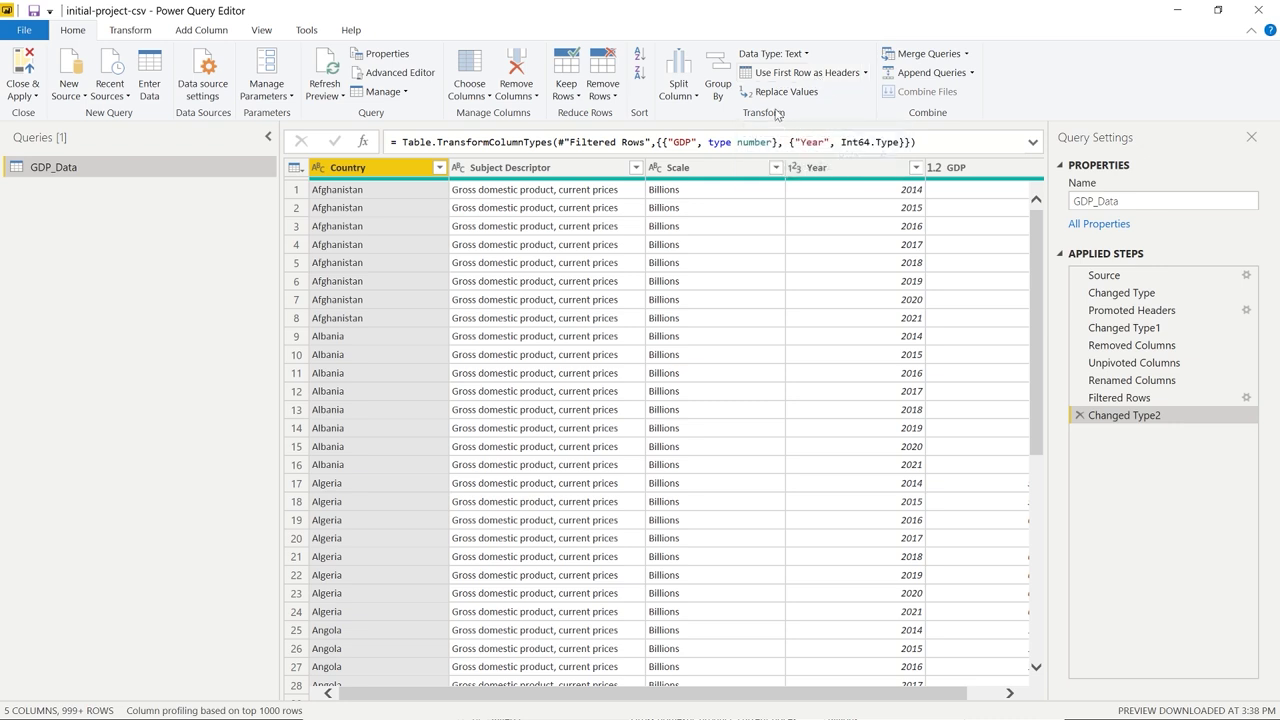
Glance at the Transform commands and Country column actions, then bring up the File menu
left_click(145, 33)
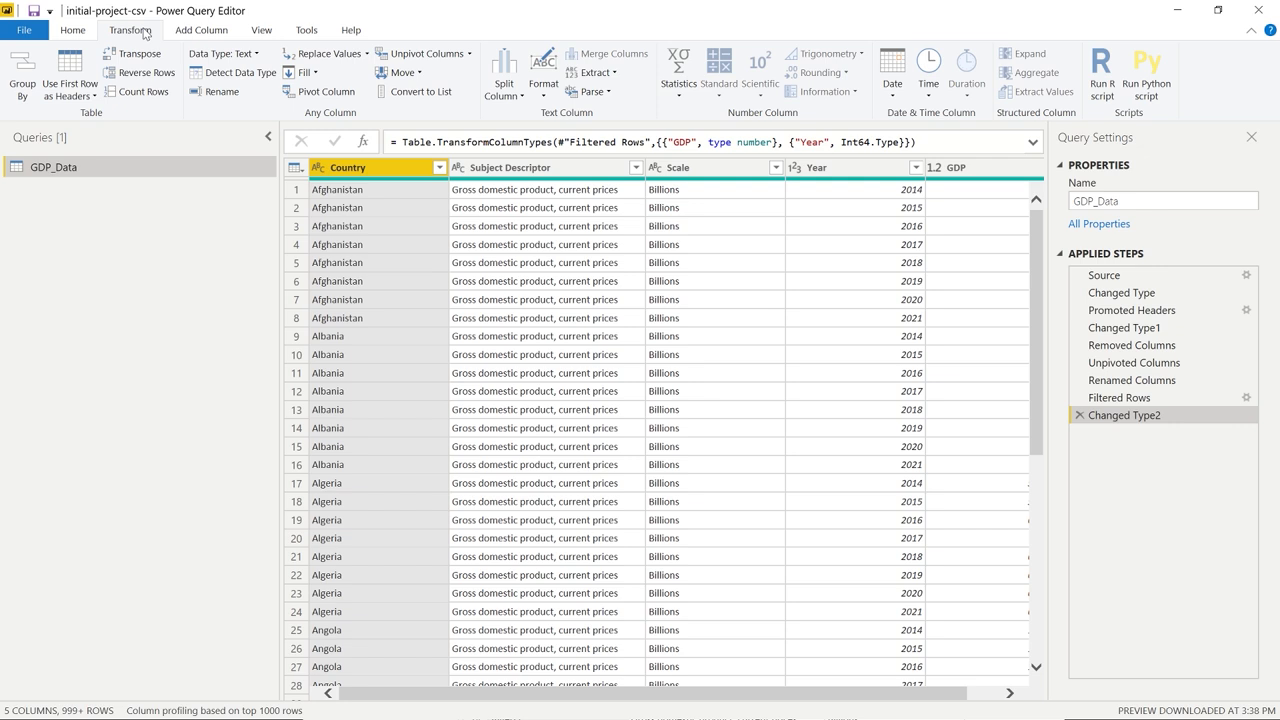
left_click(76, 34)
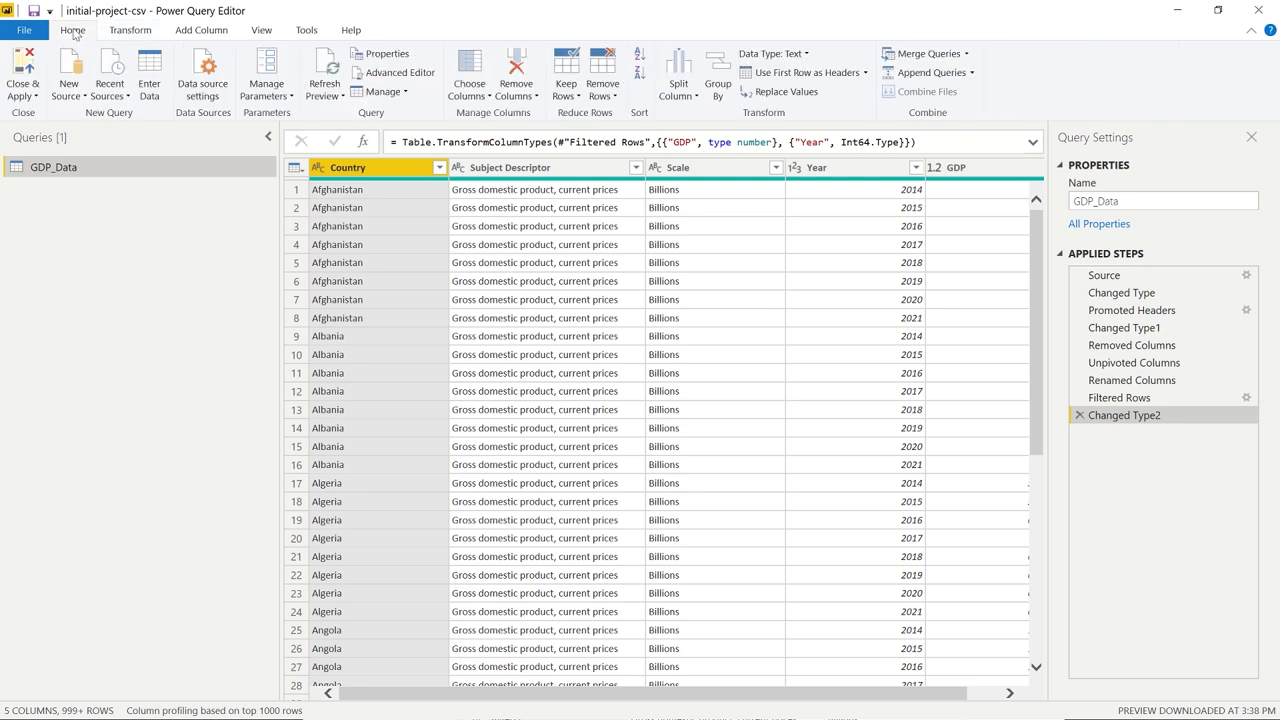
right_click(381, 168)
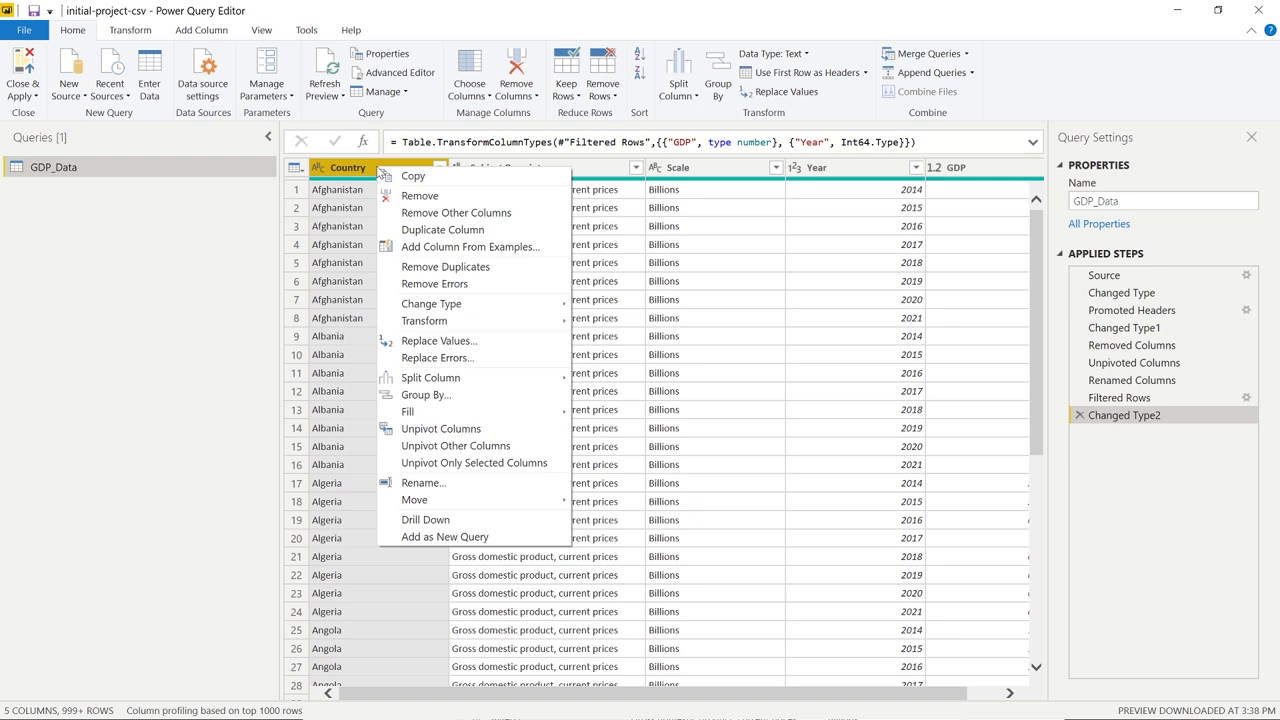
left_click(357, 168)
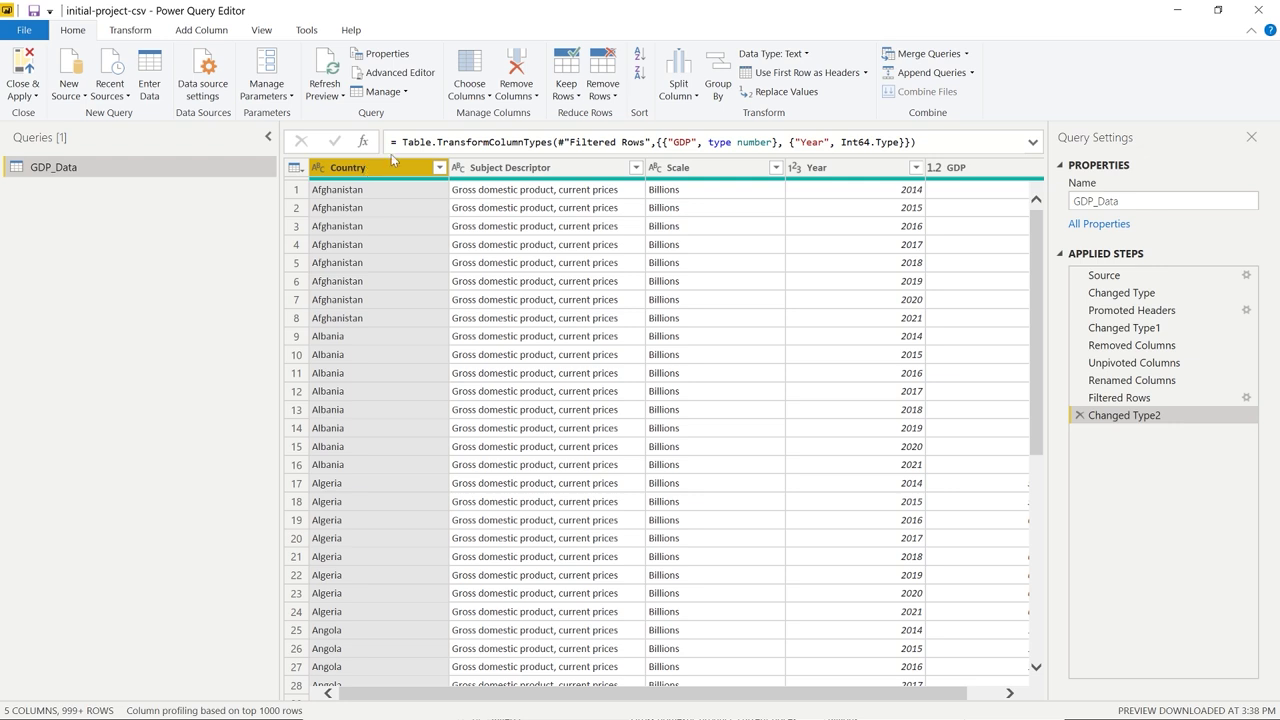
left_click(27, 30)
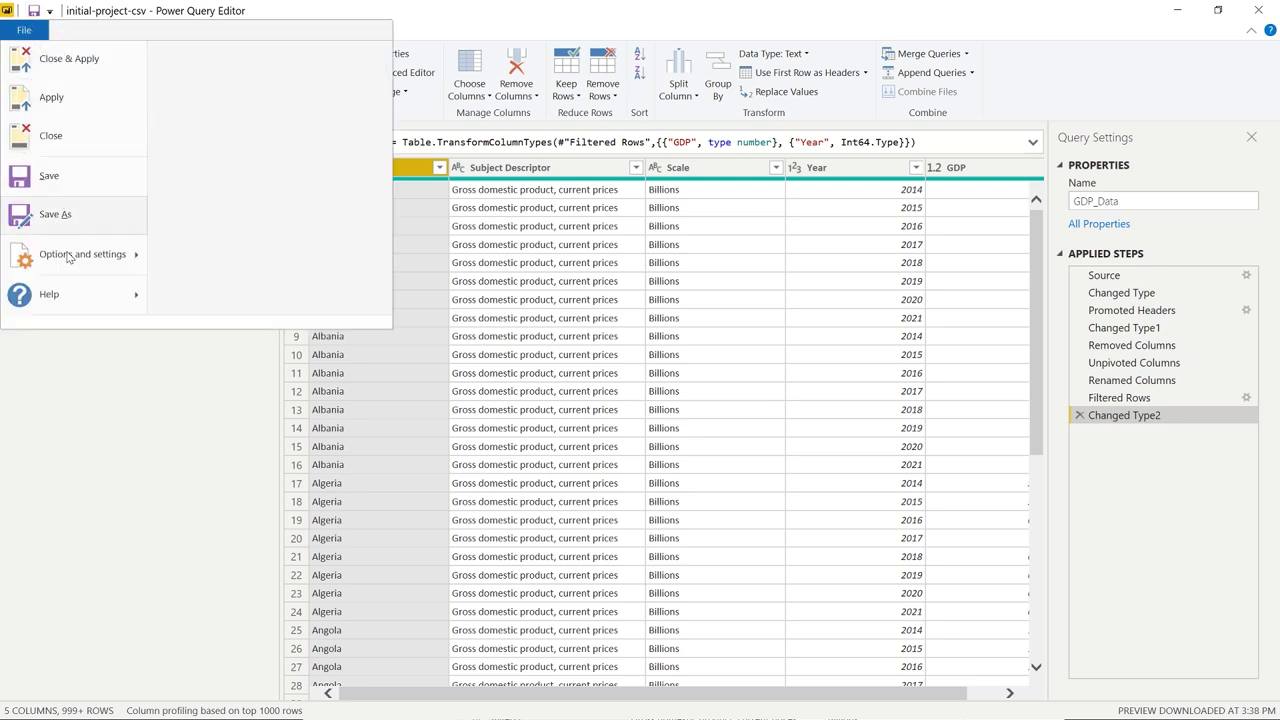
Close & Apply the GDP_Data query changes to get back to the map report
mouse_move(68, 263)
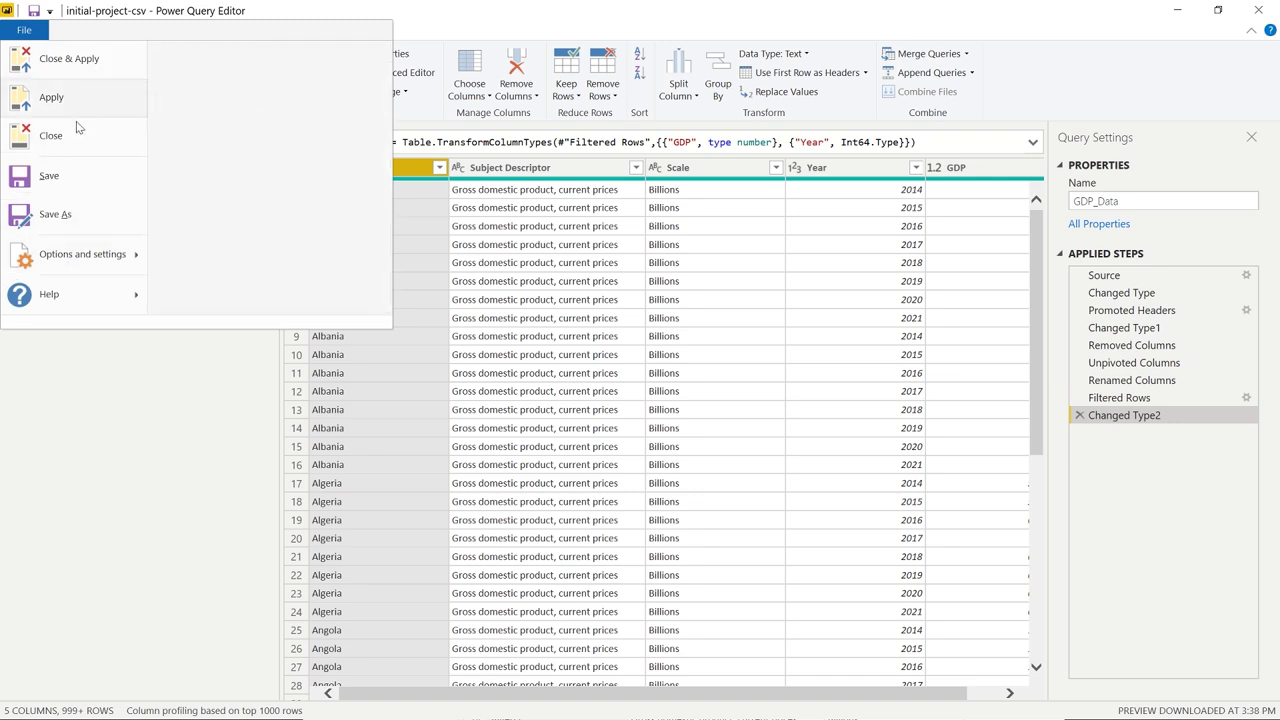
left_click(74, 60)
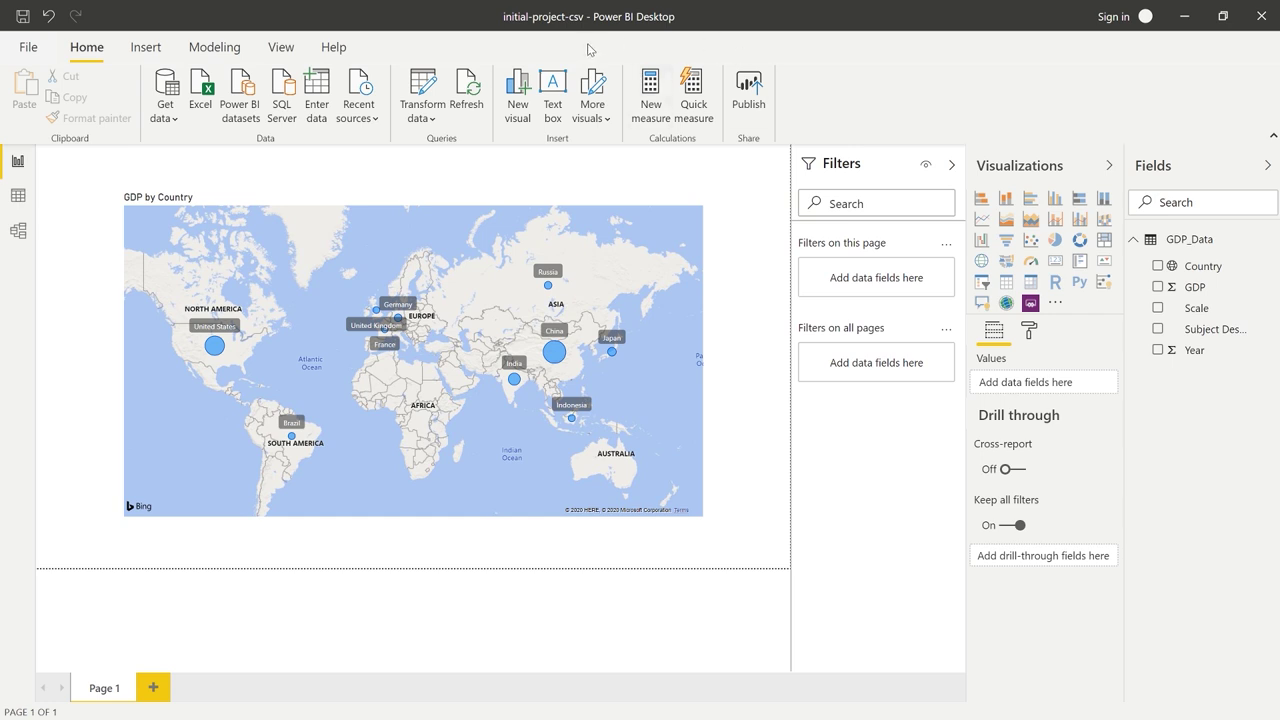
Save and close Initial-project-csv, then relaunch Power BI Desktop for a new report
left_click(1260, 18)
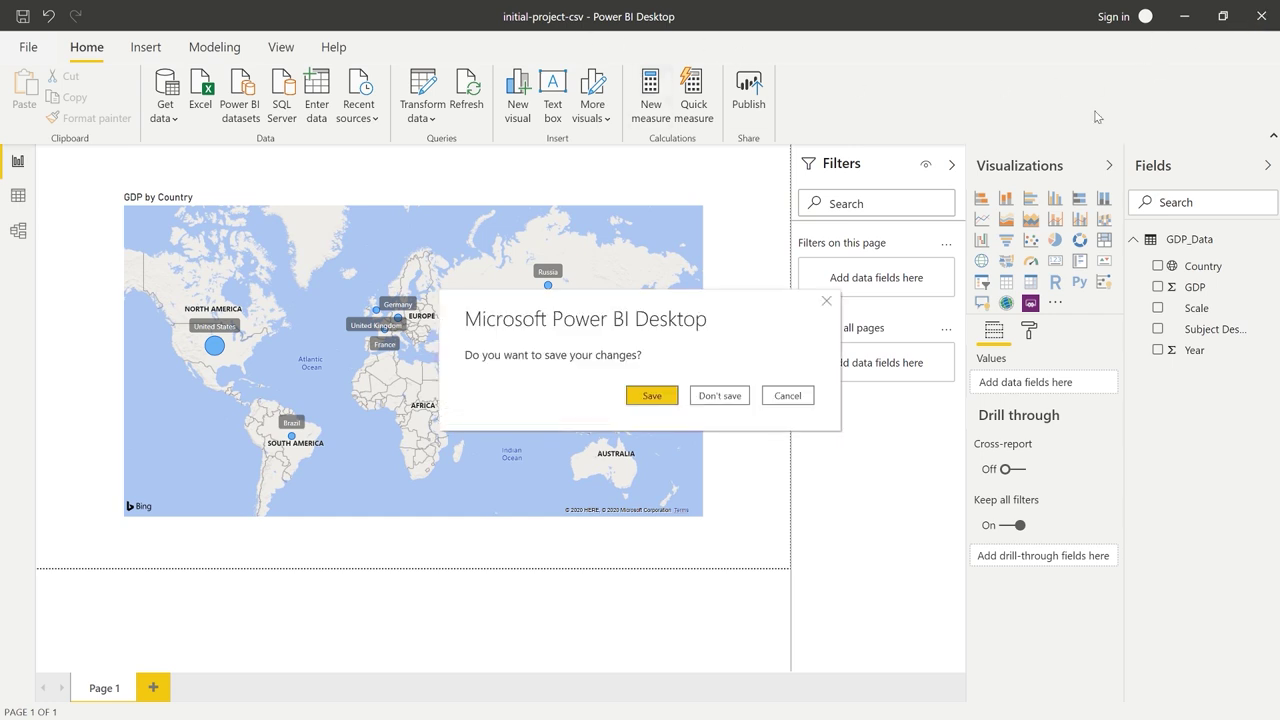
left_click(641, 397)
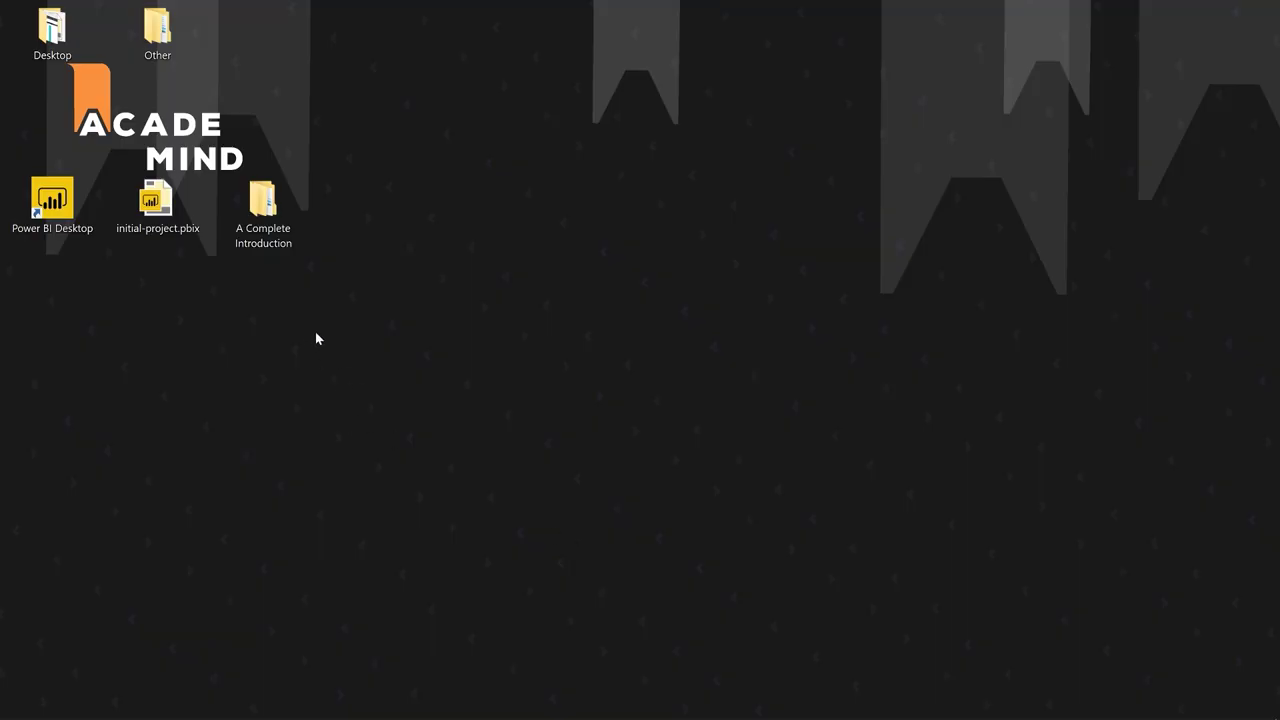
double_click(63, 206)
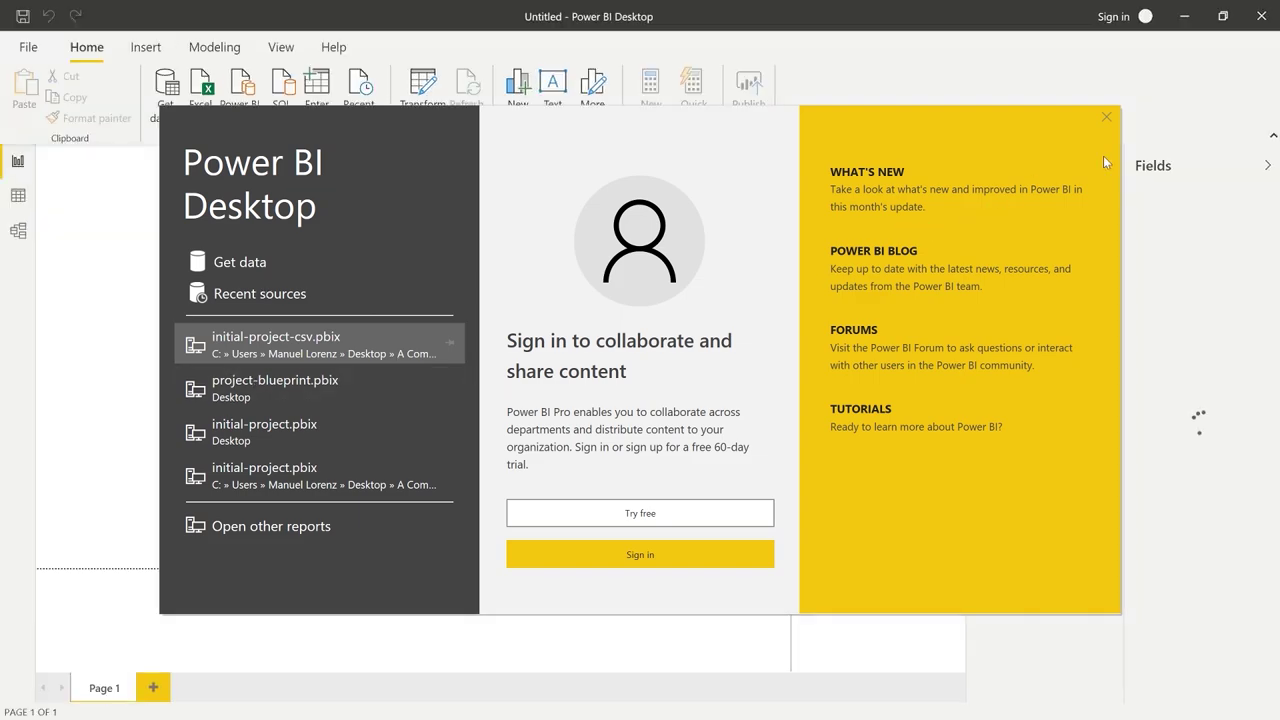
Dismiss the start screen and open File > Options and settings > Options
left_click(1106, 119)
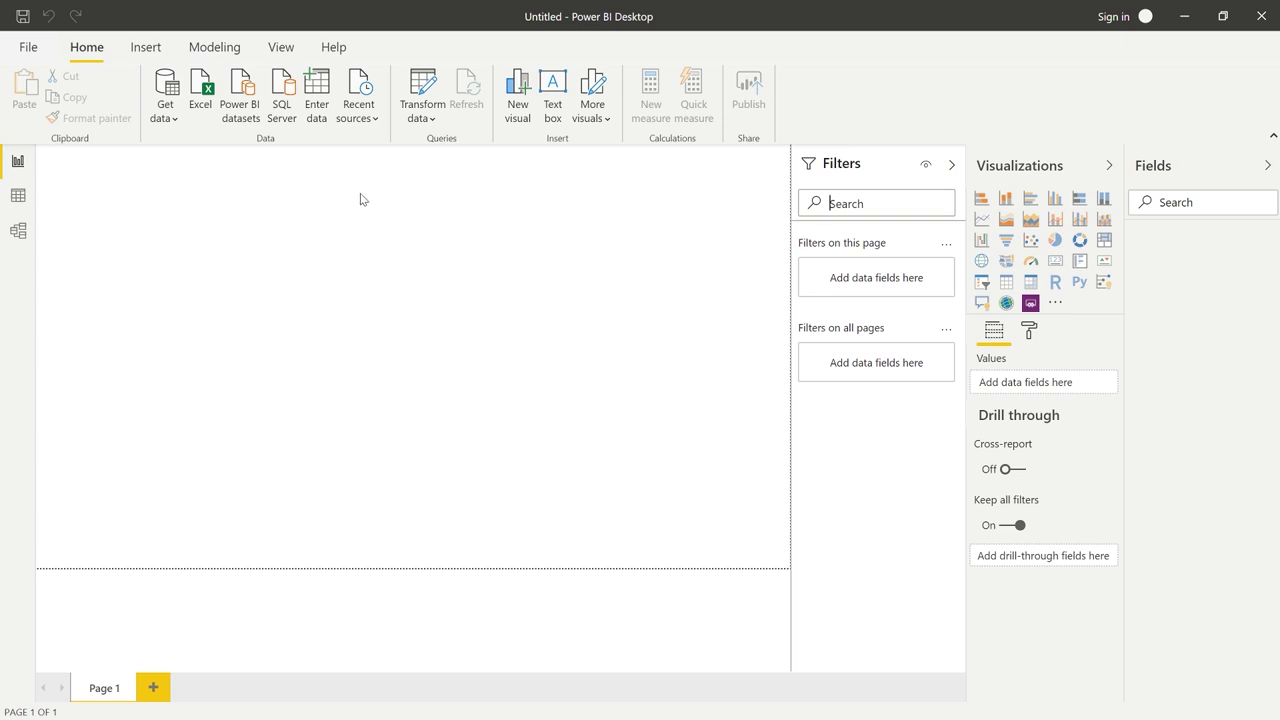
left_click(30, 48)
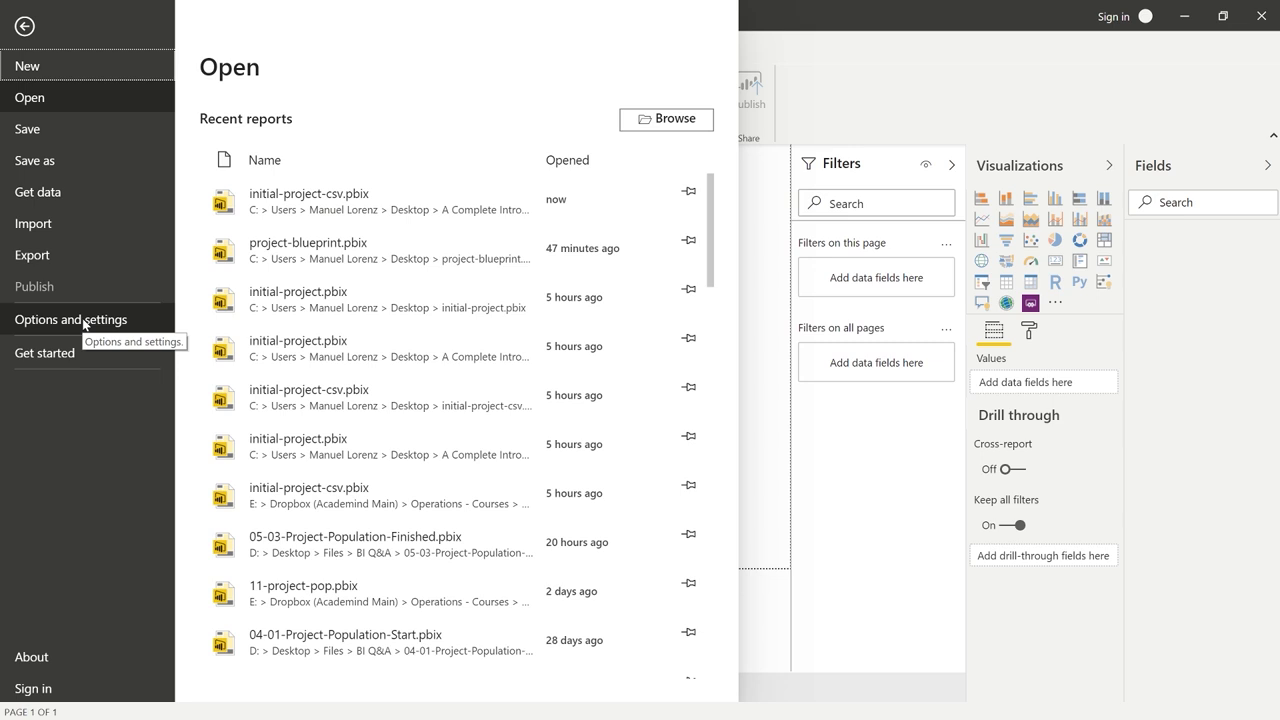
left_click(84, 322)
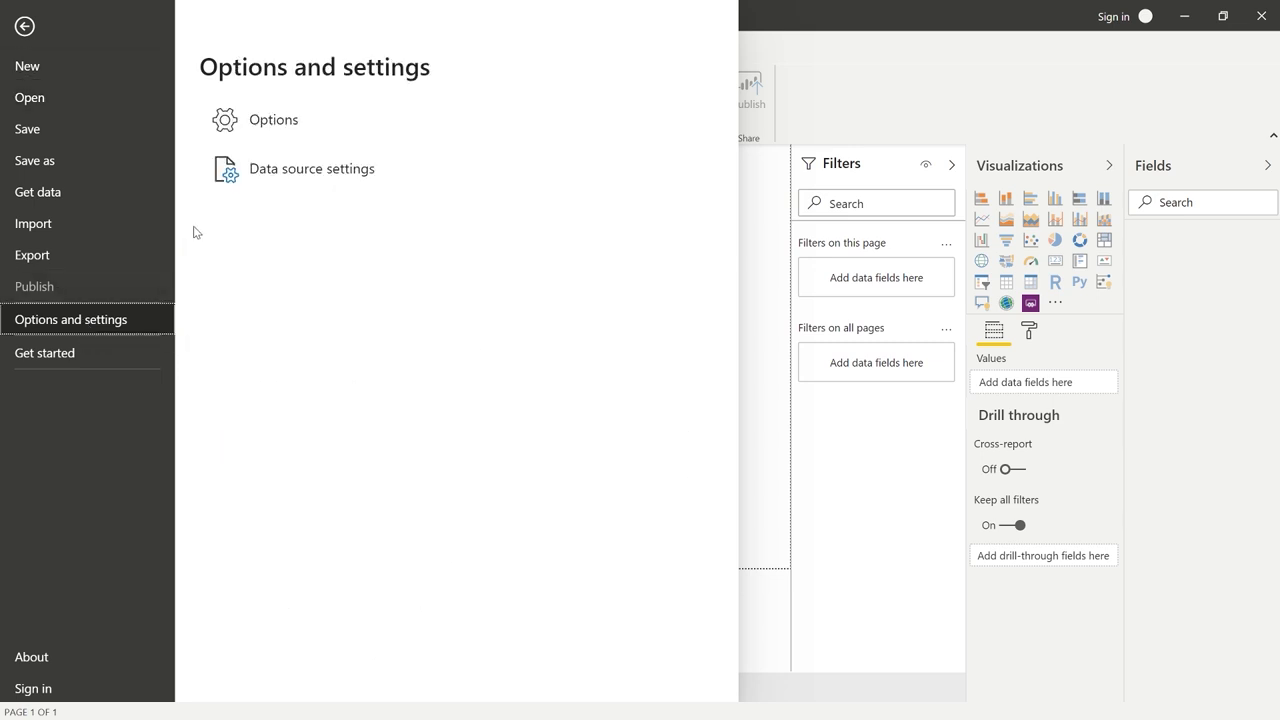
left_click(282, 128)
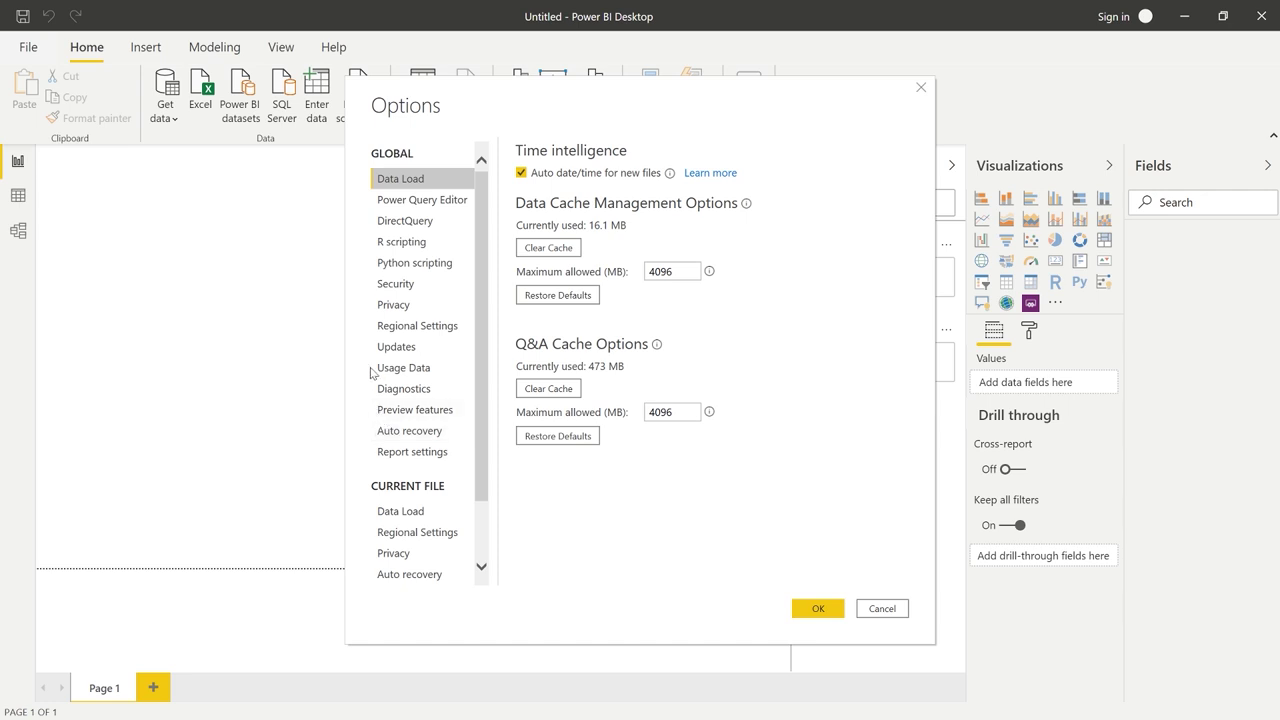
Keep the global Regional Settings model language at English (United States)
left_click(410, 327)
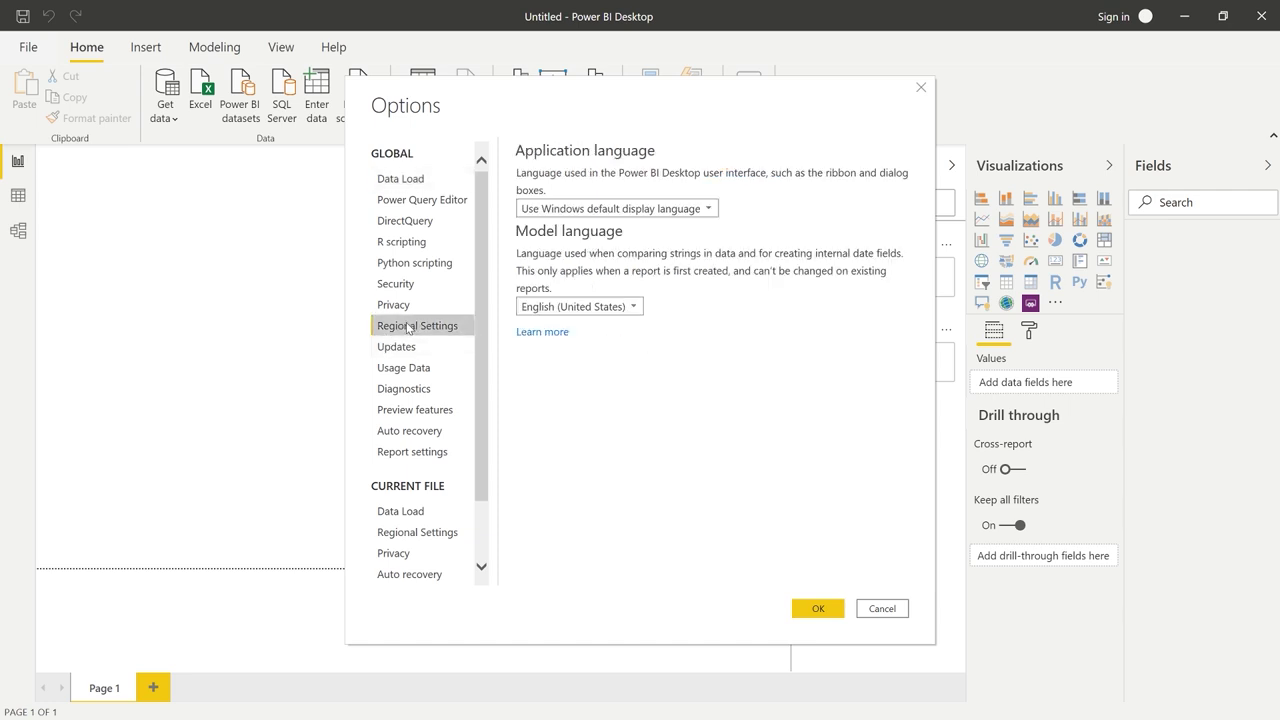
left_click(636, 309)
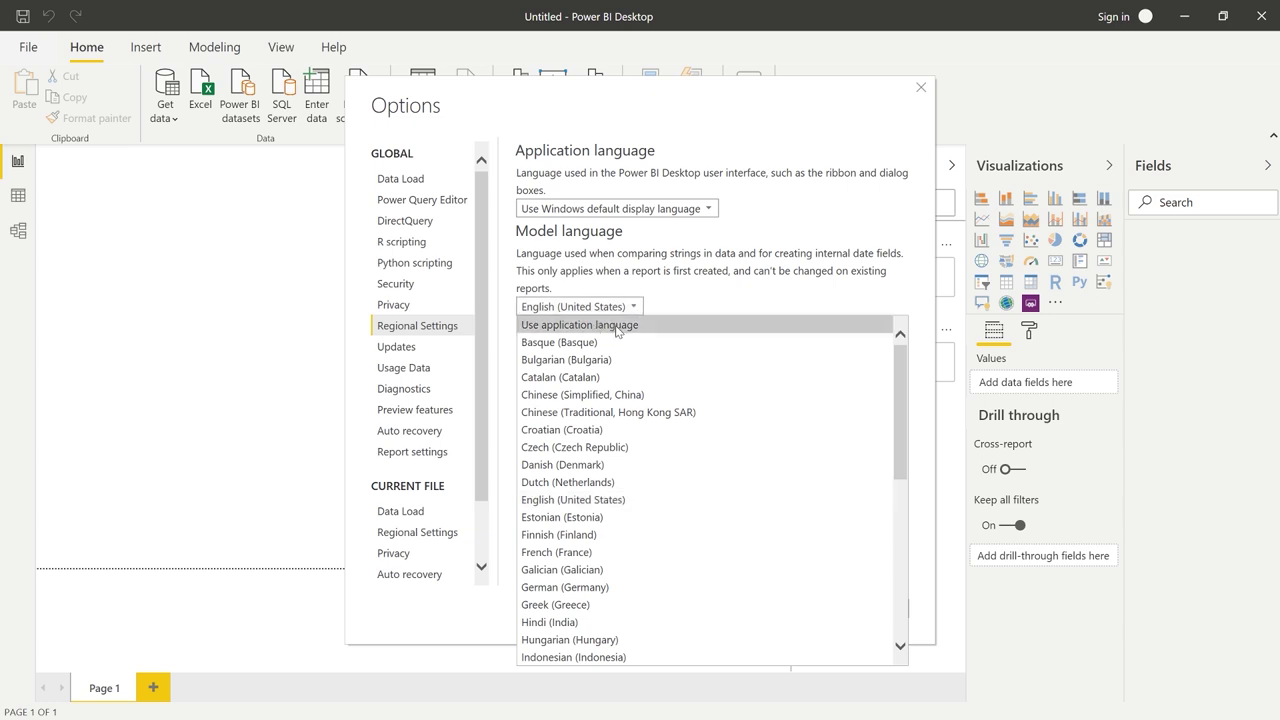
left_click(563, 500)
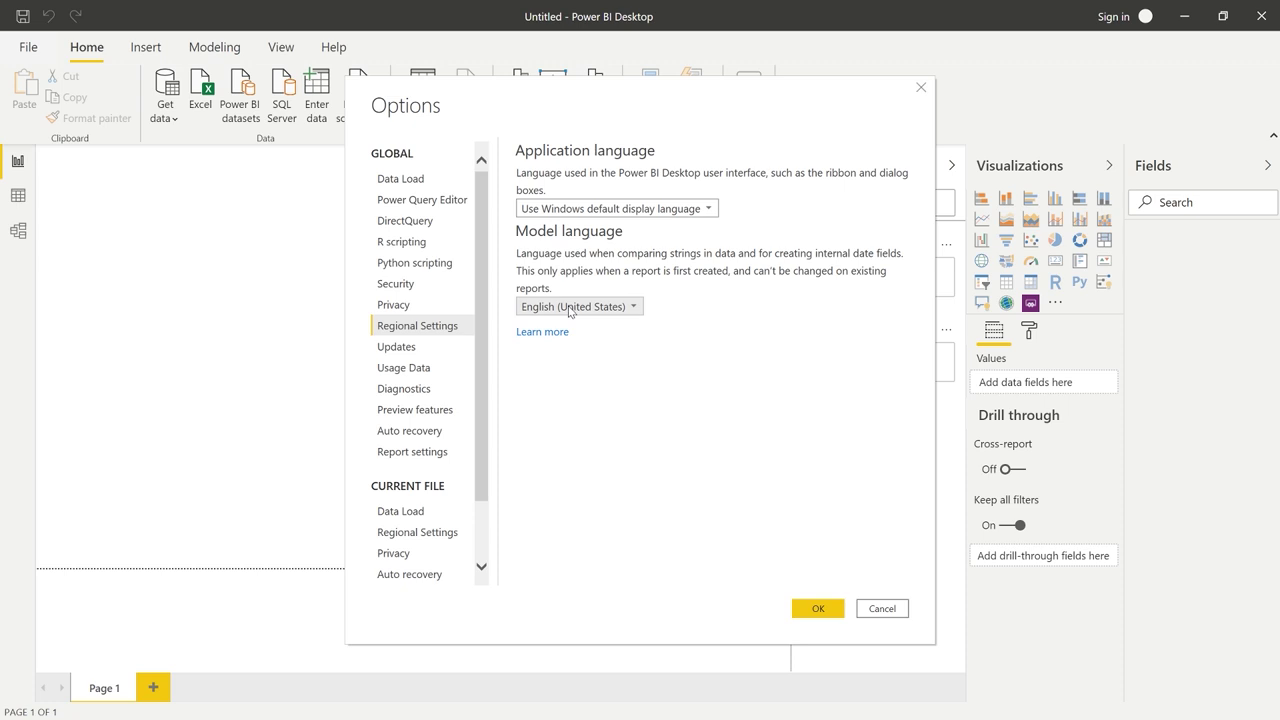
Uncheck Type Detection, Import relationships and Autodetect new relationships in Current File Data Load
left_click(394, 516)
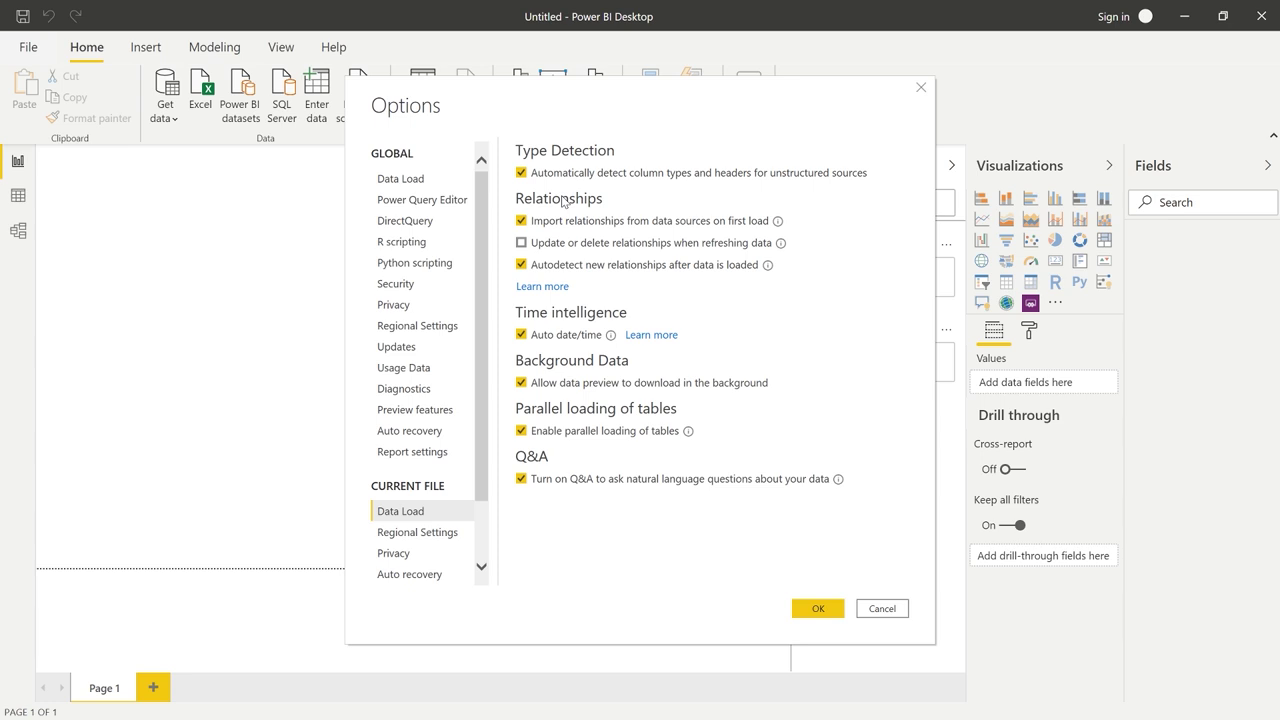
left_click(522, 173)
left_click(521, 221)
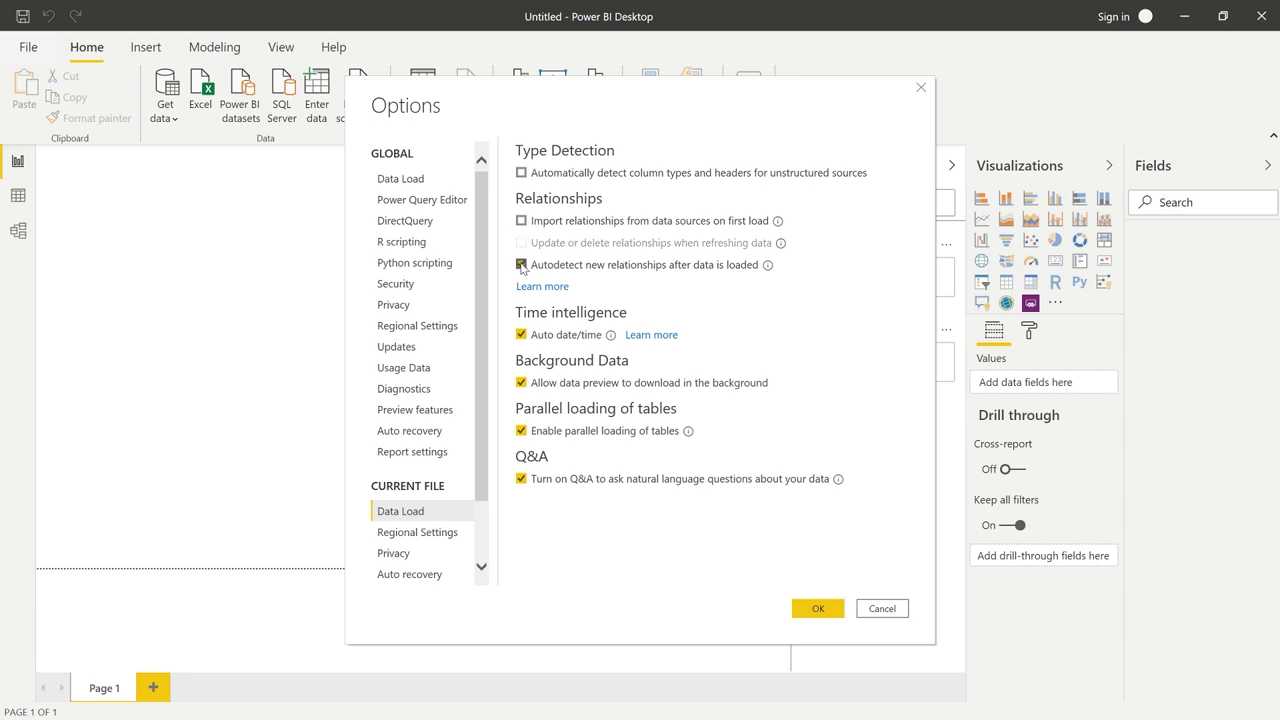
left_click(521, 265)
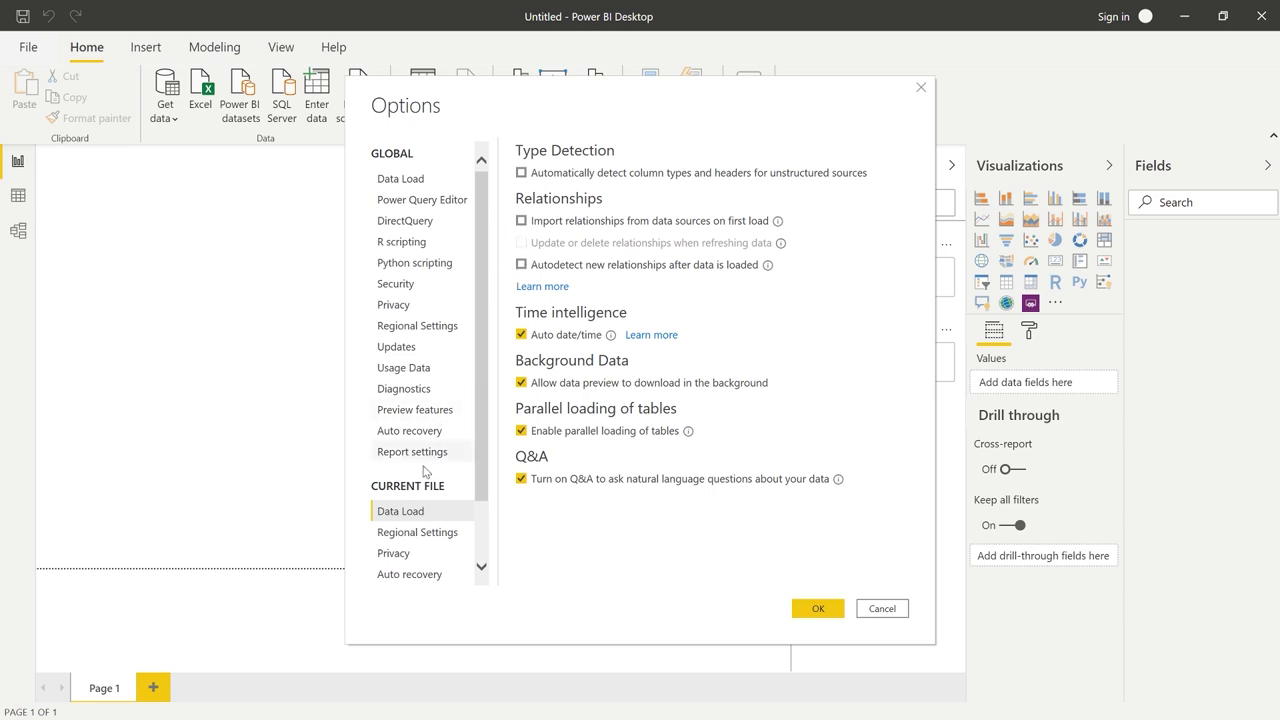
Confirm the current file's import locale is English (United States) and accept the Options
left_click(407, 537)
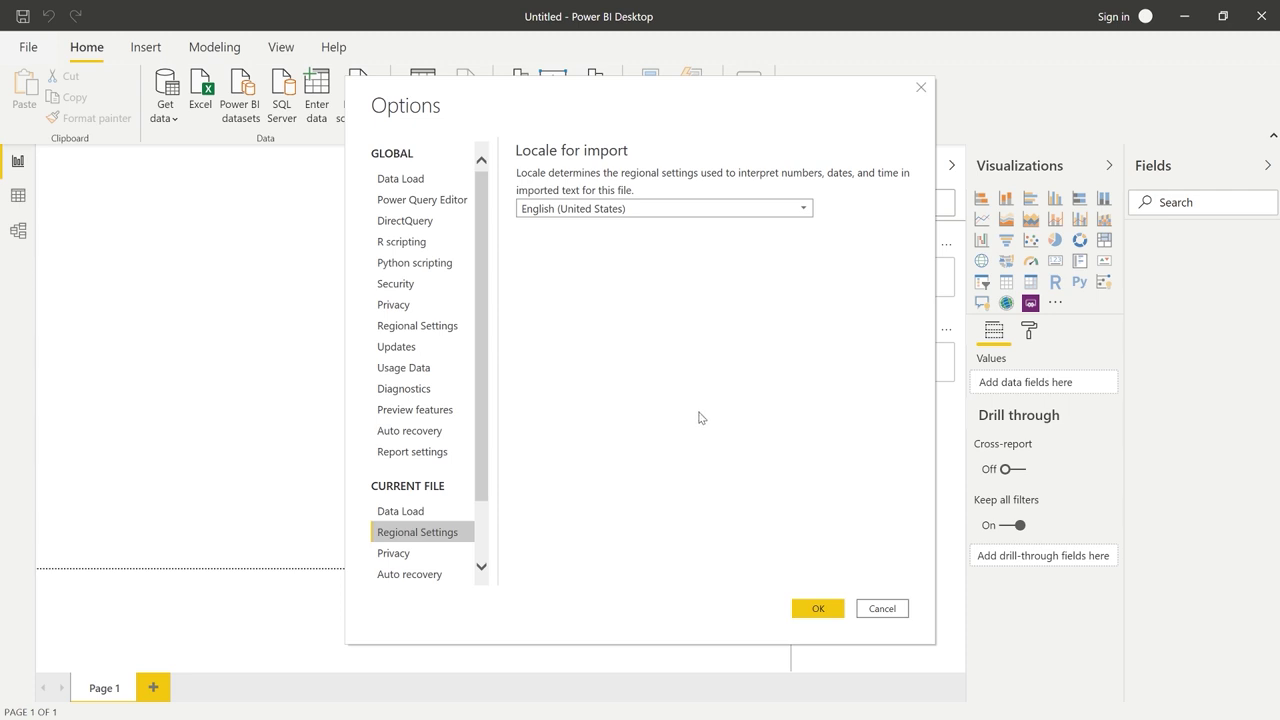
left_click(803, 610)
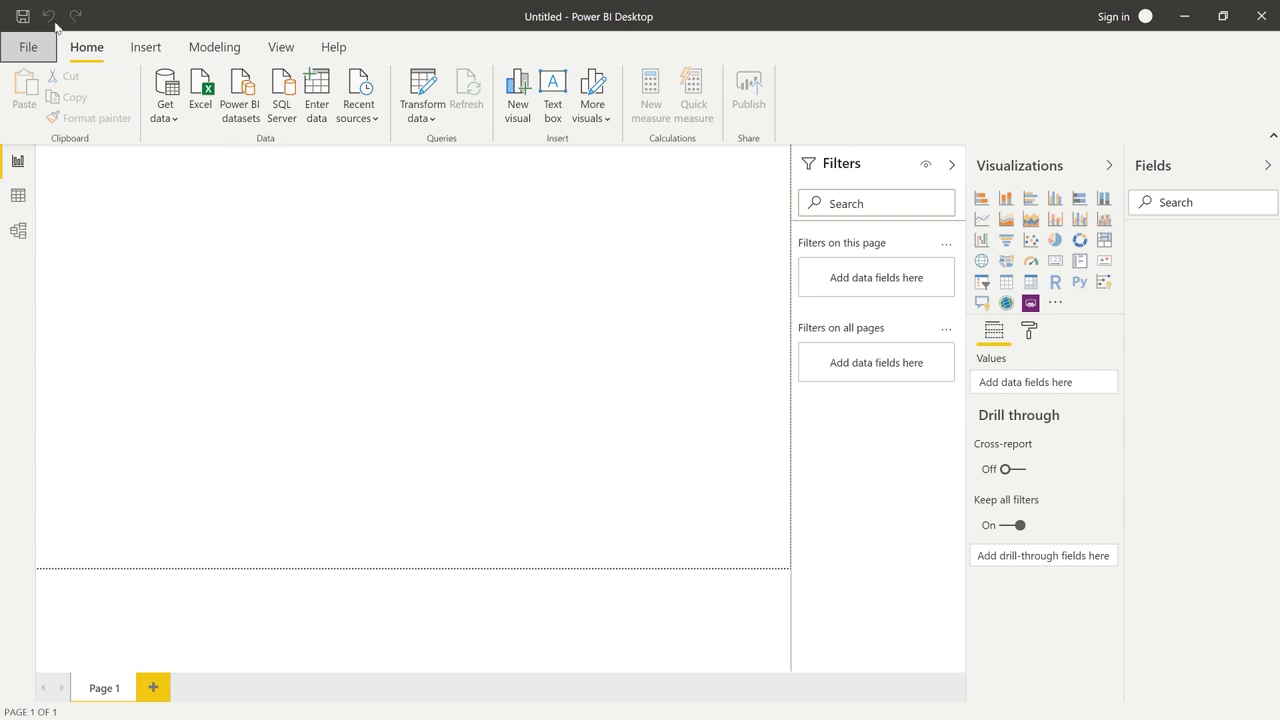
Save the blank report as project-blueprint.pbix on the Desktop, close it, and reopen it
left_click(23, 17)
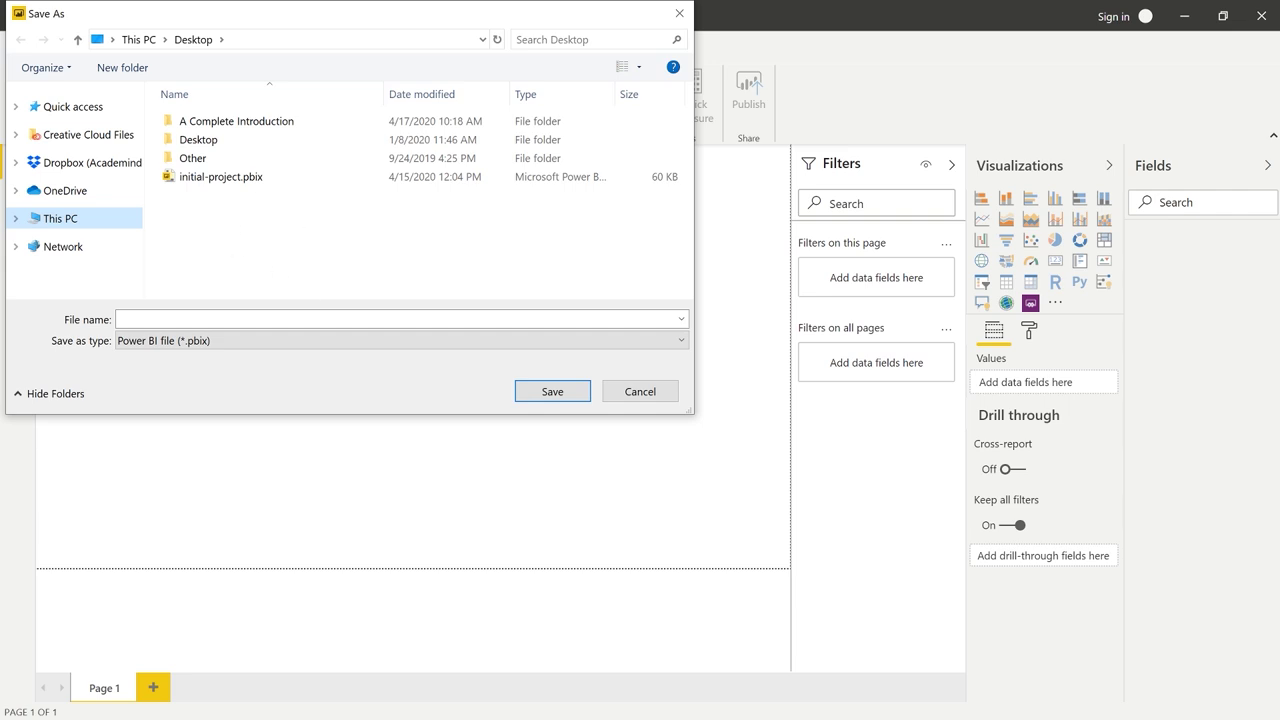
type("pro")
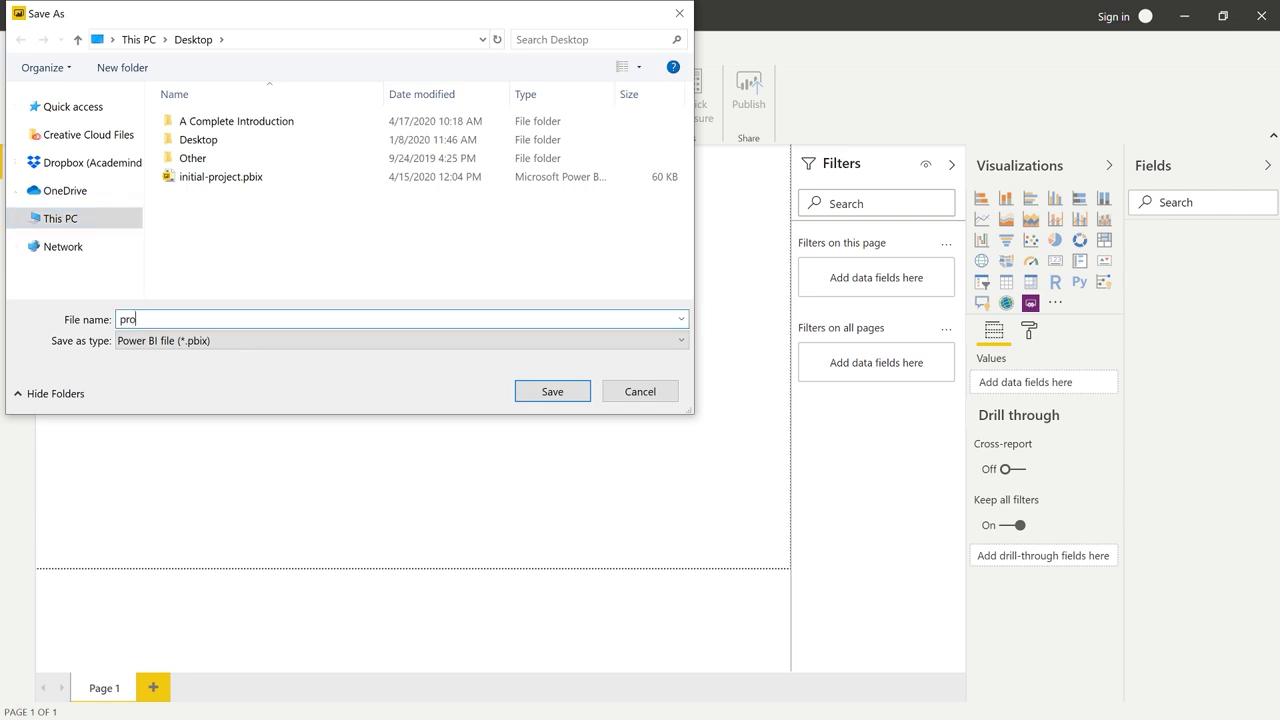
type("ject-blueprint")
left_click(525, 394)
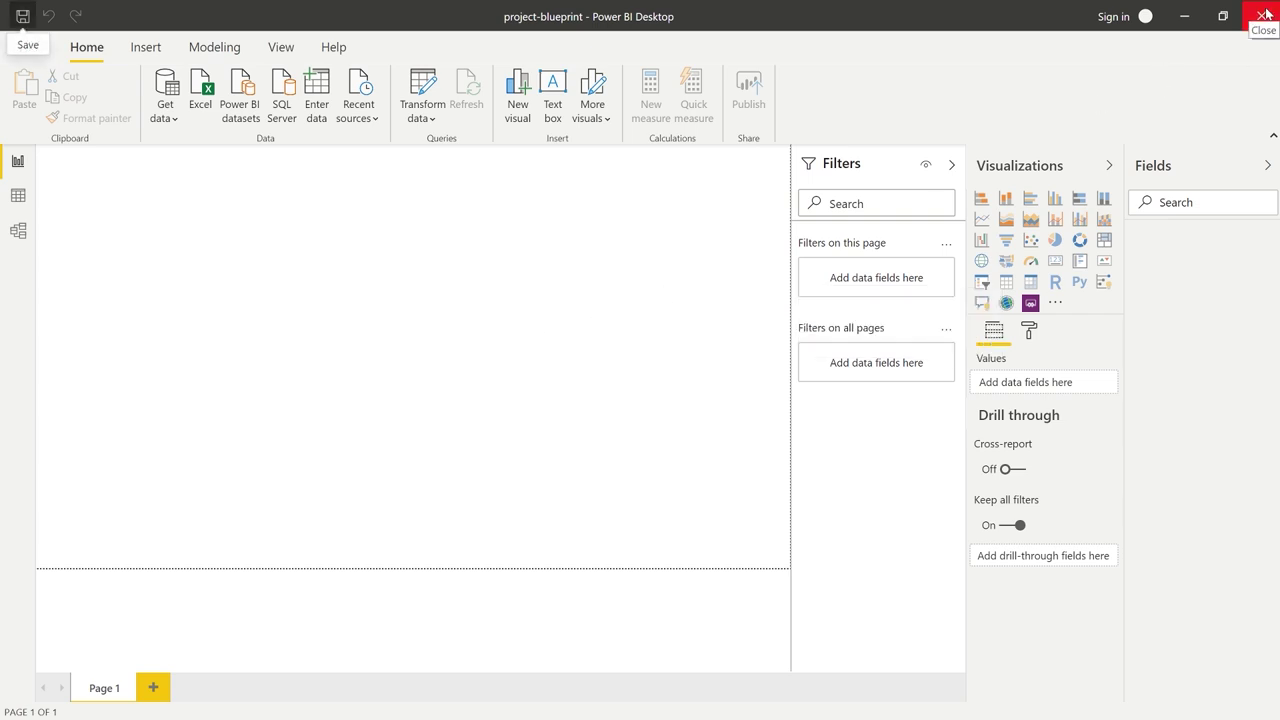
left_click(1265, 14)
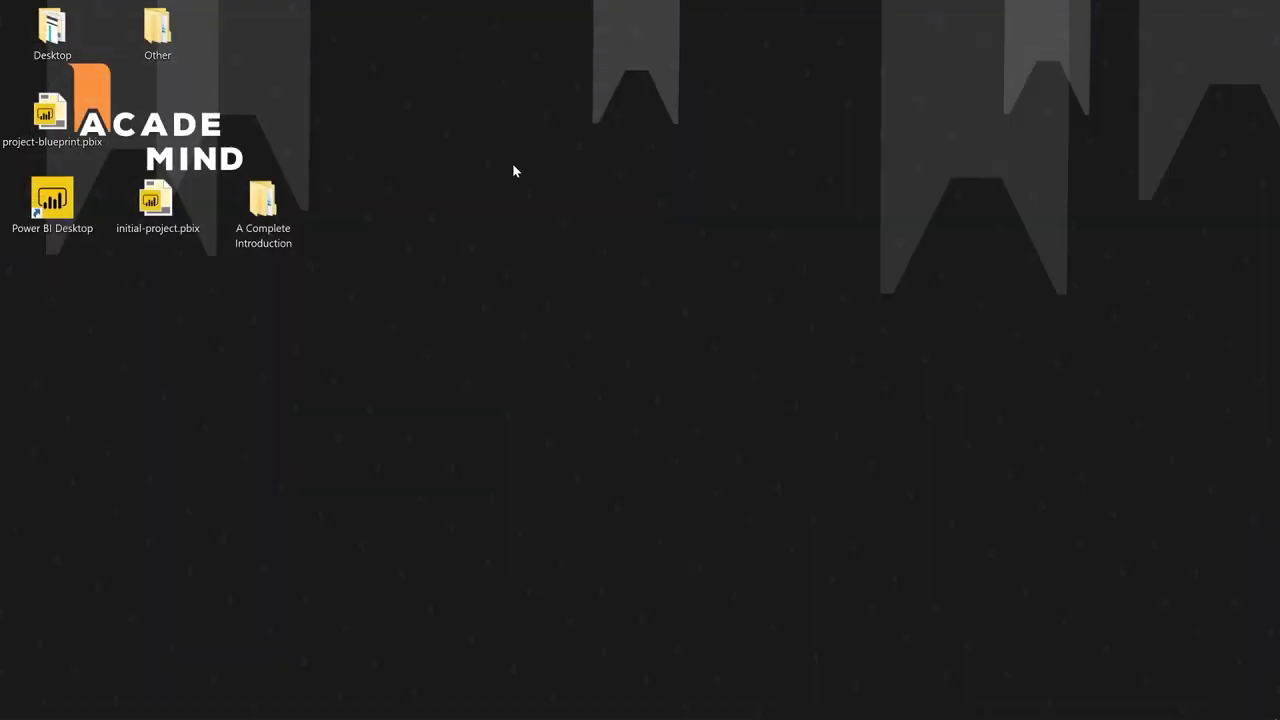
double_click(50, 115)
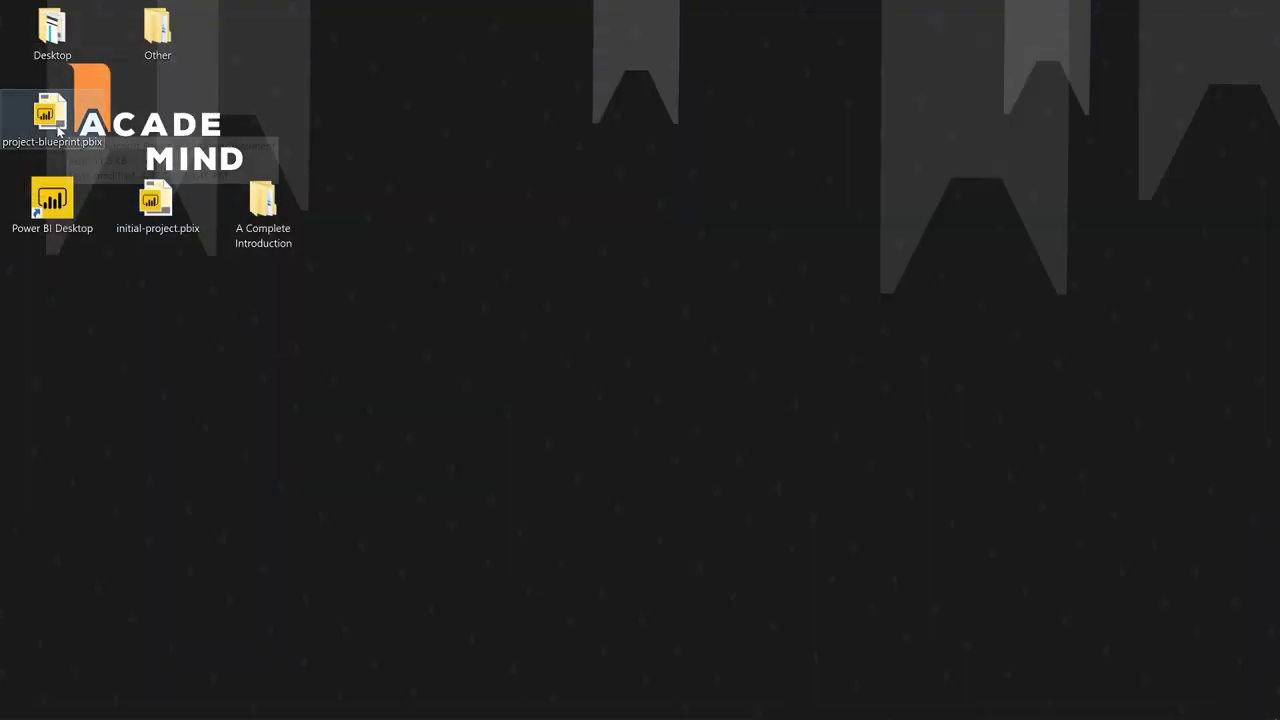